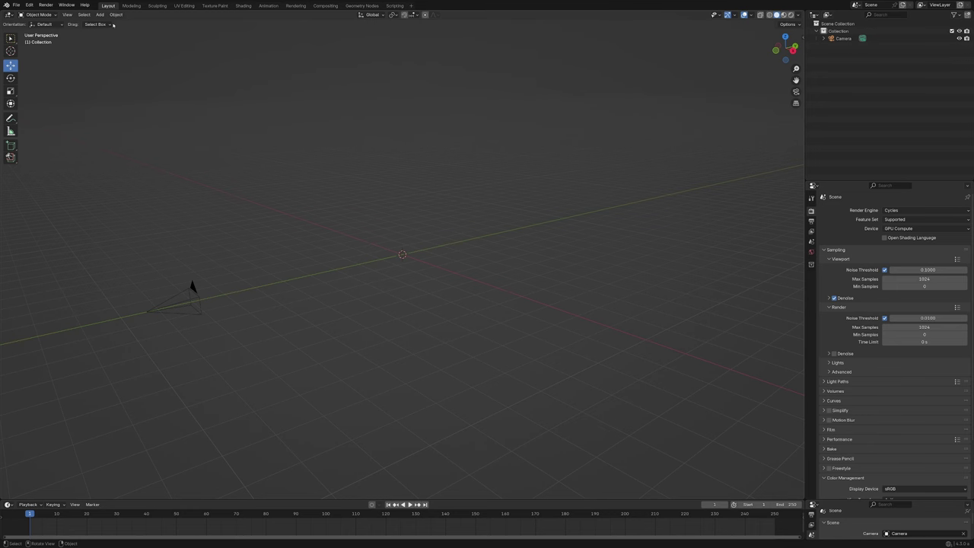
Add a mesh plane to the scene.
click(100, 14)
mouse_move(110, 23)
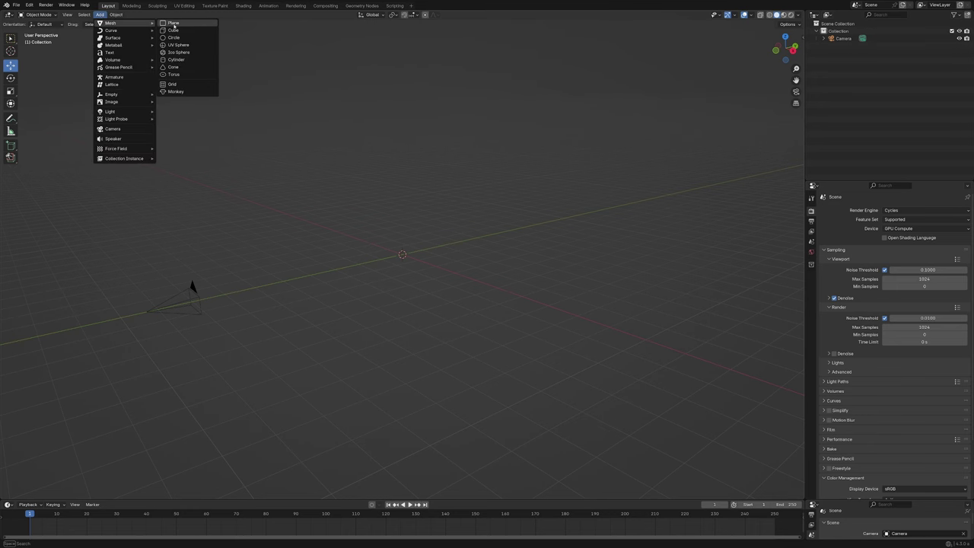
click(174, 26)
Merge all of the plane's vertices at their center into a single vertex.
key(Tab)
middle_drag(470, 252, 475, 277)
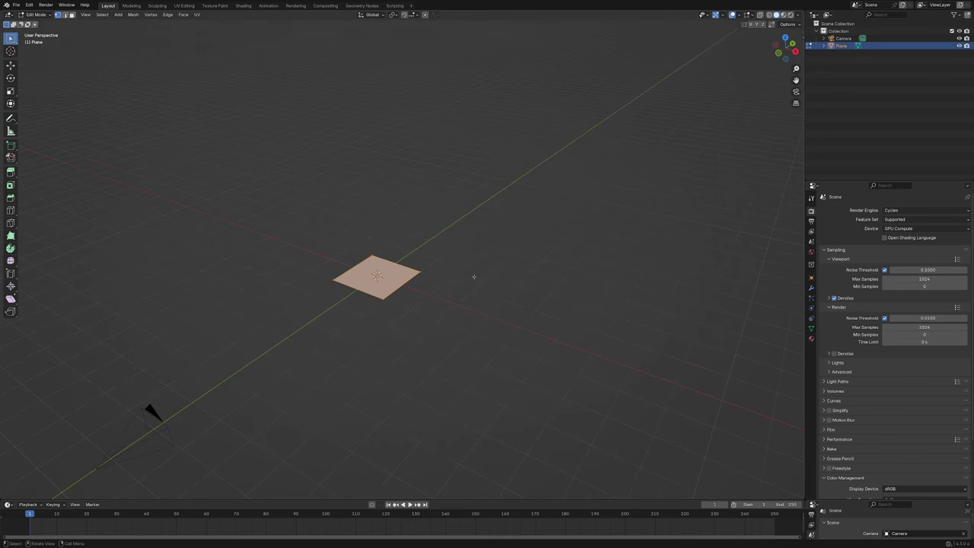
scroll(470, 273, up, 3)
key(m)
click(461, 292)
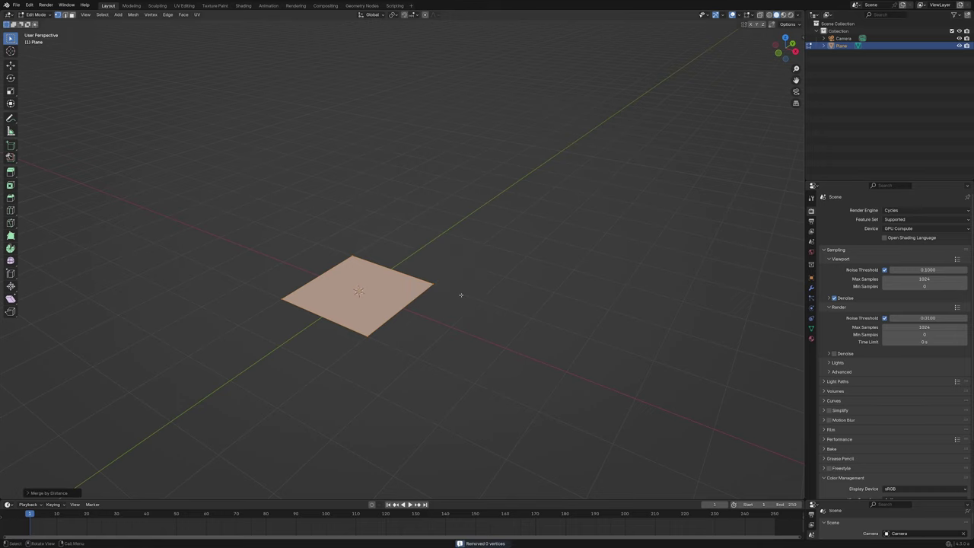
key(m)
click(439, 230)
Extrude the merged vertex 1 m straight up along the Z axis to form a vertical edge.
scroll(391, 271, up, 4)
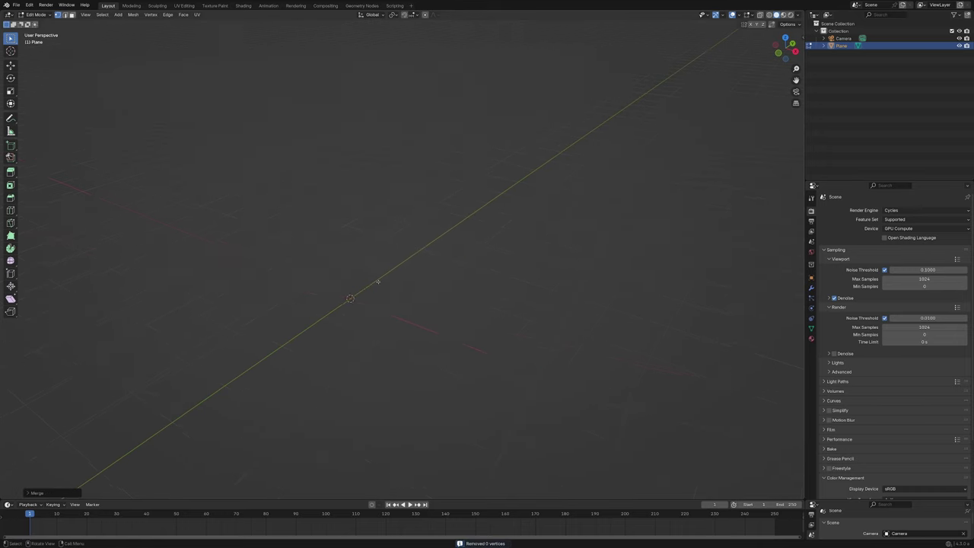
key(e)
key(z)
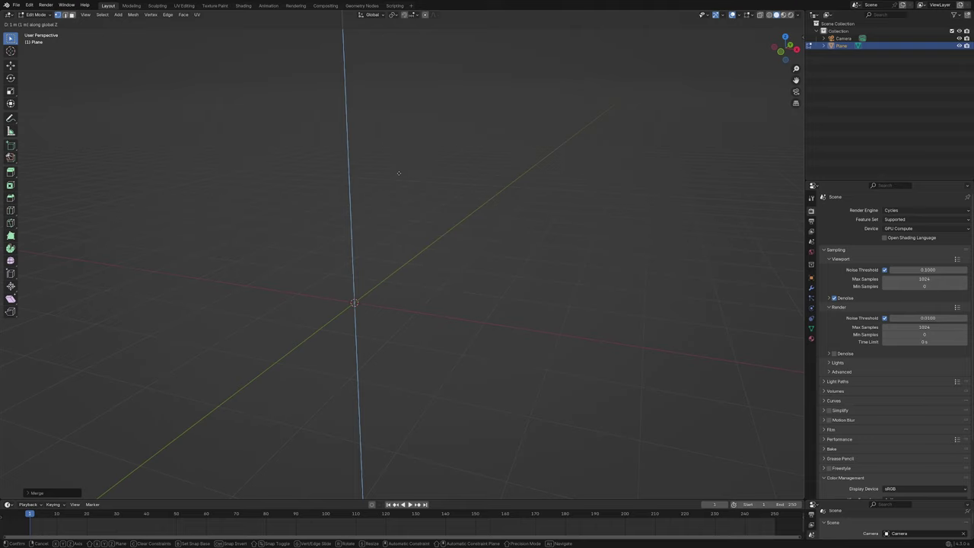
click(398, 172)
middle_drag(398, 217, 394, 278)
key(ctrl+z)
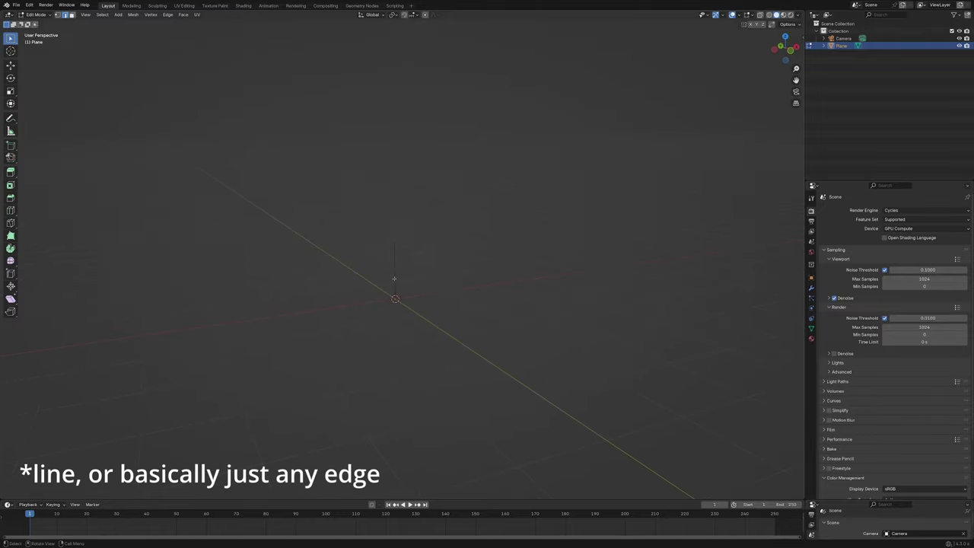
Select the whole vertical edge in vertex mode, subdivide it and repeat the subdivision.
middle_drag(394, 279, 386, 270)
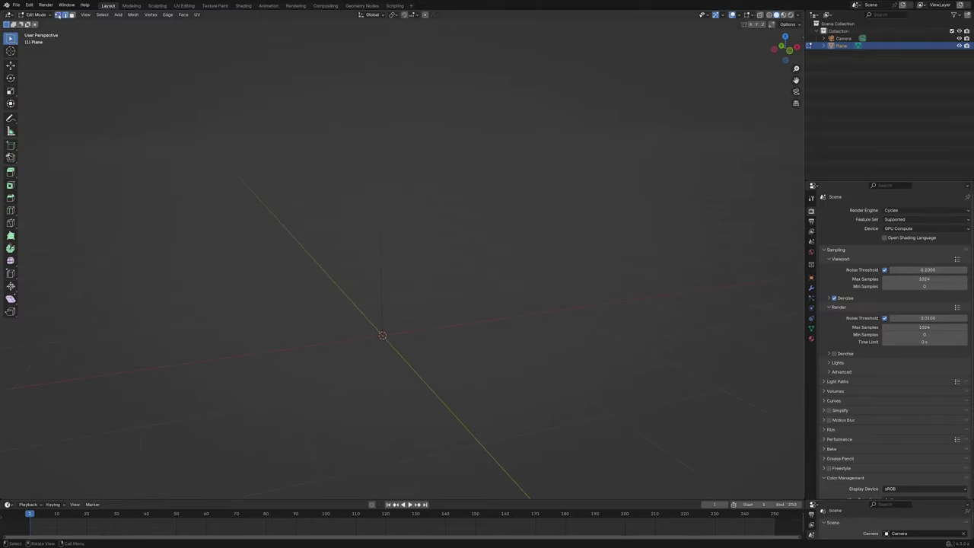
click(58, 16)
scroll(487, 250, up, 1)
key(a)
right_click(483, 267)
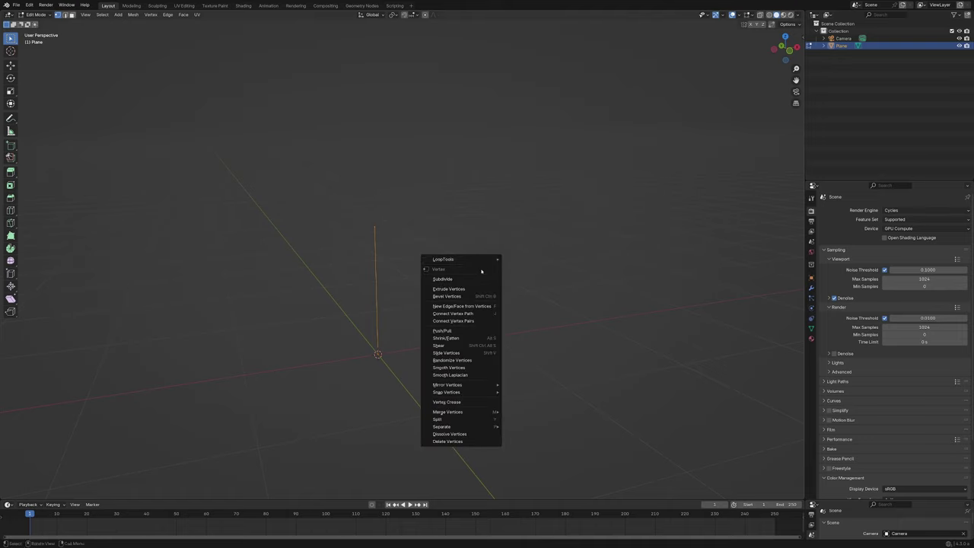
click(470, 274)
key(shift+r)
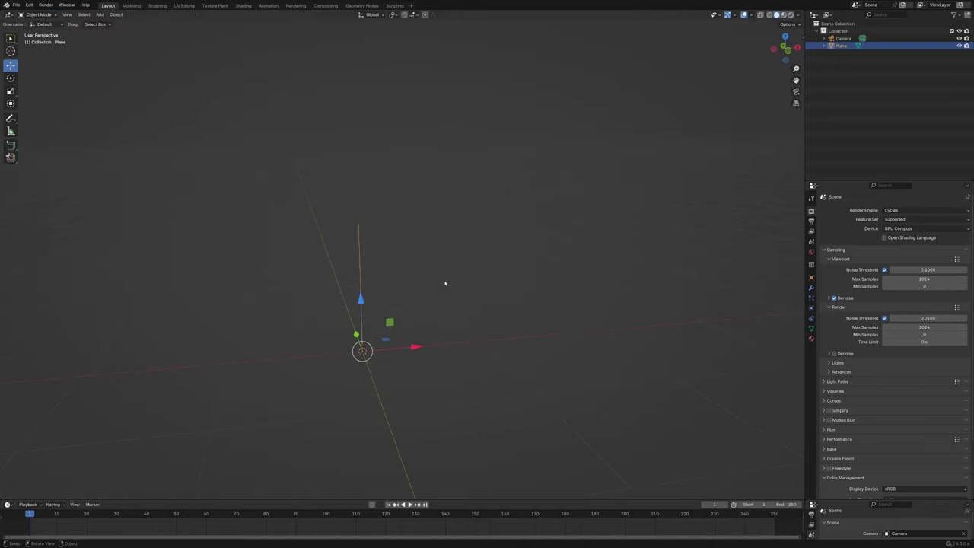
With auto keying on, record a freehand movement of the line in front view during playback up to about frame 82.
key(KP_1)
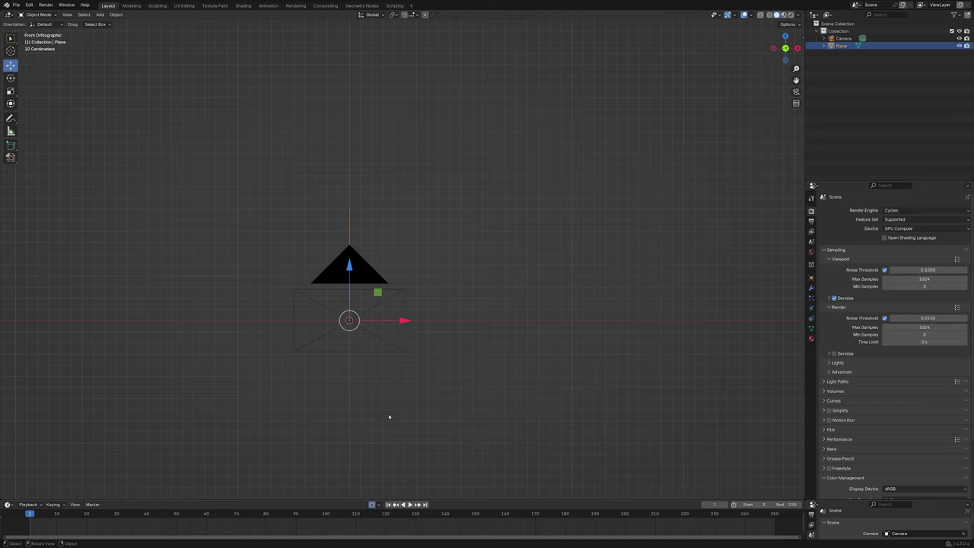
key(space)
key(g)
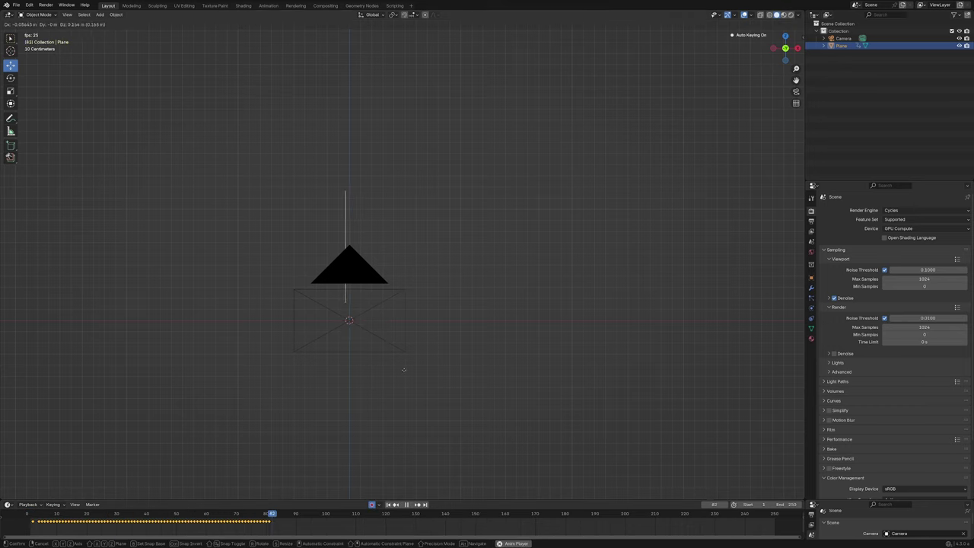
click(404, 370)
key(space)
Play back the line's recorded motion from frame 1 and set the scene's end frame to 82.
click(28, 518)
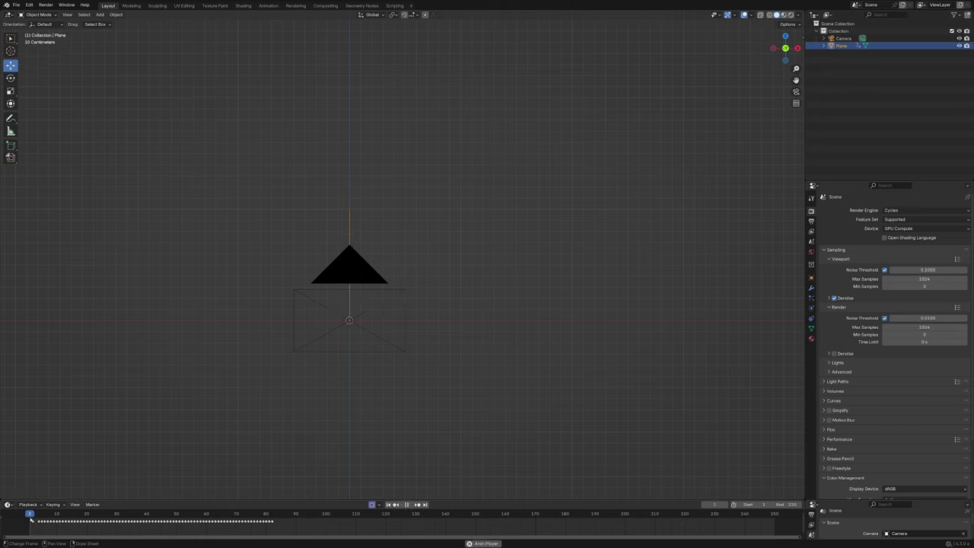
key(space)
key(space)
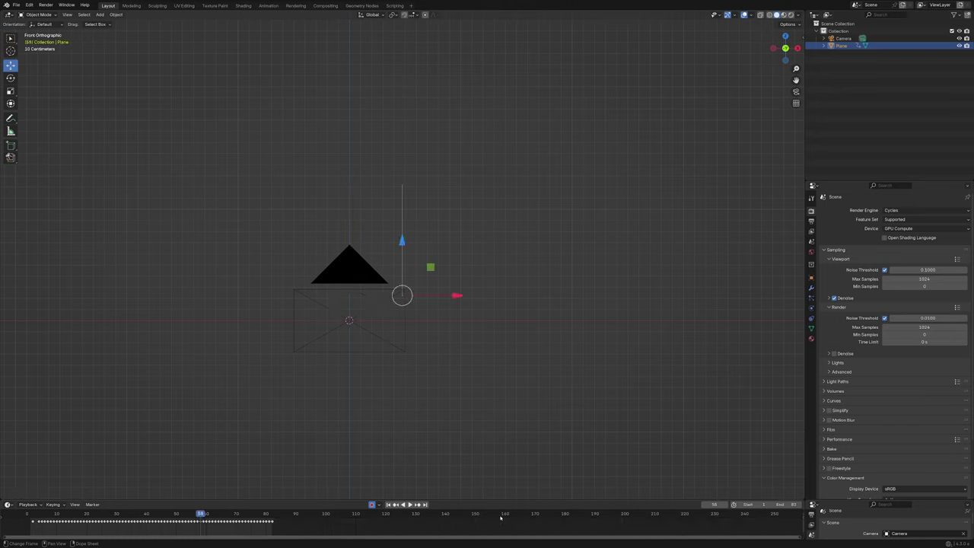
Enlarge the timeline and examine the full range of the line's recorded keyframes.
drag(492, 500, 493, 403)
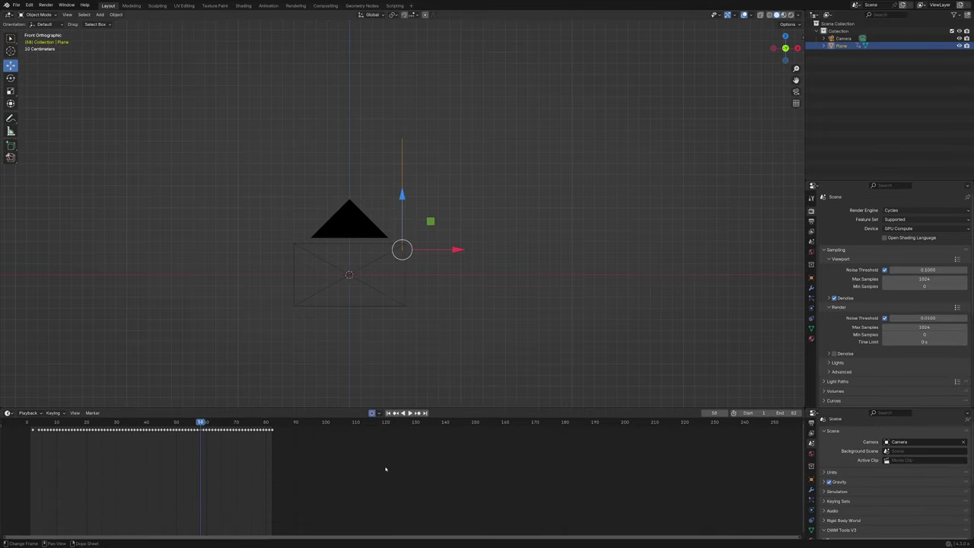
scroll(386, 467, down, 4)
middle_drag(336, 466, 595, 465)
middle_drag(267, 191, 217, 145)
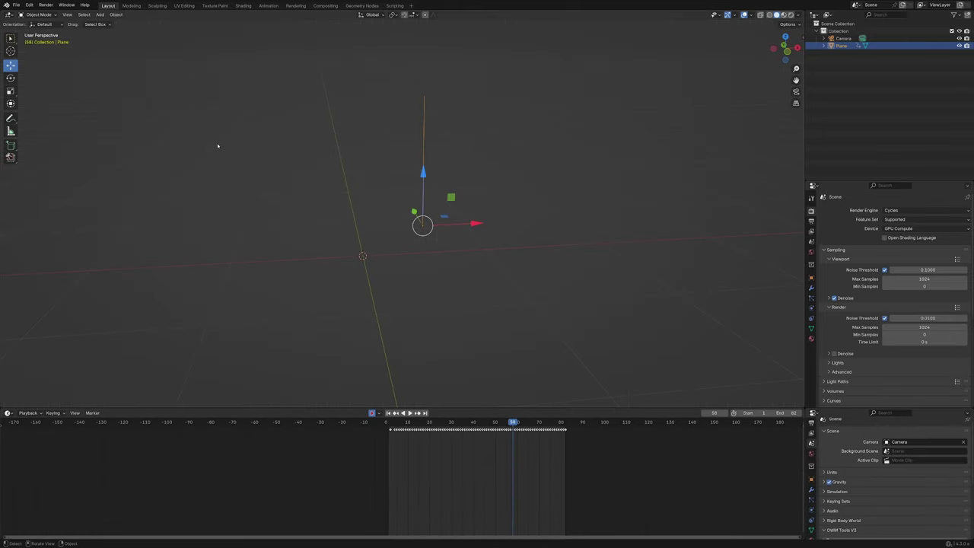
Switch to the Geometry Nodes workspace and frame the line in its 3D view.
click(362, 5)
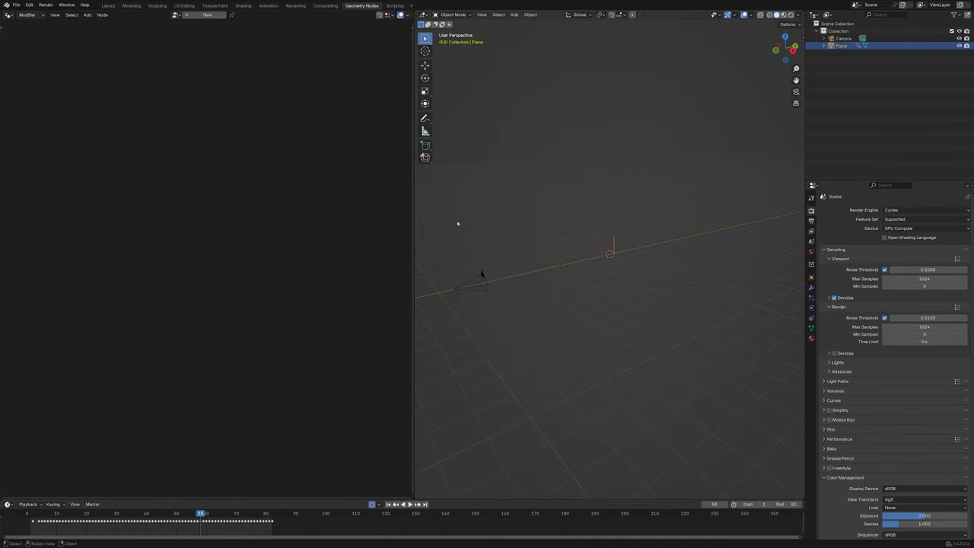
mouse_move(524, 206)
middle_down()
mouse_move(581, 209)
mouse_move(530, 196)
middle_up()
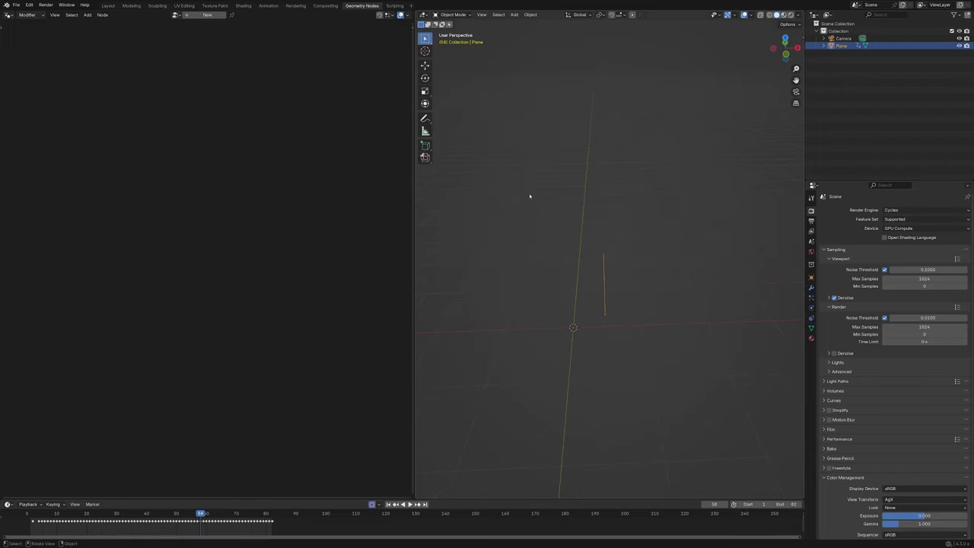
click(514, 14)
mouse_move(533, 22)
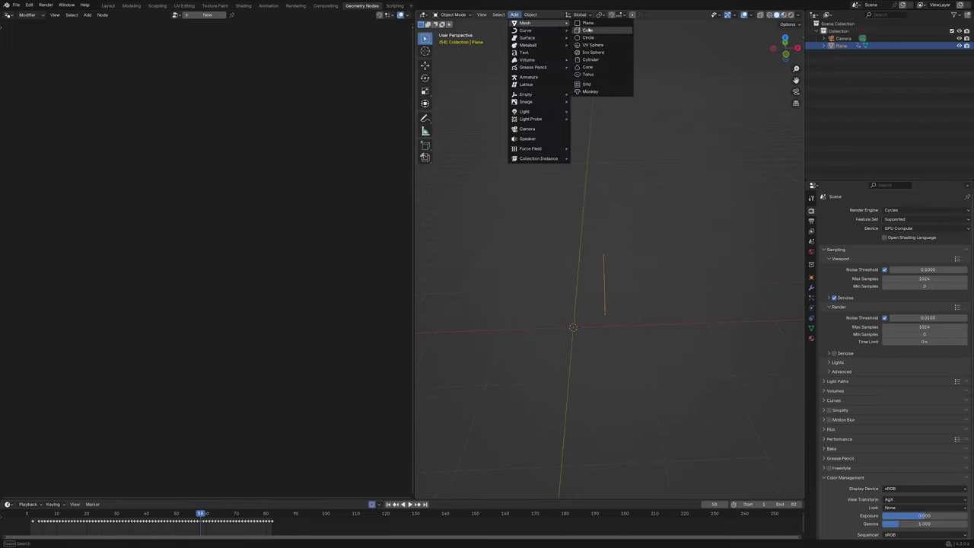
click(590, 30)
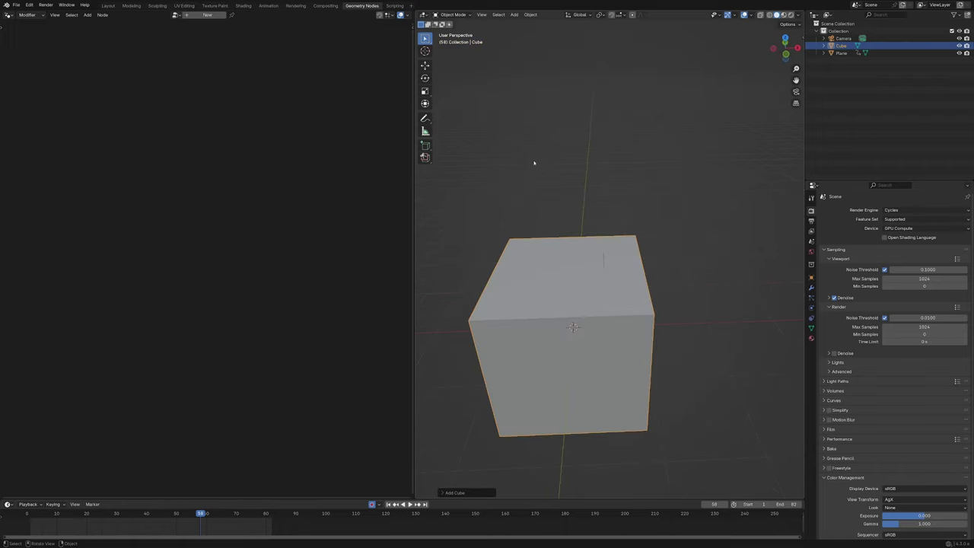
key(x)
click(534, 163)
Add a second mesh plane at the world origin.
click(514, 14)
mouse_move(539, 22)
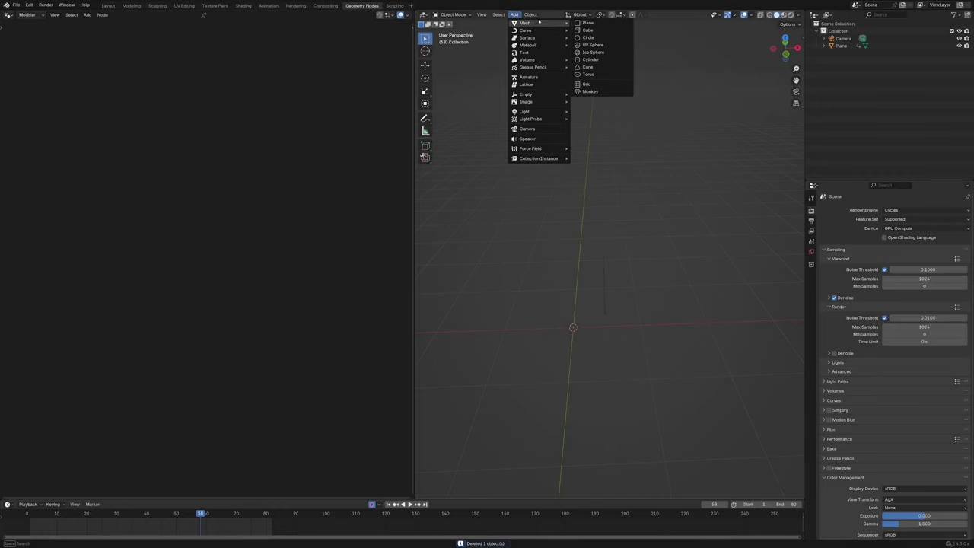
click(587, 22)
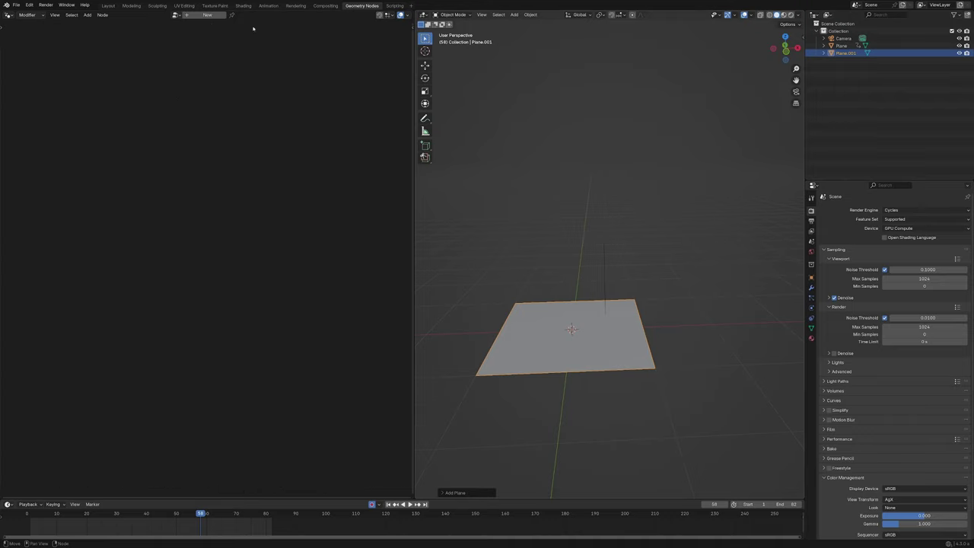
Create a geometry node tree on the new plane and cut the link between Group Input and Group Output.
click(206, 15)
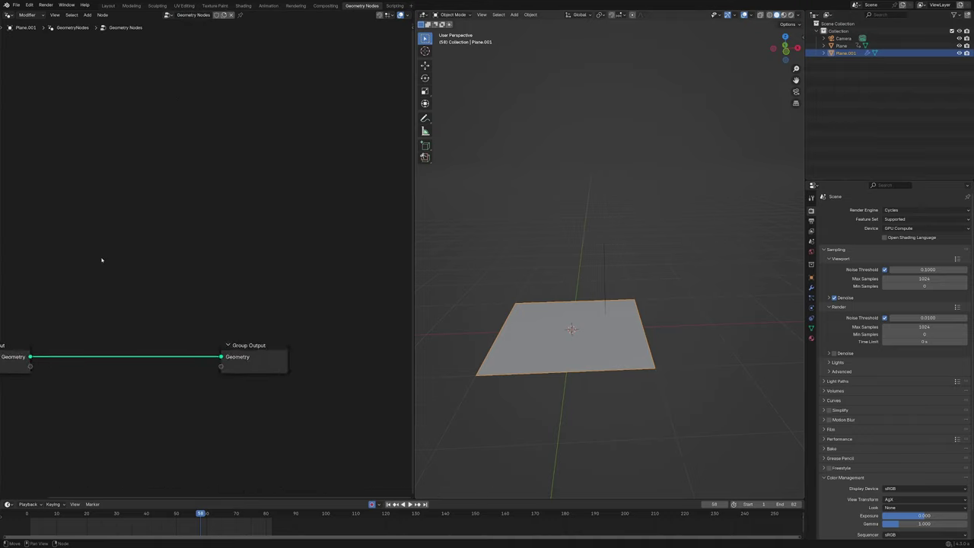
key(Home)
drag(105, 272, 81, 272)
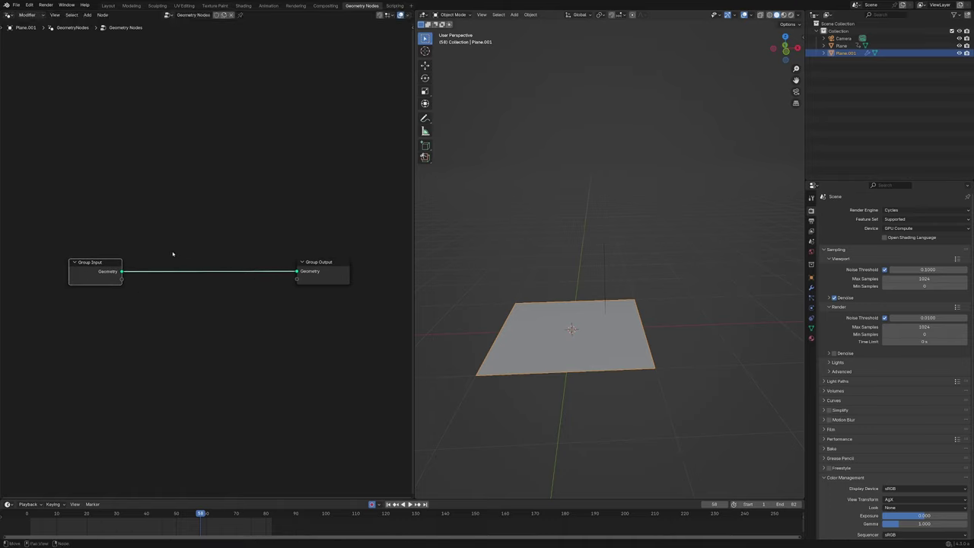
scroll(173, 254, down, 2)
scroll(201, 234, up, 1)
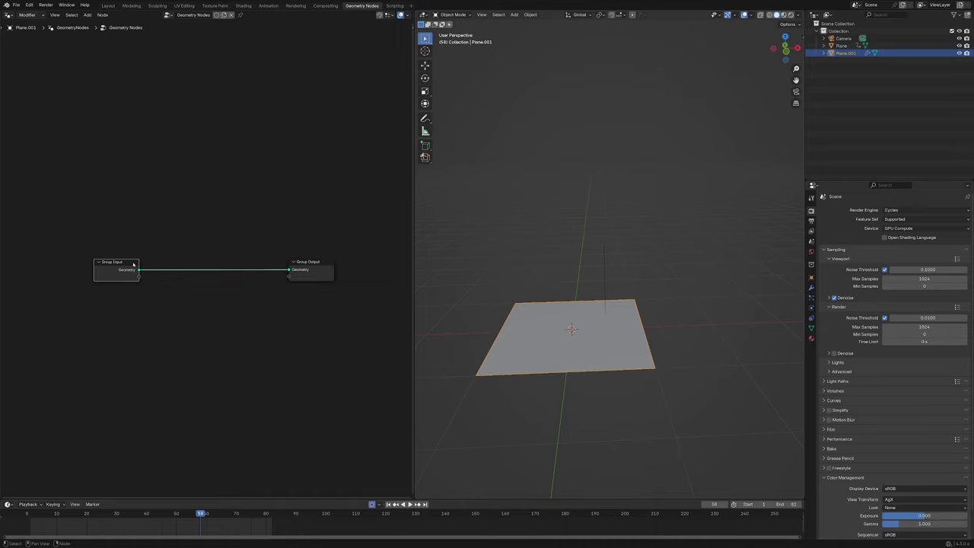
drag(133, 264, 114, 274)
ctrl+right_drag(175, 292, 162, 264)
Add an Object Info node, assign the animated line object to it and place it above Group Input.
key(shift+a)
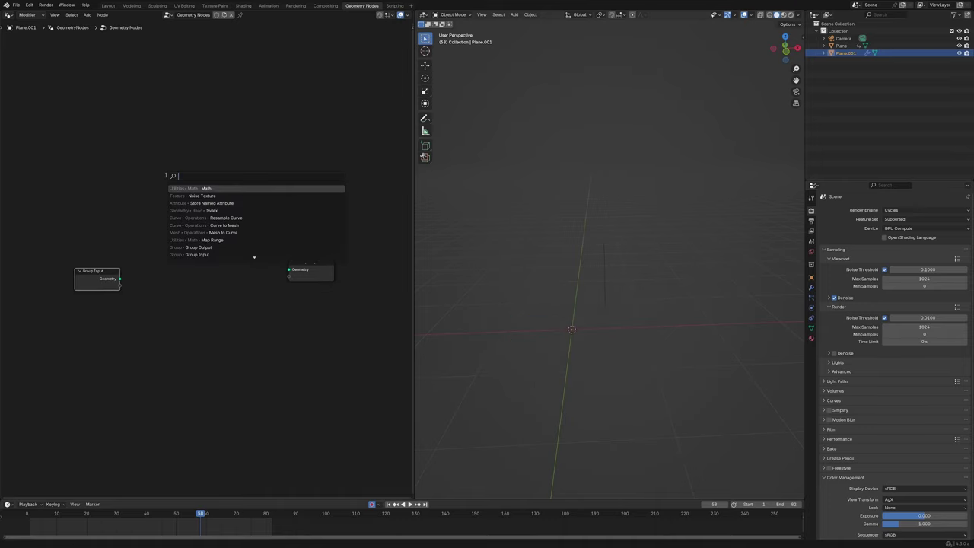
text(object info)
key(Return)
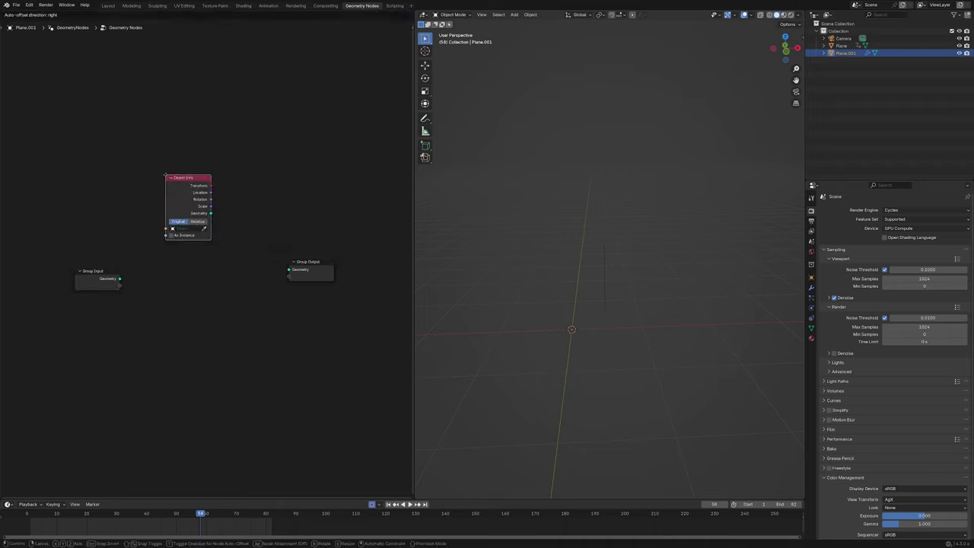
click(125, 175)
scroll(207, 237, up, 1)
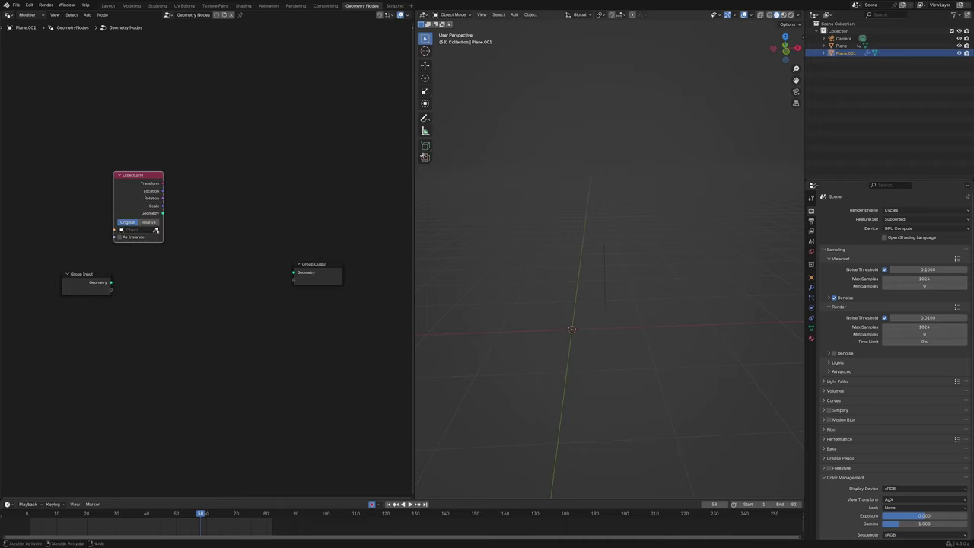
click(156, 229)
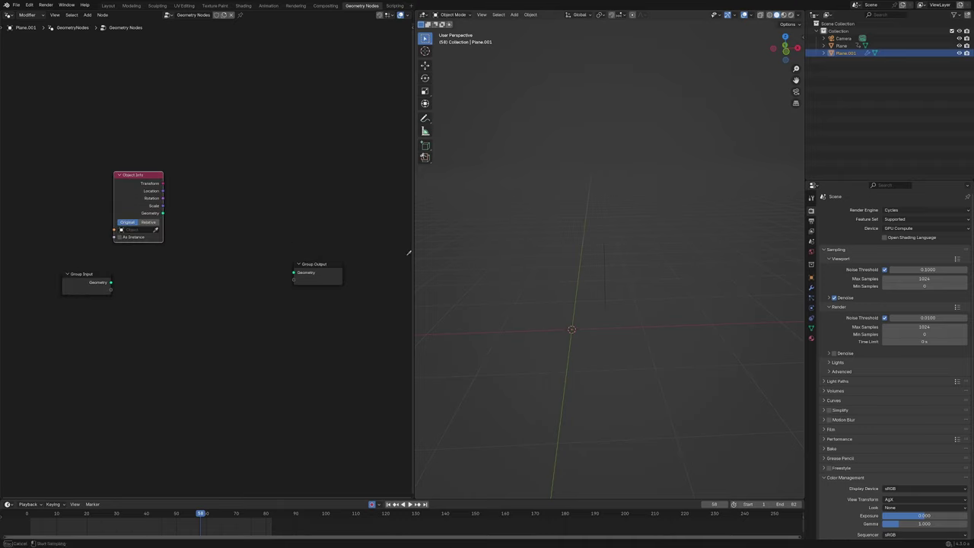
click(605, 250)
drag(143, 198, 93, 219)
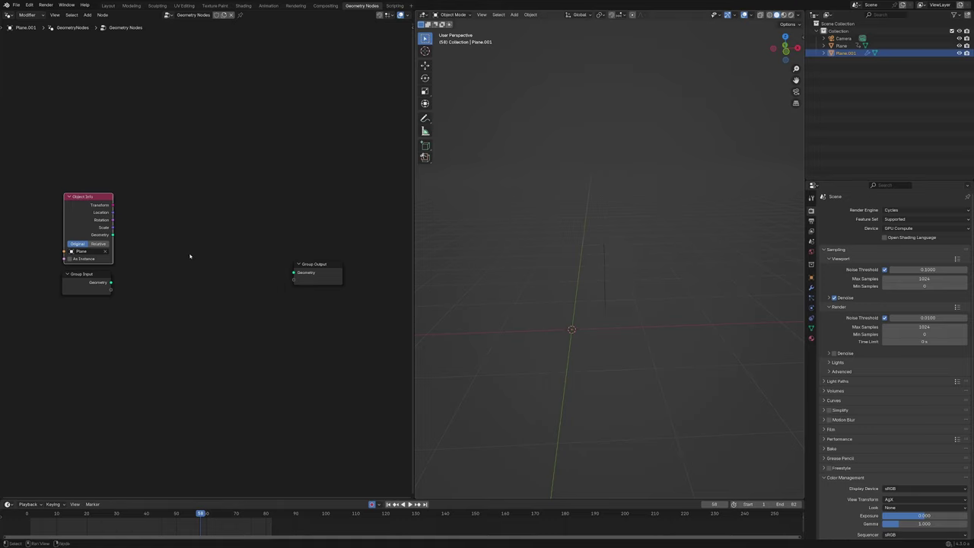
Add a simulation zone to the node tree beside the Object Info node.
key(shift+a)
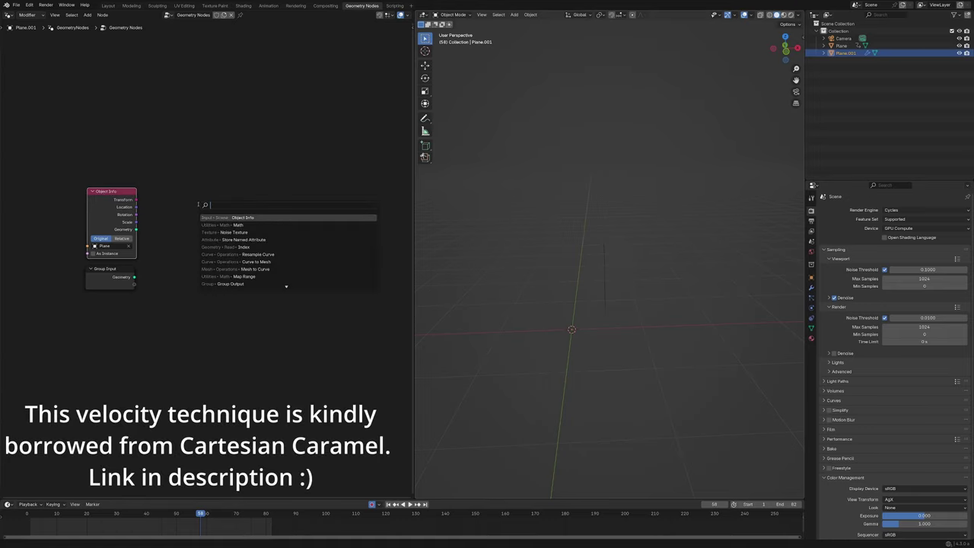
text(sim)
key(Return)
click(198, 204)
scroll(192, 266, down, 1)
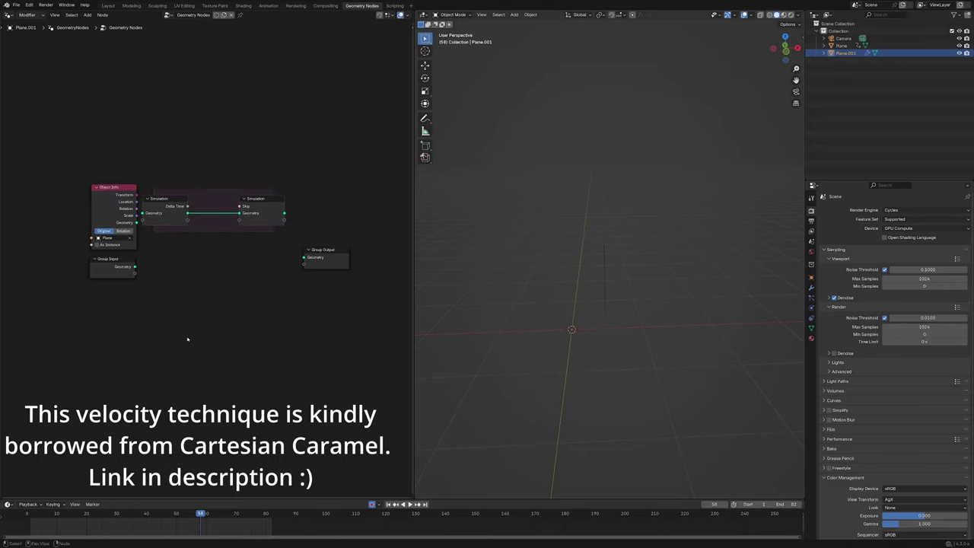
Delete the Group Input node and move Object Info farther away from the simulation zone.
drag(188, 330, 55, 255)
key(x)
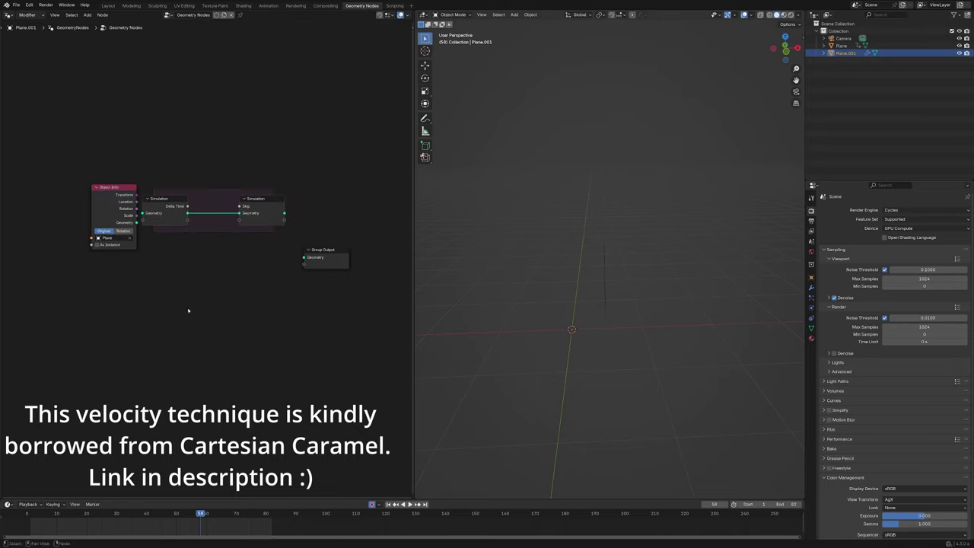
middle_drag(203, 211, 243, 219)
drag(139, 215, 107, 203)
middle_drag(248, 227, 218, 228)
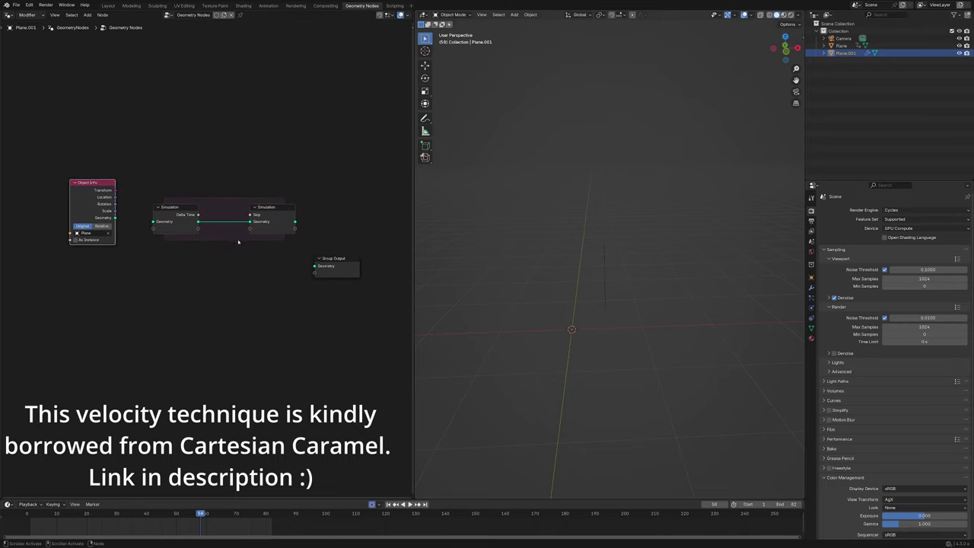
Link the simulation input's Geometry to a new socket on the simulation output, and Object Info's Geometry to the output's Geometry socket.
drag(199, 222, 251, 229)
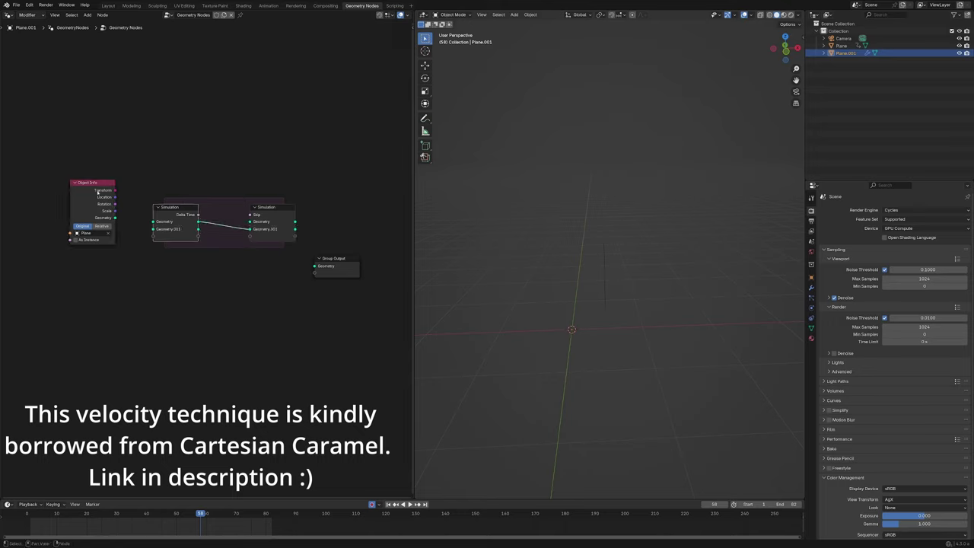
drag(98, 192, 250, 221)
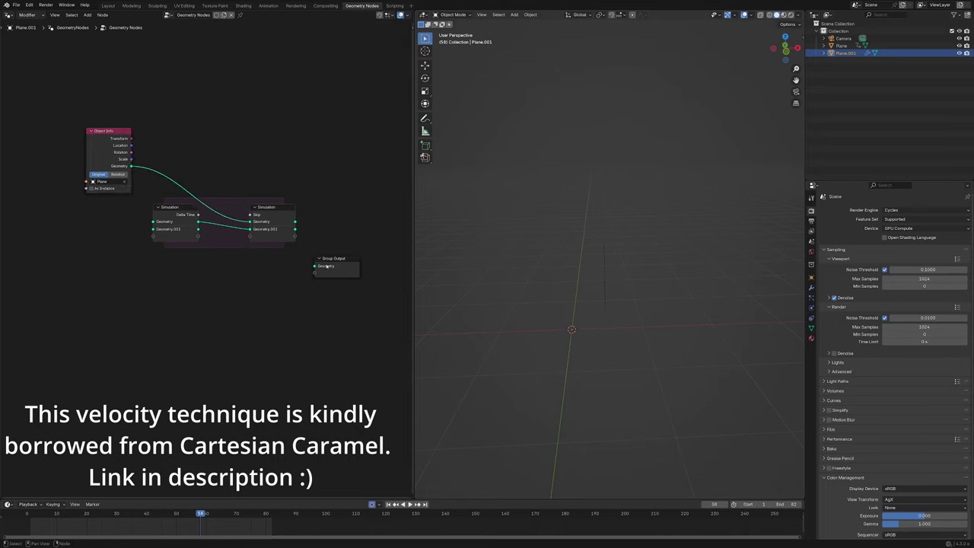
Add a Sample Index node beside the simulation output node.
key(shift+a)
click(270, 232)
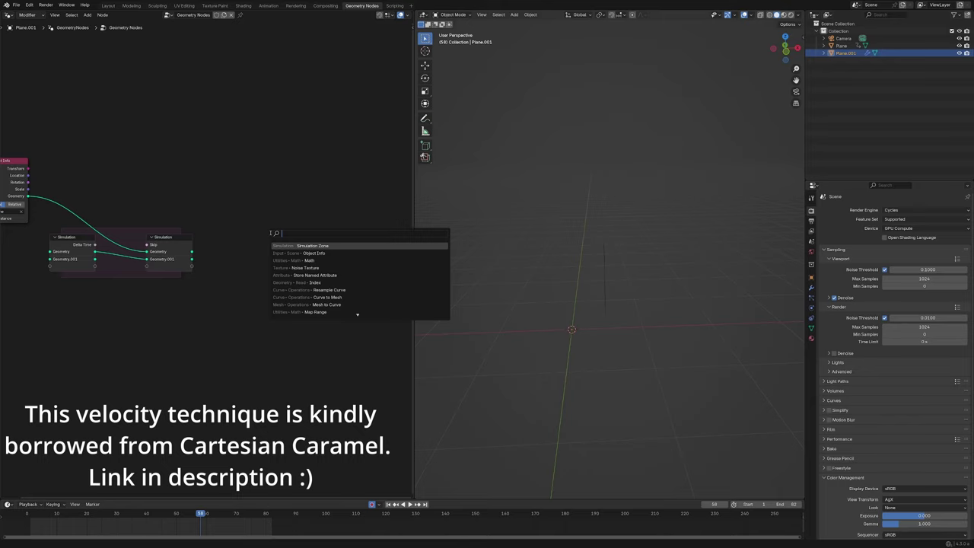
text(samp)
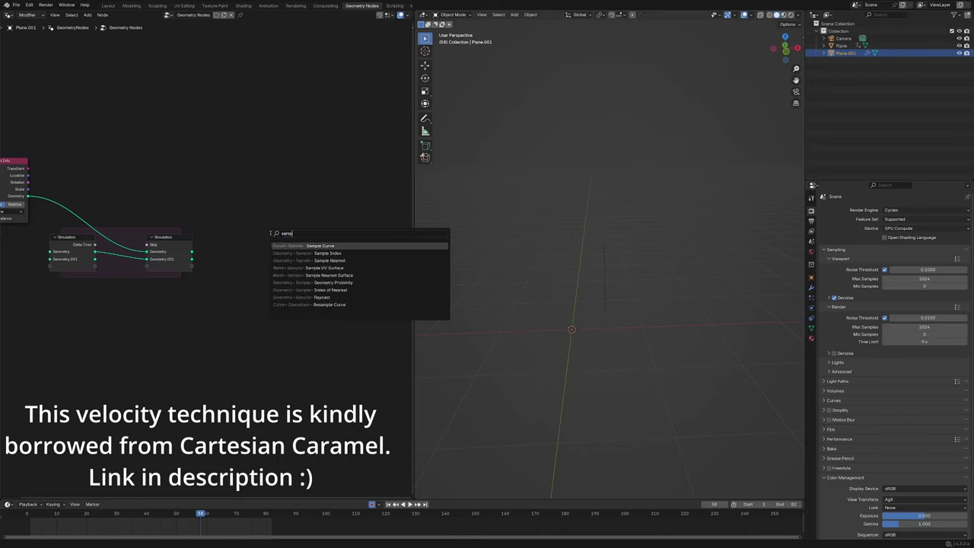
click(327, 253)
click(230, 221)
Add a Position node beneath the simulation zone.
key(shift+a)
click(212, 269)
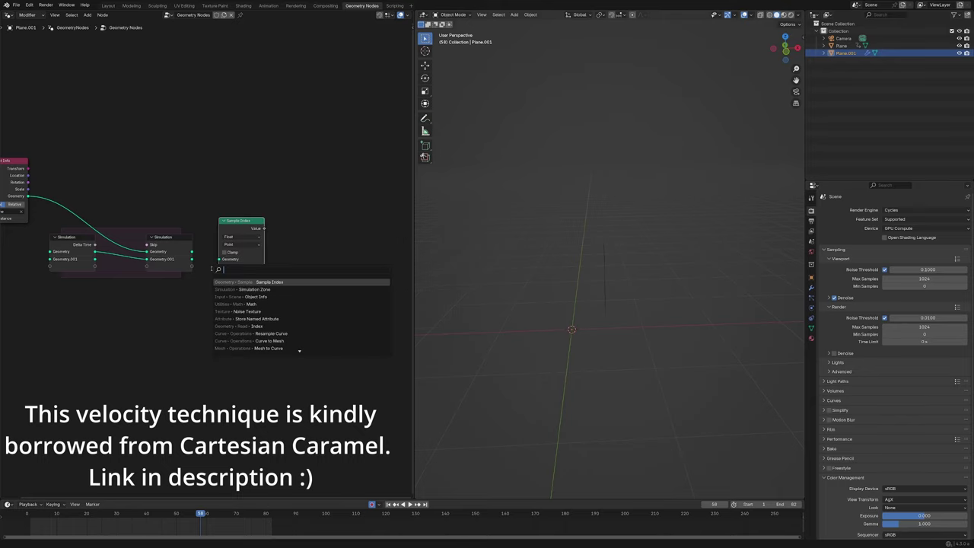
text(pos)
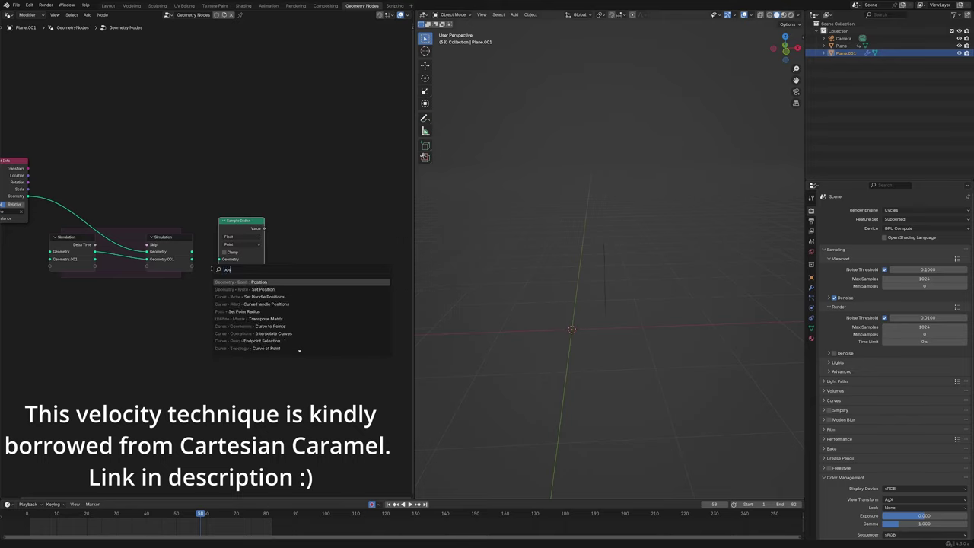
key(Return)
click(149, 288)
Add an Index node directly below the Position node.
key(shift+a)
click(204, 257)
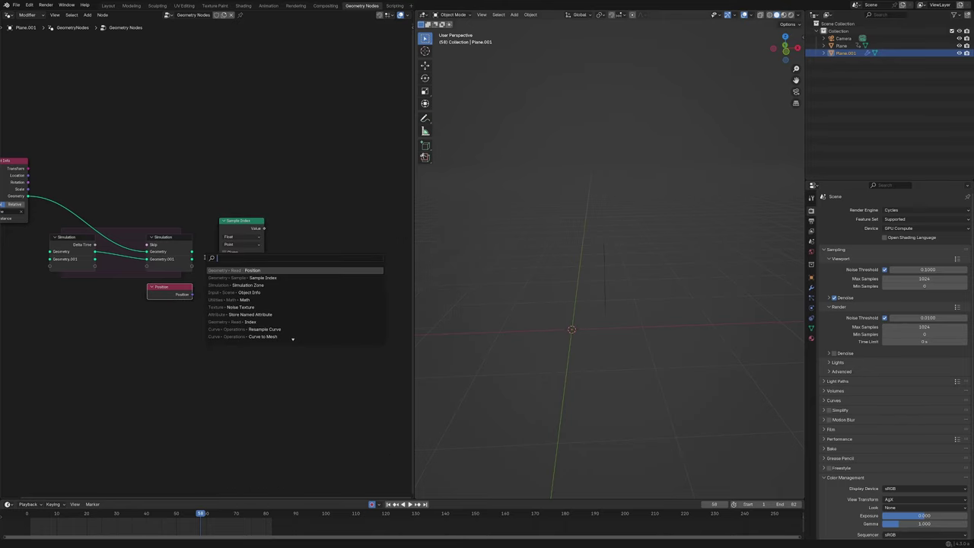
text(index)
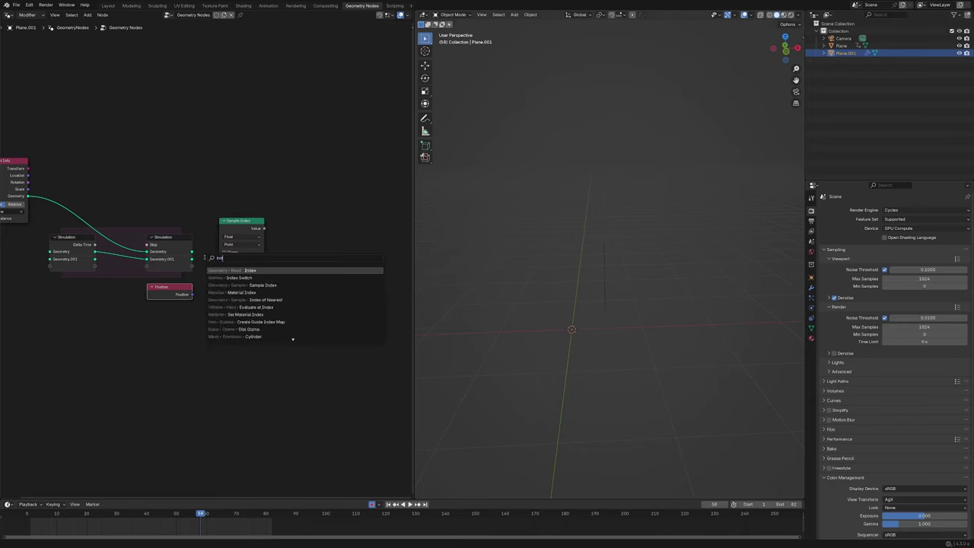
key(Return)
scroll(204, 257, up, 1)
click(150, 307)
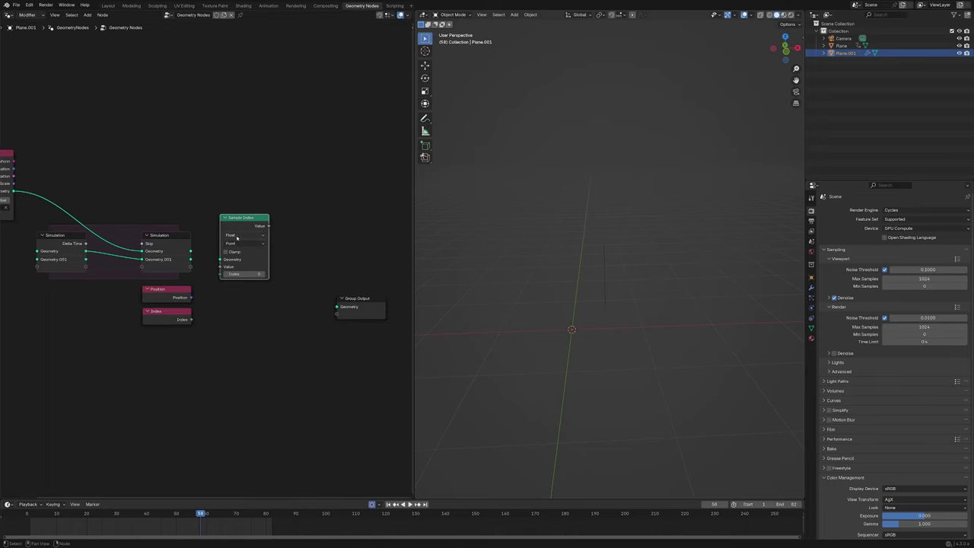
Set Sample Index's data type to Vector and link Position to its Value and the Index node to its Index input.
click(236, 239)
click(239, 264)
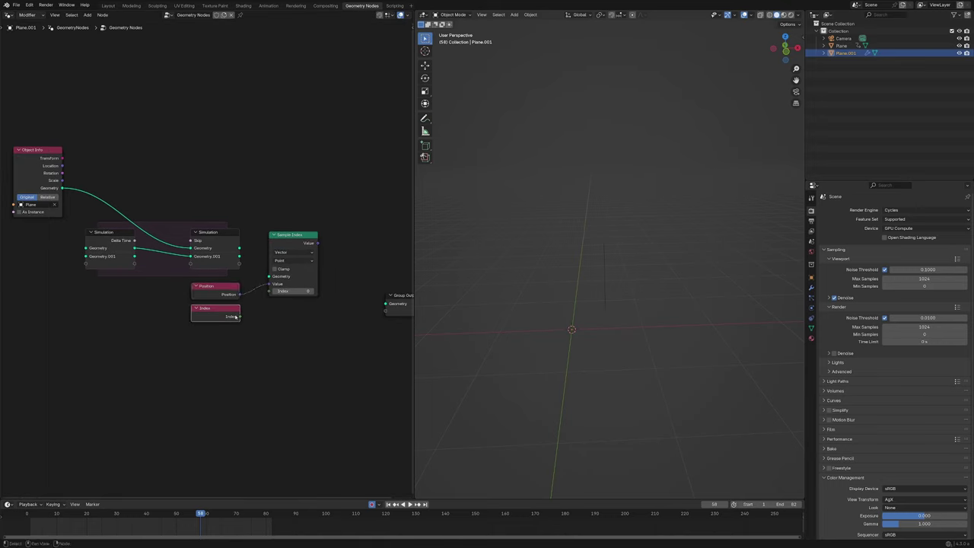
drag(240, 315, 270, 293)
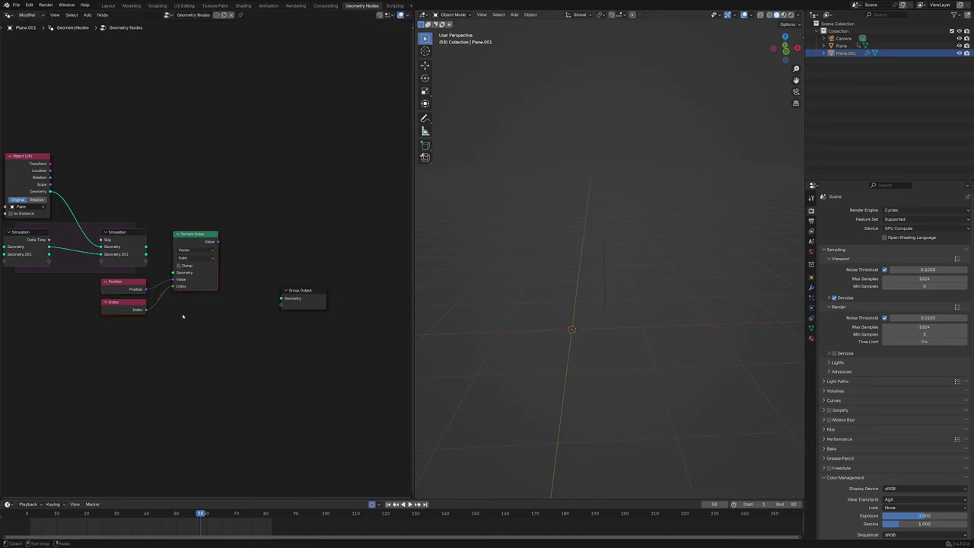
Move Group Output farther away and add a Vector Math node between it and Sample Index.
middle_drag(183, 316, 164, 320)
drag(285, 297, 329, 254)
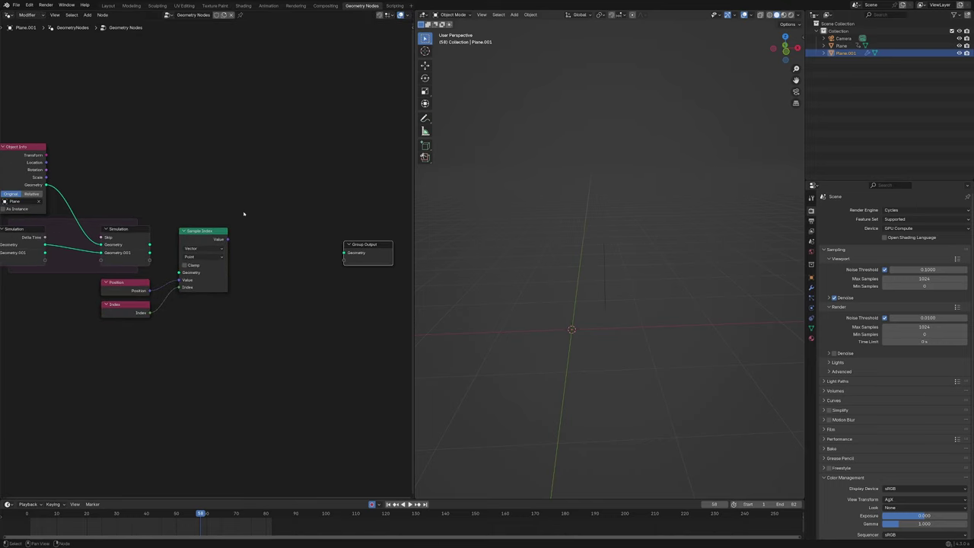
key(shift+a)
click(268, 219)
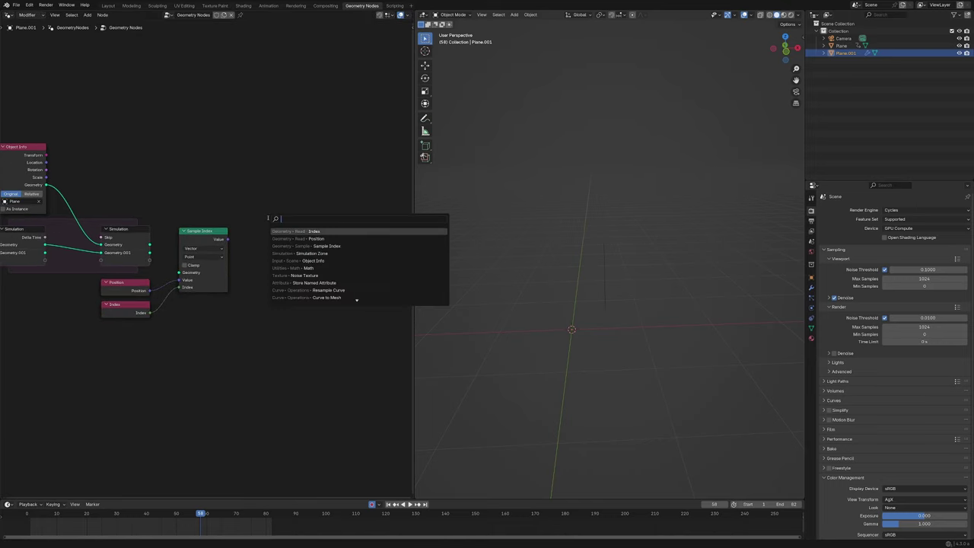
text(math)
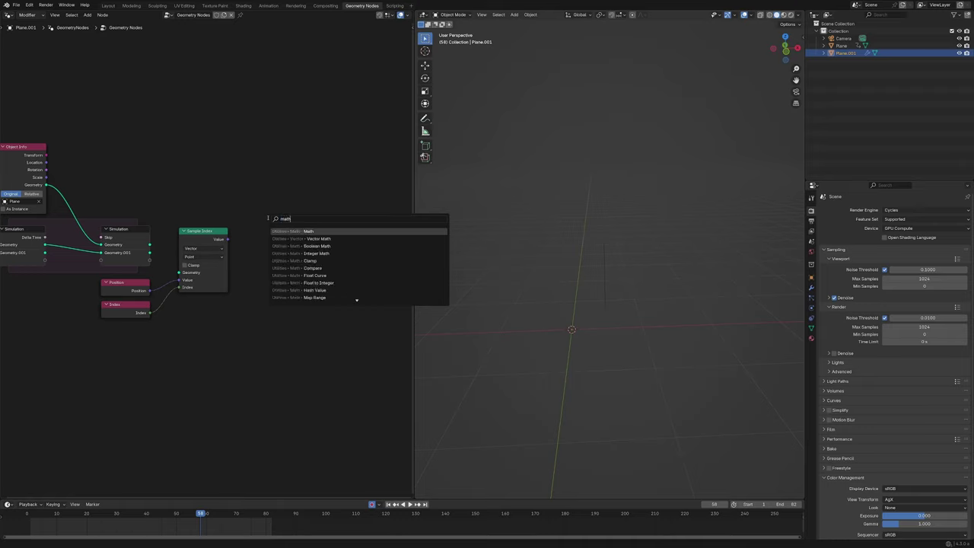
click(304, 238)
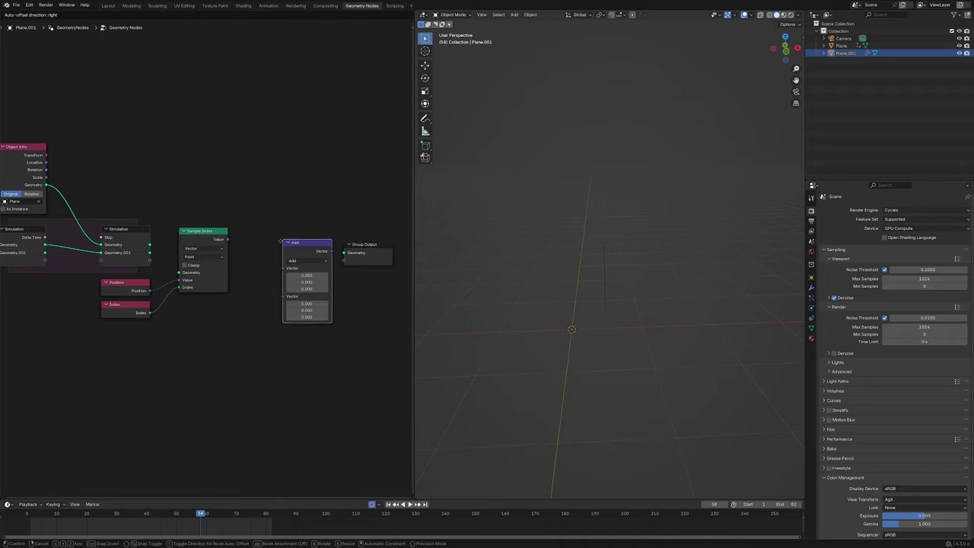
click(282, 248)
Set the Vector Math operation to Subtract, linking Sample Index's Value to its first vector and Position to its second.
click(282, 249)
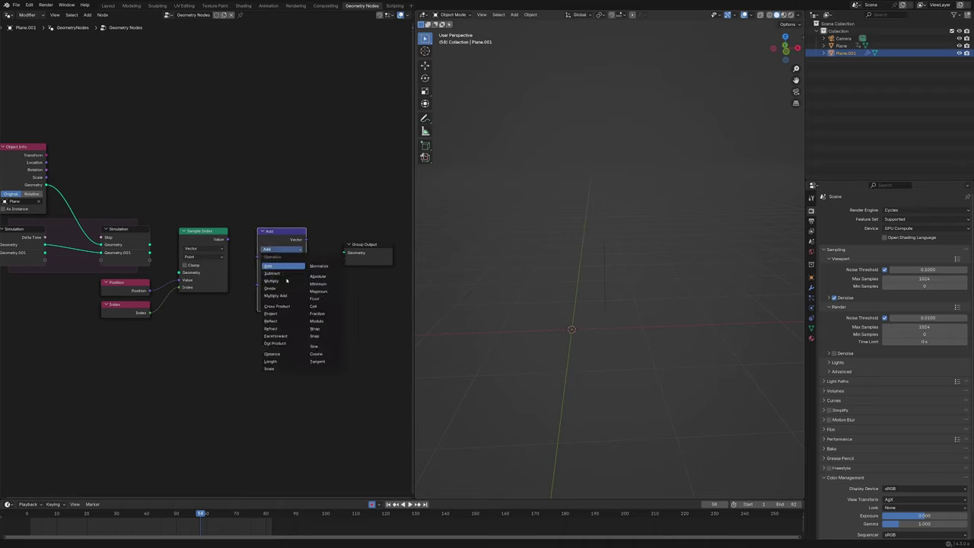
click(273, 273)
scroll(244, 259, up, 1)
drag(233, 235, 268, 256)
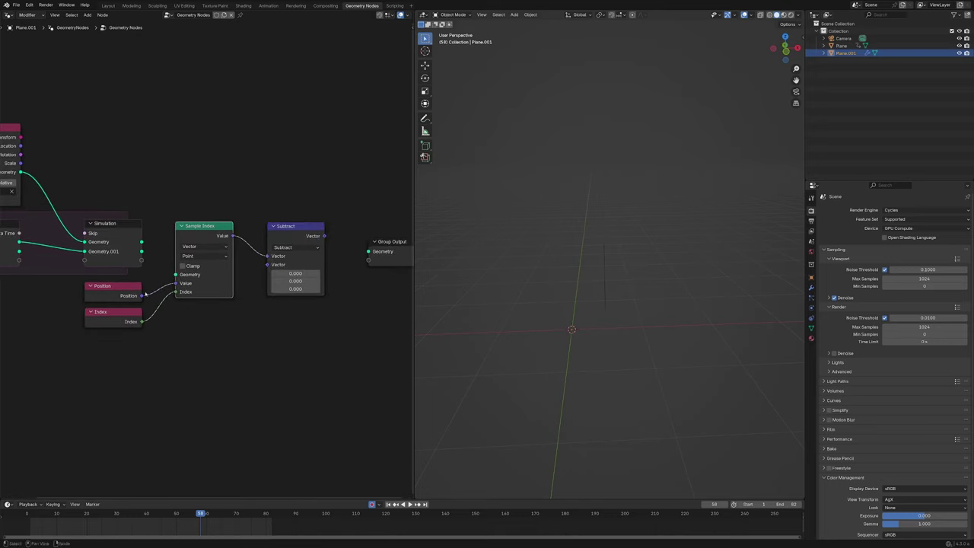
drag(142, 295, 267, 267)
Add a Capture Attribute node between the Subtract node and Group Output.
key(shift+a)
click(334, 241)
middle_drag(383, 231, 329, 235)
text(ca)
click(334, 252)
click(297, 237)
Link Object Info's Geometry and Subtract's Vector to Capture Attribute, and the simulation output's Geometry.001 to Sample Index's Geometry.
scroll(297, 236, down, 2)
drag(50, 188, 325, 261)
scroll(194, 260, up, 2)
drag(149, 255, 183, 278)
scroll(366, 307, down, 5)
middle_drag(365, 307, 307, 294)
drag(350, 262, 383, 257)
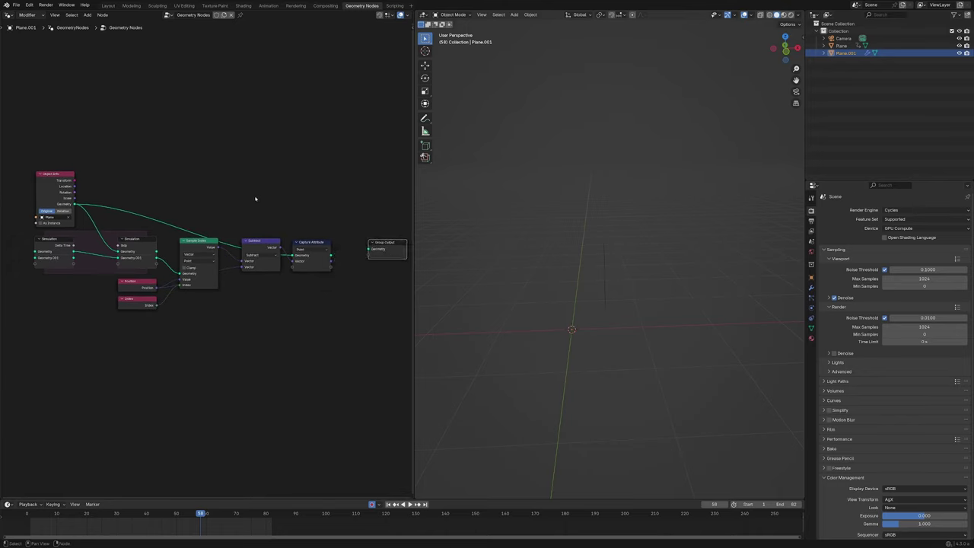
Switch the viewport to front view and try a vertical annotation stroke beside the animated line.
key(KP_1)
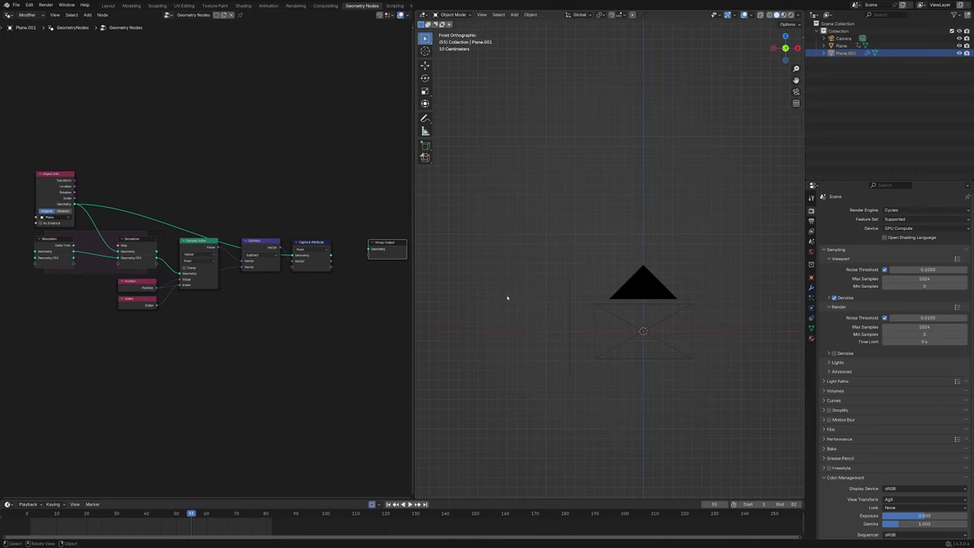
click(424, 118)
drag(499, 273, 501, 364)
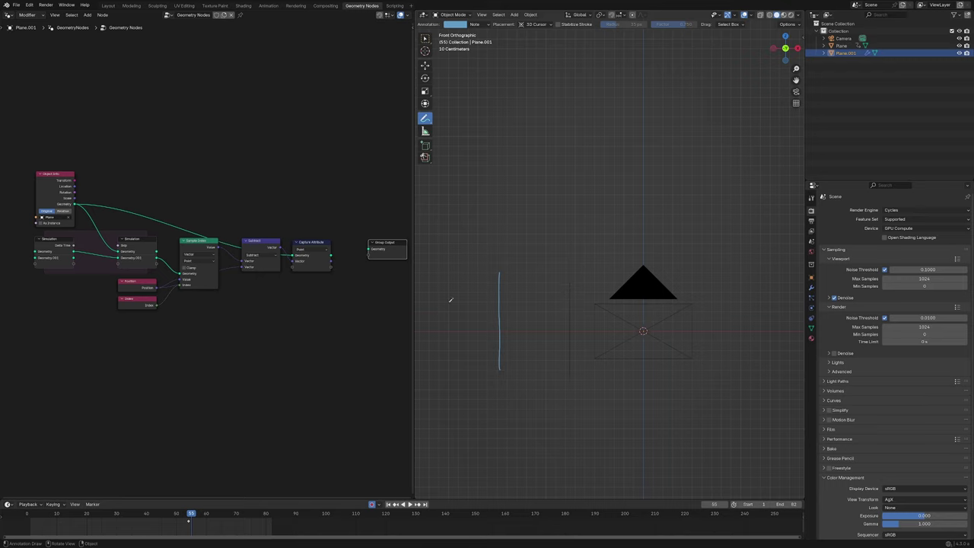
scroll(388, 301, up, 2)
middle_drag(249, 318, 161, 299)
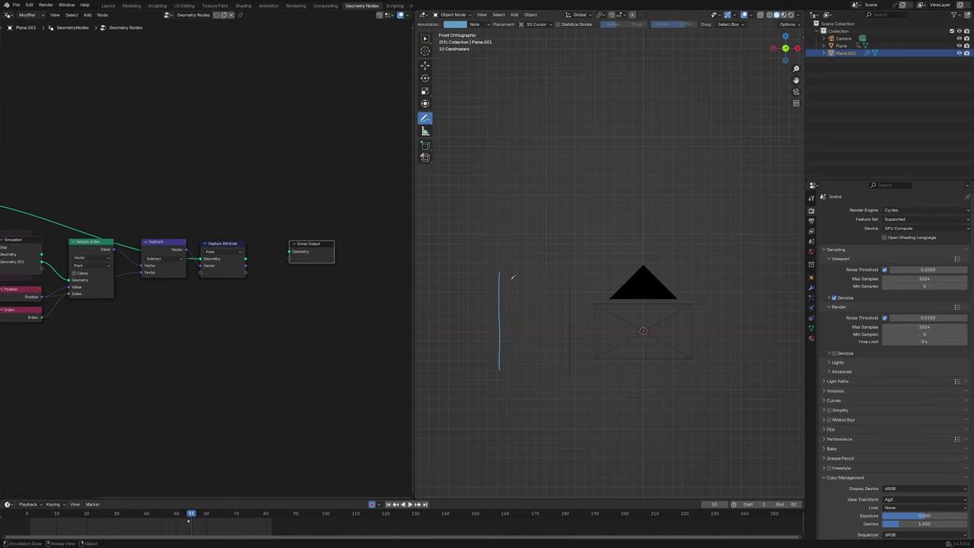
key(ctrl+z)
Sketch an annotation outline bridging the line's positions on two consecutive frames.
drag(500, 273, 501, 362)
drag(501, 374, 570, 372)
drag(502, 276, 576, 287)
drag(570, 287, 570, 375)
Add an Extrude Mesh node, link Capture Attribute's Geometry to its Mesh input, and set its mode to Edges.
key(shift+a)
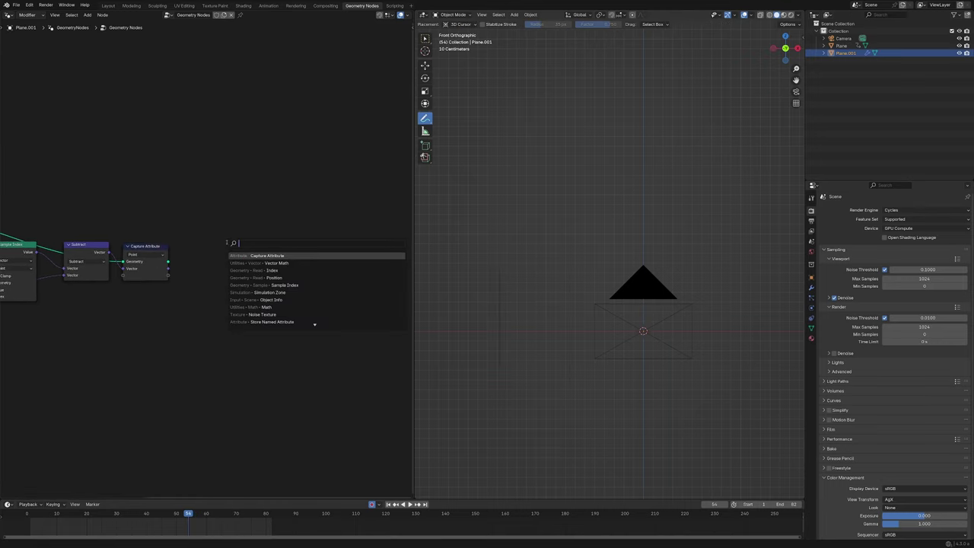
text(ext)
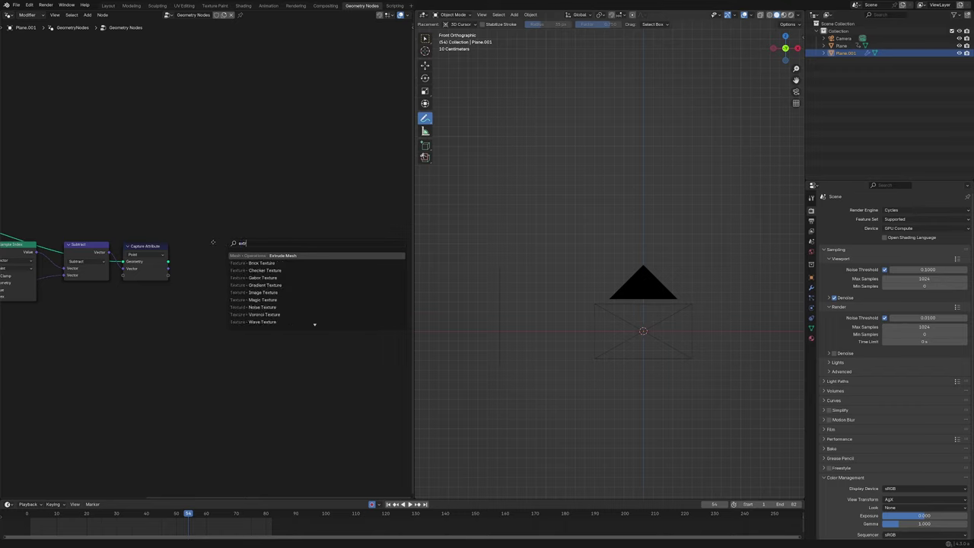
key(Return)
click(204, 242)
scroll(202, 259, up, 1)
drag(162, 262, 211, 275)
click(228, 268)
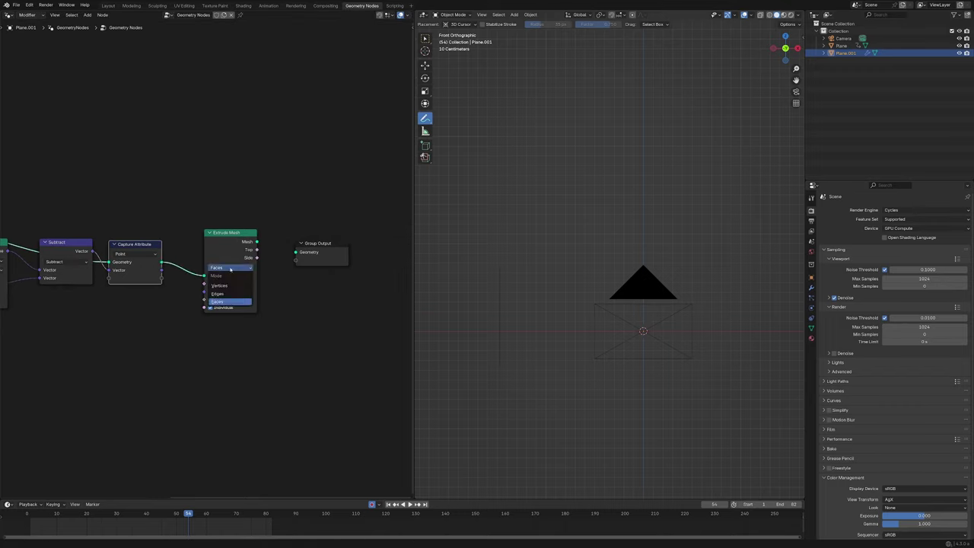
click(229, 294)
Make room before Group Output, add a Set Position node there and link Extrude Mesh's Mesh output to its Geometry.
middle_drag(300, 285, 240, 283)
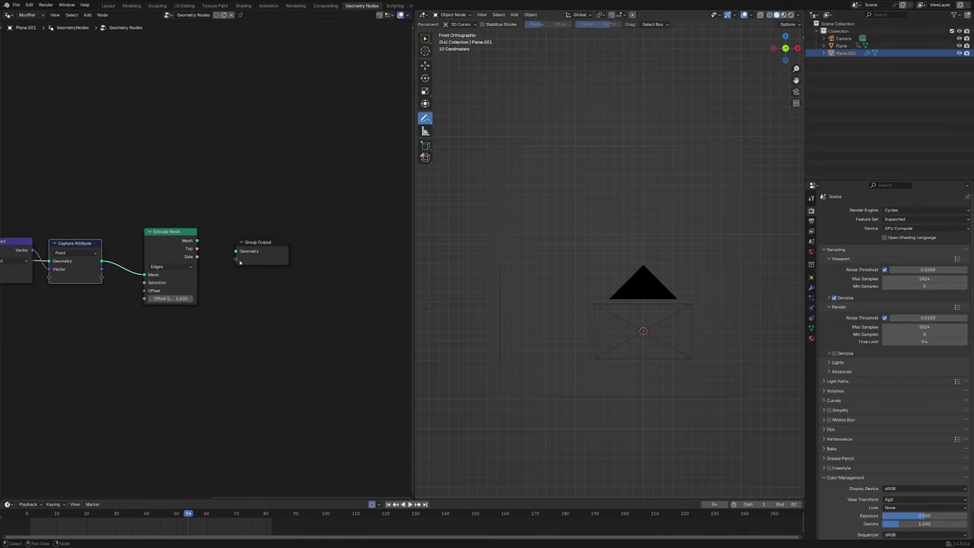
drag(263, 251, 336, 242)
drag(161, 241, 152, 242)
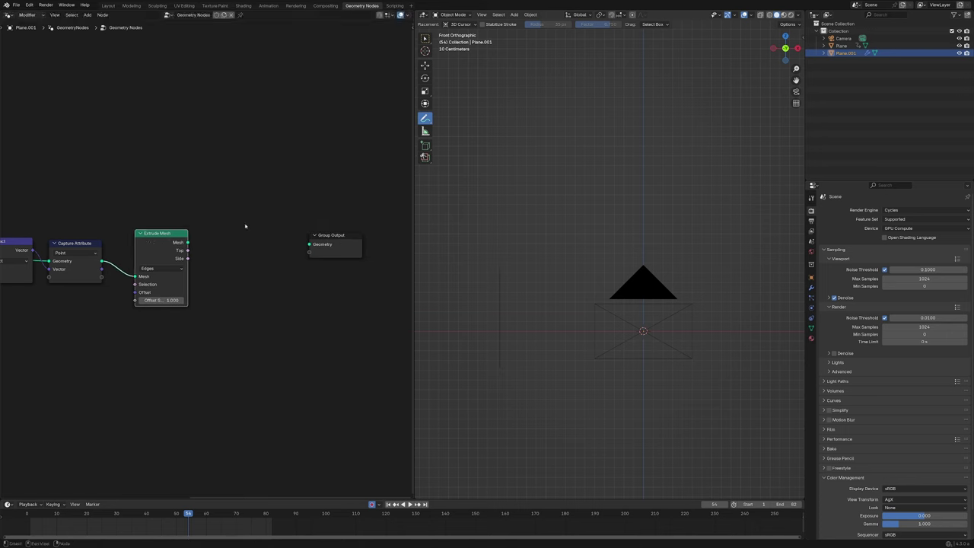
key(shift+a)
click(257, 223)
text(se)
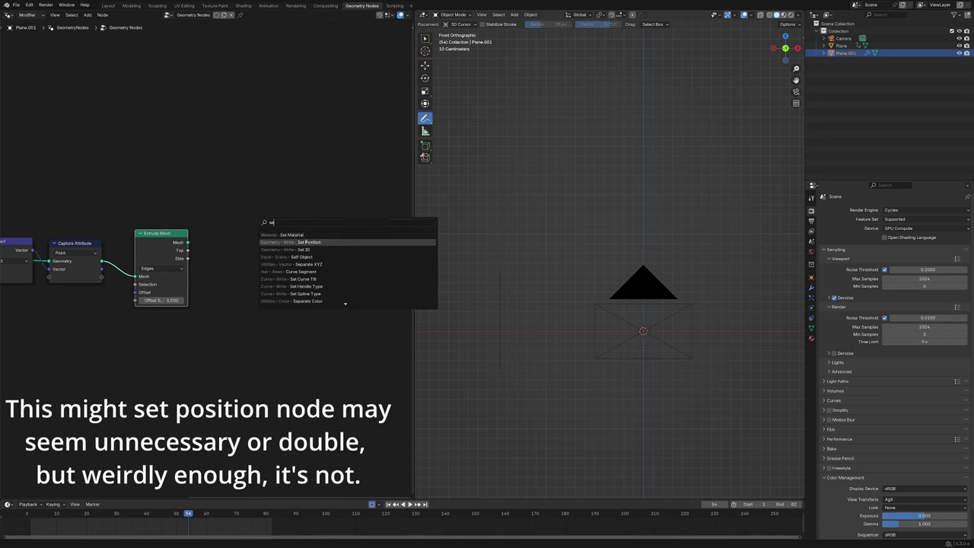
click(308, 243)
click(223, 232)
middle_drag(223, 232, 297, 228)
scroll(296, 228, up, 1)
drag(255, 239, 281, 246)
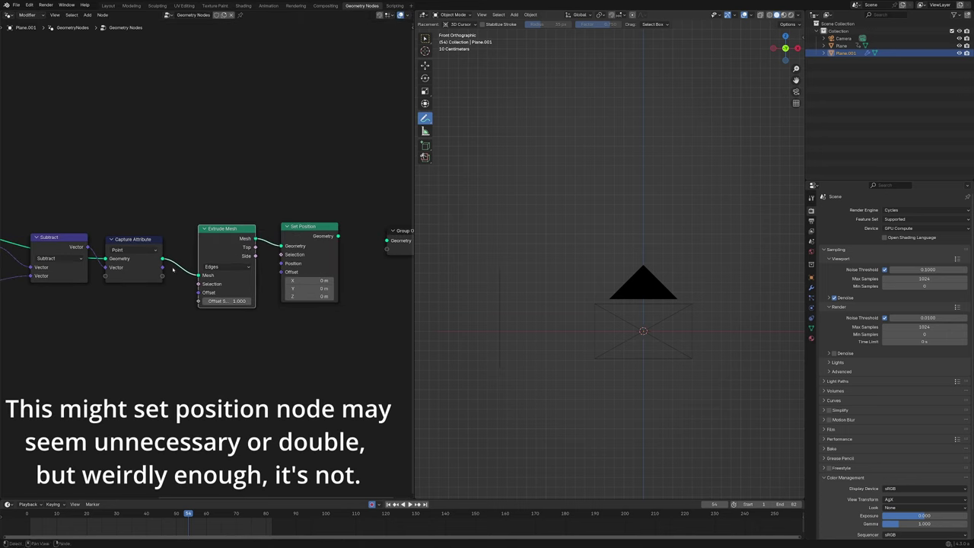
Link the captured Vector to Set Position's Offset and Set Position's Geometry to Group Output.
drag(162, 267, 282, 272)
key(space)
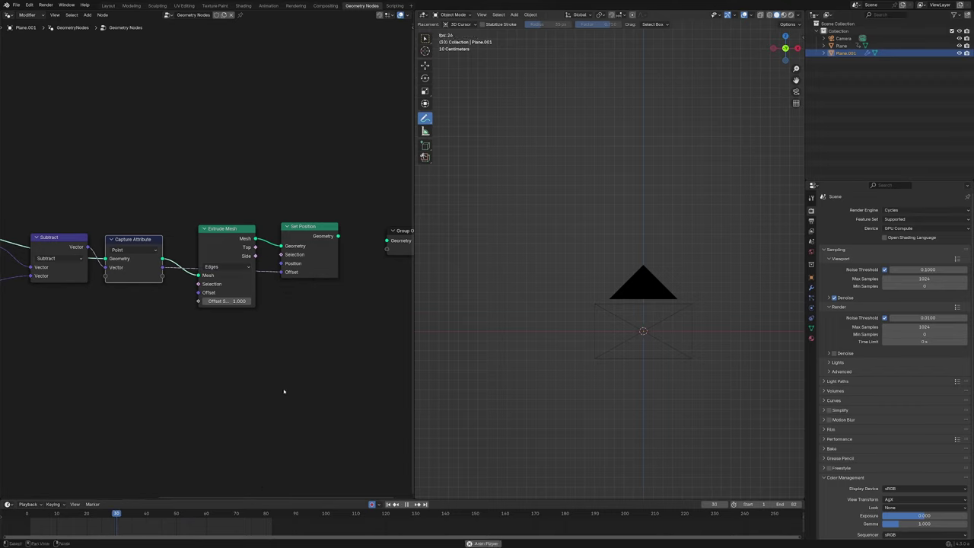
key(space)
middle_drag(365, 235, 291, 246)
drag(265, 246, 314, 251)
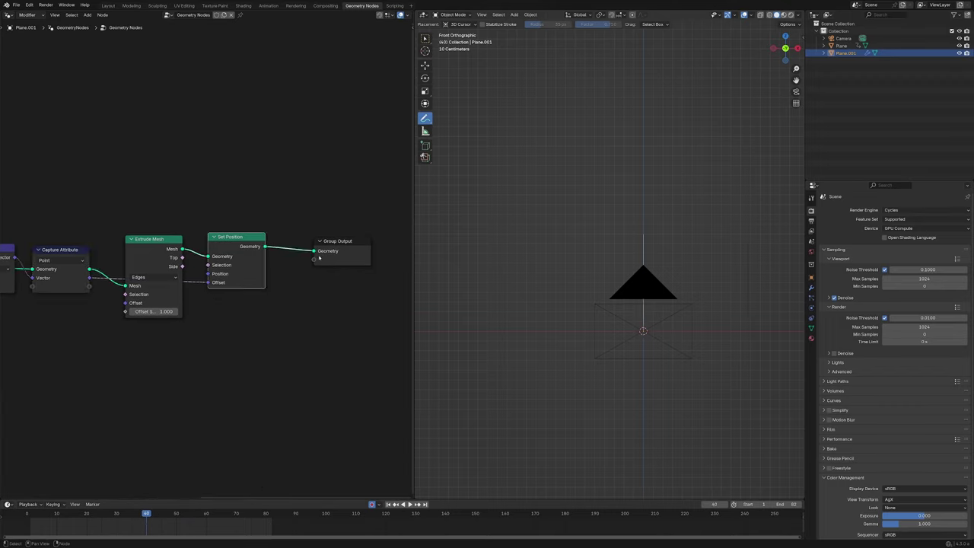
Play the animation from the first frame to check the extruded result.
click(389, 504)
key(space)
key(space)
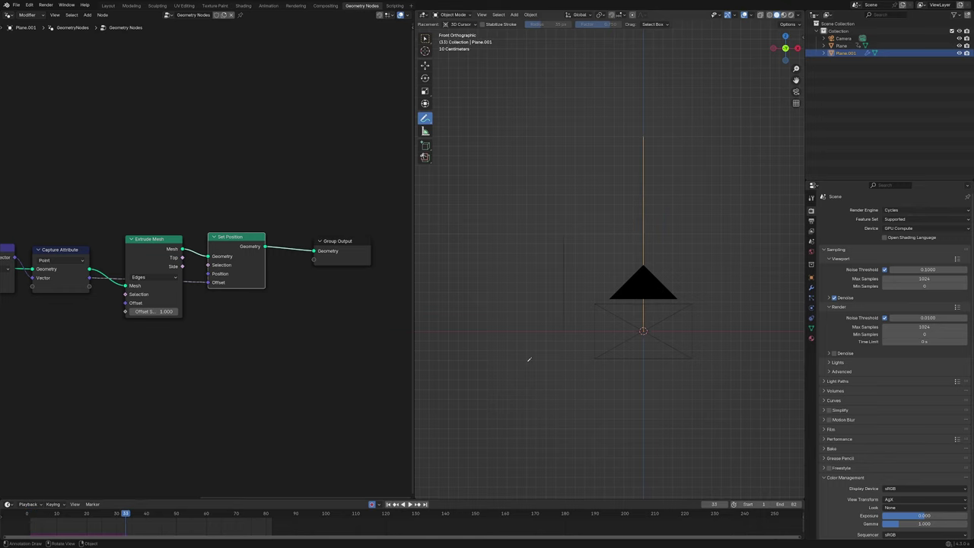
Switch the Object Info node's transform space to Relative.
scroll(331, 313, down, 6)
middle_drag(331, 313, 213, 340)
scroll(212, 334, up, 6)
click(172, 248)
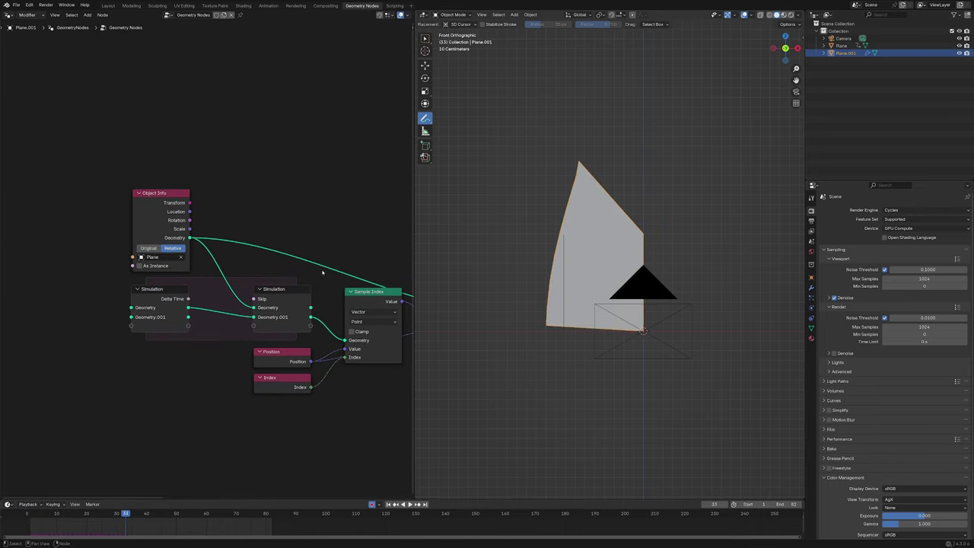
Replay the animation to examine how the extruded face follows the line's motion.
shift+middle_drag(610, 303, 568, 299)
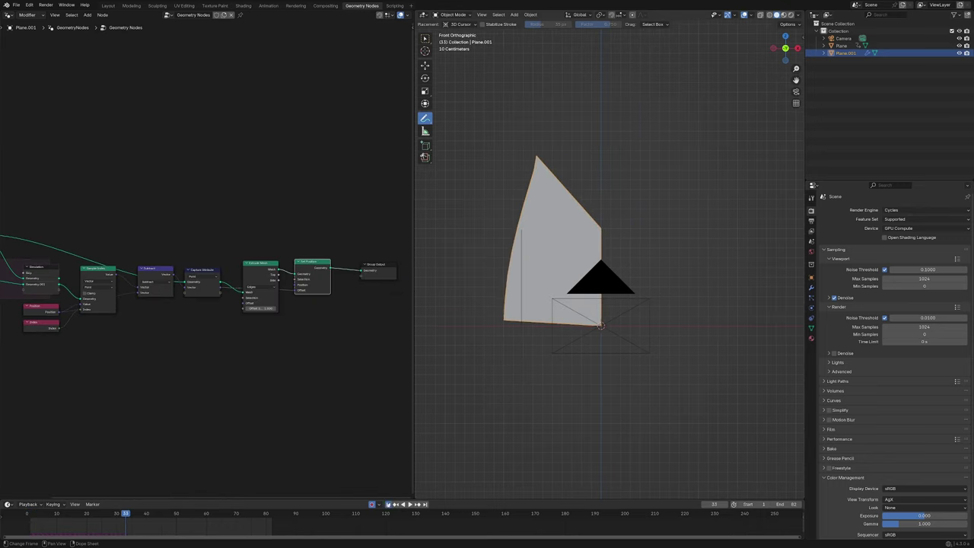
key(space)
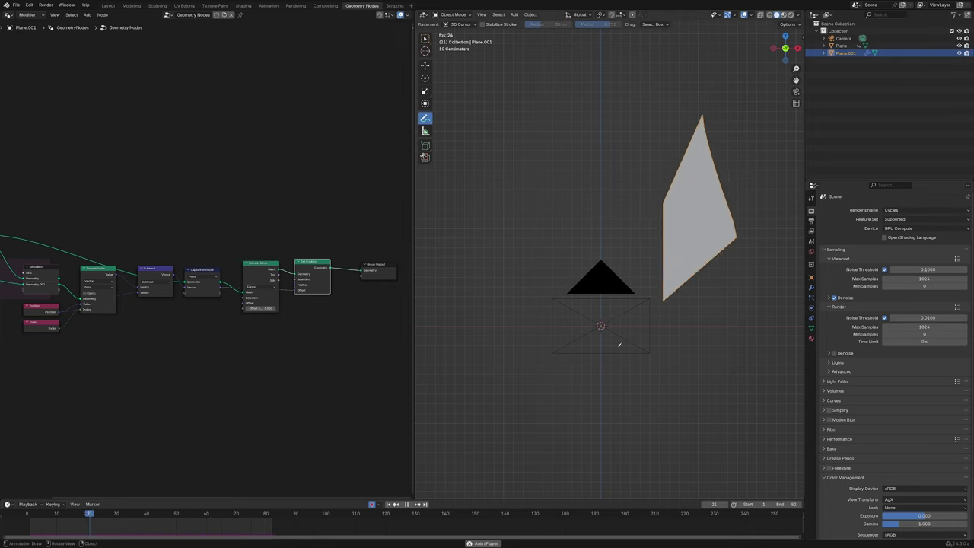
key(space)
Set Extrude Mesh's Offset Scale to 0 and replay the animation.
scroll(329, 348, up, 2)
scroll(310, 354, up, 1)
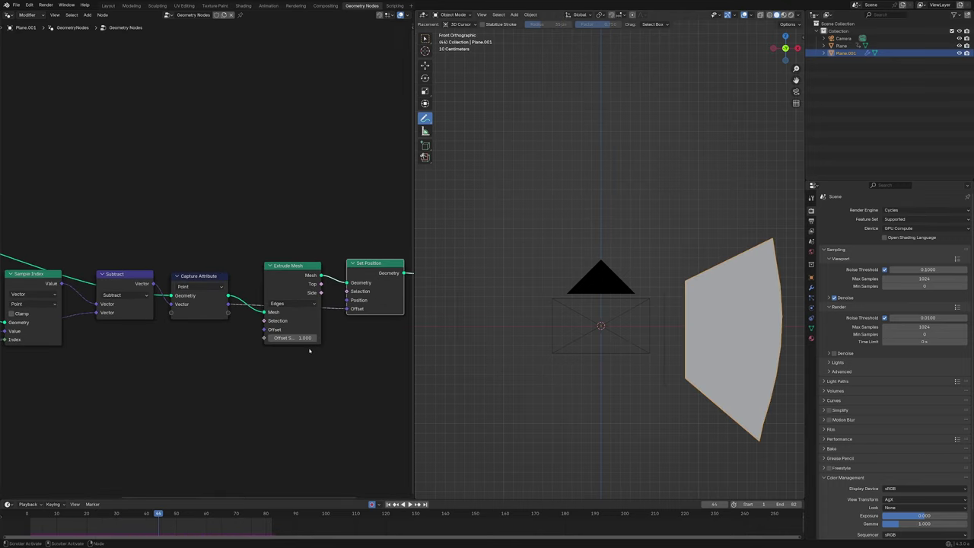
double_click(290, 334)
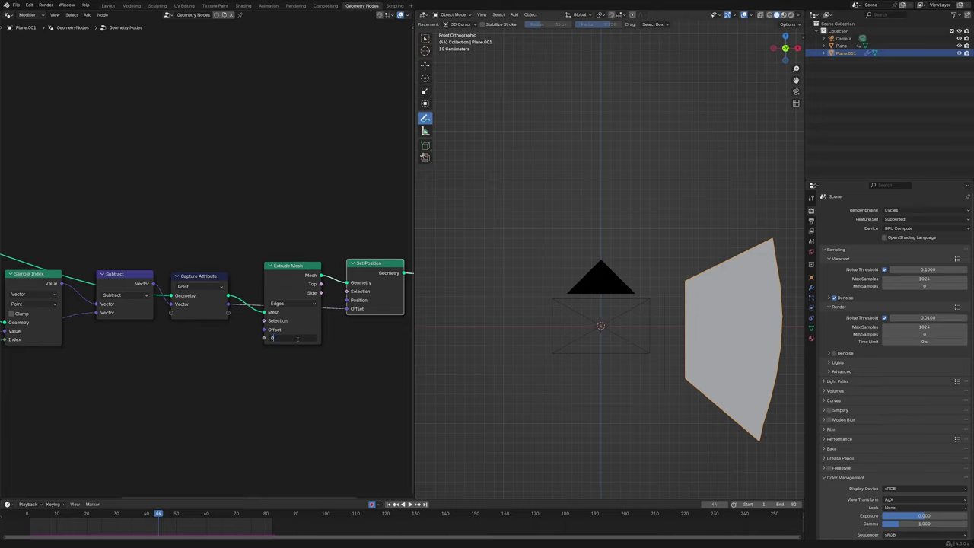
text(0)
key(Return)
key(space)
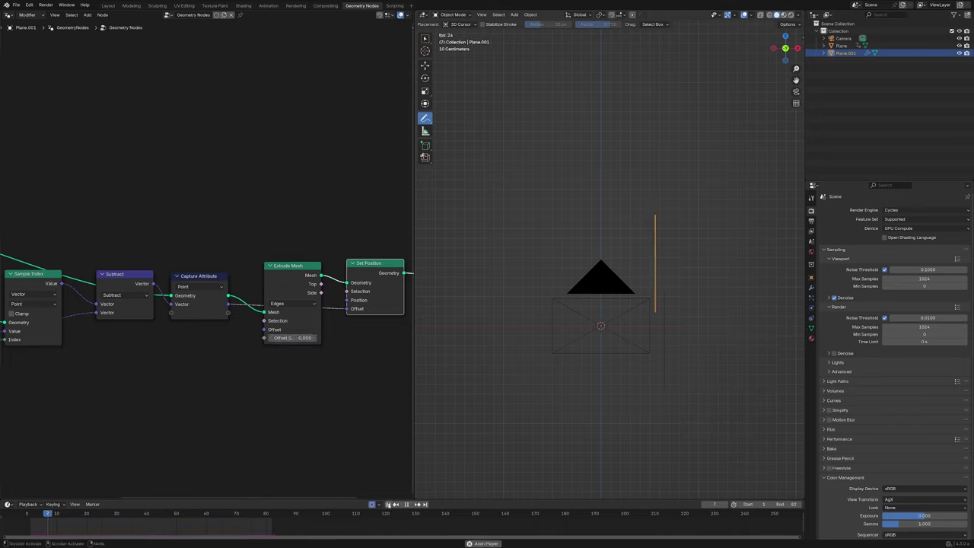
Connect Extrude Mesh's Top output to Set Position's Selection and replay the animation to check the extruded face.
middle_drag(318, 291, 196, 278)
drag(200, 272, 226, 279)
key(space)
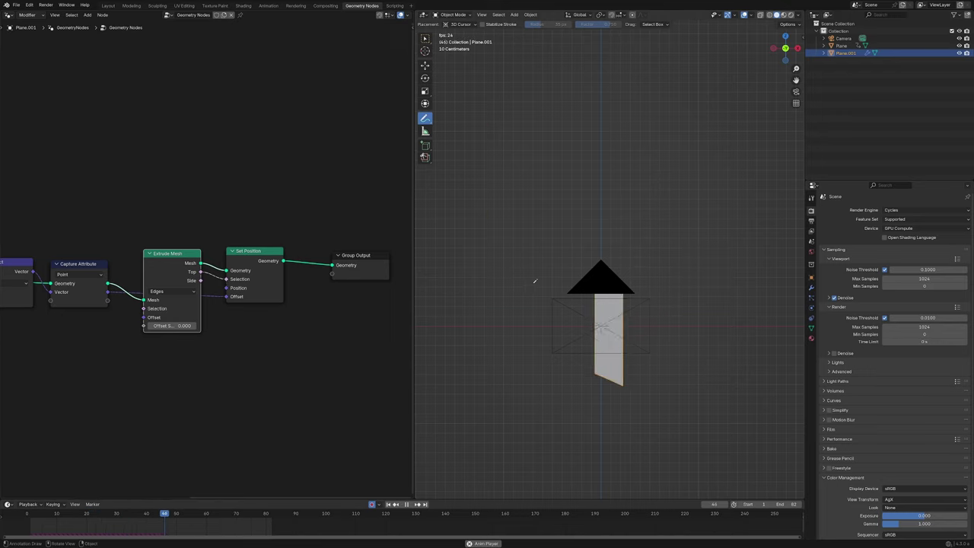
key(space)
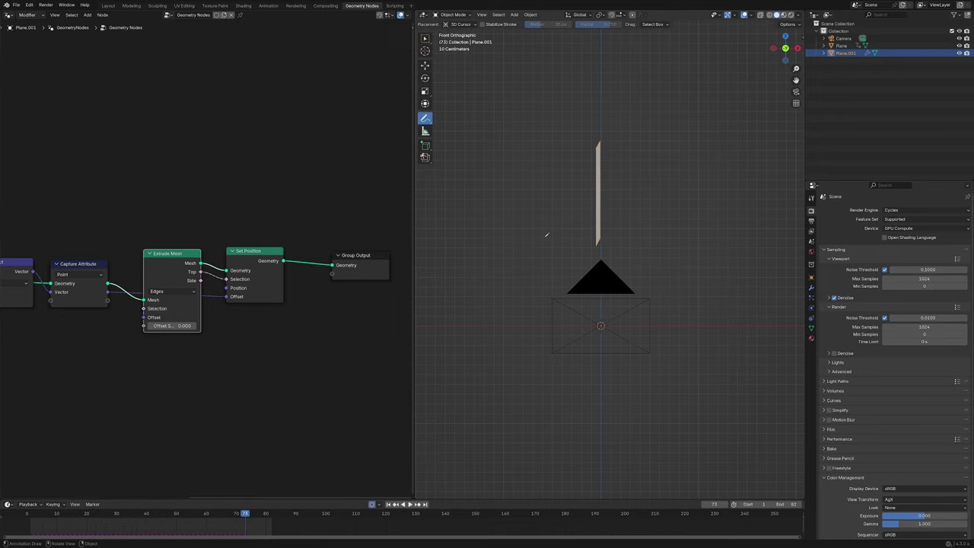
key(space)
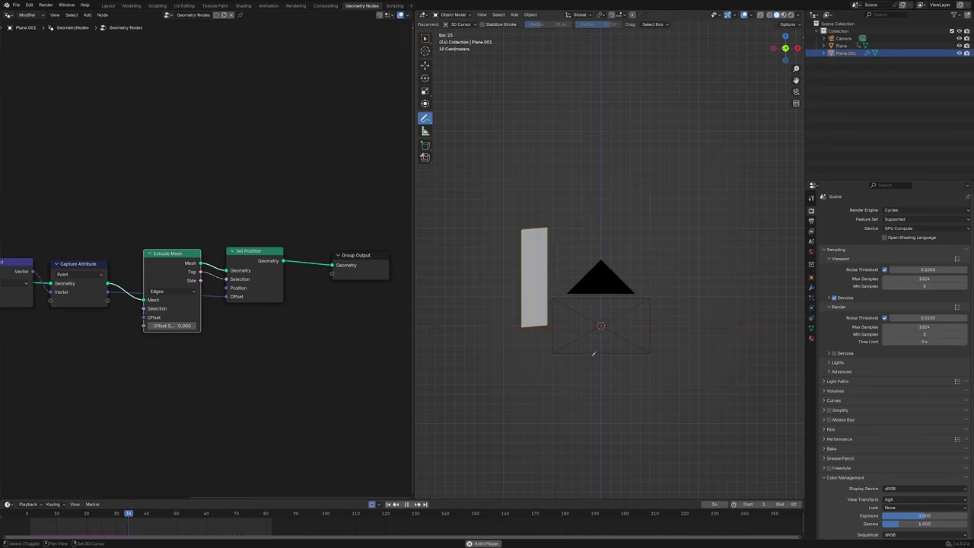
scroll(213, 394, down, 5)
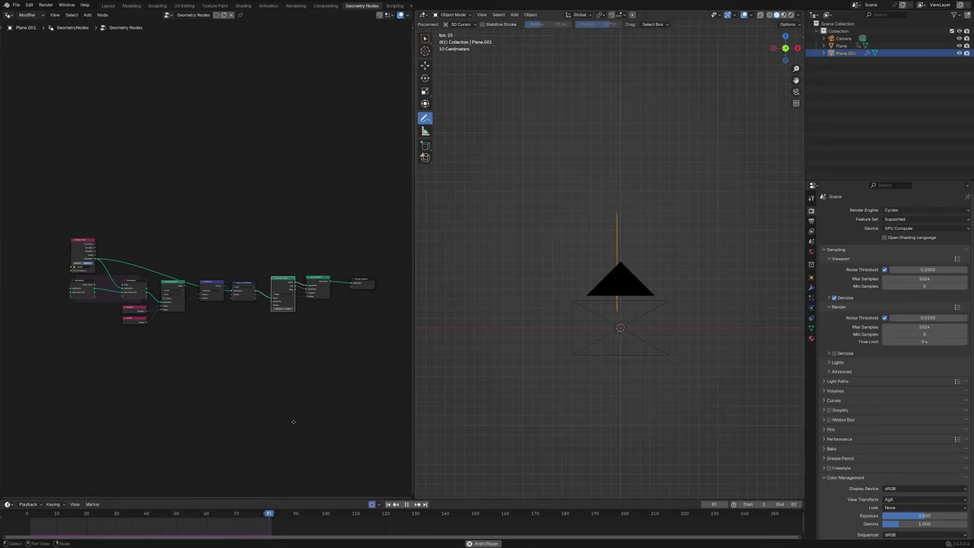
scroll(275, 421, up, 2)
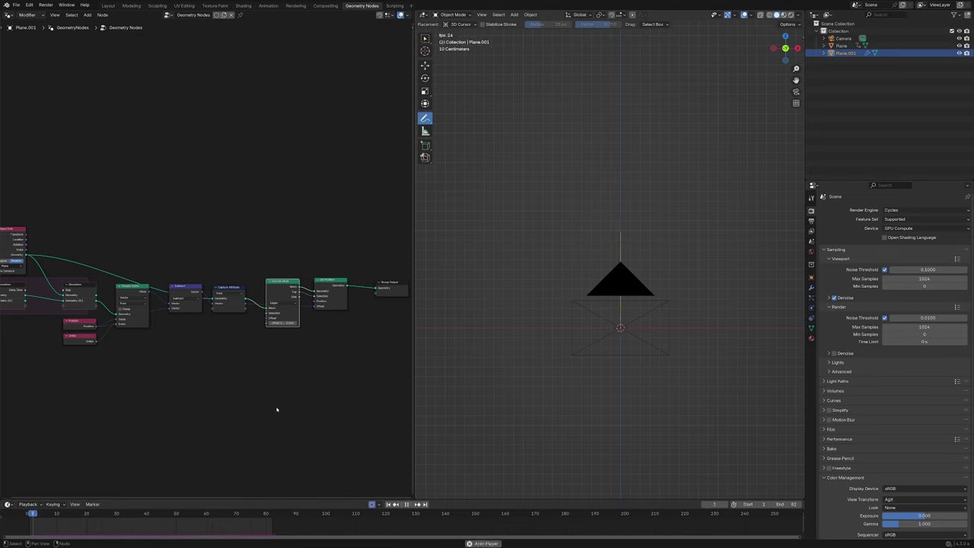
key(space)
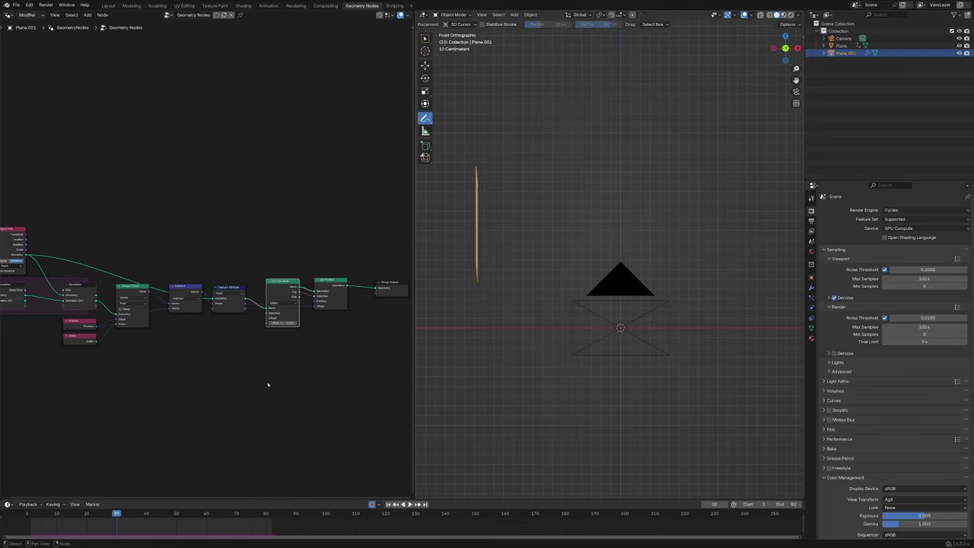
Step back and forth between frames 36 and 38 to examine how each frame's extruded face lines up with its neighbours.
scroll(174, 320, up, 2)
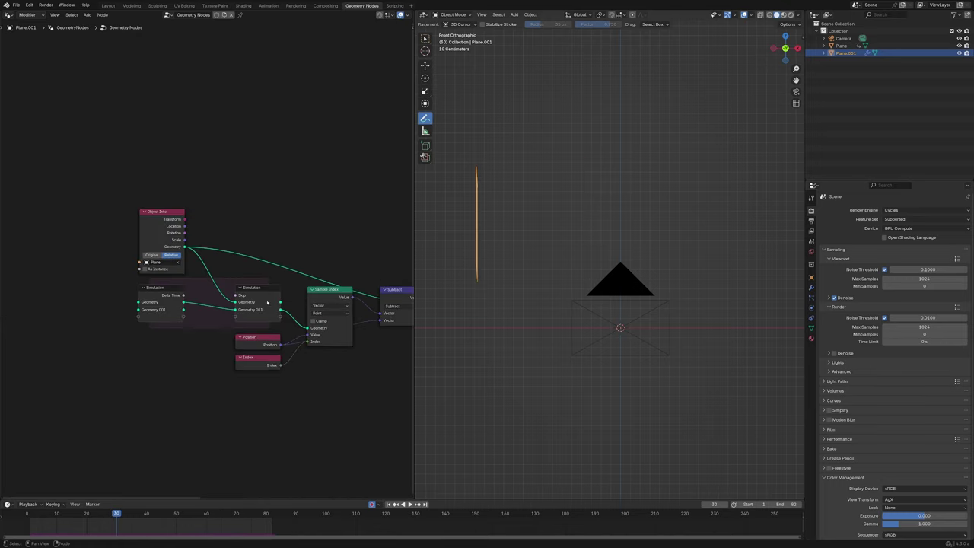
scroll(267, 303, down, 3)
middle_drag(407, 353, 114, 366)
scroll(272, 361, up, 3)
middle_drag(272, 361, 207, 349)
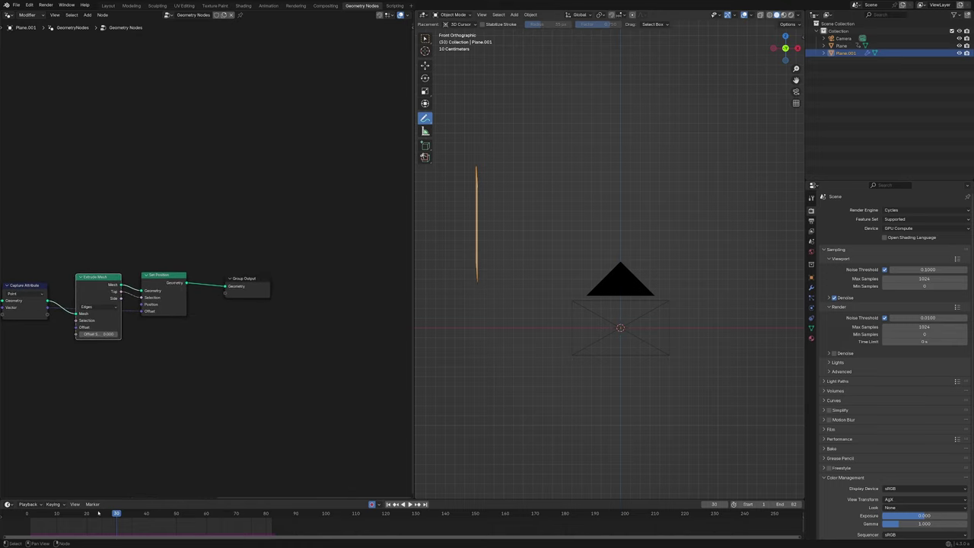
key(space)
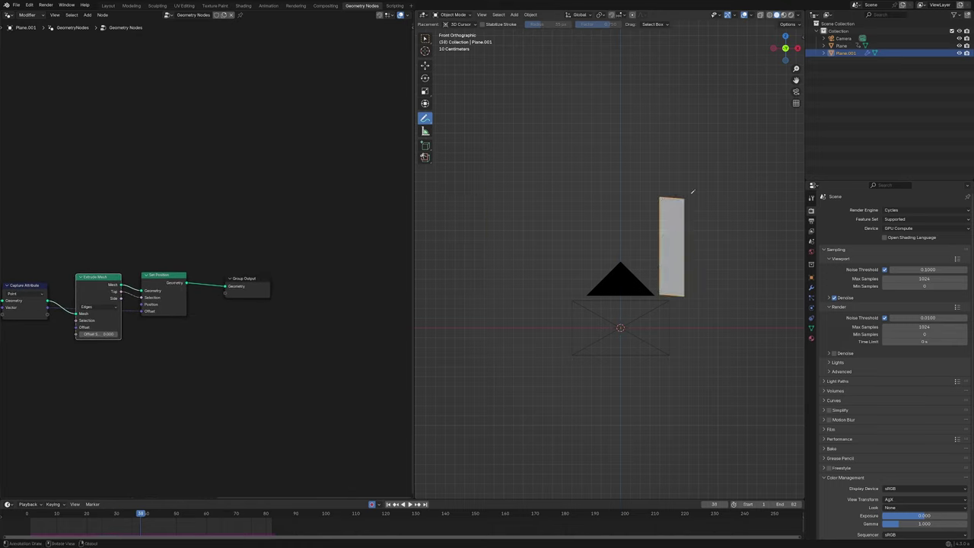
key(Left)
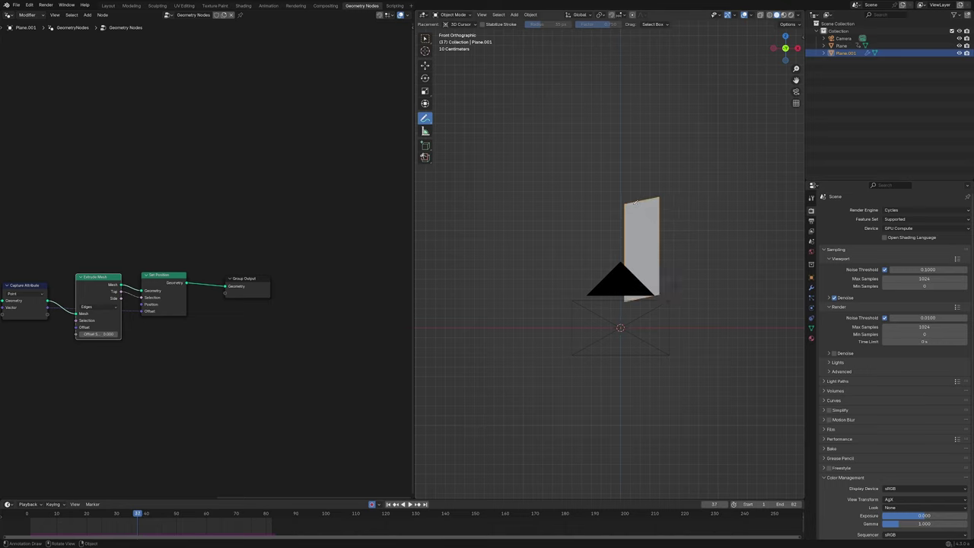
key(Left)
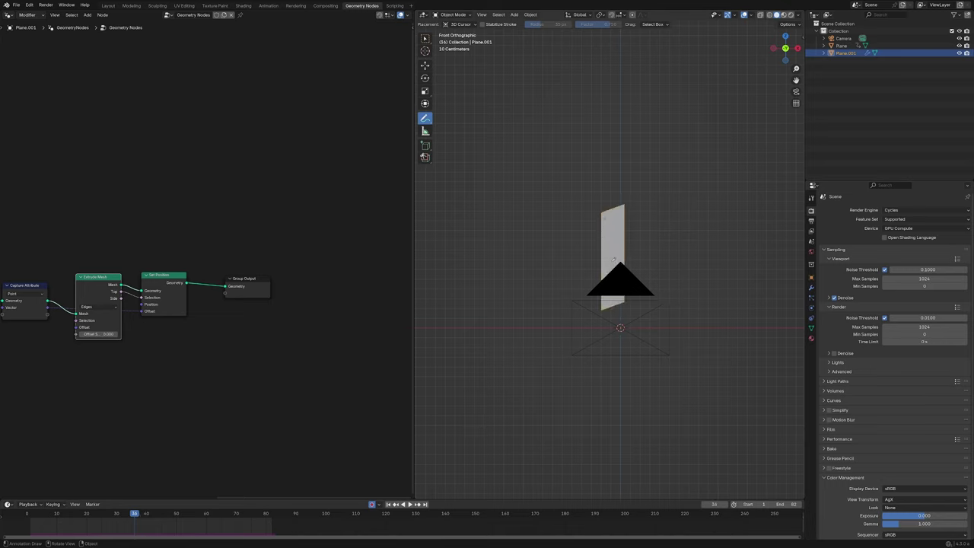
key(Right)
key(Right)
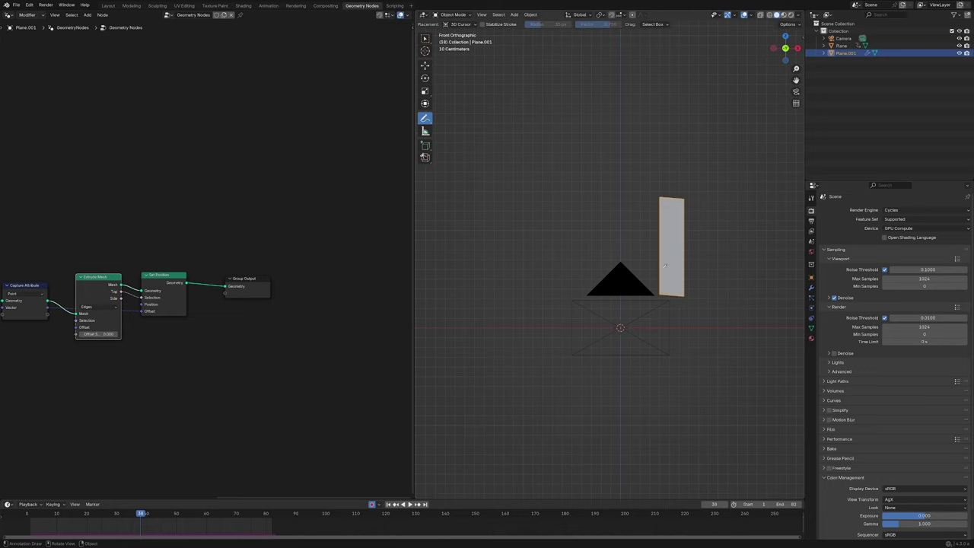
key(Left)
key(Right)
key(Left)
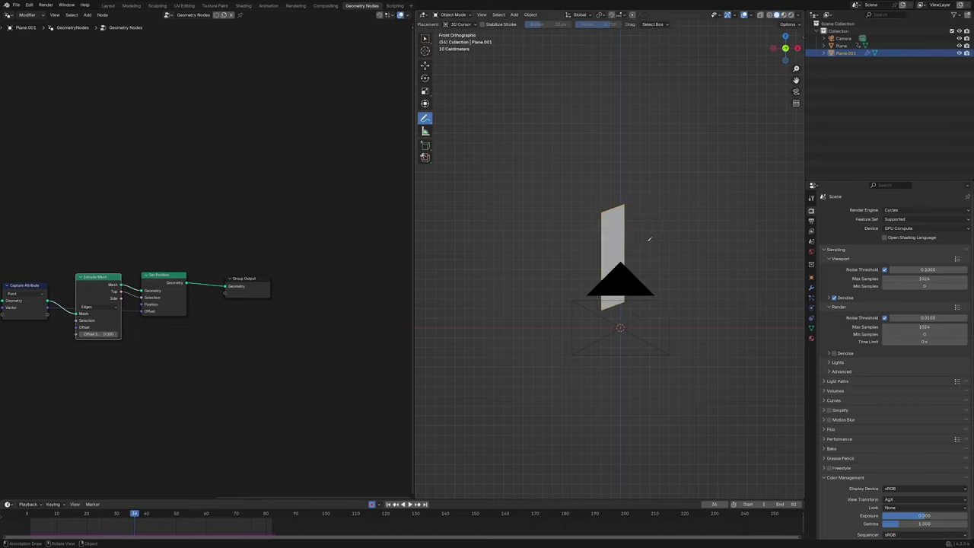
key(Right)
key(Right)
key(Left)
key(Left)
key(Left)
Add a second Simulation Zone near the Set Position and Group Output nodes.
middle_drag(233, 218, 230, 223)
key(shift+a)
click(234, 202)
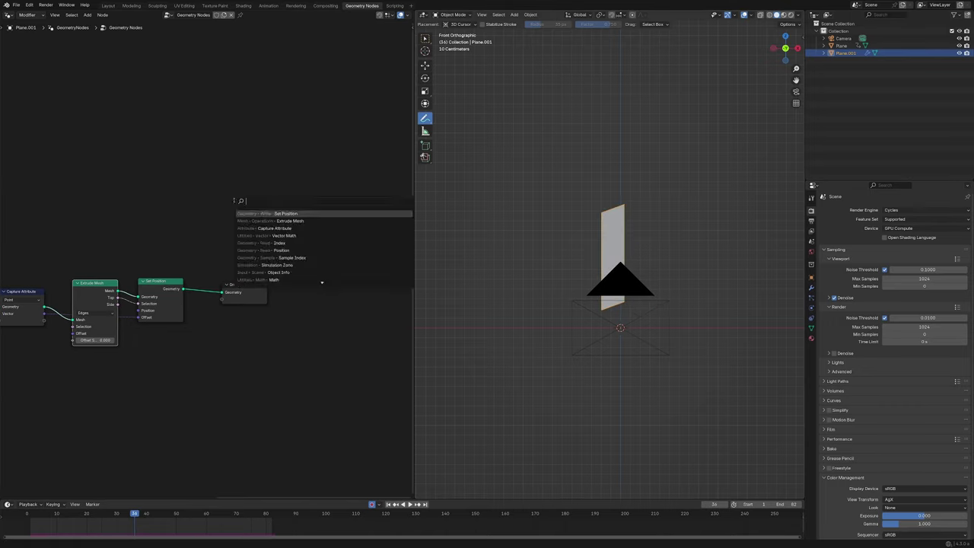
text(sim)
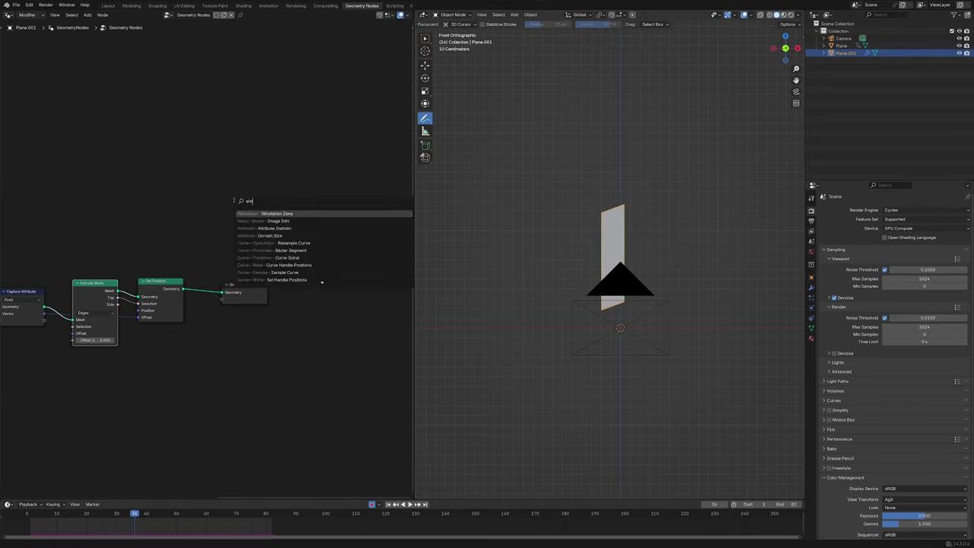
key(Return)
click(251, 195)
Insert a Join Geometry node inside the new simulation zone and connect Set Position's geometry into it.
key(shift+a)
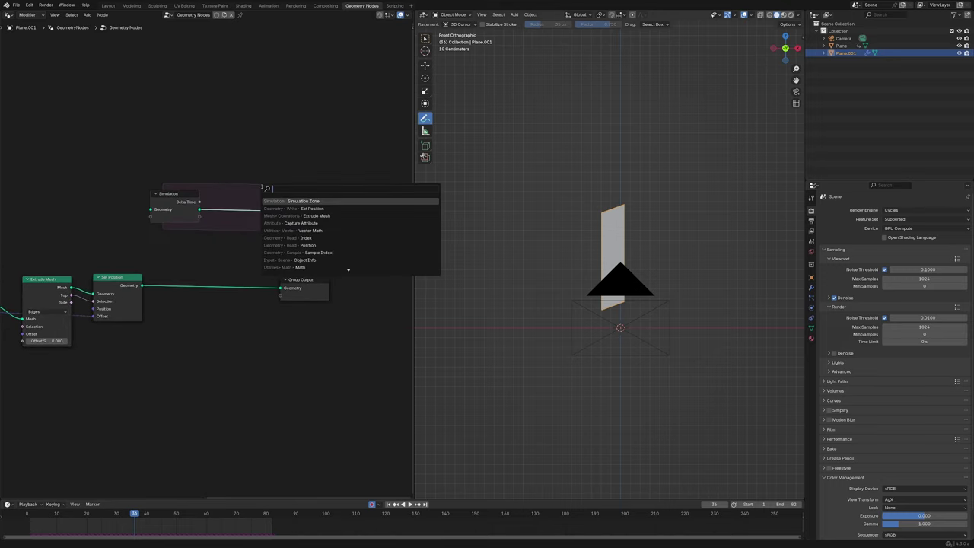
text(join)
key(Return)
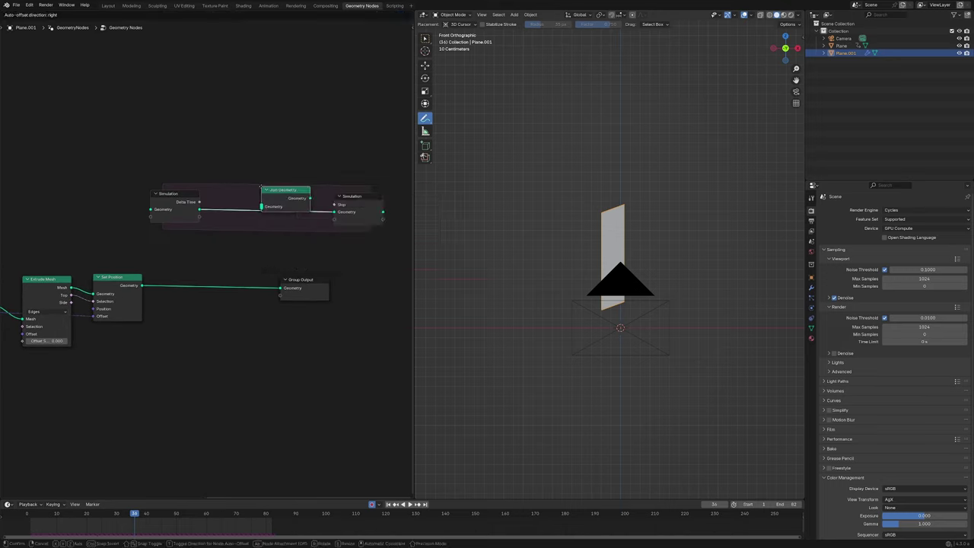
click(244, 194)
middle_drag(243, 193, 269, 182)
drag(168, 276, 271, 206)
Connect the new simulation zone's geometry output to Group Output and play the animation to check the accumulated trail.
middle_drag(390, 254, 233, 269)
drag(252, 216, 148, 293)
drag(179, 298, 253, 298)
key(space)
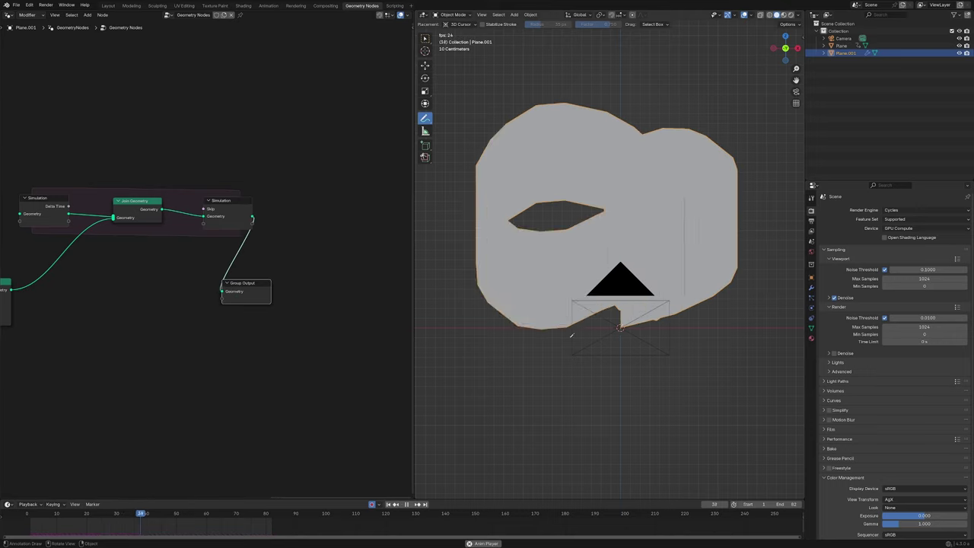
key(space)
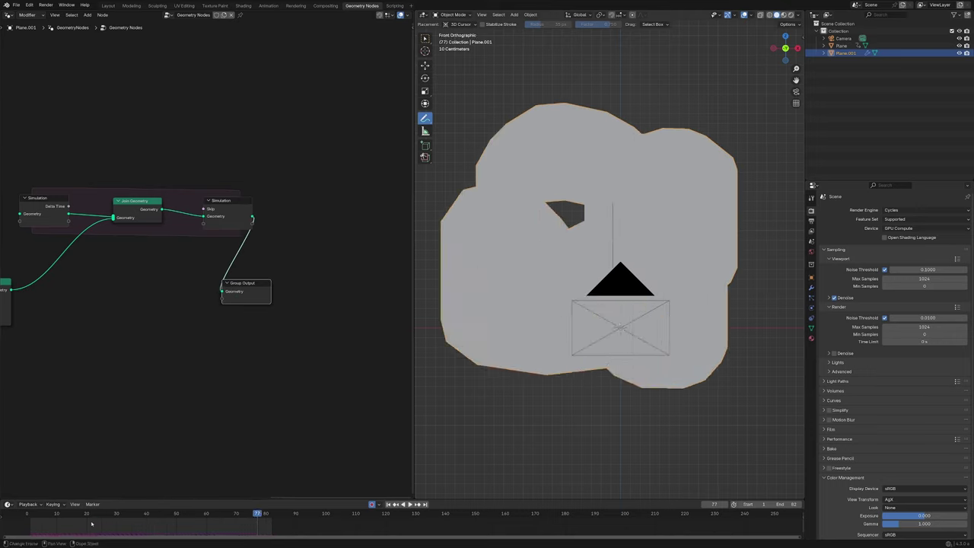
Go back to frame 8 and step through the frames up to 13 to examine how the trail builds up.
mouse_move(59, 514)
mouse_down()
mouse_move(50, 513)
mouse_move(79, 514)
mouse_move(51, 514)
mouse_up()
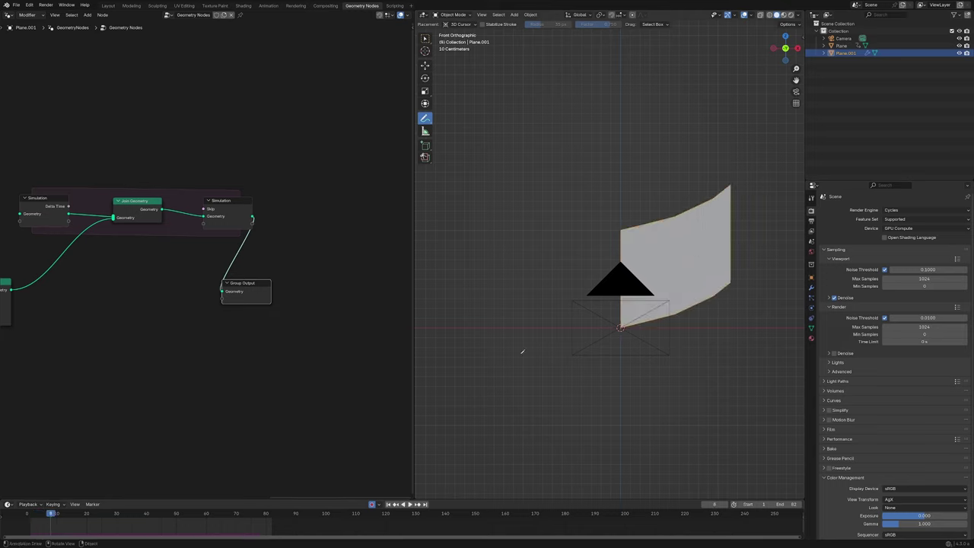
key(Right)
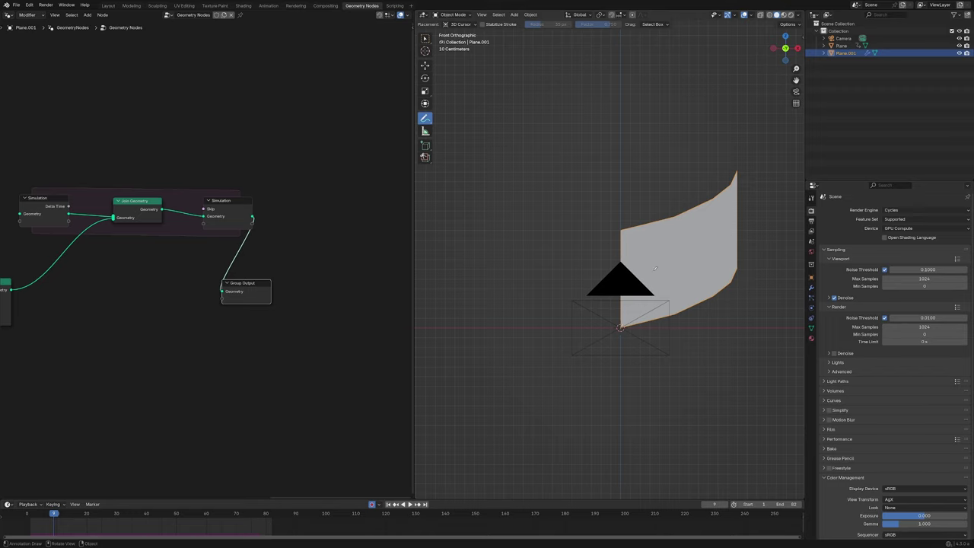
key(Right)
key(Right)
key(Right)
key(Left)
key(Left)
key(Left)
key(Right)
key(Right)
key(Right)
key(Right)
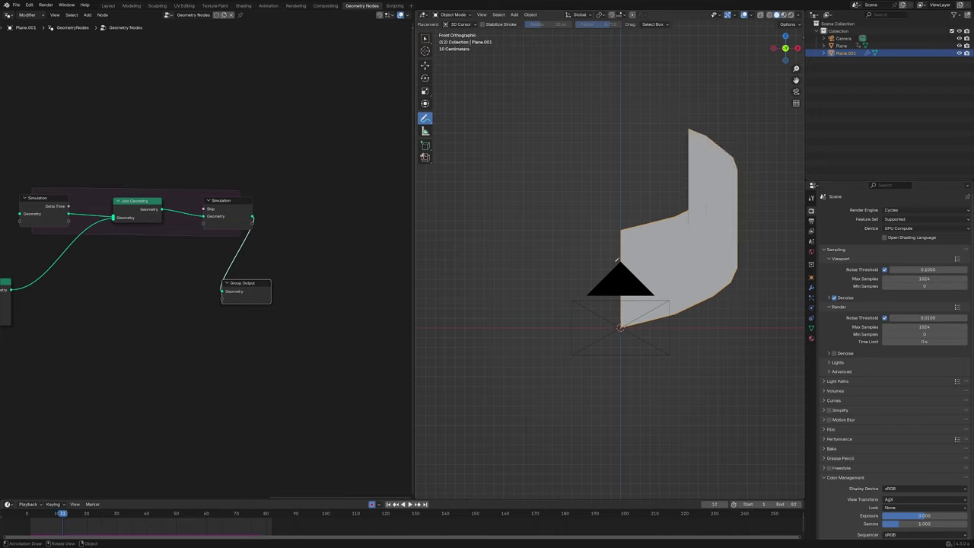
Place the Group Output node to the right of the new simulation zone.
middle_drag(302, 289, 218, 300)
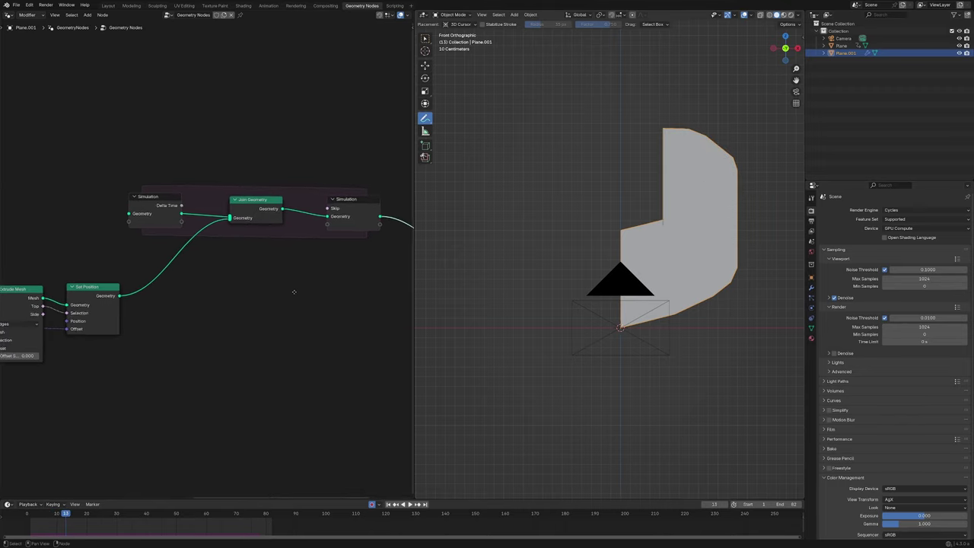
drag(77, 214, 79, 216)
middle_drag(148, 305, 114, 315)
scroll(182, 302, up, 1)
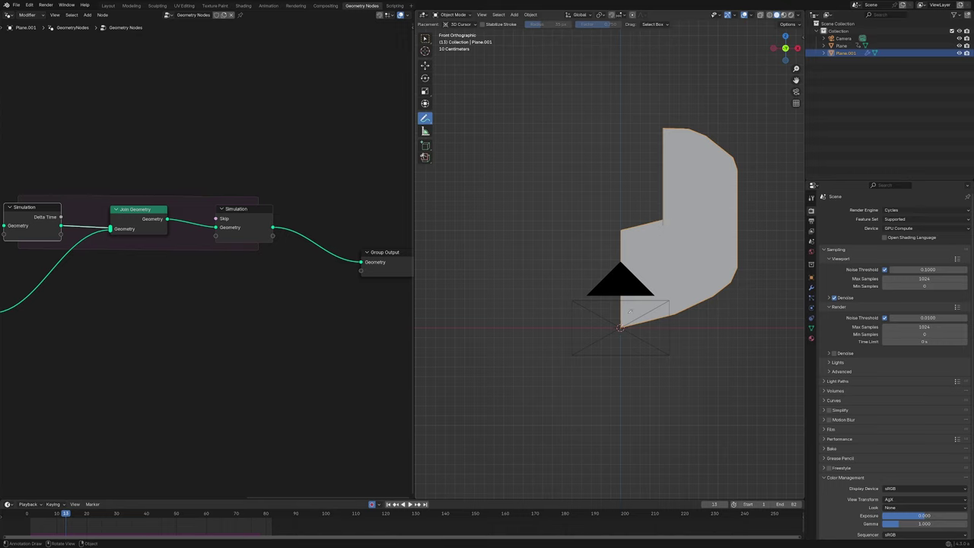
mouse_move(617, 228)
mouse_down()
mouse_move(619, 325)
mouse_move(670, 315)
mouse_up()
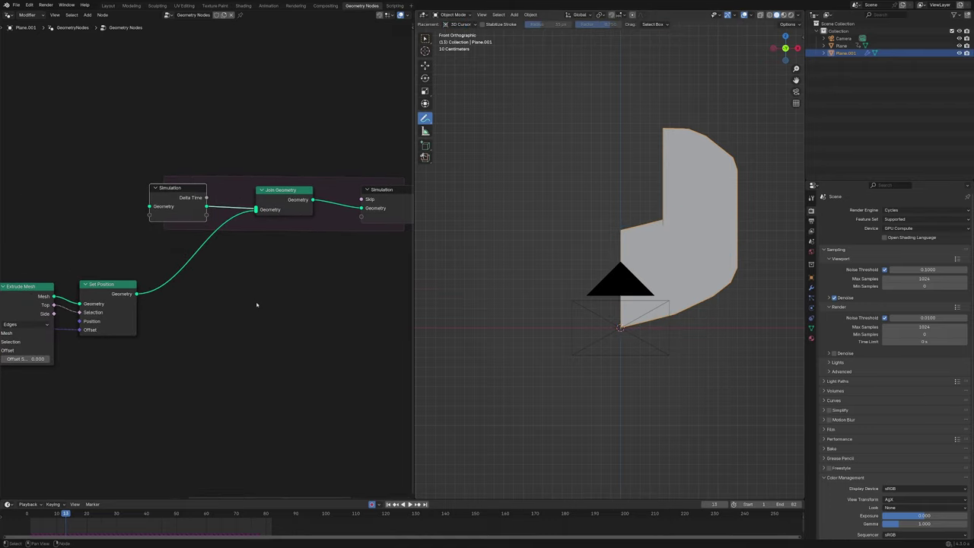
Insert a Geometry to Instance node between Set Position and Join Geometry.
scroll(184, 256, up, 1)
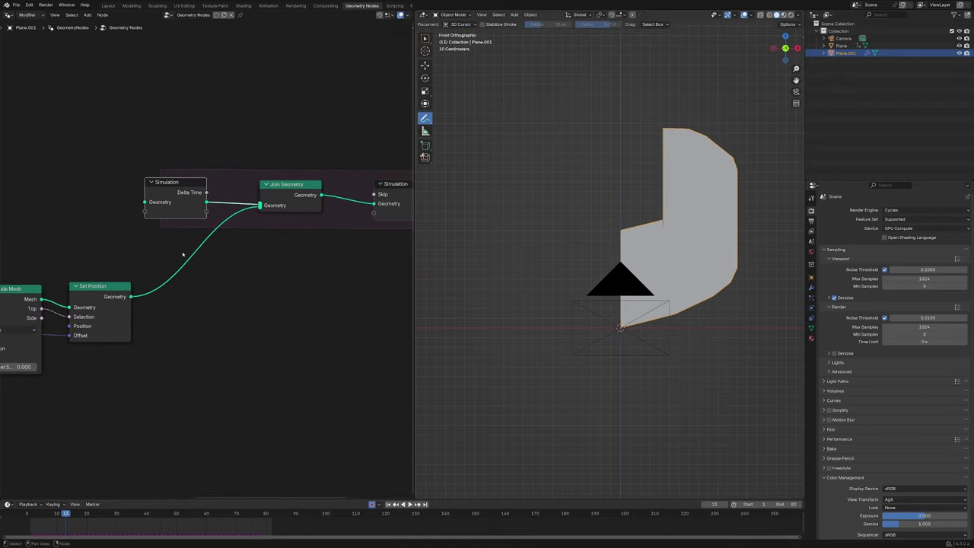
key(shift+a)
click(184, 250)
text(ge)
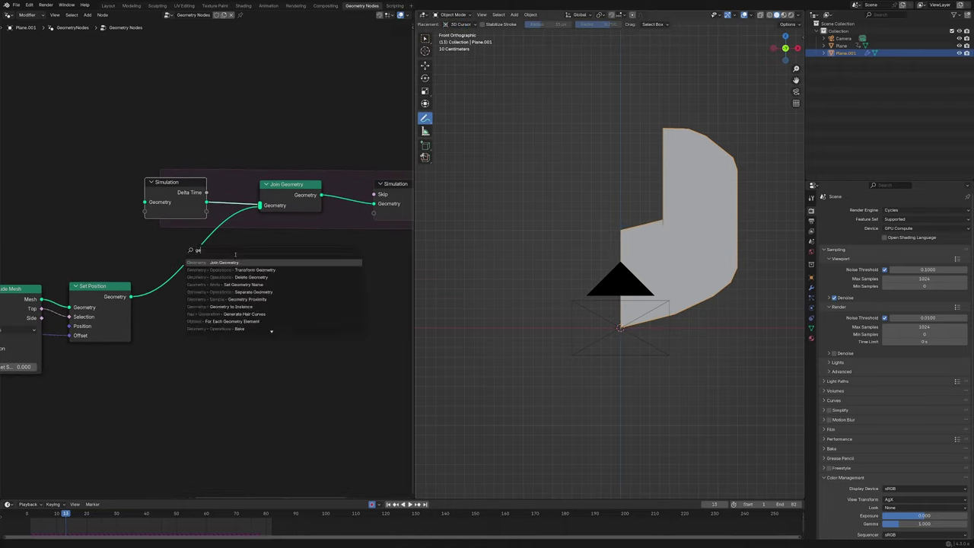
text(ometr to)
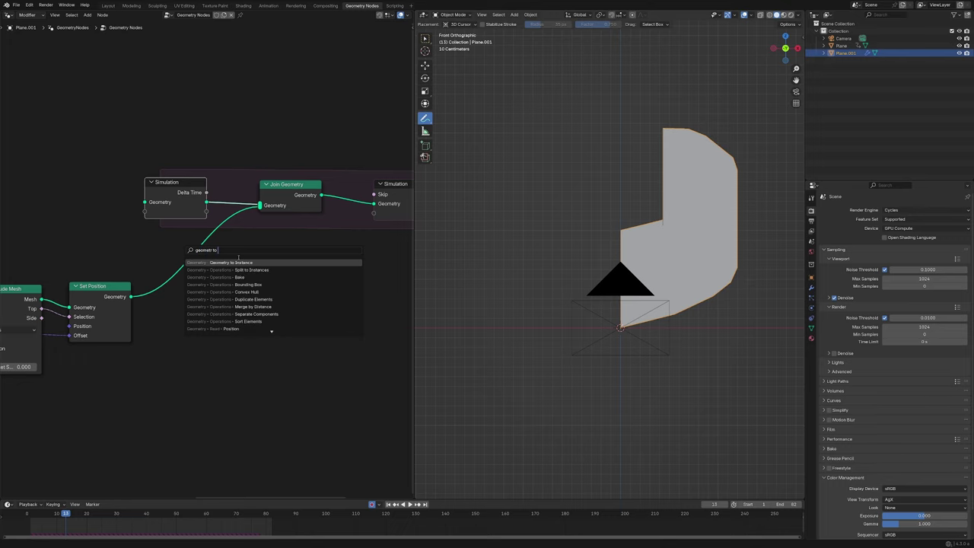
key(Return)
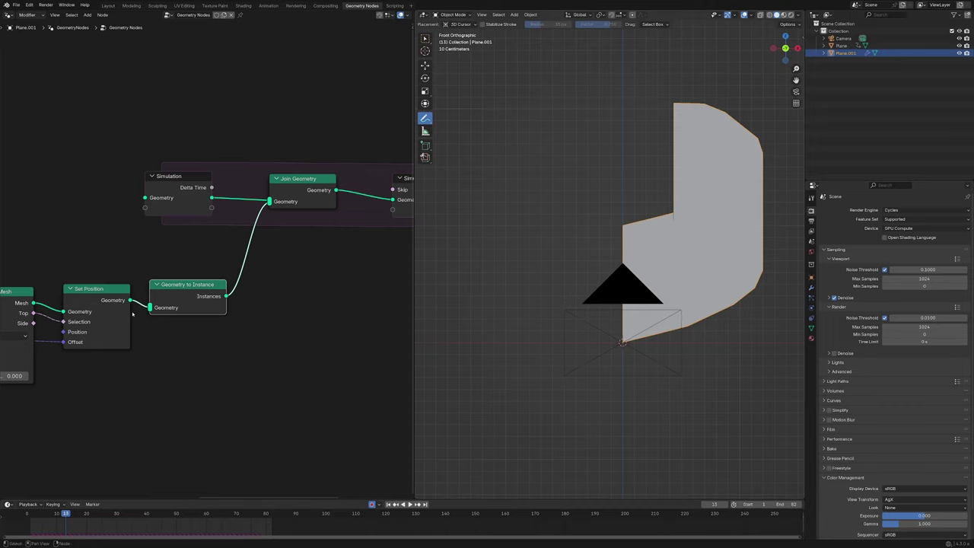
Insert a Store Named Attribute node after Join Geometry inside the simulation zone.
middle_drag(134, 308, 113, 309)
scroll(114, 309, down, 2)
key(shift+a)
text(store)
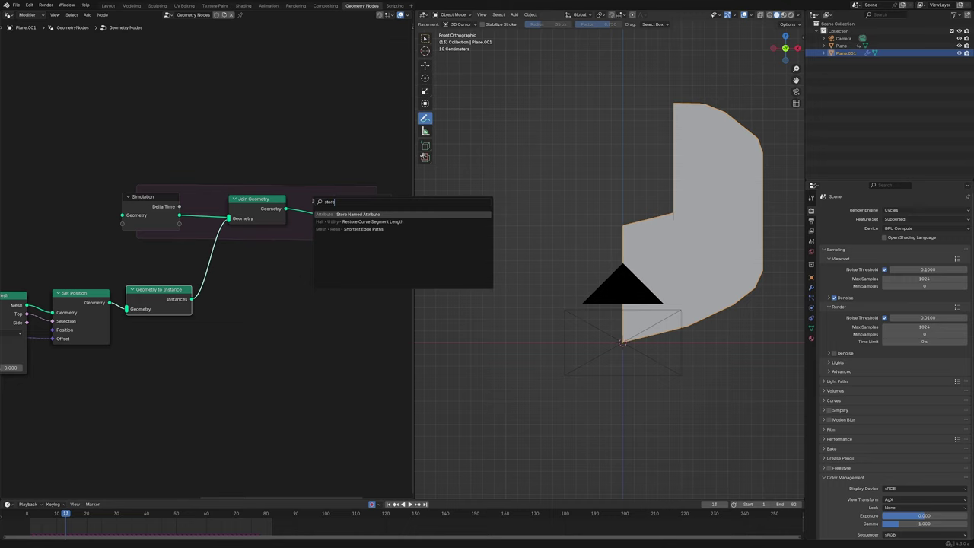
key(Return)
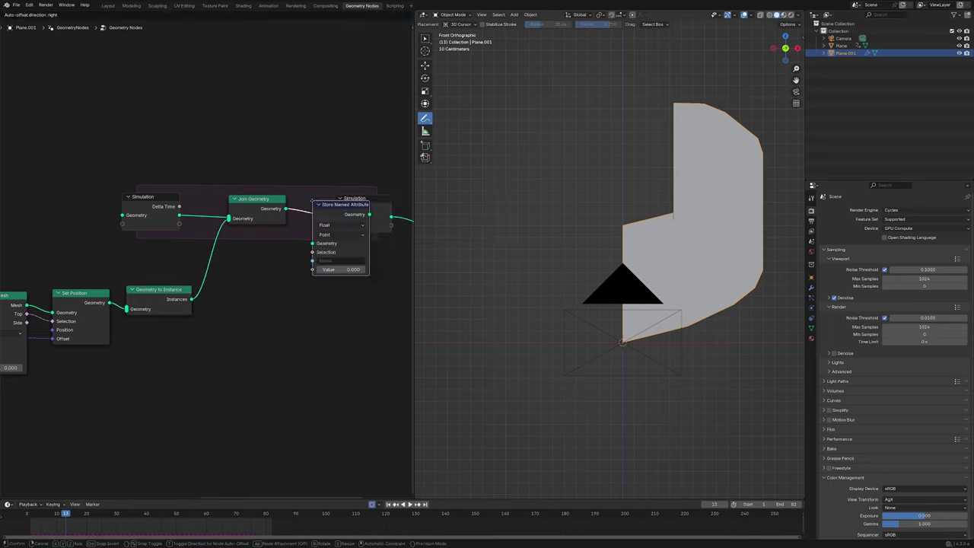
click(301, 188)
Insert a Delete Geometry node between Store Named Attribute and the simulation output.
middle_drag(377, 191, 201, 210)
scroll(201, 211, down, 2)
key(shift+a)
text(del)
key(Return)
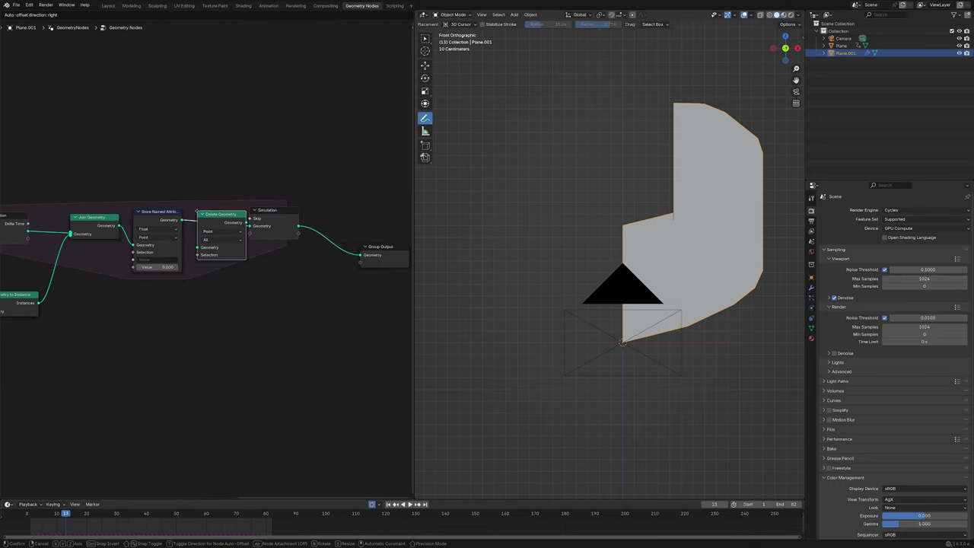
click(197, 211)
Add a Named Attribute node above Set Position and name its attribute Age.
middle_drag(152, 254, 300, 236)
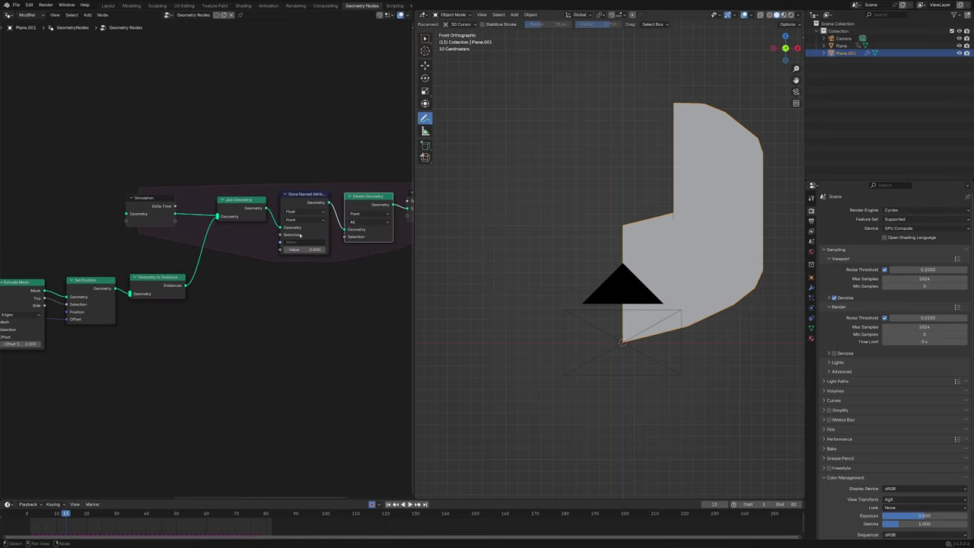
key(shift+a)
text(att)
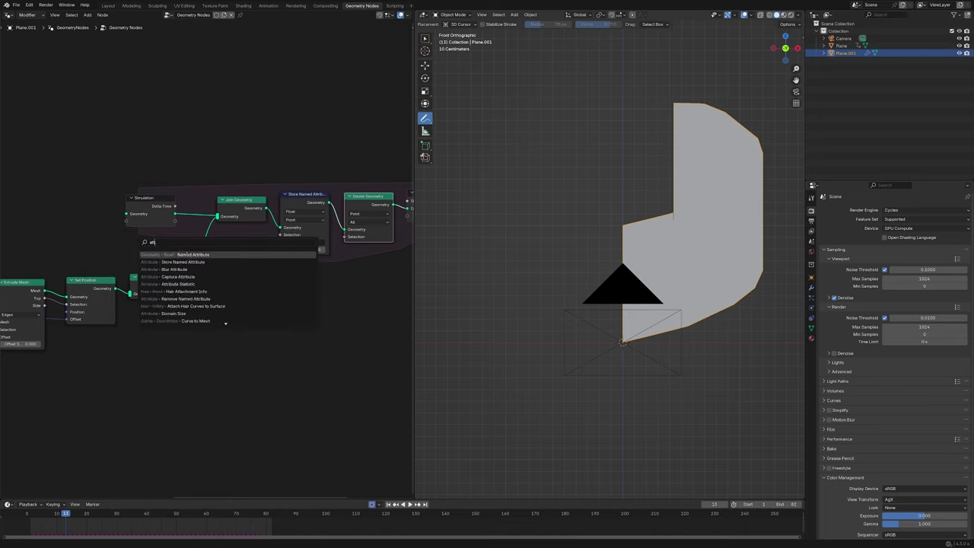
key(Return)
click(75, 234)
click(99, 267)
text(A)
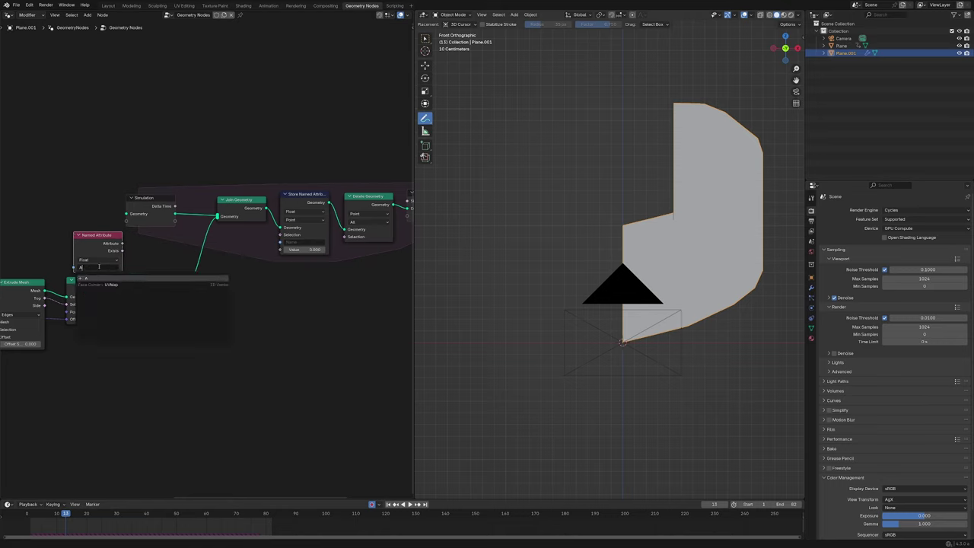
text(ge)
key(Return)
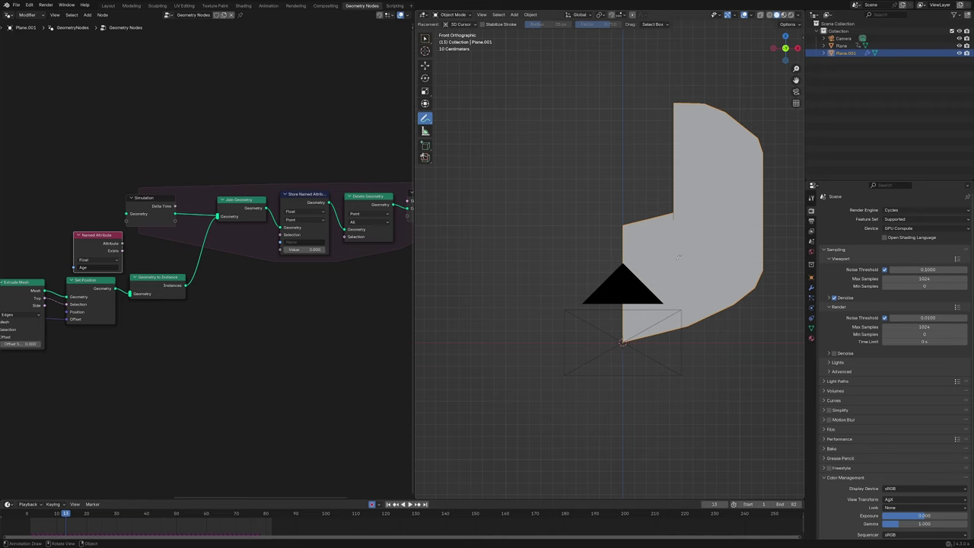
Connect the Named Attribute output to the Value of Store Named Attribute and set the stored attribute's name to Age.
scroll(246, 240, up, 1)
drag(106, 244, 286, 251)
click(314, 244)
text(Age)
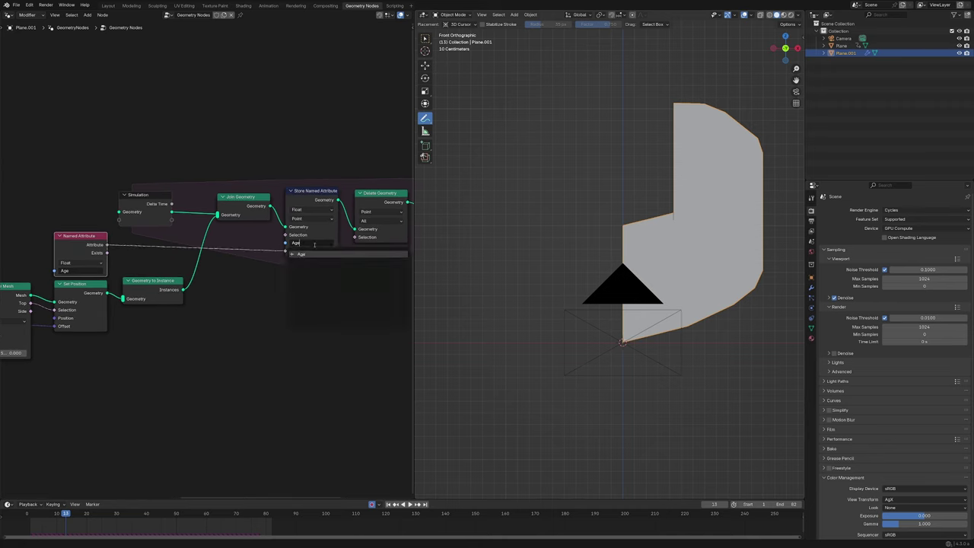
key(Return)
middle_drag(393, 186, 351, 194)
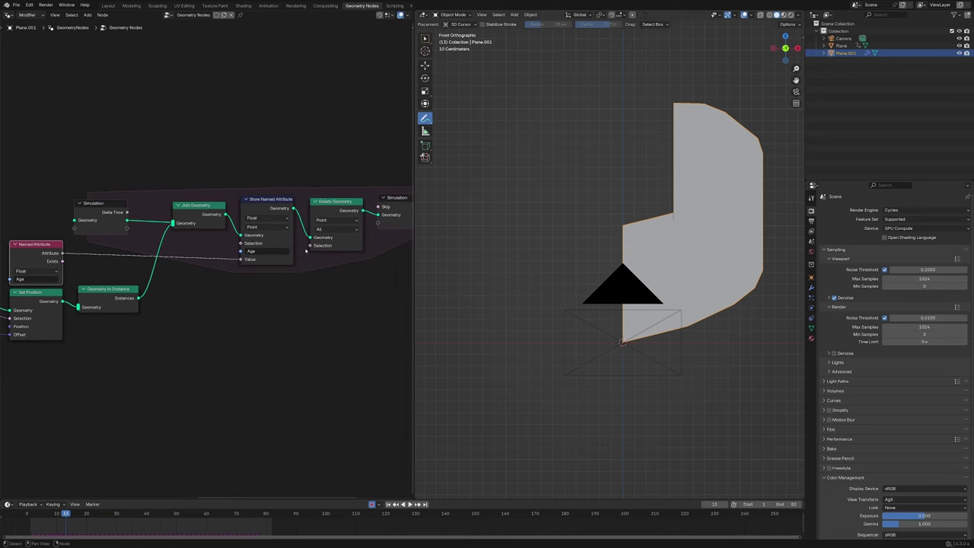
Insert a Math node set to Add between the Age attribute and the Value of Store Named Attribute.
middle_drag(23, 309, 93, 309)
middle_drag(264, 293, 305, 293)
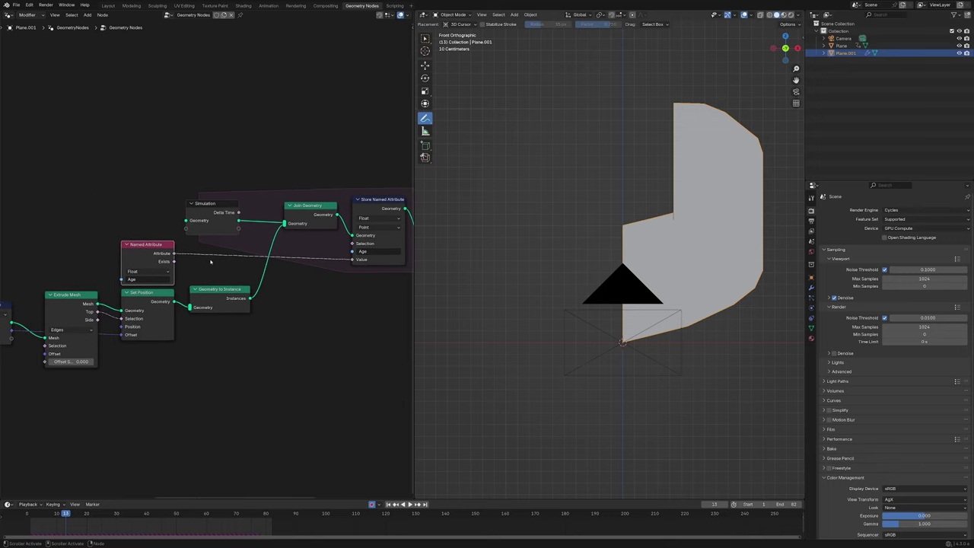
scroll(207, 260, up, 1)
key(shift+a)
key(space)
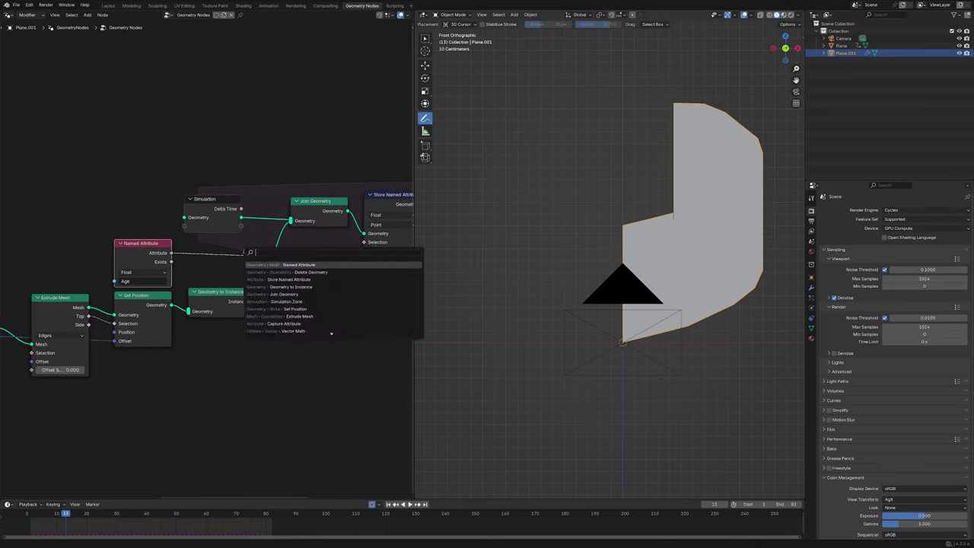
text(math)
key(BackSpace)
key(Return)
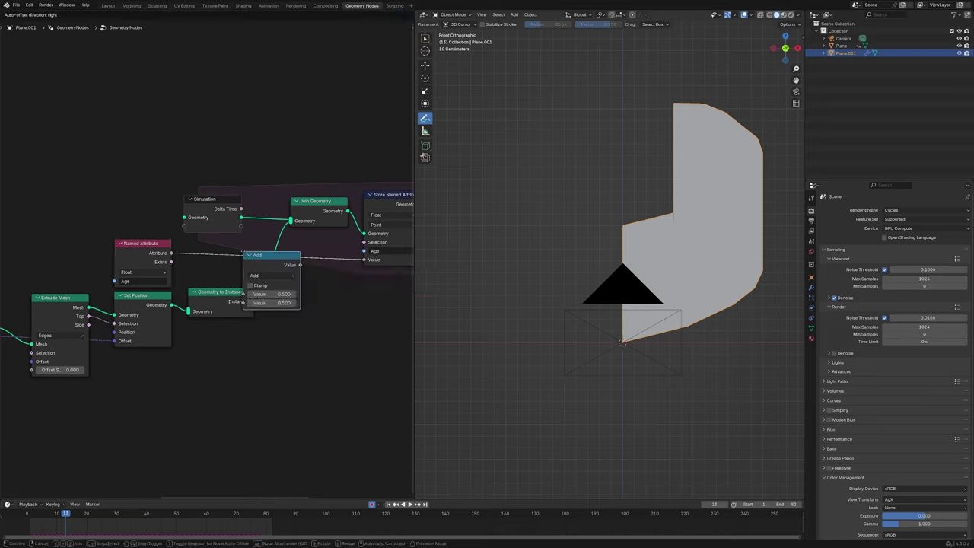
click(209, 252)
Move the simulation input node higher and shift the Add node up, clear of Geometry to Instance.
drag(211, 215, 218, 173)
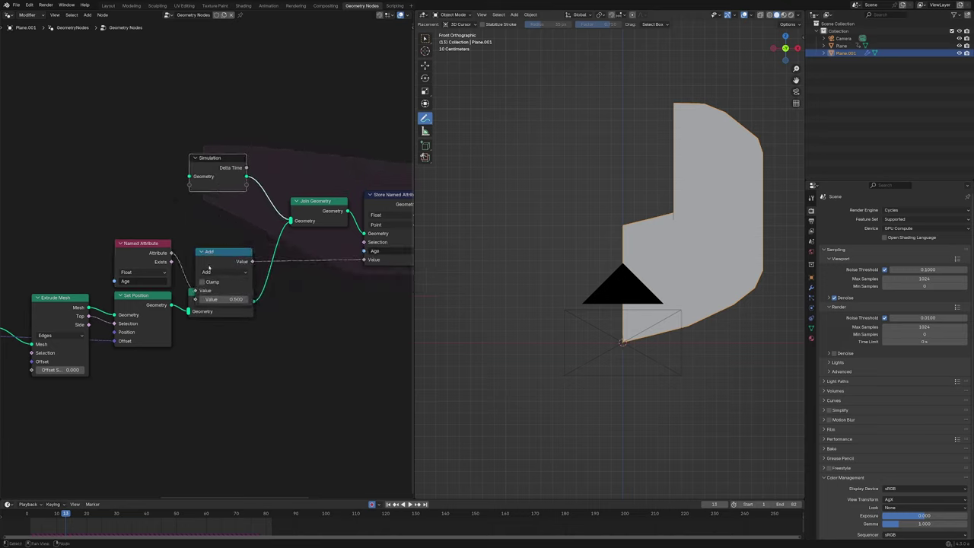
drag(211, 253, 206, 229)
scroll(318, 221, down, 3)
middle_drag(317, 222, 177, 218)
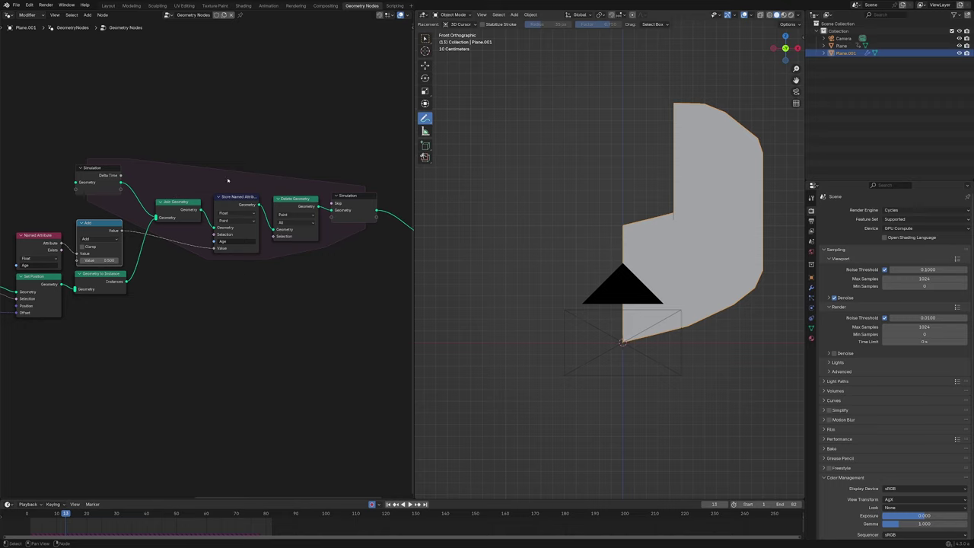
Play and scrub the animation from frame 6 to examine how the joined geometry accumulates.
scroll(291, 270, up, 1)
middle_drag(290, 269, 371, 273)
click(44, 513)
click(254, 201)
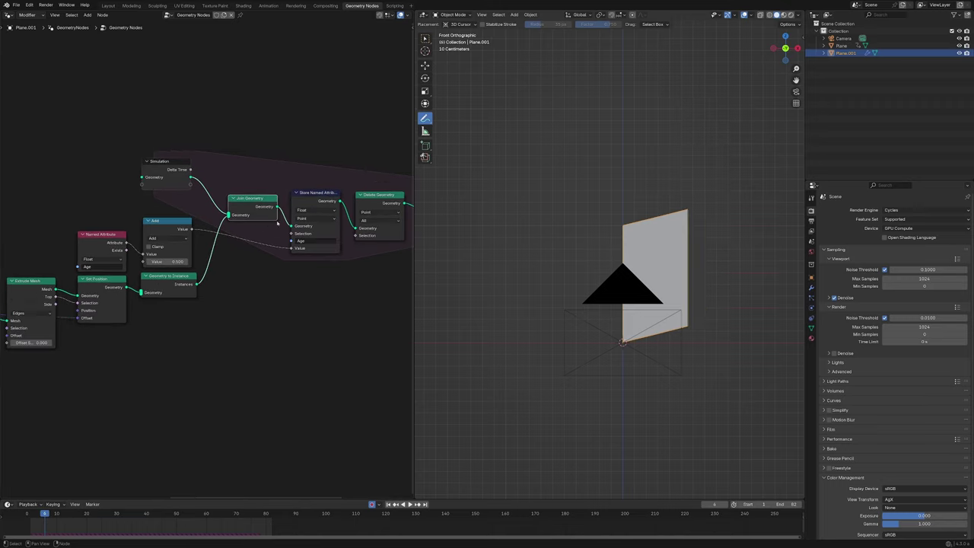
scroll(276, 221, up, 1)
middle_drag(277, 222, 229, 231)
key(space)
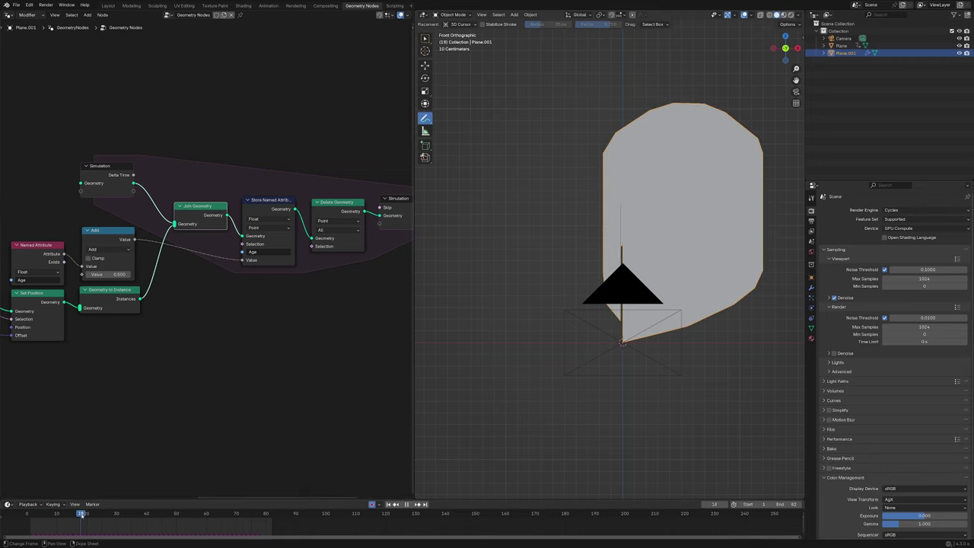
mouse_move(69, 513)
mouse_down()
mouse_move(50, 513)
mouse_move(59, 513)
mouse_up()
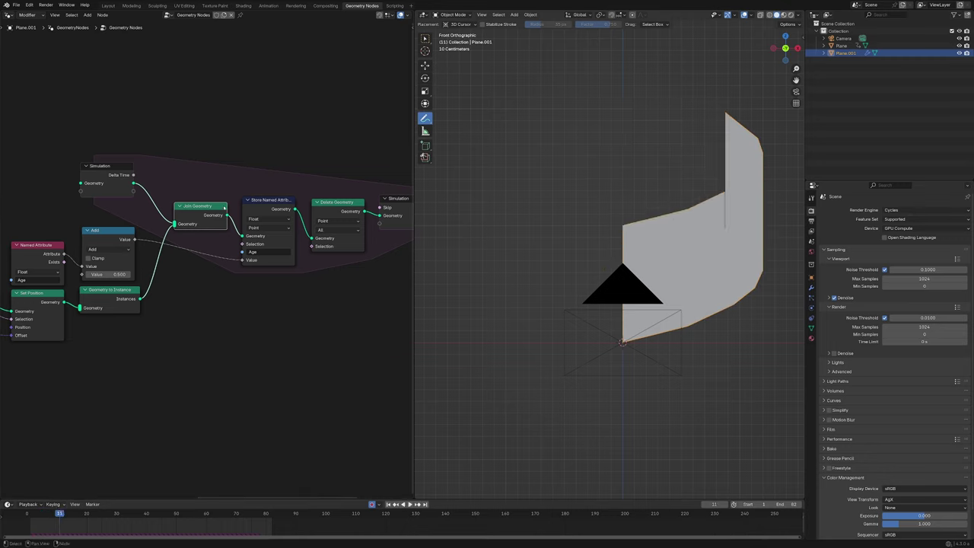
Preview the Geometry to Instance output with a Viewer node and scrub through the frames.
scroll(144, 327, up, 2)
click(104, 309)
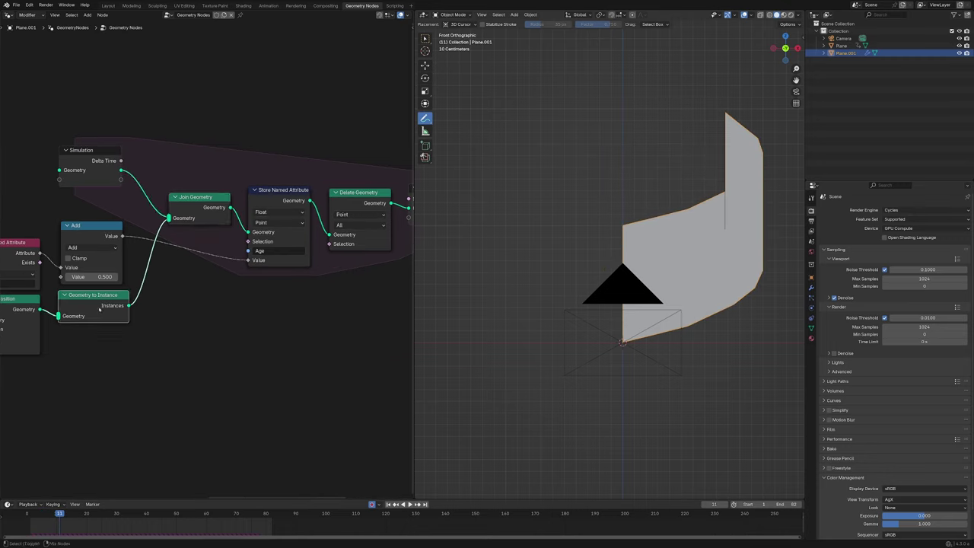
ctrl+shift+click(99, 309)
drag(66, 515, 69, 515)
scroll(268, 297, down, 1)
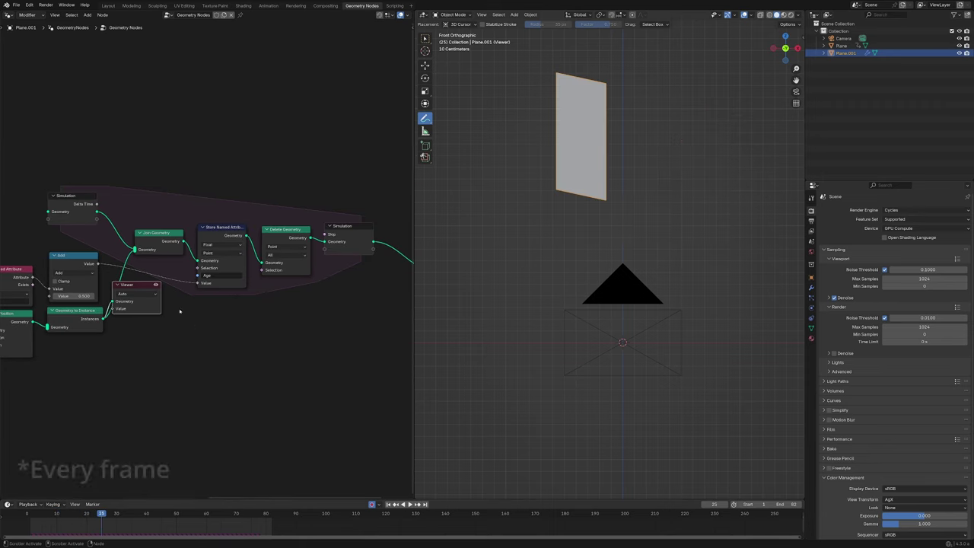
scroll(54, 280, up, 5)
middle_drag(54, 280, 171, 281)
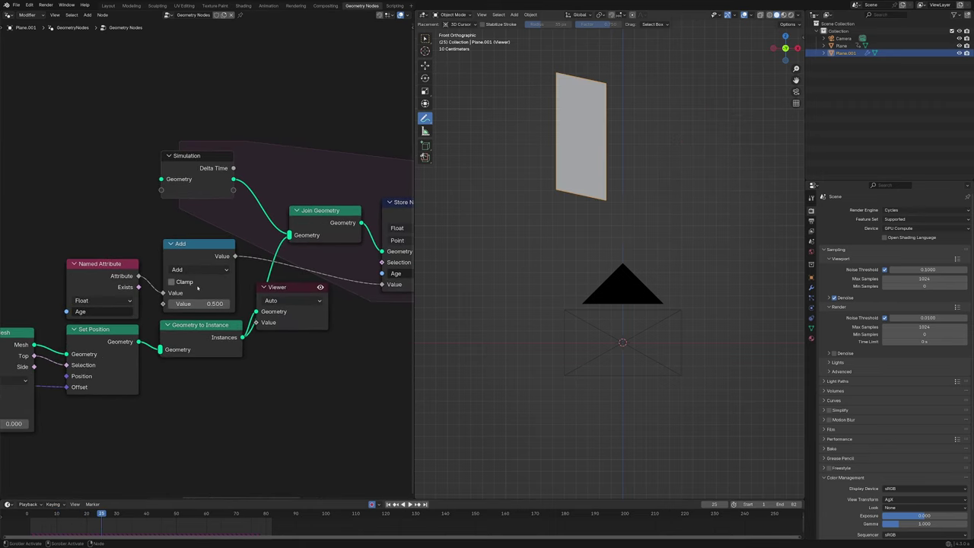
Set the second value of the Add node to 1.
click(228, 303)
text(1)
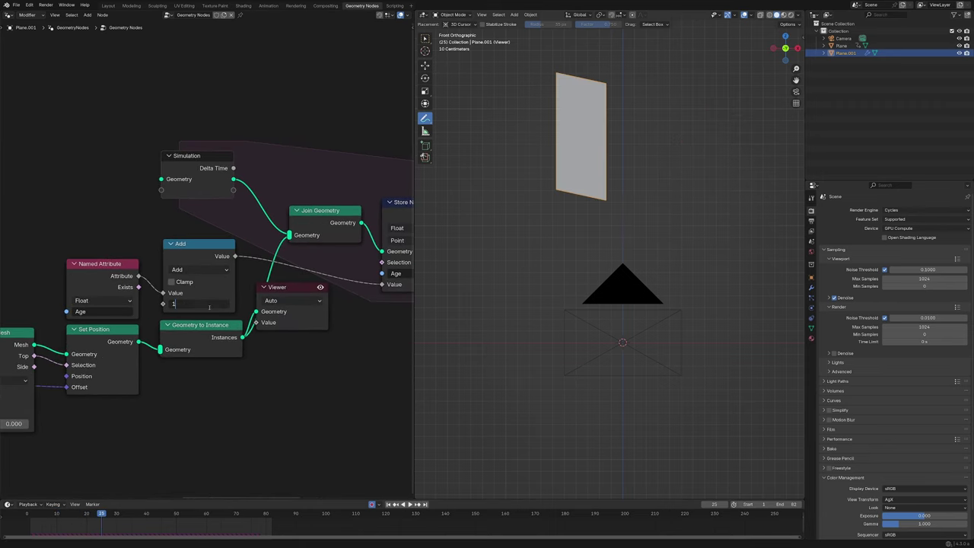
key(Return)
scroll(248, 282, down, 2)
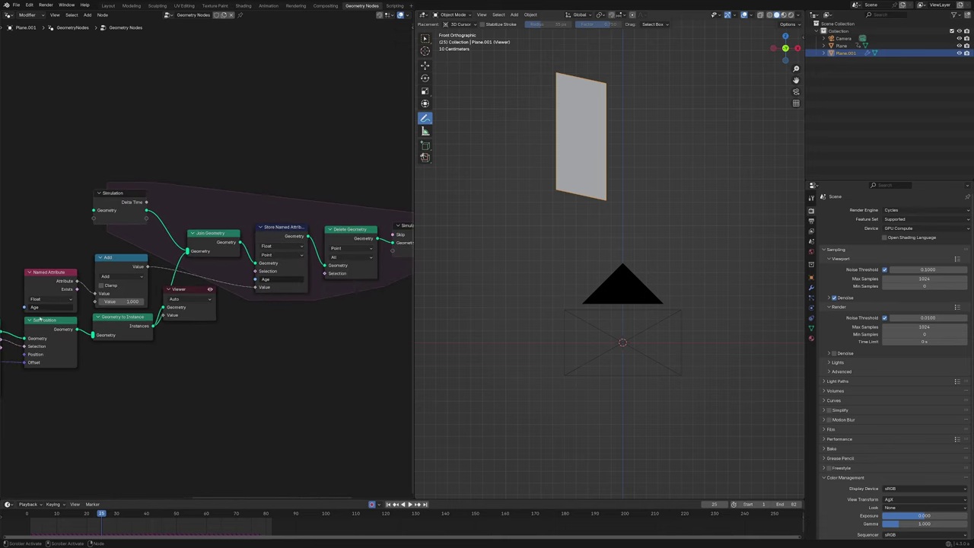
Preview the simulation output with the Viewer node and replay the animation.
key(space)
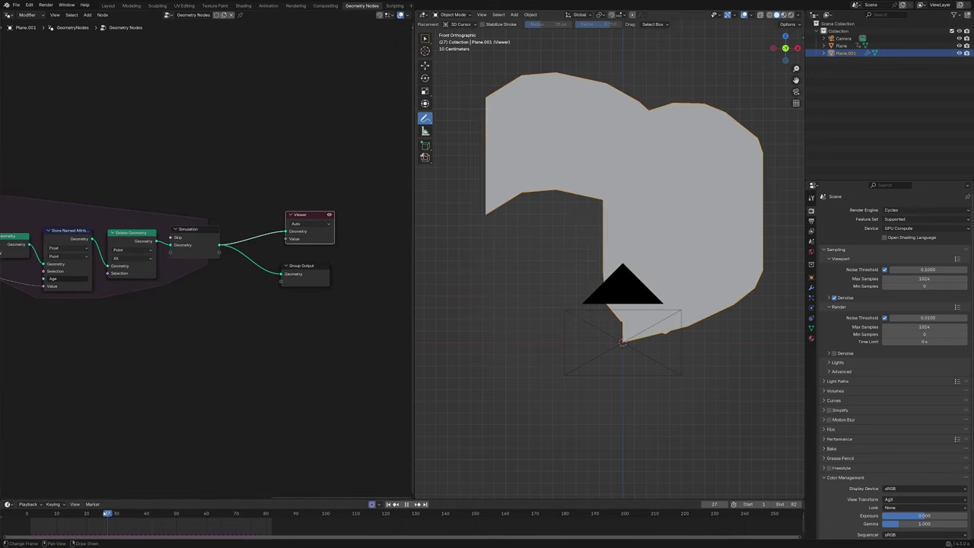
drag(105, 514, 71, 514)
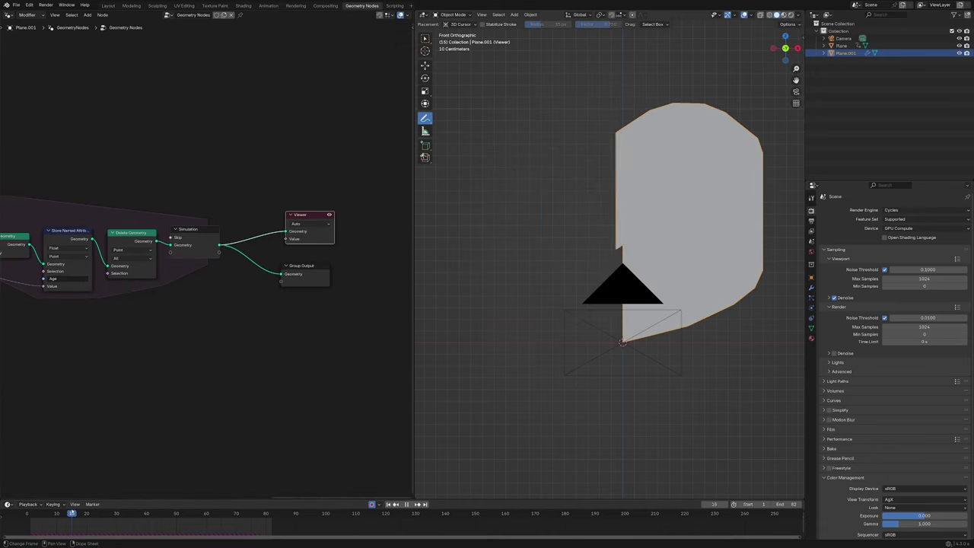
key(space)
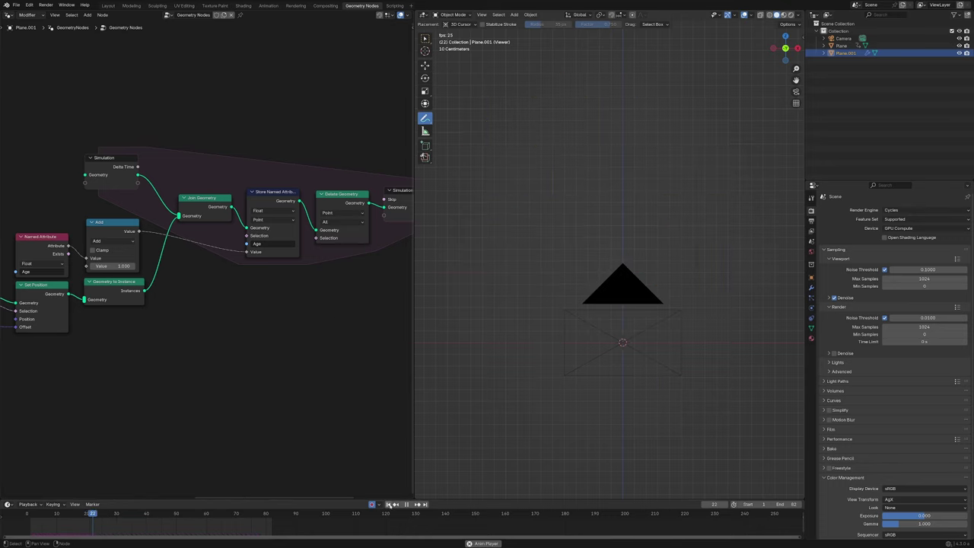
key(space)
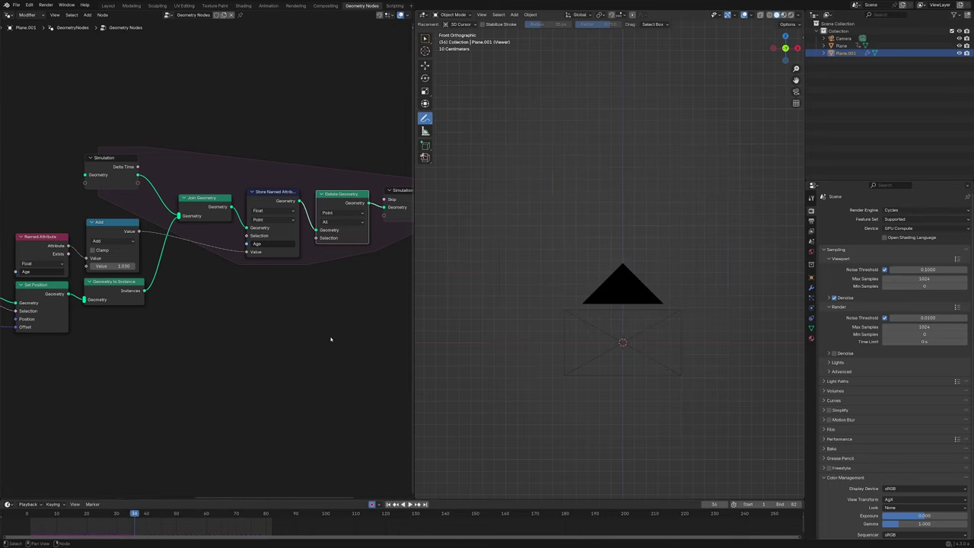
Add a Math node set to Greater Than below Store Named Attribute and feed it the Age attribute.
middle_drag(330, 337, 127, 329)
scroll(238, 349, up, 1)
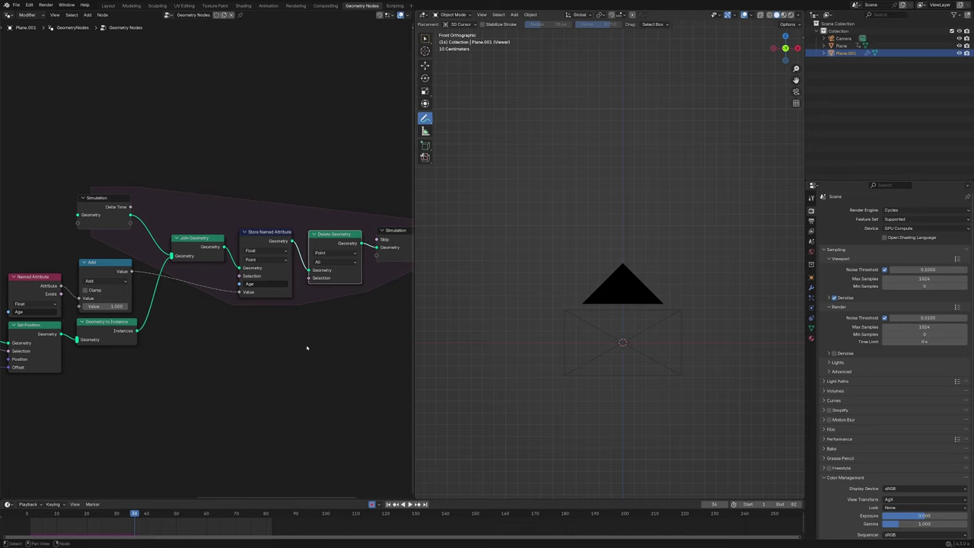
middle_drag(209, 366, 286, 349)
scroll(271, 397, up, 1)
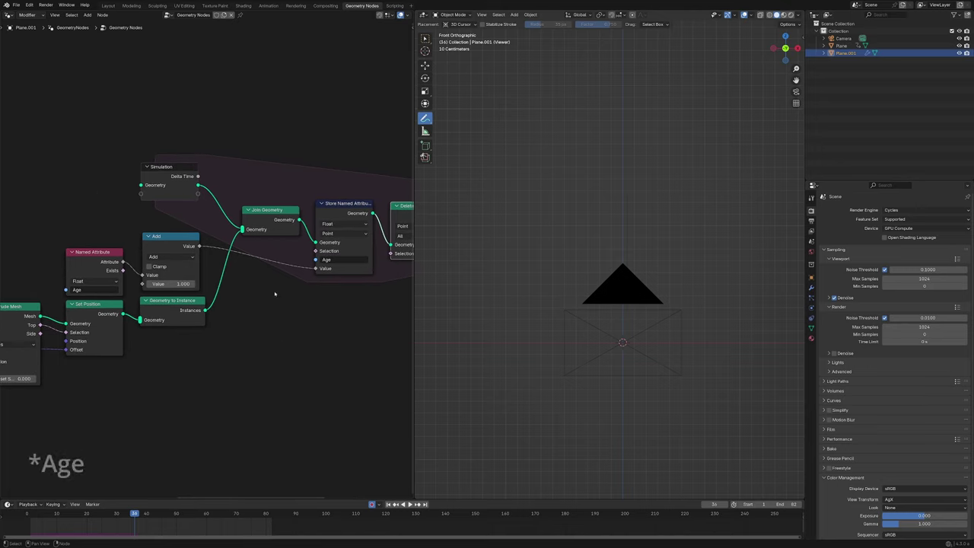
key(shift+a)
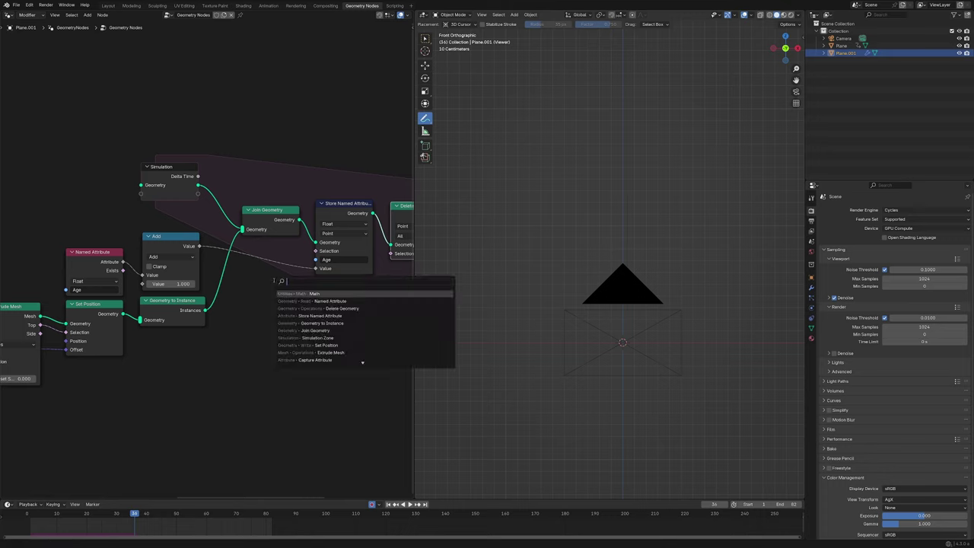
key(Return)
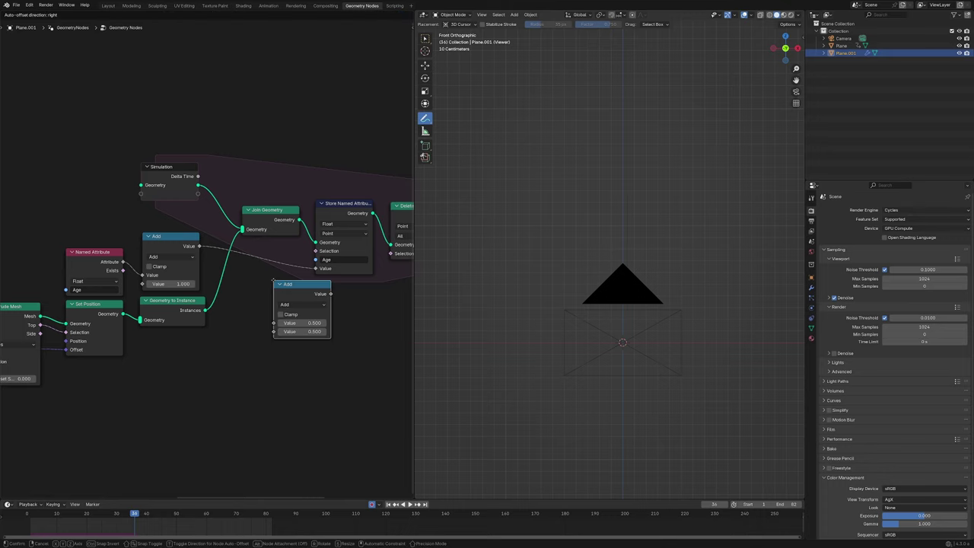
click(227, 292)
click(254, 313)
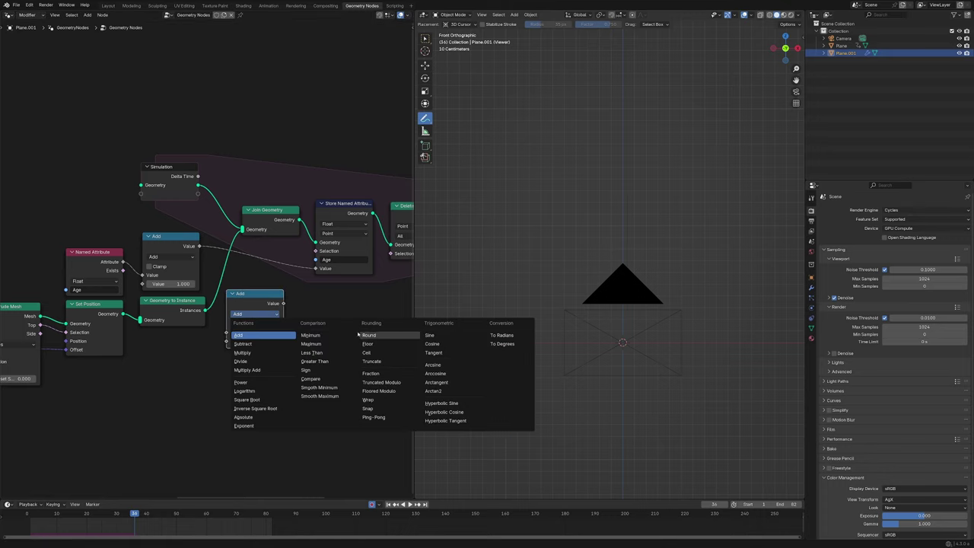
click(314, 361)
drag(163, 257, 280, 335)
drag(309, 303, 351, 317)
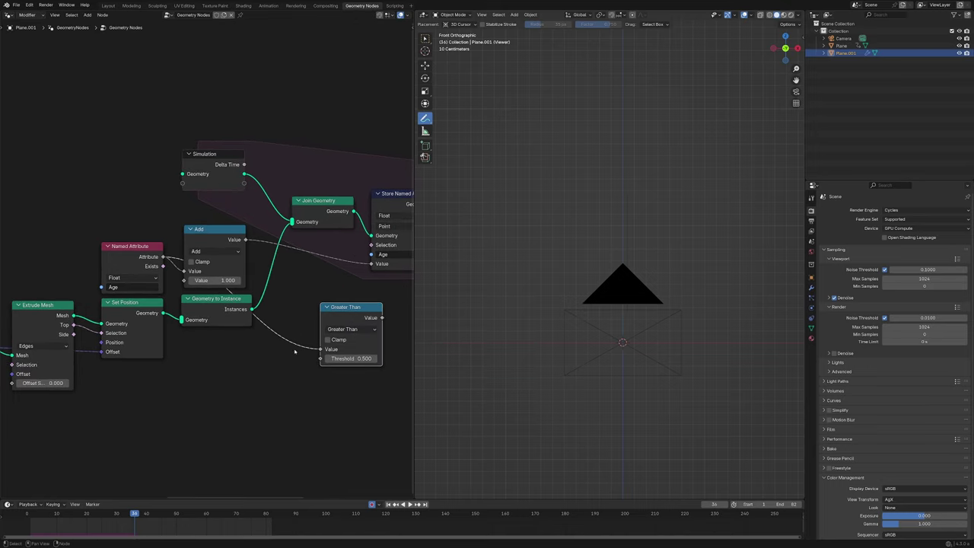
Set the threshold of the Greater Than node to 4.
middle_drag(324, 340, 269, 334)
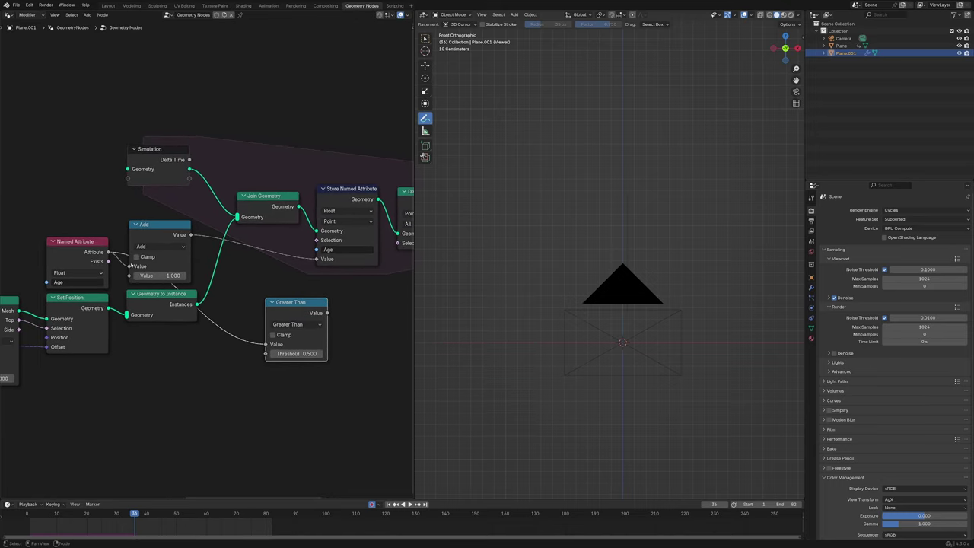
click(302, 355)
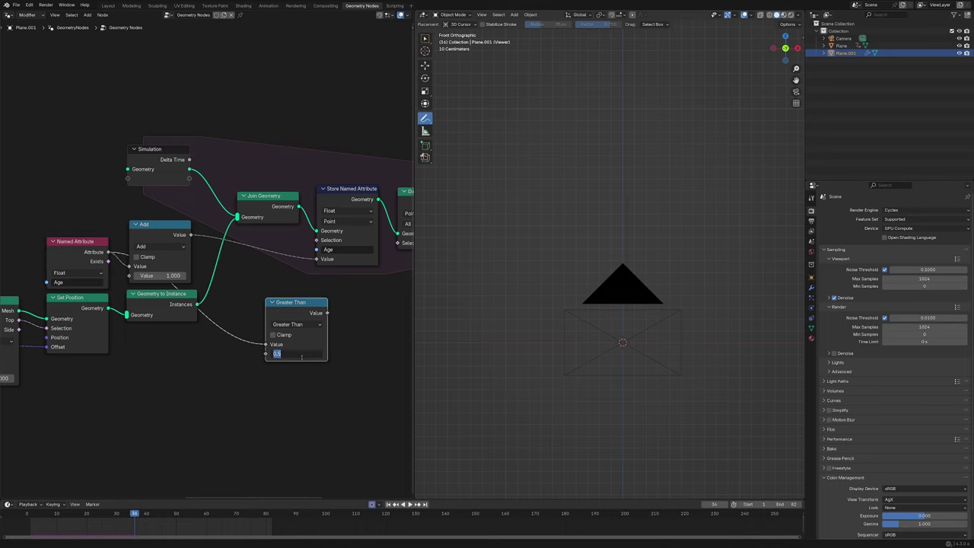
text(4)
key(Return)
Connect the Greater Than result to the Selection of Delete Geometry and play the animation.
middle_drag(301, 355, 182, 361)
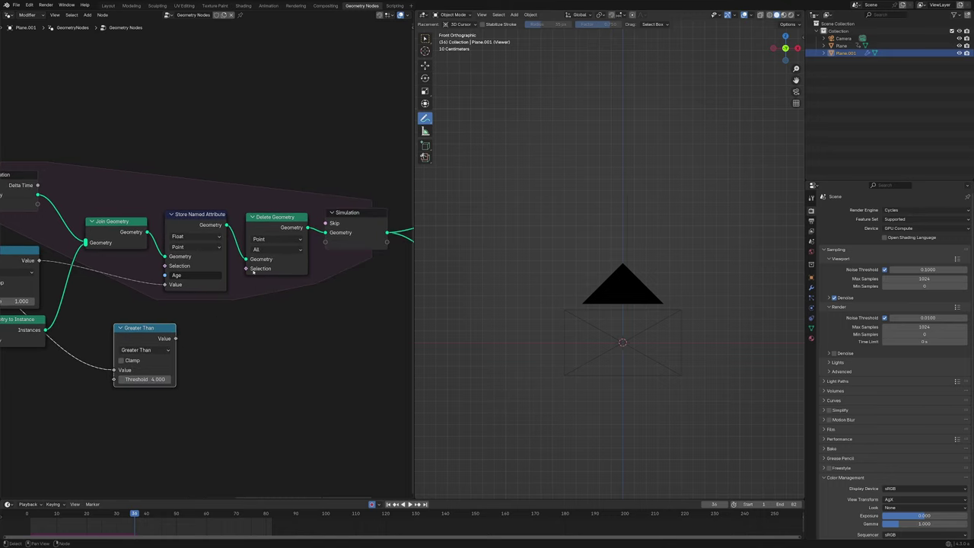
drag(176, 338, 246, 269)
key(space)
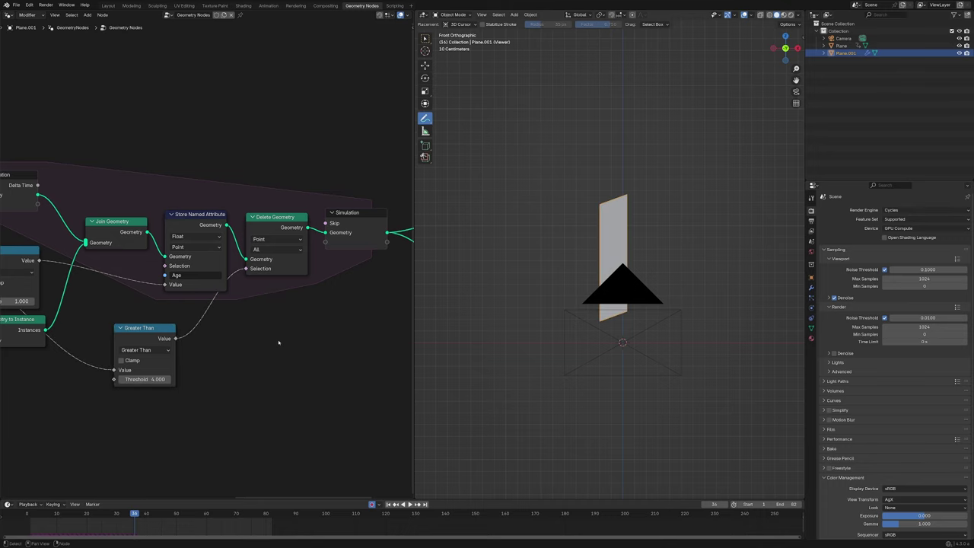
scroll(602, 404, down, 1)
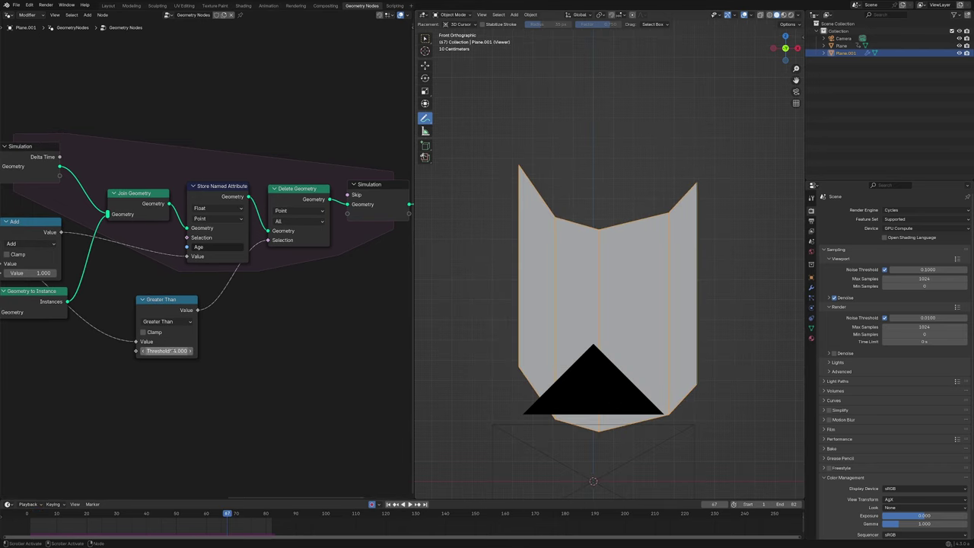
Set the threshold of the Greater Than node to 6 and play the animation to check the trail length.
click(172, 351)
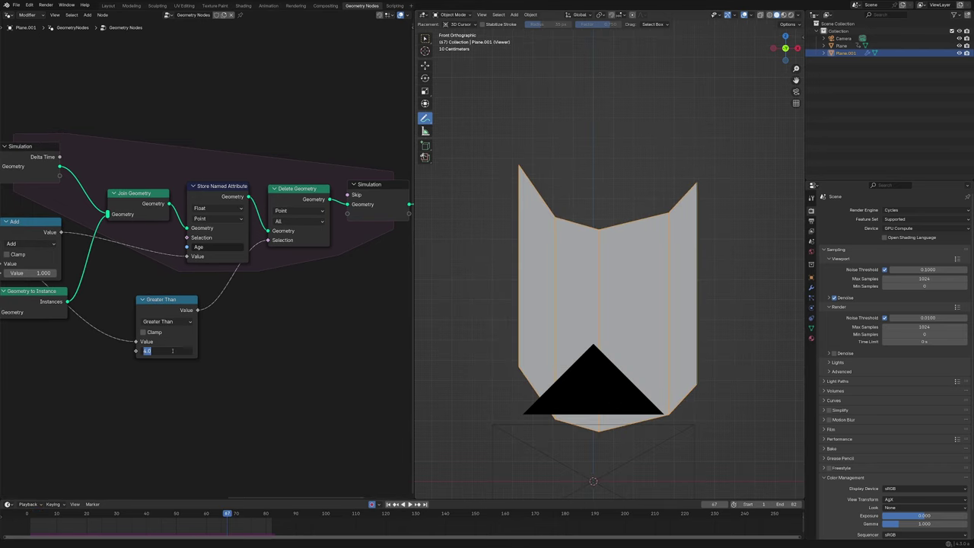
text(6)
key(Return)
key(space)
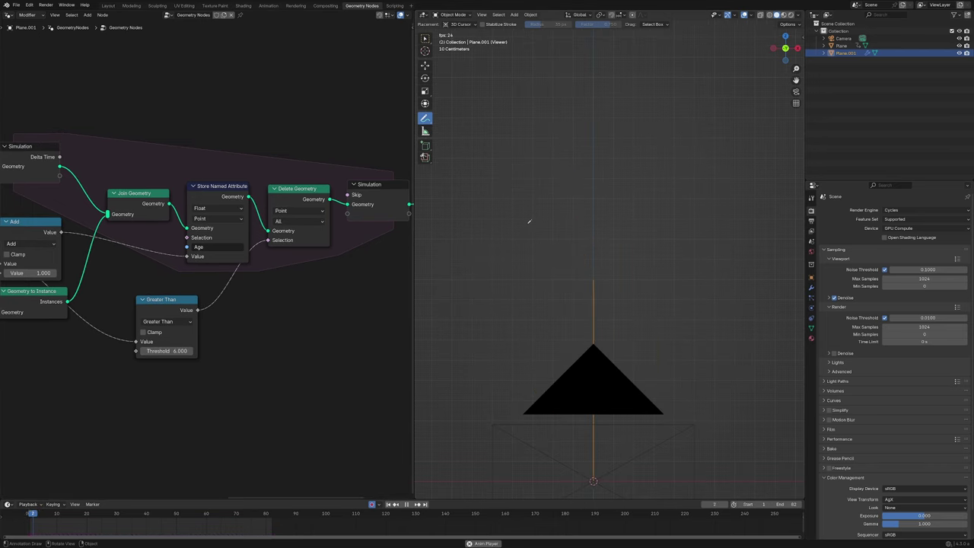
scroll(535, 223, down, 2)
Set the Greater Than threshold to 2 and replay the animation from the first frame.
double_click(176, 351)
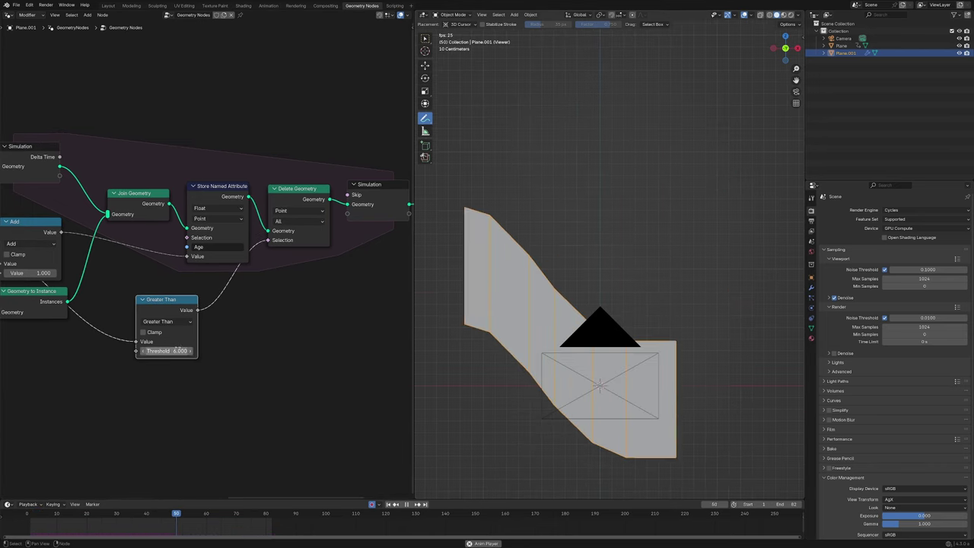
text(2)
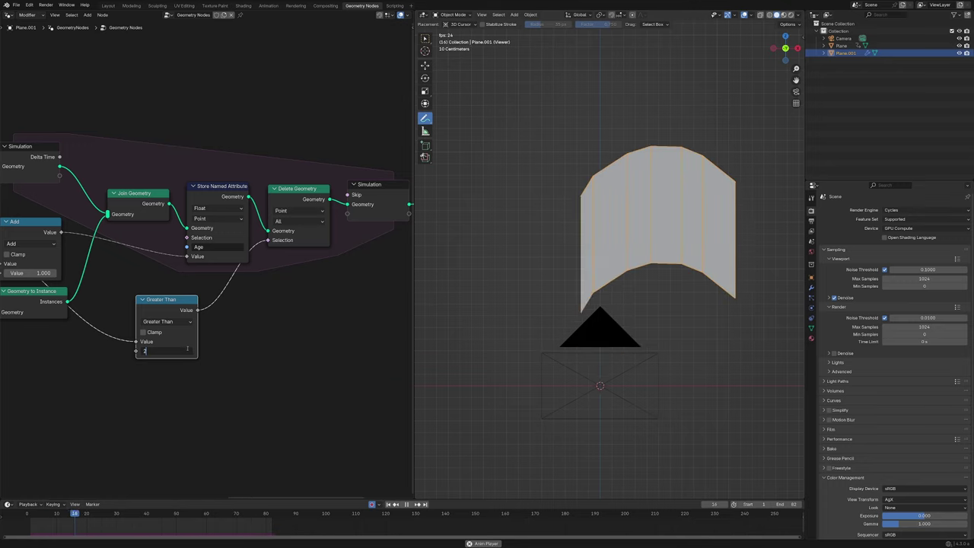
key(Return)
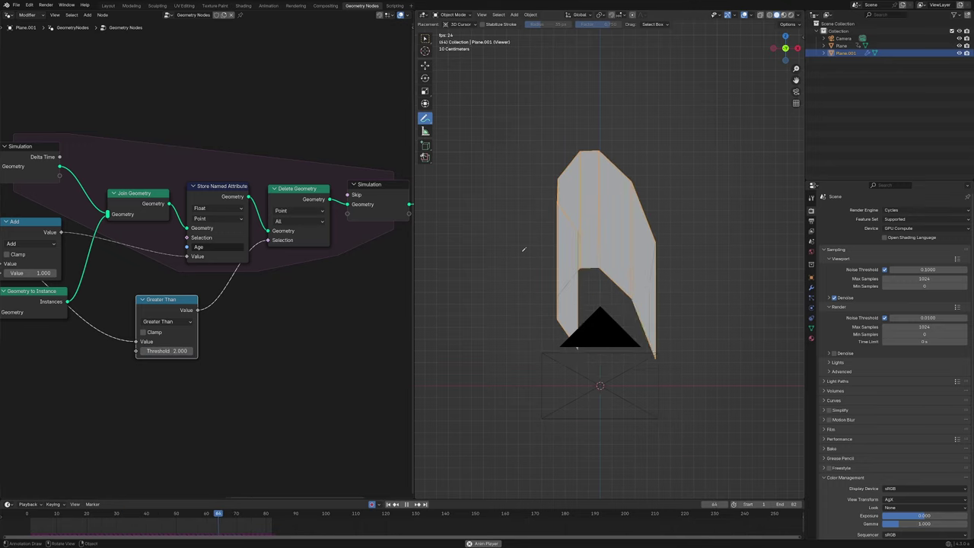
key(shift+Left)
key(space)
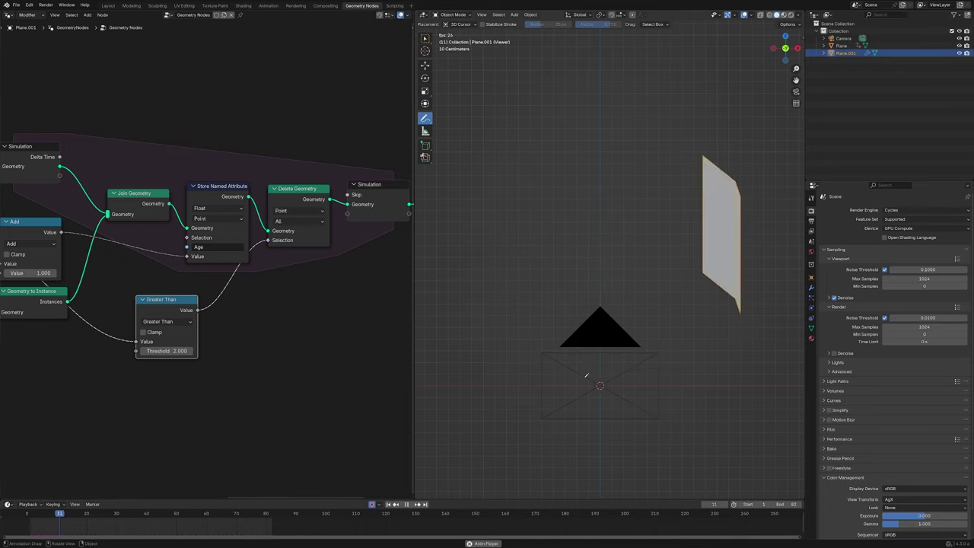
Set the Greater Than threshold to 5 and play the animation again from the first frame.
drag(89, 315, 105, 315)
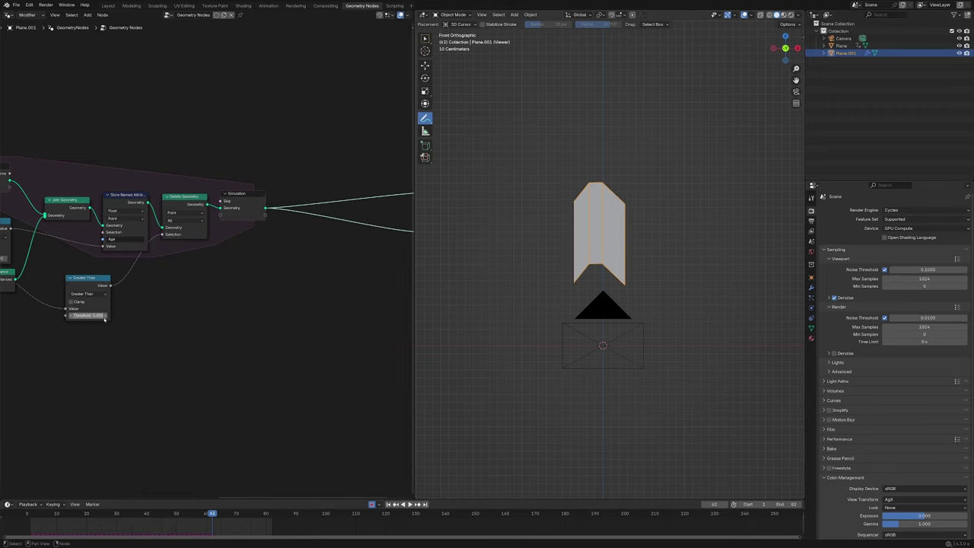
middle_drag(124, 313, 164, 320)
click(388, 508)
key(space)
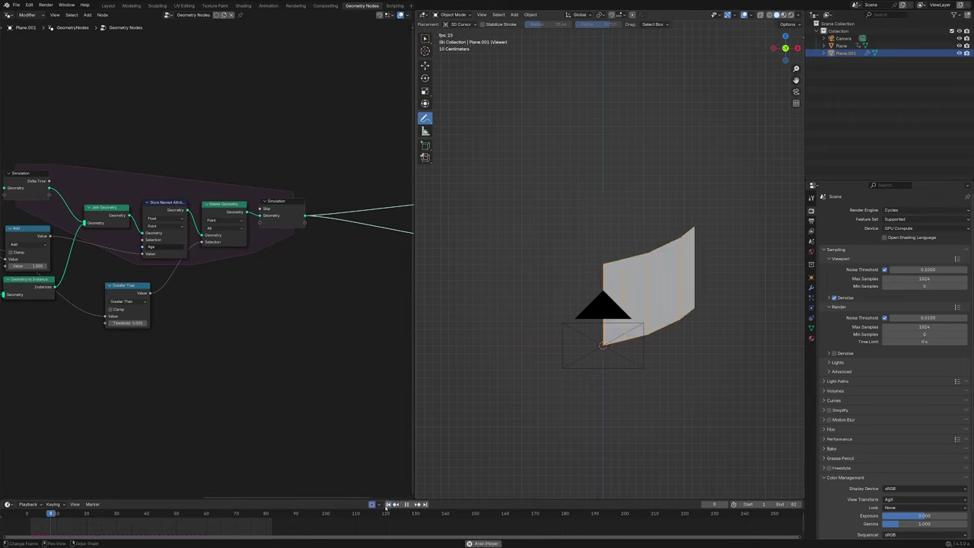
key(space)
Scrub the timeline to frame 15, minimize the Control Panel window and examine the trail's segments up close.
drag(101, 514, 72, 512)
scroll(637, 310, up, 5)
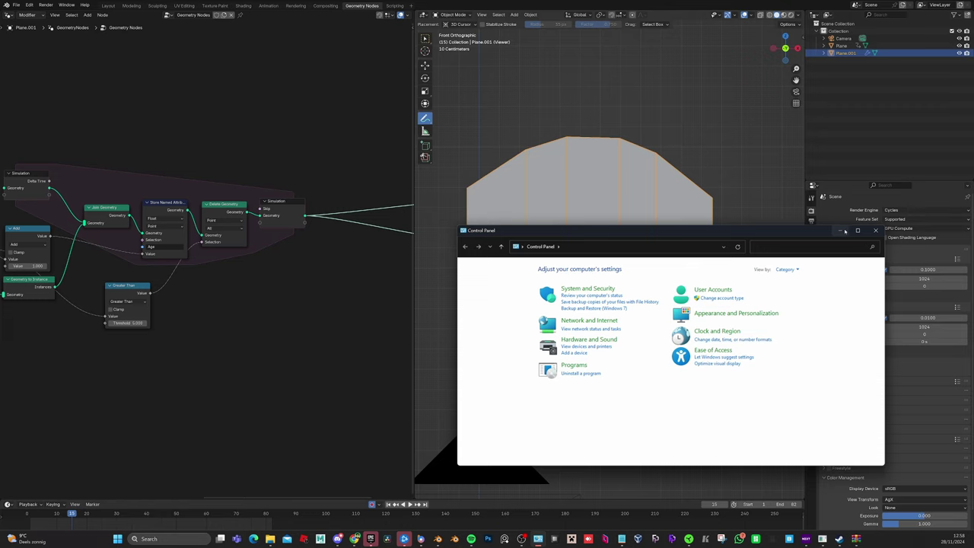
click(840, 230)
middle_drag(411, 250, 267, 269)
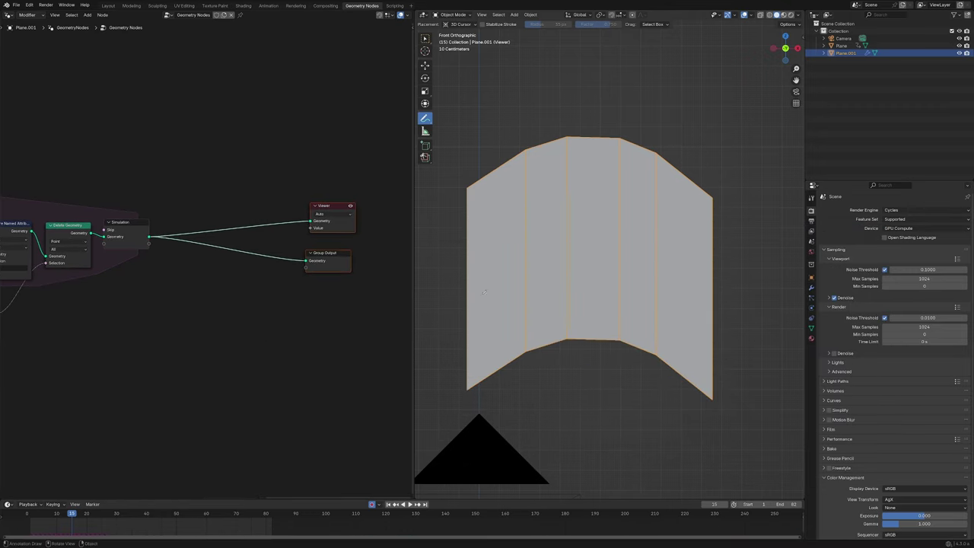
scroll(545, 278, up, 5)
scroll(545, 278, down, 2)
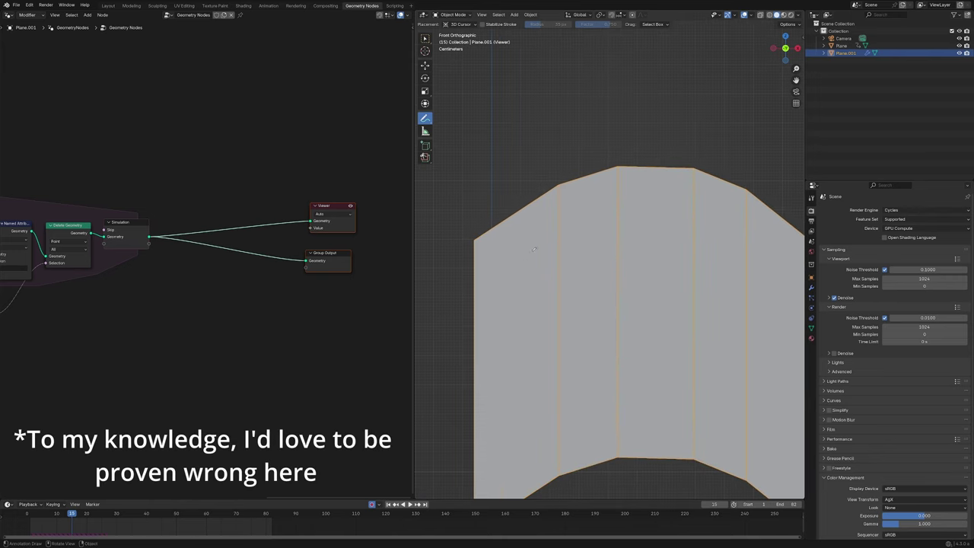
Step back and forth through the frames around frame 15 to examine how the trail's segments form.
key(space)
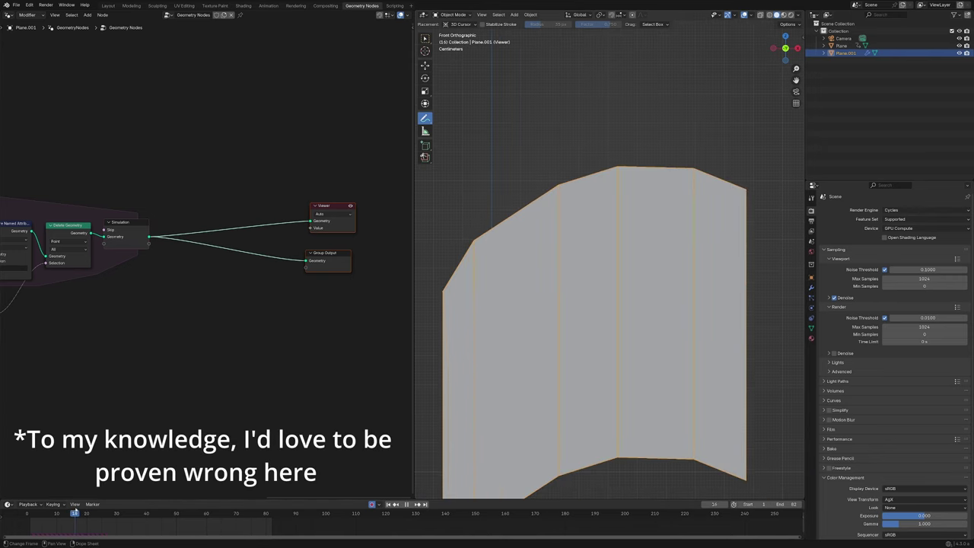
drag(75, 513, 69, 513)
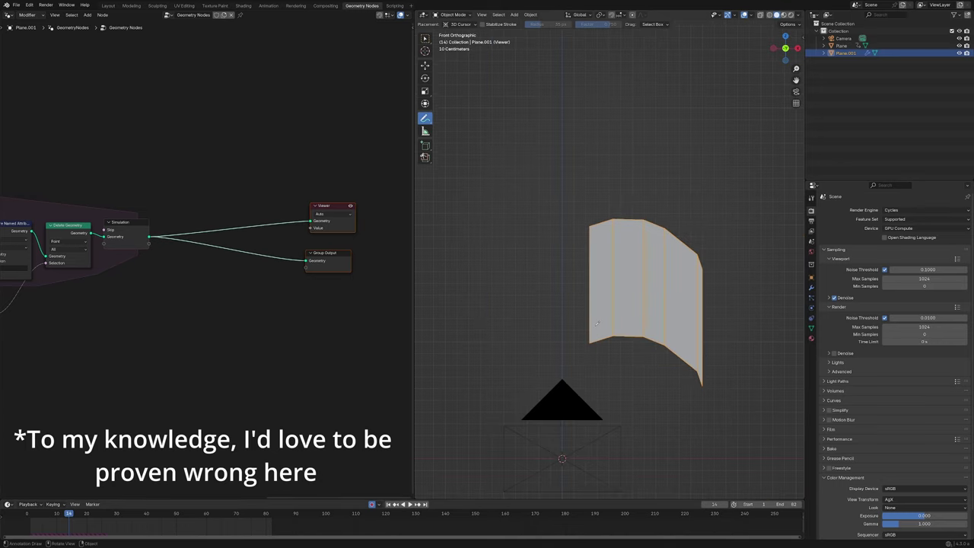
key(Escape)
scroll(642, 294, up, 1)
key(Right)
key(Right)
key(Left)
key(Left)
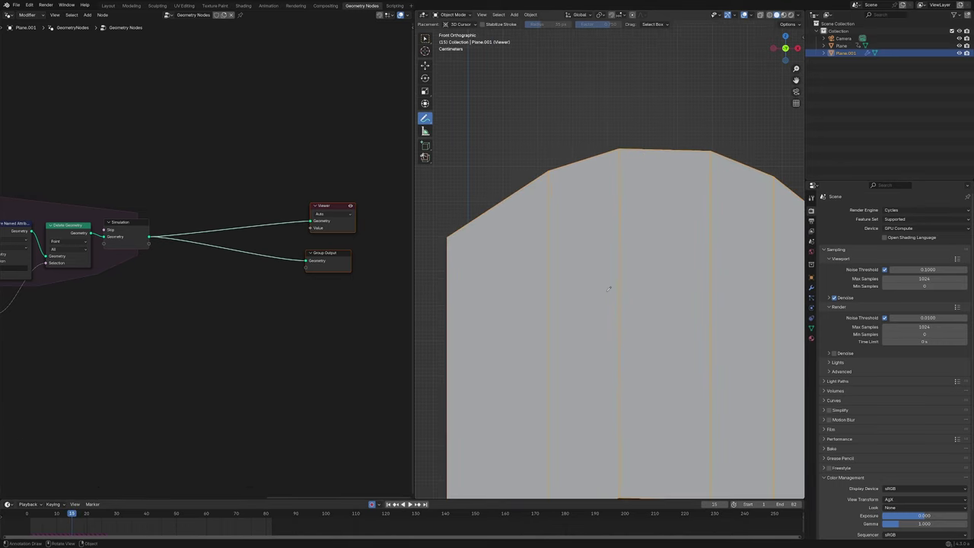
key(Right)
scroll(584, 287, down, 8)
scroll(618, 321, up, 4)
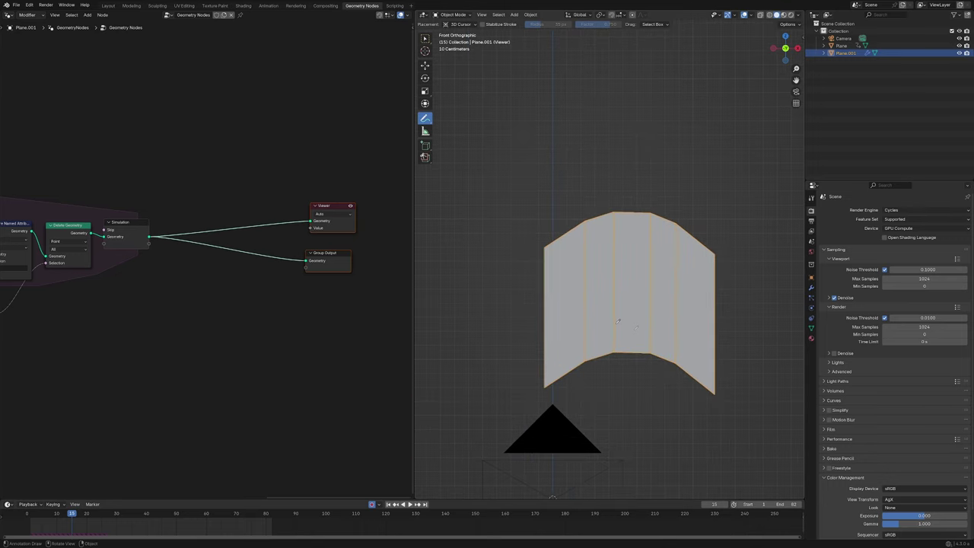
Join the simulation's links to the Viewer and Group Output through a single reroute and position it beside them.
middle_drag(272, 304, 302, 305)
shift+right_drag(306, 209, 302, 320)
key(g)
click(304, 318)
key(shift+a)
text(s)
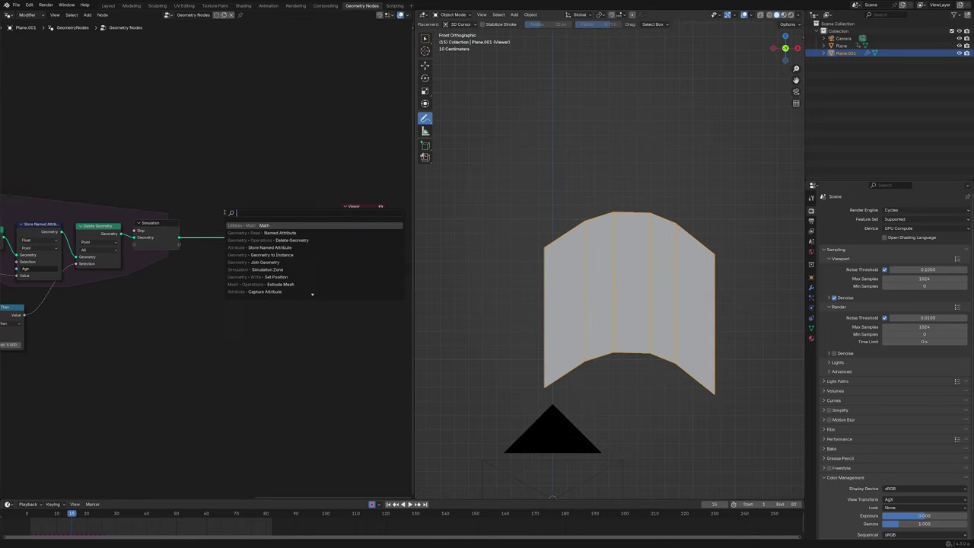
text(sub)
key(Return)
right_click(239, 210)
Insert a Subdivision Surface node between the simulation output and the reroute, and inspect the smoothed trail.
key(shift+a)
text(s)
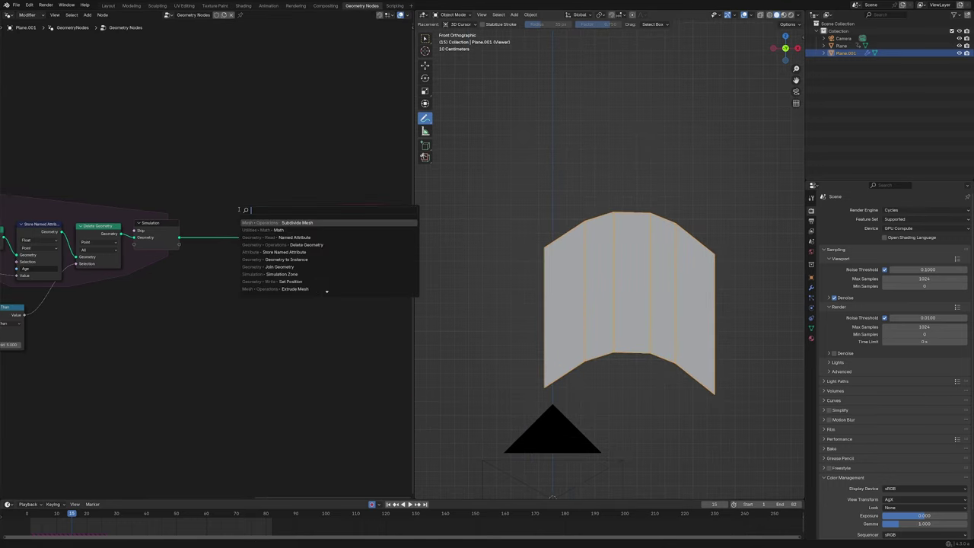
text(sub)
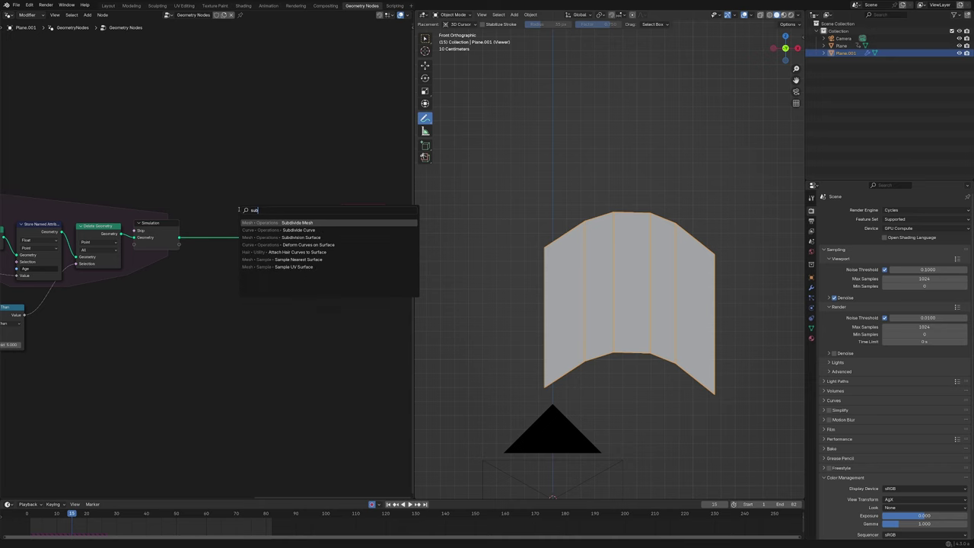
key(Down)
key(Down)
key(Return)
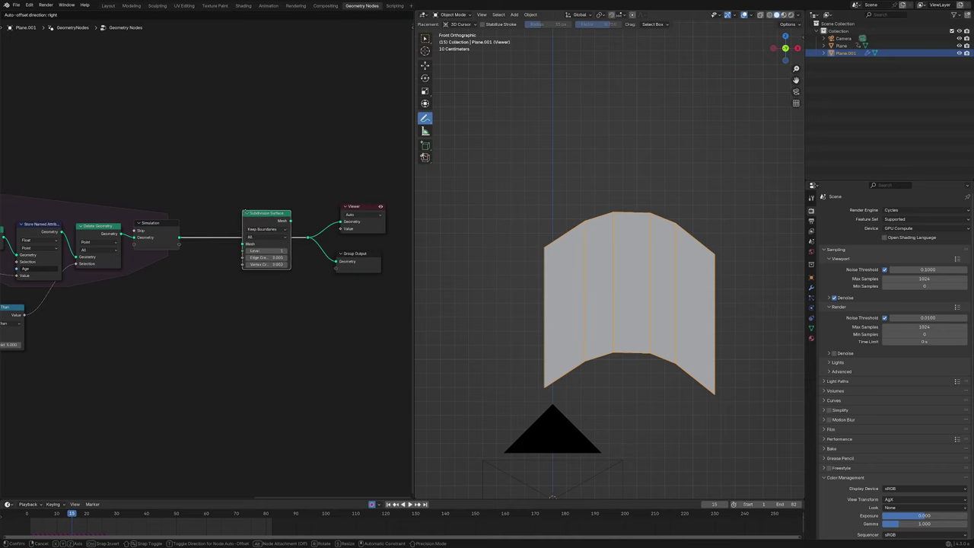
click(251, 242)
scroll(648, 377, up, 4)
scroll(472, 233, up, 1)
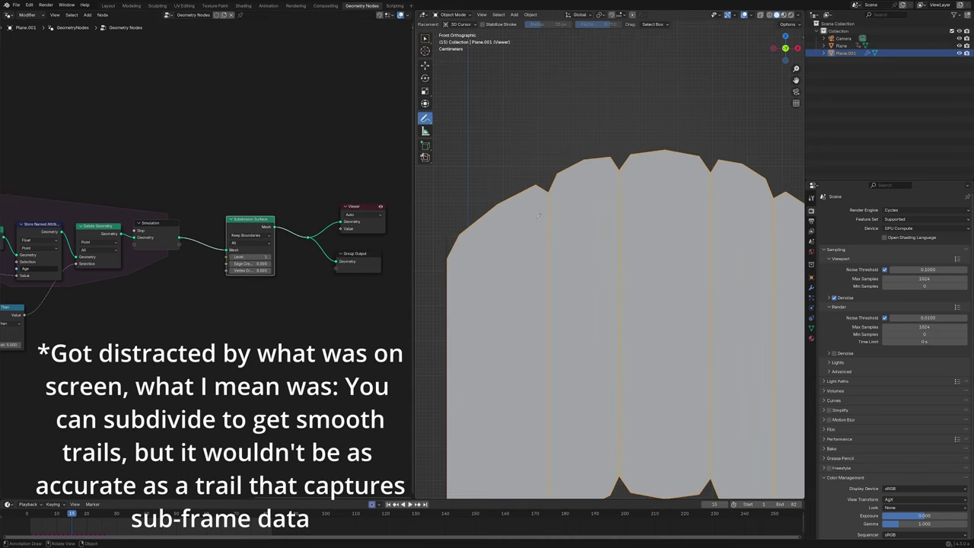
scroll(542, 227, down, 6)
scroll(549, 257, up, 2)
middle_drag(549, 257, 573, 268)
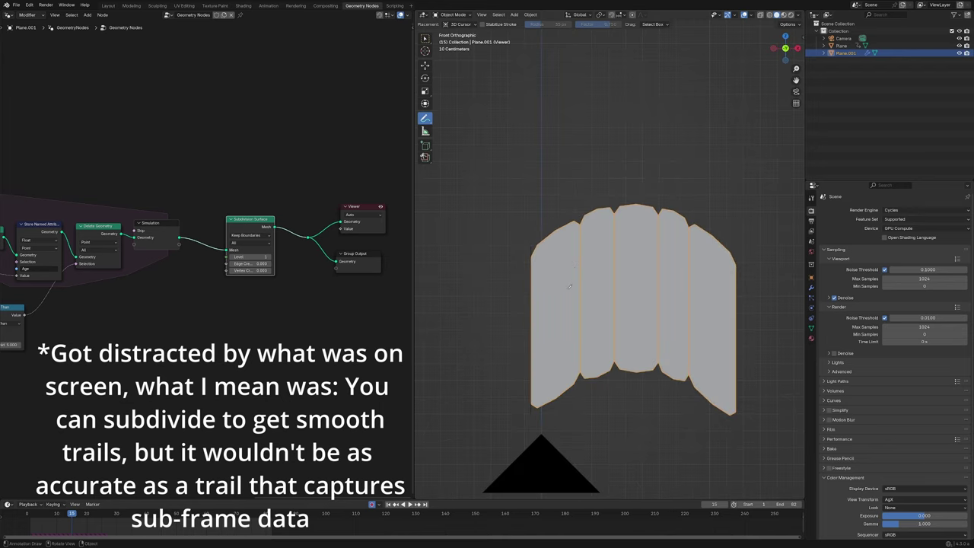
Move the Subdivision Surface, reroute, Viewer and Group Output nodes away from the simulation output to make room.
scroll(388, 183, down, 3)
middle_drag(388, 182, 312, 215)
drag(313, 208, 162, 356)
key(g)
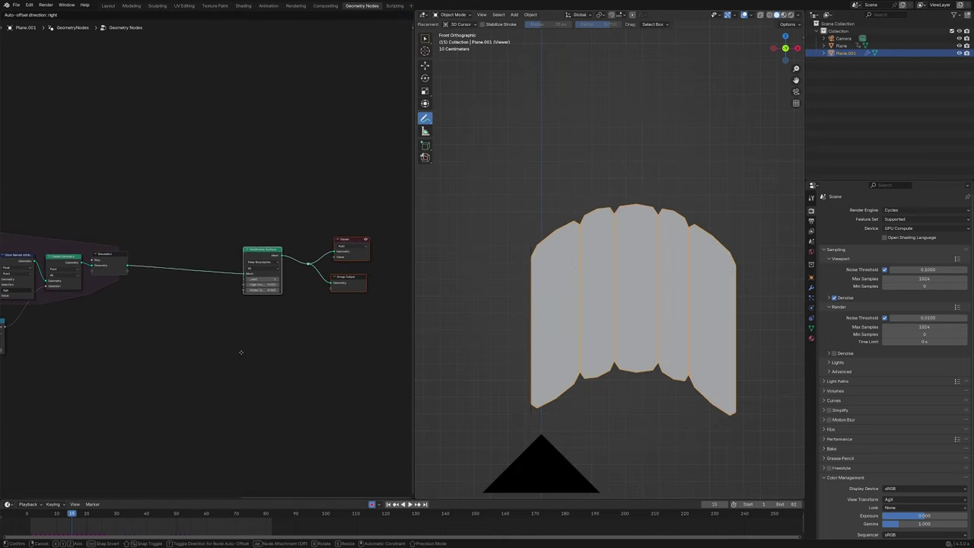
click(238, 346)
middle_drag(208, 344, 252, 343)
scroll(236, 320, up, 3)
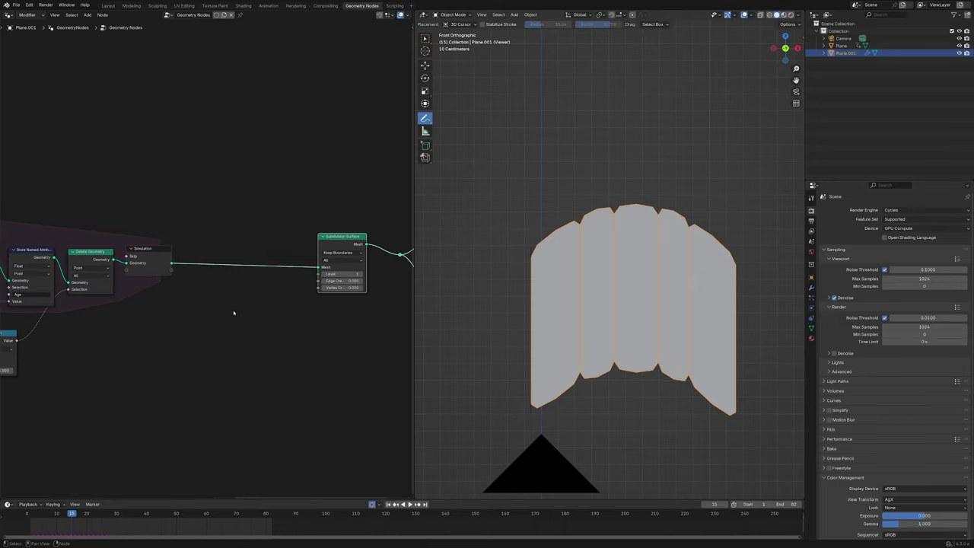
Insert a Realize Instances node between the simulation output and Subdivision Surface.
key(shift+a)
text(rea)
key(Return)
click(202, 239)
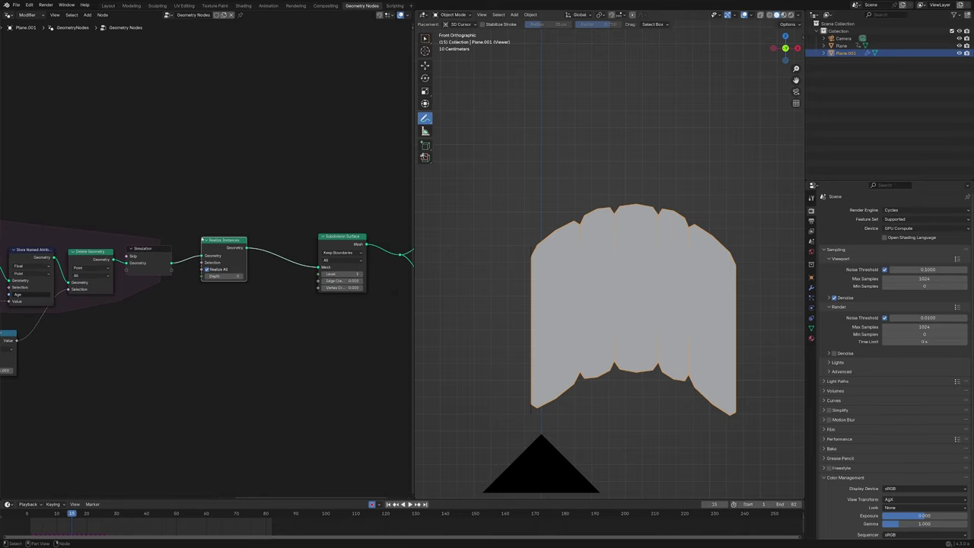
Insert a Merge by Distance node between Realize Instances and Subdivision Surface, and inspect the resulting trail.
middle_drag(114, 312, 407, 285)
scroll(304, 334, up, 5)
scroll(295, 347, down, 3)
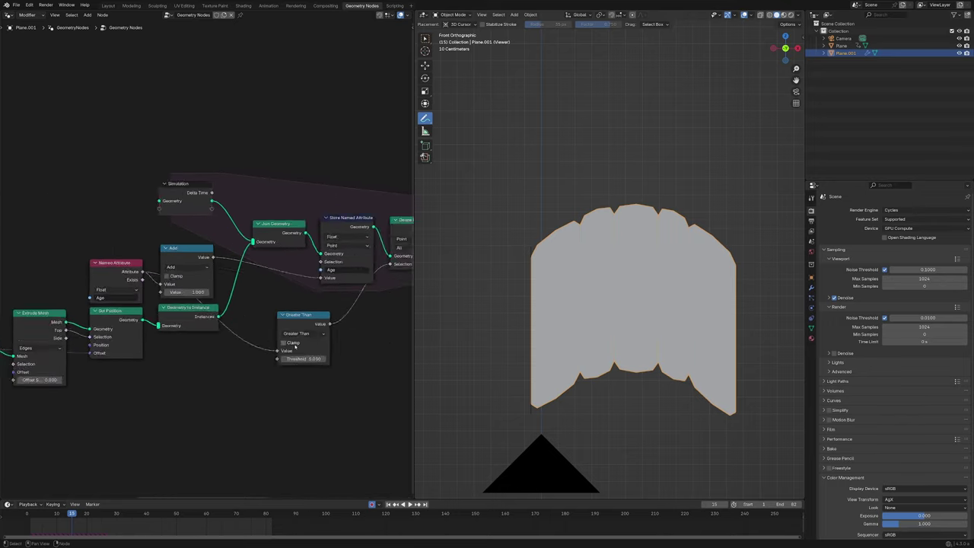
ctrl+scroll(295, 347, right, 10)
key(shift+a)
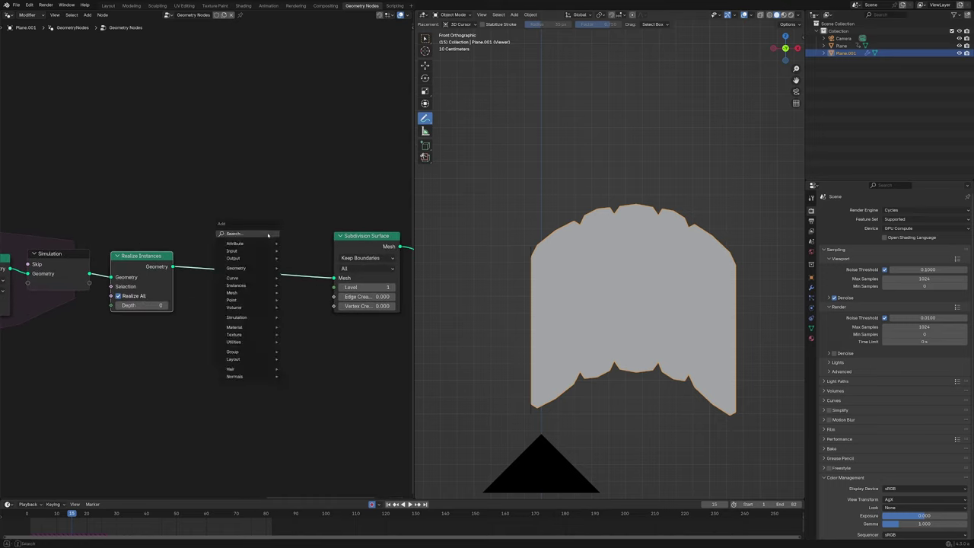
click(268, 235)
text(merge)
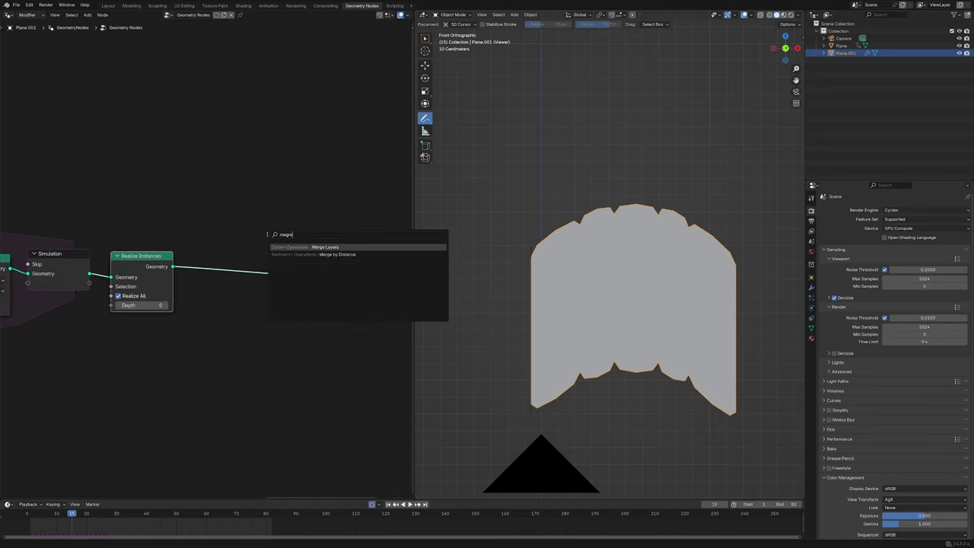
key(Return)
click(205, 261)
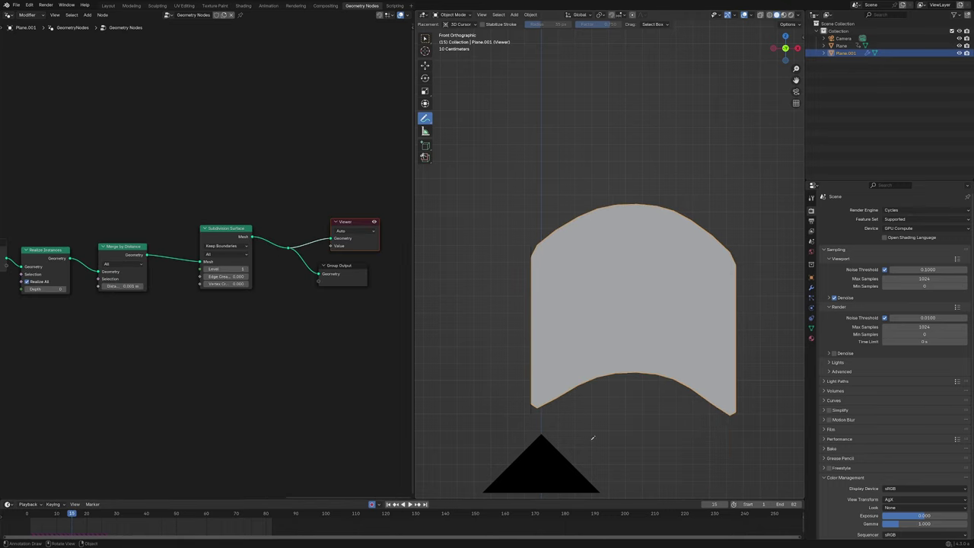
shift+middle_drag(592, 438, 578, 384)
scroll(578, 385, up, 1)
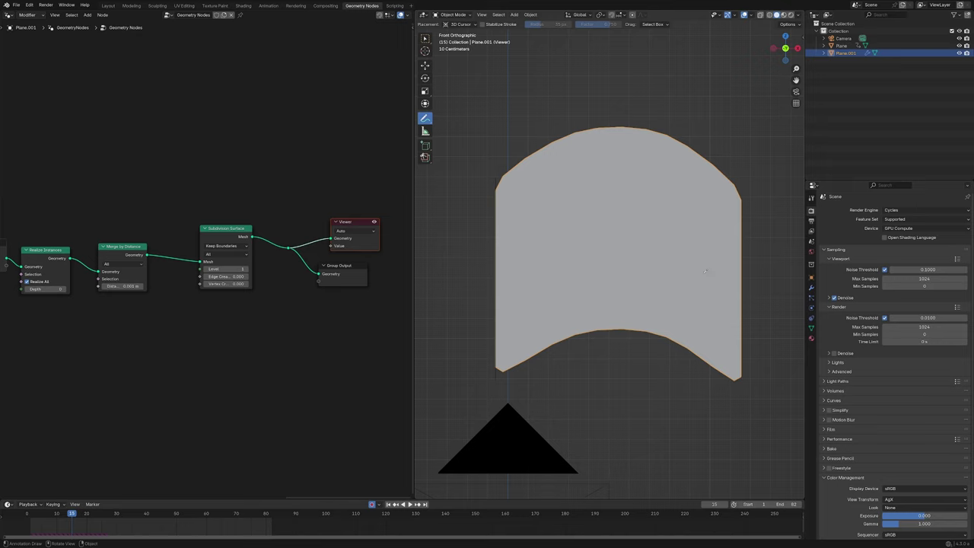
Duplicate the Age Named Attribute node and place the copy below Realize Instances.
middle_drag(248, 336, 293, 339)
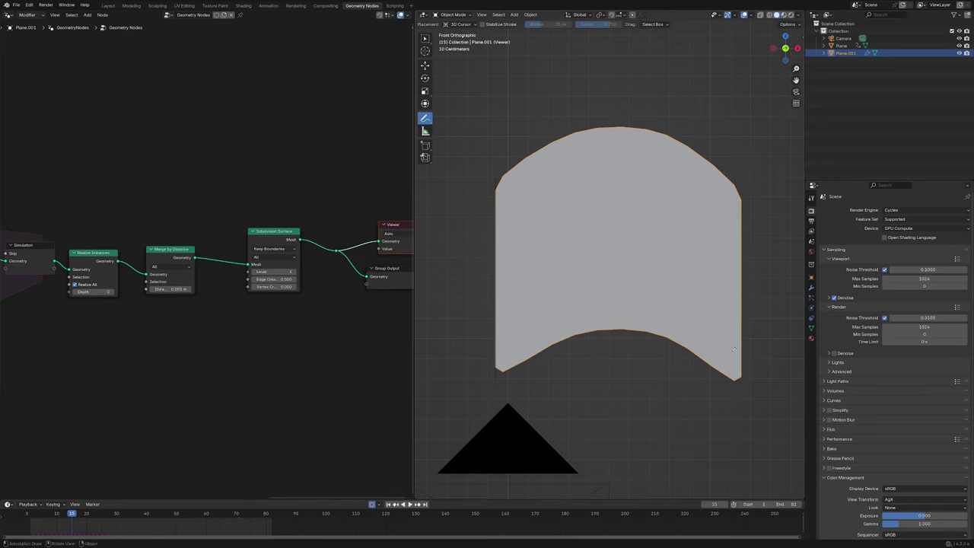
middle_drag(362, 379, 388, 350)
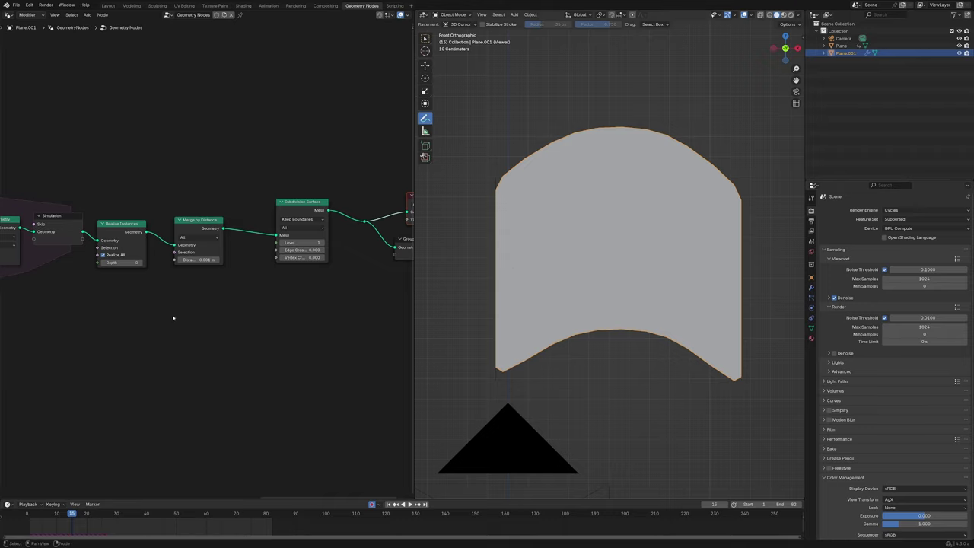
scroll(252, 327, up, 1)
middle_drag(70, 309, 217, 326)
scroll(176, 333, down, 3)
middle_drag(45, 372, 278, 335)
scroll(177, 333, down, 1)
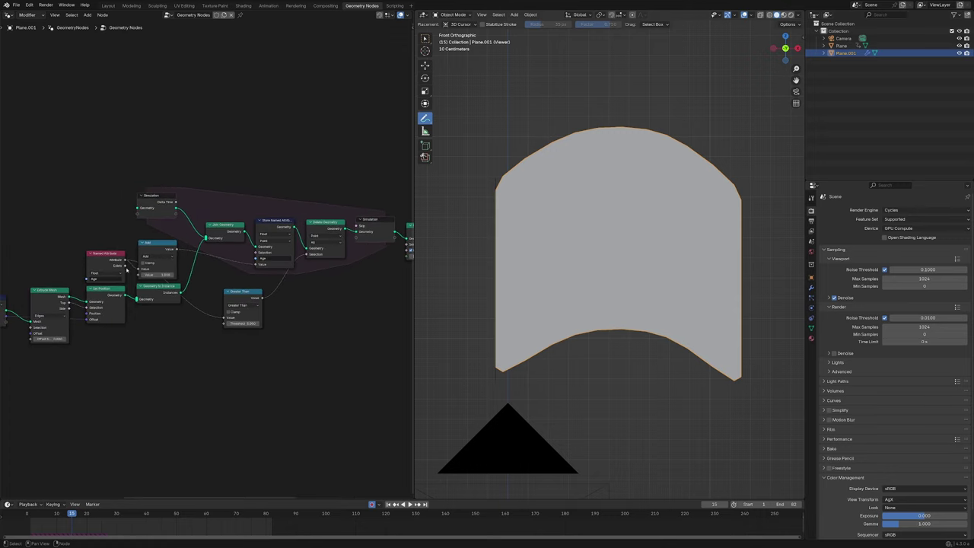
click(118, 271)
key(shift+d)
click(386, 298)
middle_drag(386, 298, 186, 303)
key(g)
click(291, 306)
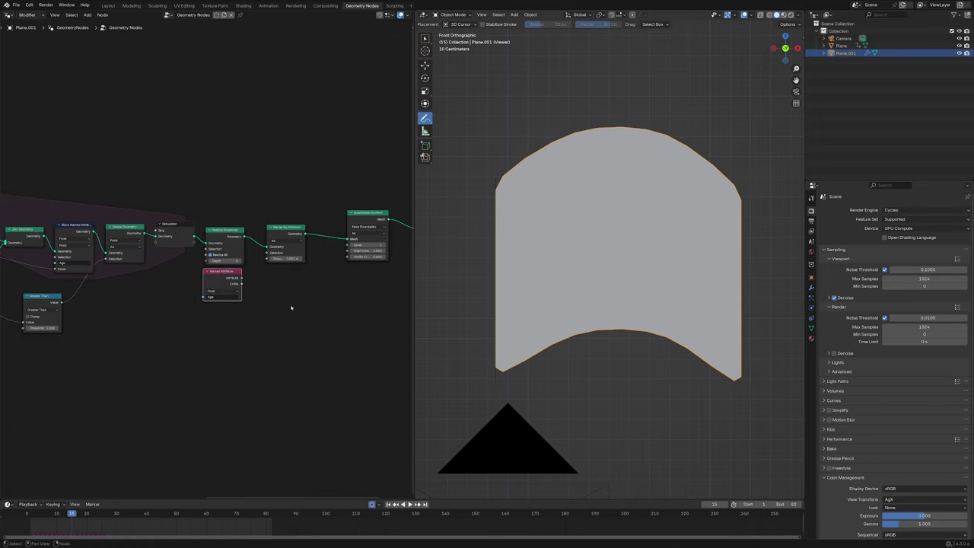
Add a Math node next to the duplicated Age Named Attribute and set its operation to Less Than.
scroll(292, 307, up, 4)
middle_drag(271, 301, 189, 298)
key(shift+a)
click(189, 298)
text(add)
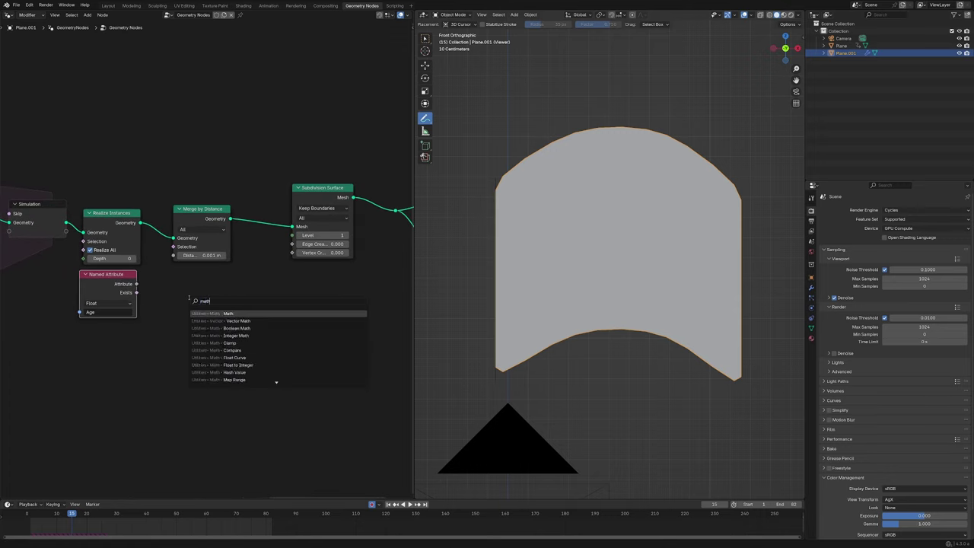
key(Return)
click(163, 274)
click(191, 296)
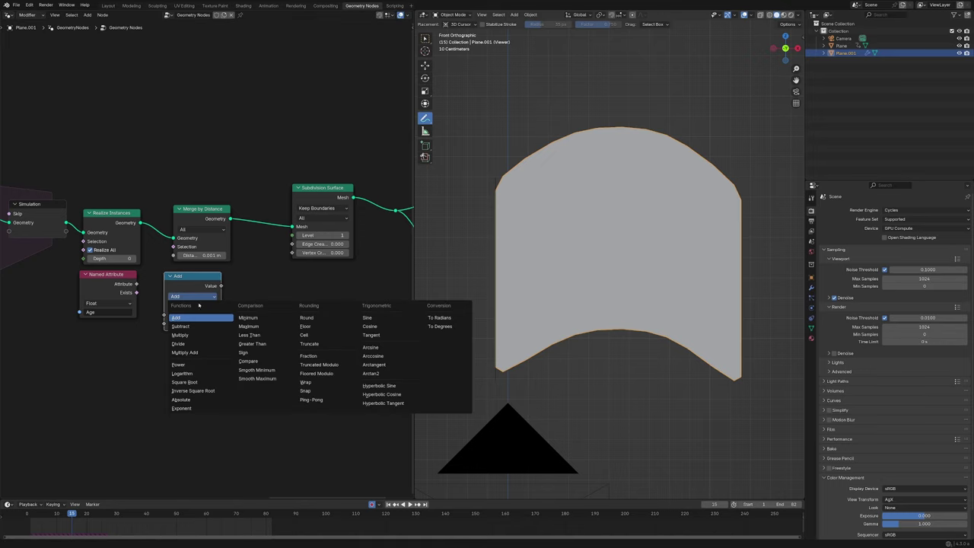
click(259, 335)
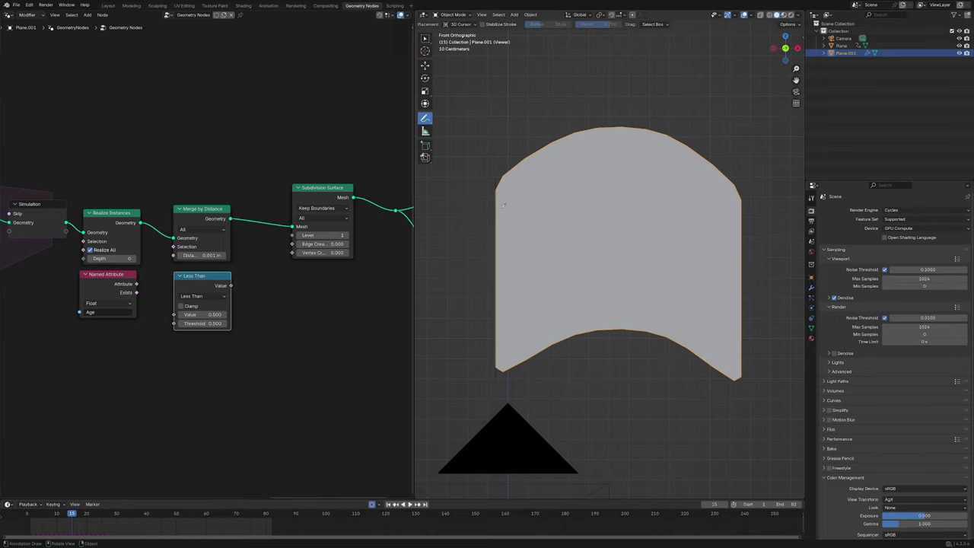
Connect the Age attribute to the Less Than value and the Less Than output to the Subdivision Surface's Edge Crease.
shift+middle_drag(539, 356, 548, 347)
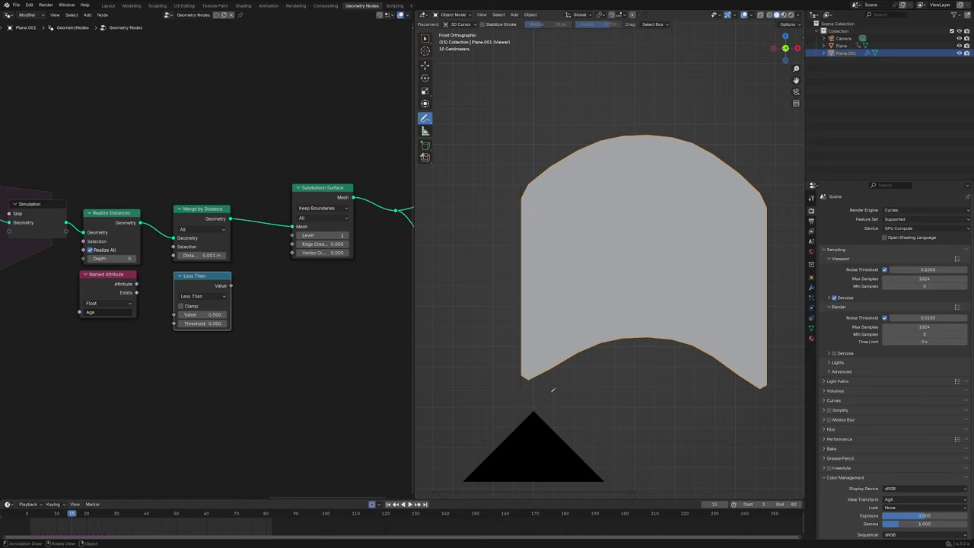
scroll(259, 251, up, 3)
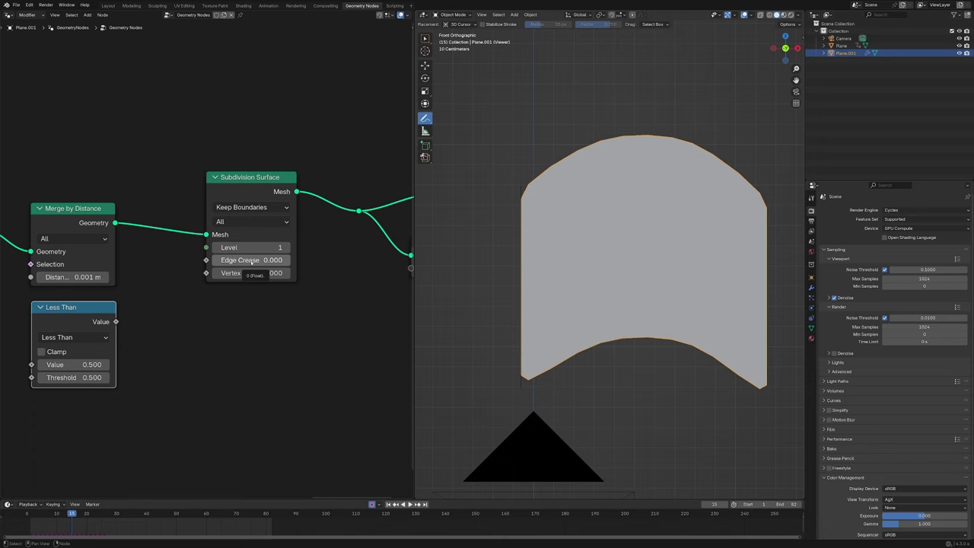
scroll(308, 236, down, 1)
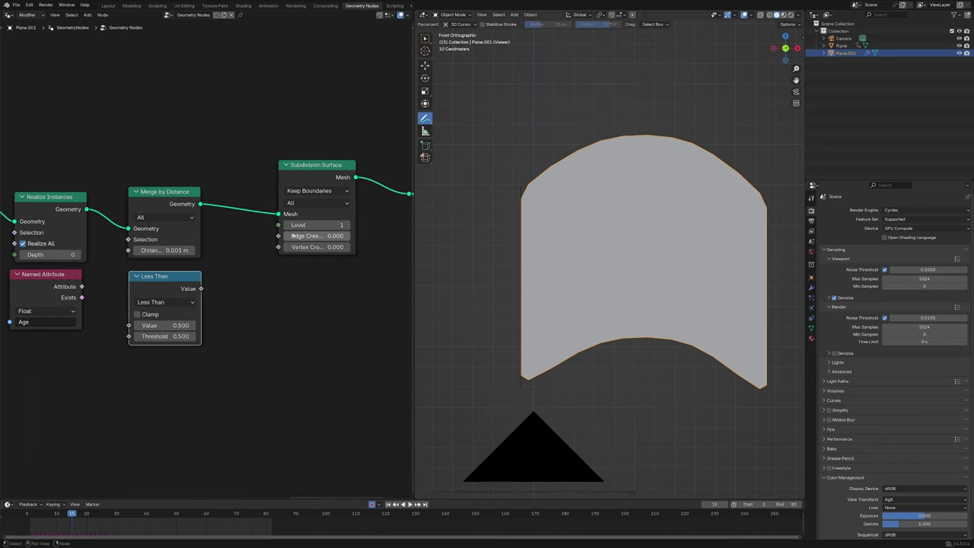
mouse_move(294, 236)
mouse_down()
mouse_move(343, 236)
mouse_move(281, 236)
mouse_up()
middle_drag(81, 386, 158, 379)
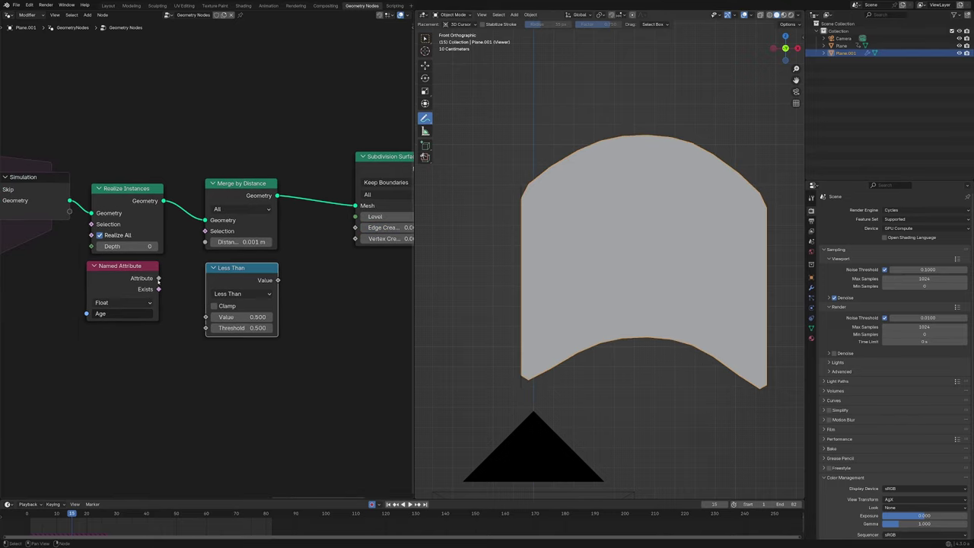
drag(158, 278, 175, 268)
drag(205, 322, 206, 318)
middle_drag(261, 362, 165, 397)
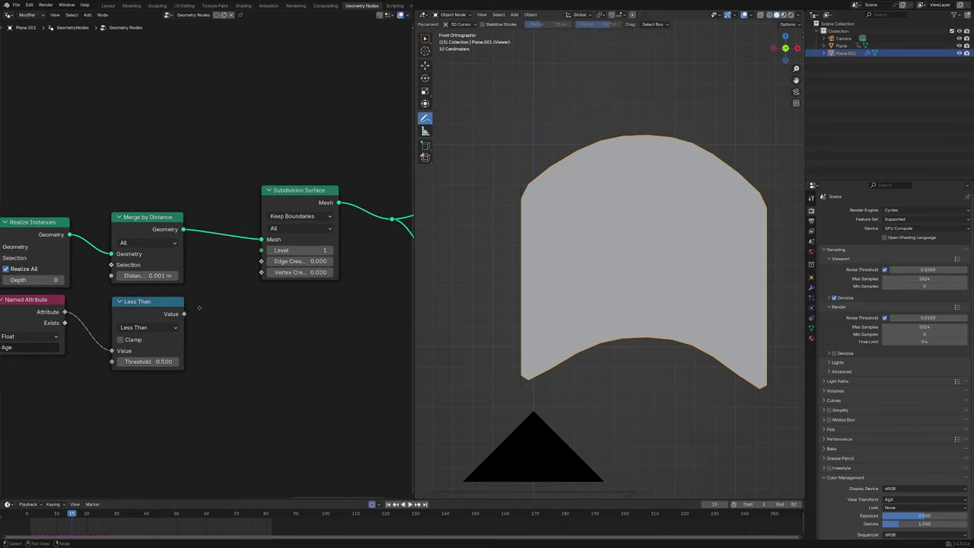
drag(182, 314, 260, 263)
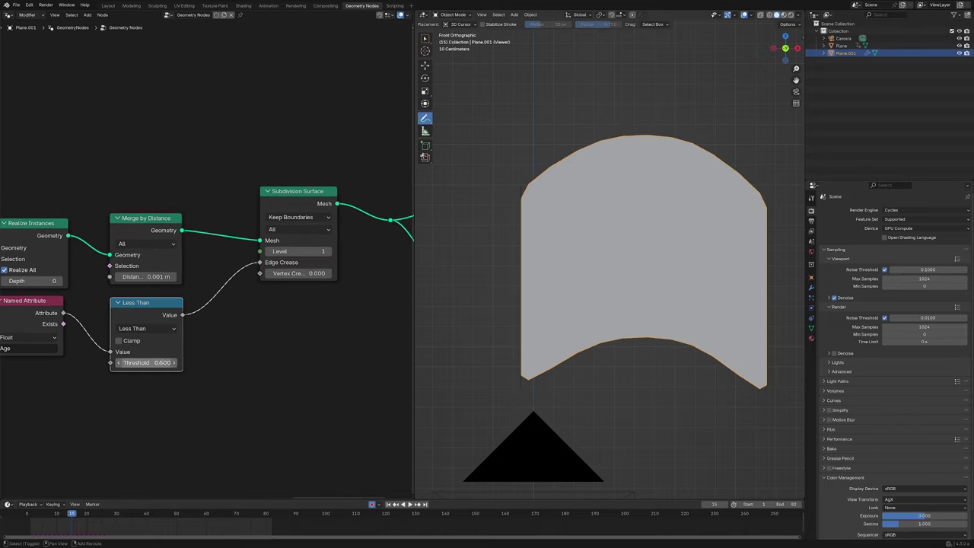
Set the Less Than node's threshold to 1.270.
mouse_move(153, 363)
mouse_down()
mouse_move(213, 363)
mouse_move(158, 363)
mouse_up()
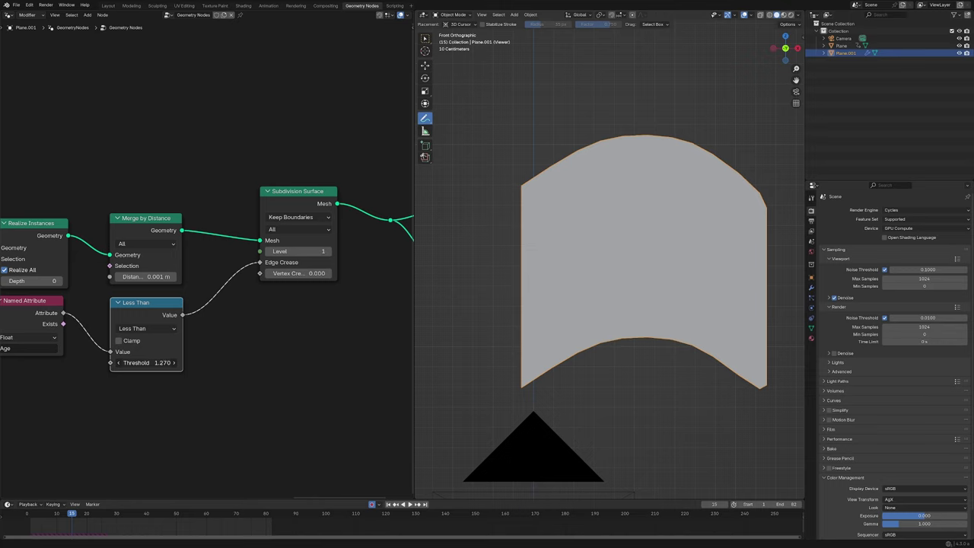
drag(153, 305, 155, 302)
middle_drag(154, 302, 215, 293)
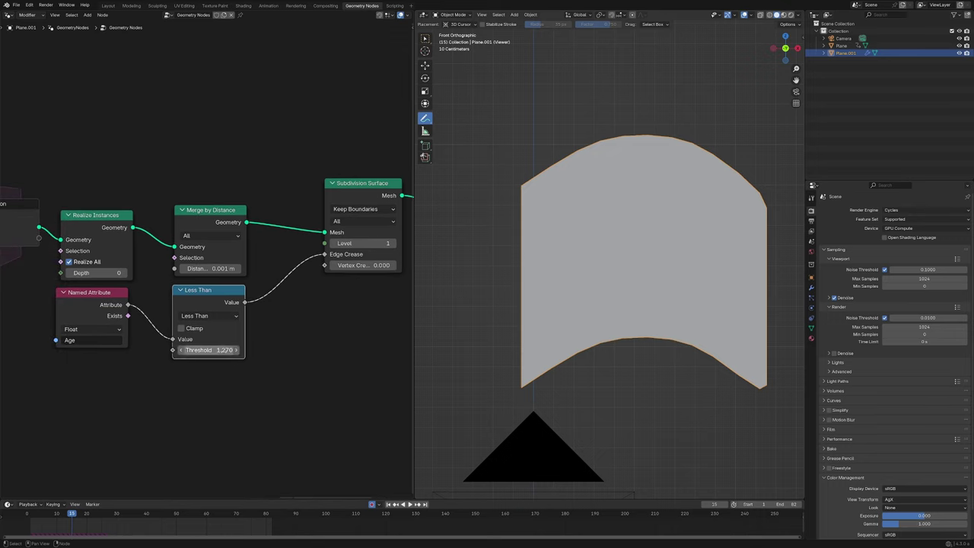
Play the animation in the front view and examine the moving trail's leading edge and curved sides.
scroll(305, 330, down, 4)
middle_drag(305, 329, 409, 335)
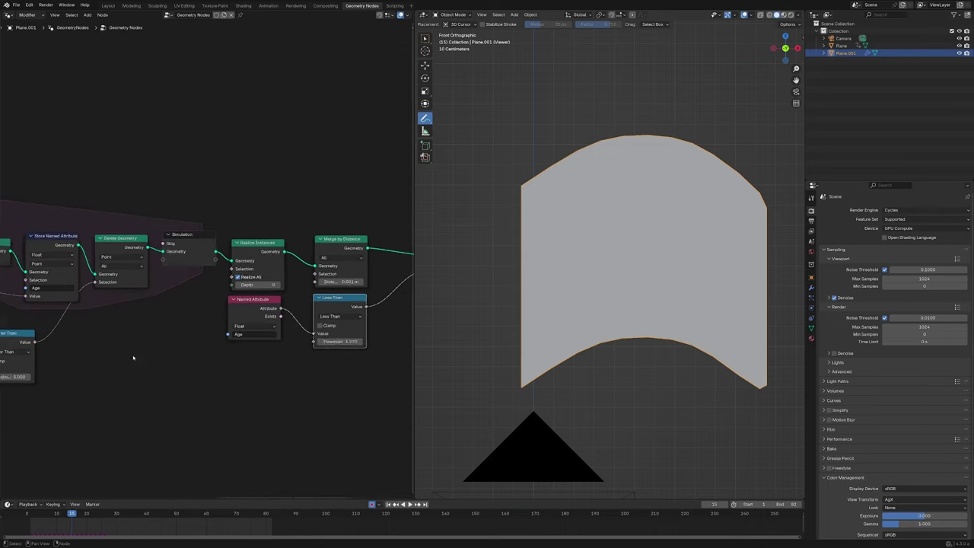
middle_drag(133, 357, 331, 312)
middle_drag(187, 352, 254, 358)
middle_drag(265, 310, 228, 315)
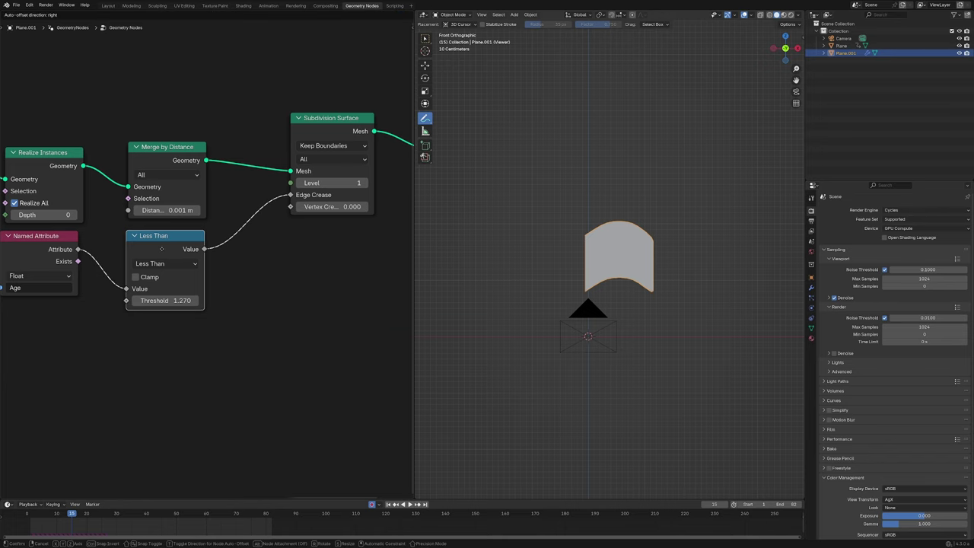
scroll(213, 315, down, 2)
key(space)
scroll(629, 373, up, 2)
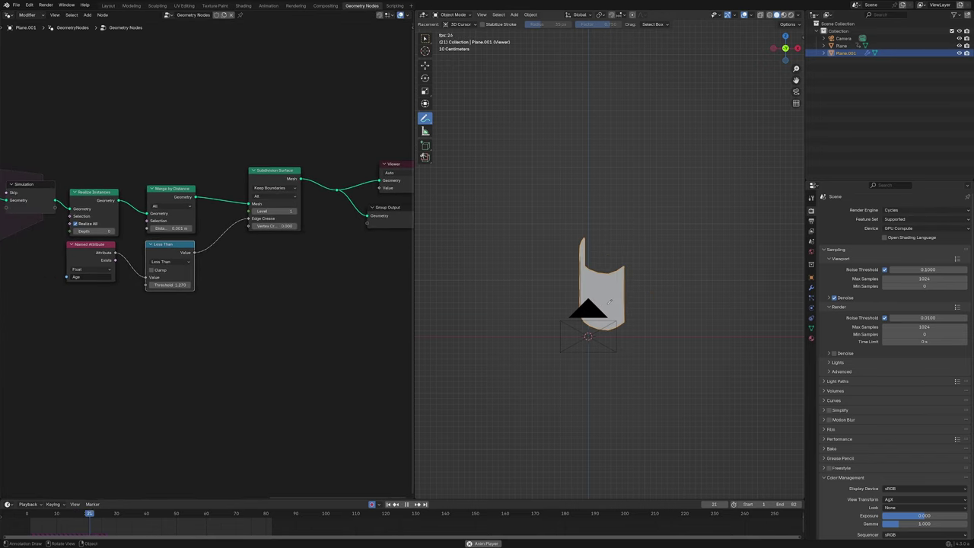
key(space)
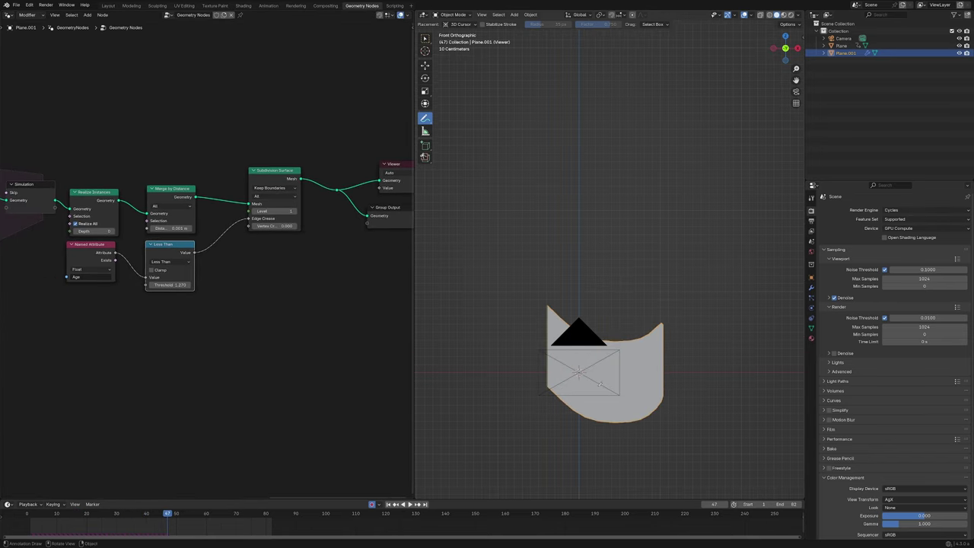
shift+middle_drag(483, 388, 515, 246)
scroll(571, 206, up, 2)
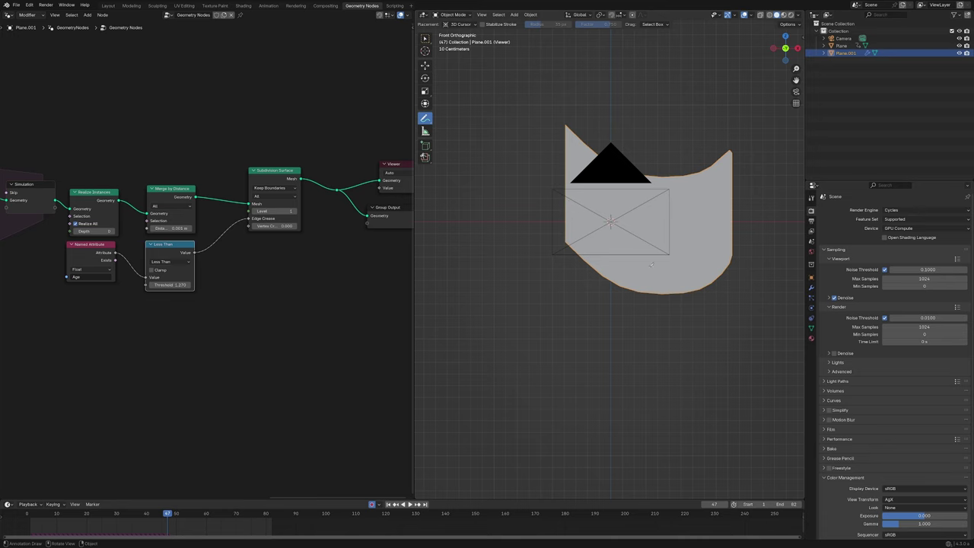
key(space)
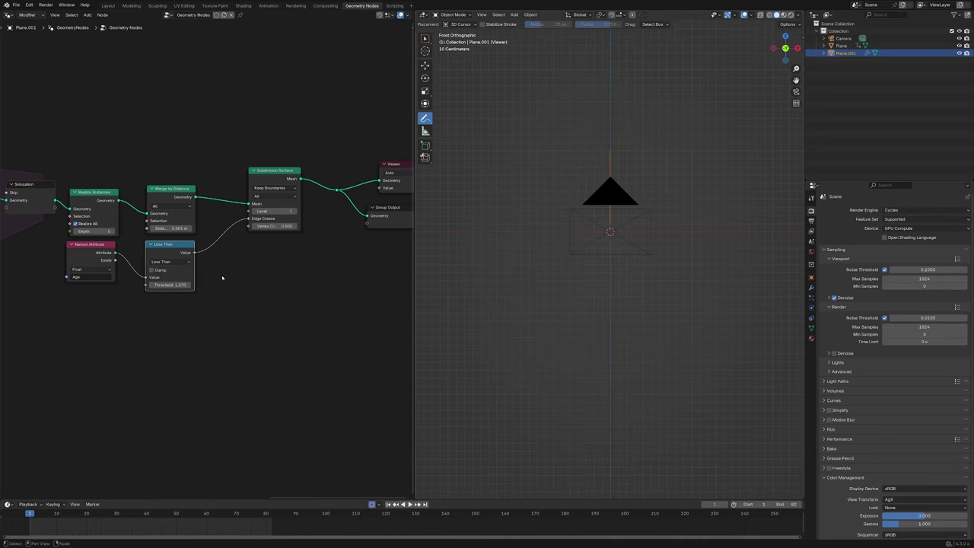
scroll(222, 278, up, 2)
shift+middle_drag(725, 159, 687, 270)
scroll(685, 266, up, 7)
shift+middle_drag(670, 115, 659, 293)
scroll(659, 292, up, 3)
Set the Subdivision Surface level to 2 and go to frame 73.
click(299, 224)
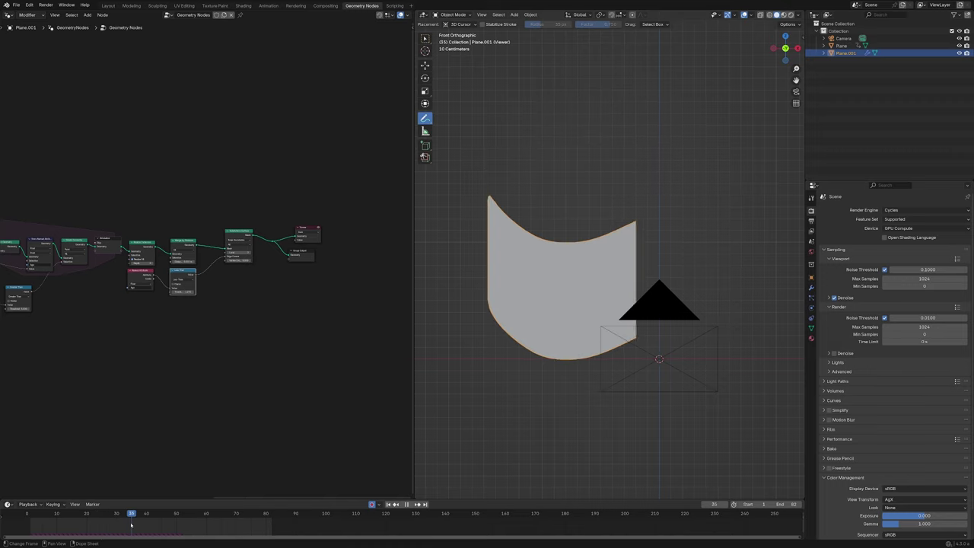
drag(174, 513, 245, 514)
Move the Viewer and Group Output nodes away and place Subdivision Surface close to Merge by Distance to make room after it.
scroll(330, 291, up, 3)
middle_drag(329, 290, 270, 314)
drag(180, 218, 295, 330)
key(g)
click(306, 336)
drag(148, 240, 118, 255)
middle_drag(118, 256, 255, 281)
scroll(258, 309, up, 3)
scroll(384, 330, up, 1)
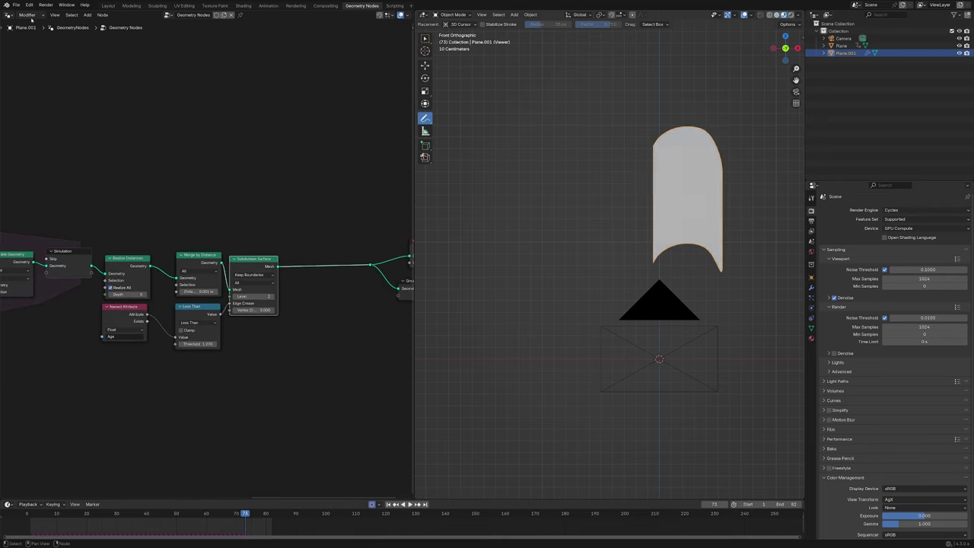
Insert a Set Material node between Subdivision Surface and the reroute feeding the Viewer and Group Output.
middle_drag(278, 239, 172, 216)
scroll(172, 215, up, 3)
key(shift+a)
click(207, 208)
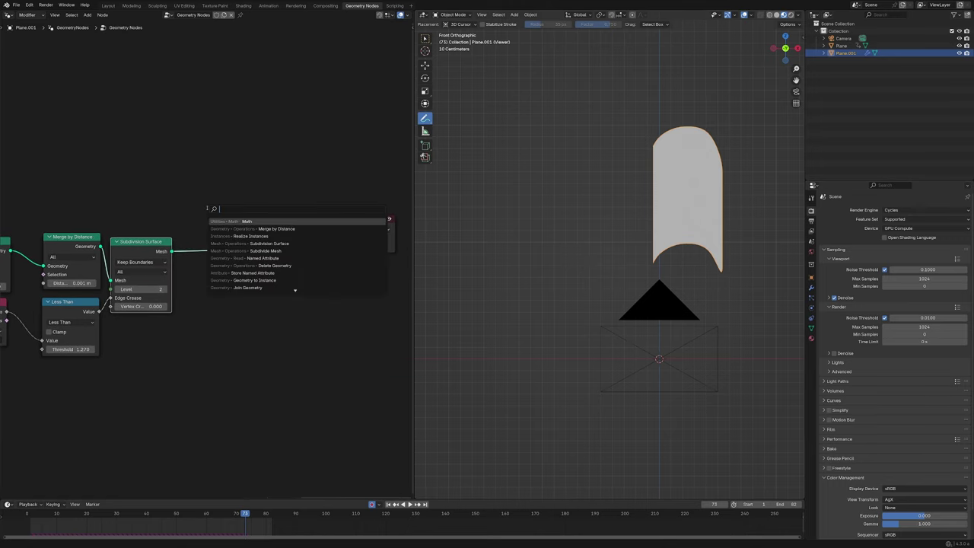
text(se)
key(Return)
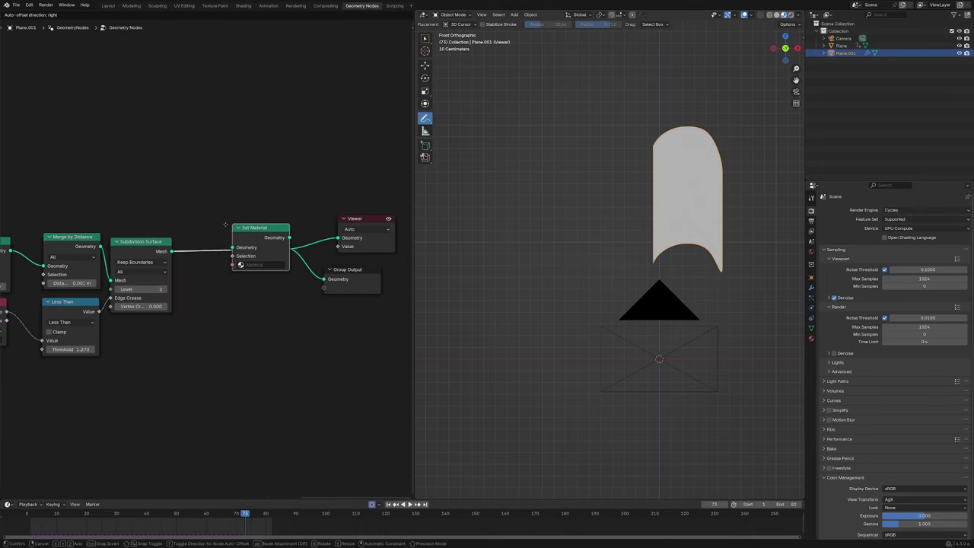
click(201, 237)
Create a new material on Plane.001 and assign Material in the Set Material node.
click(811, 338)
click(967, 211)
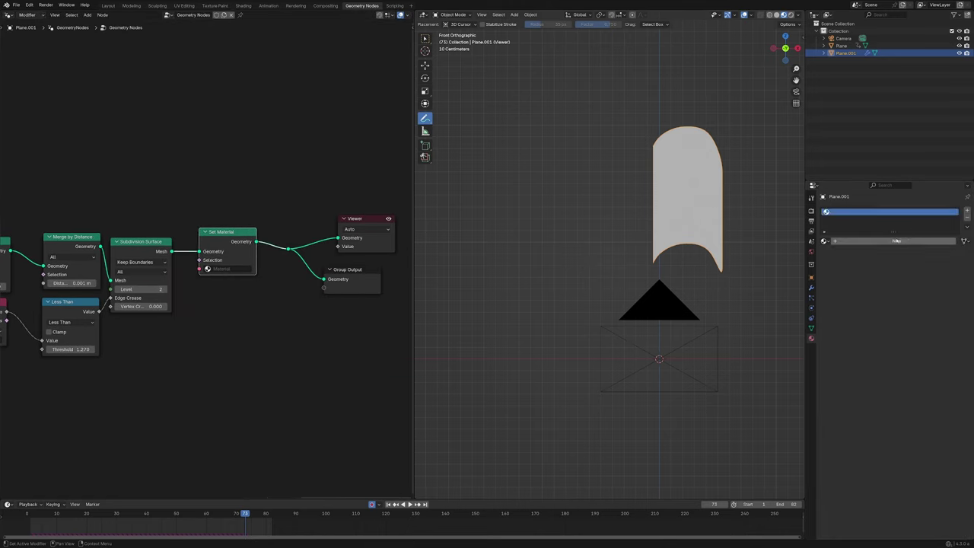
click(903, 241)
click(222, 269)
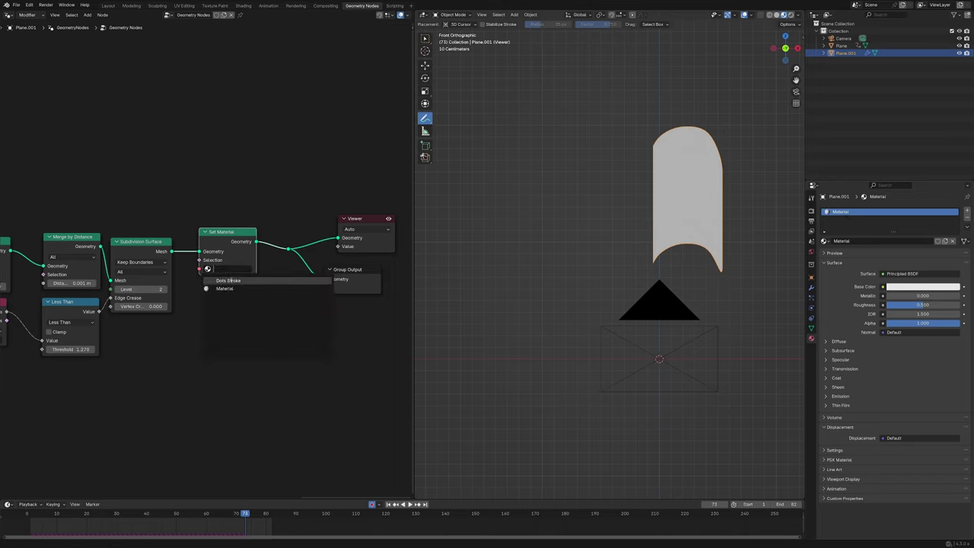
click(264, 278)
Open the material in the Shader Editor, add a UV Map node and preview its output on the trail.
click(8, 14)
click(38, 87)
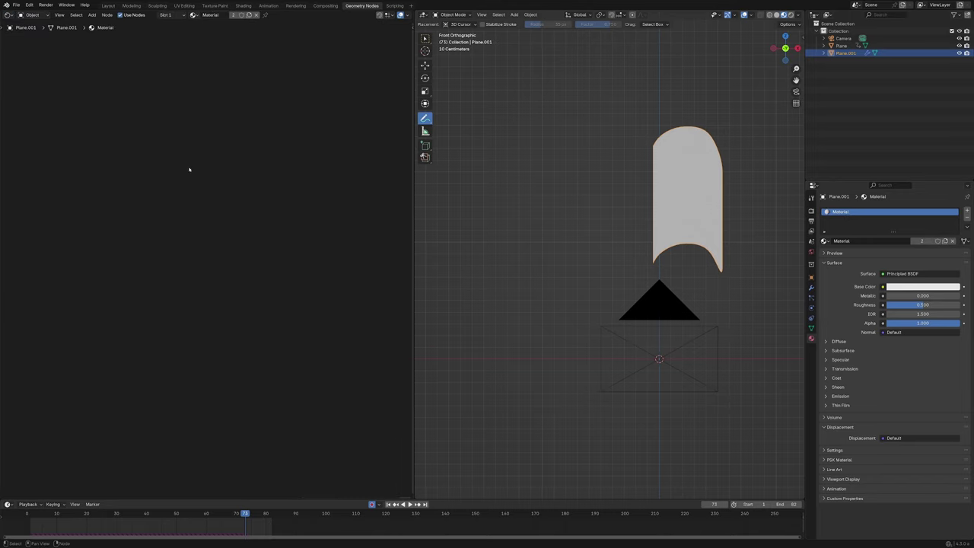
key(shift+a)
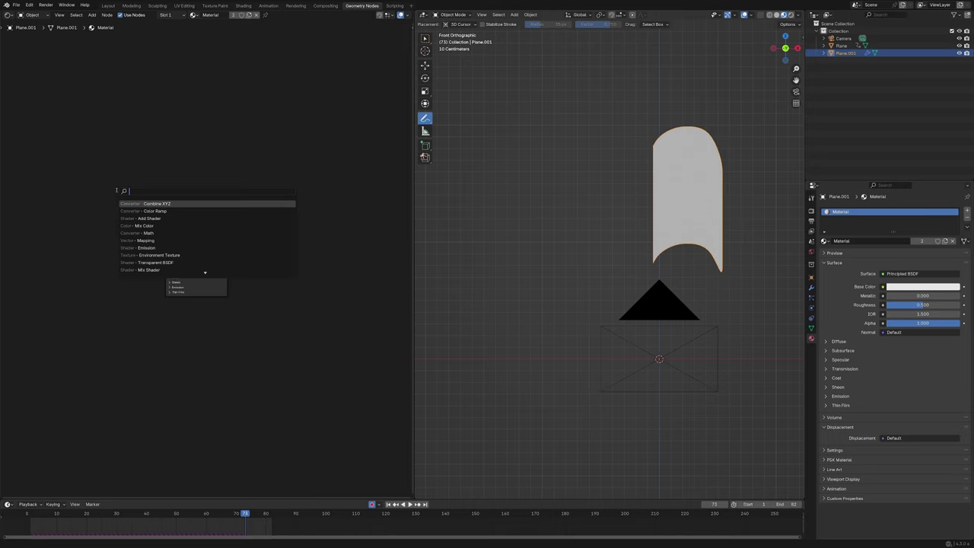
text(uv)
key(Return)
click(116, 191)
ctrl+shift+click(138, 203)
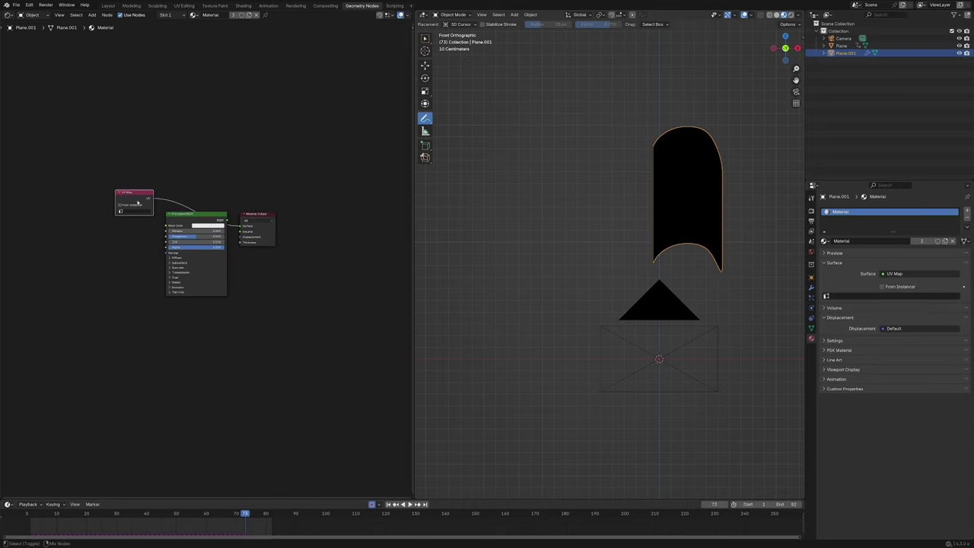
Arrange the UV Map node beside the Principled BSDF and inspect the trail's UV preview.
shift+middle_drag(640, 200, 588, 232)
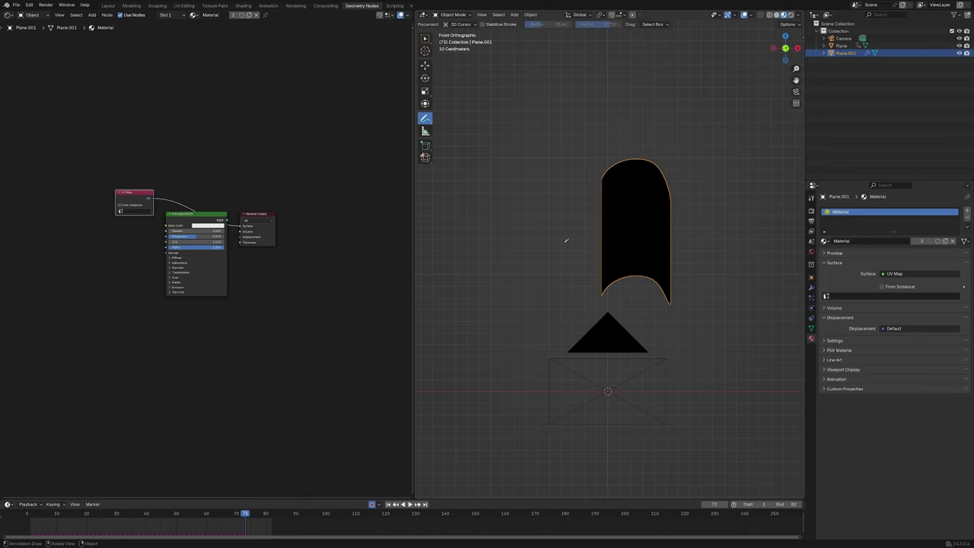
middle_drag(140, 204, 236, 206)
scroll(236, 205, up, 2)
drag(230, 198, 176, 219)
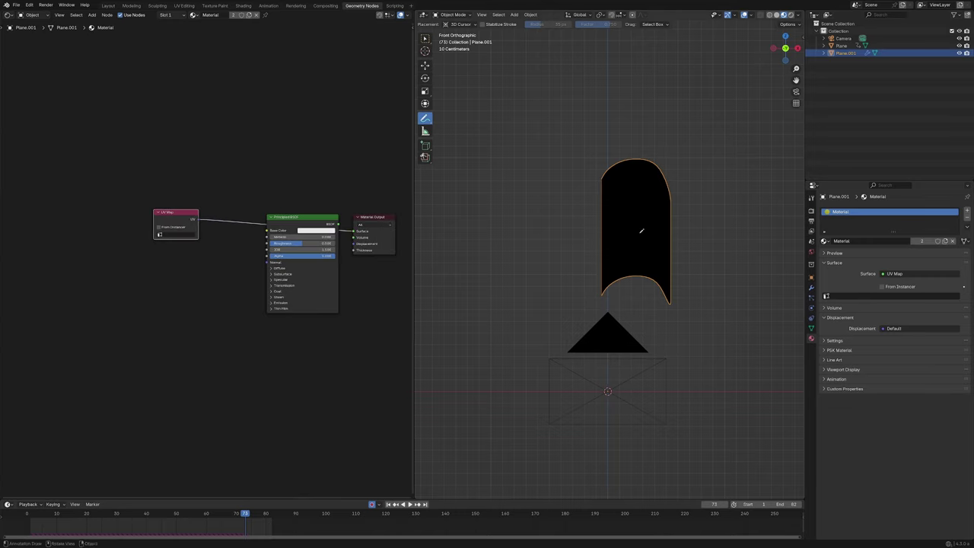
scroll(206, 259, up, 2)
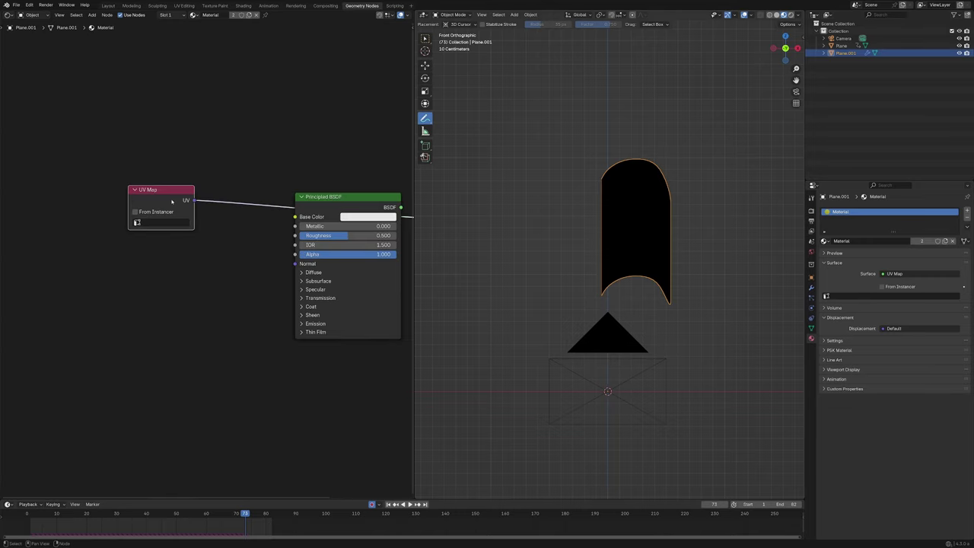
drag(172, 201, 223, 216)
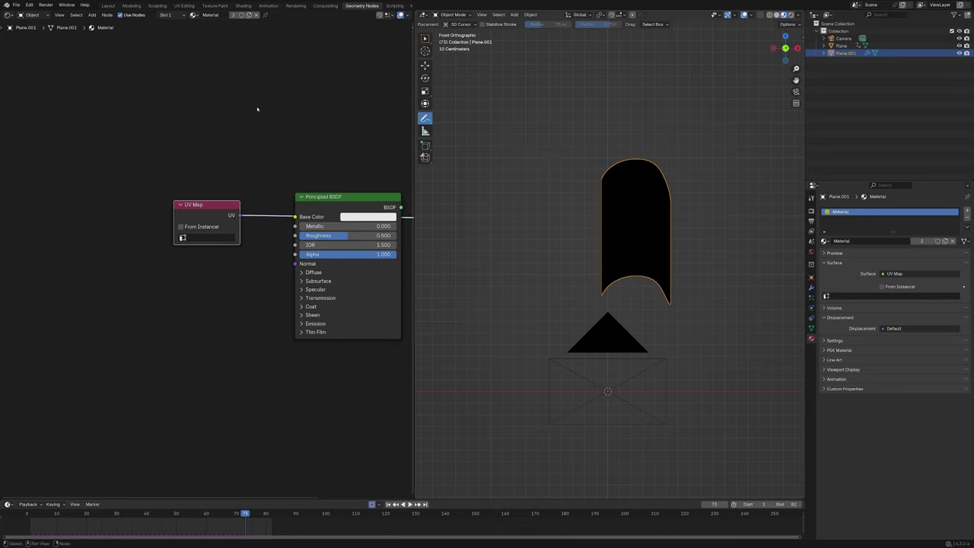
Return to the Geometry Node Editor and examine how Age is stored in the simulation zone and reused downstream.
click(8, 14)
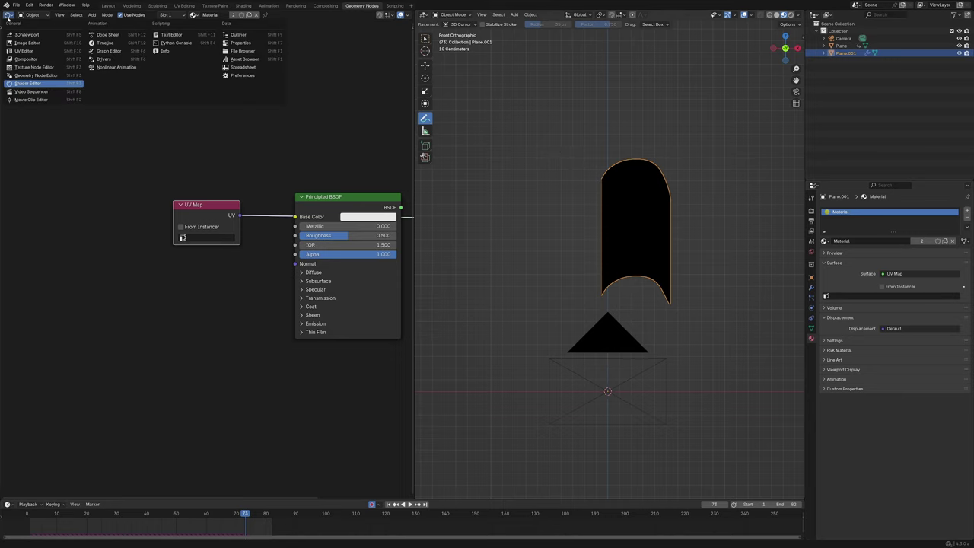
click(26, 75)
scroll(174, 165, down, 8)
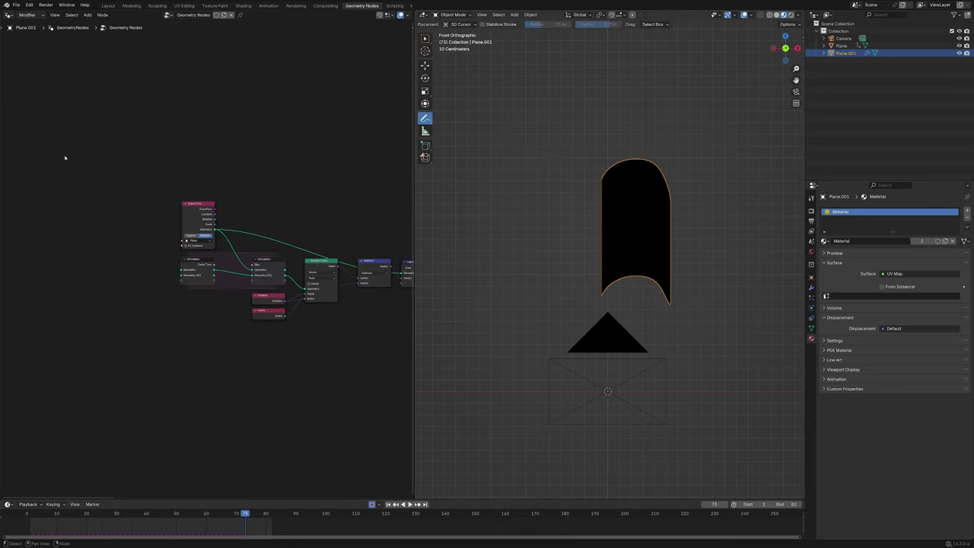
scroll(200, 185, up, 6)
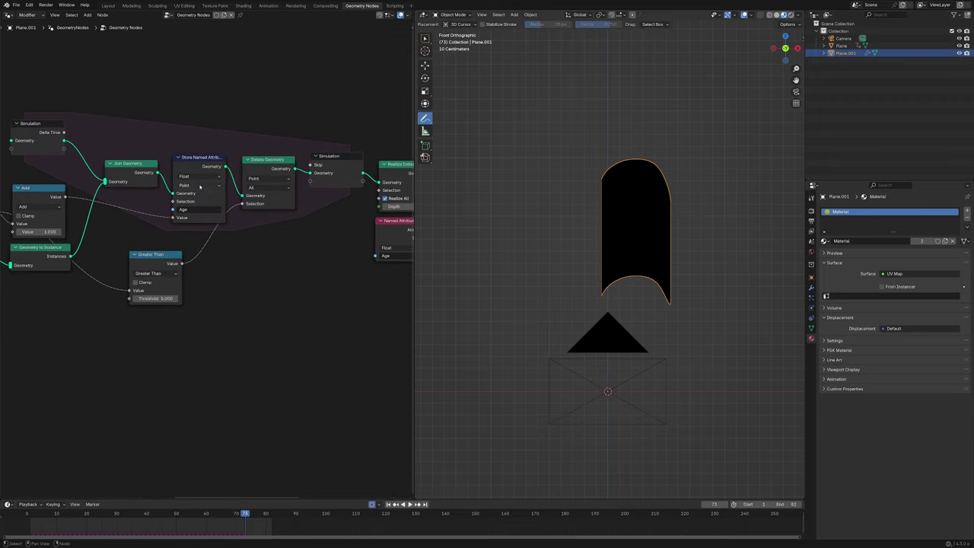
scroll(280, 241, down, 3)
scroll(314, 259, up, 5)
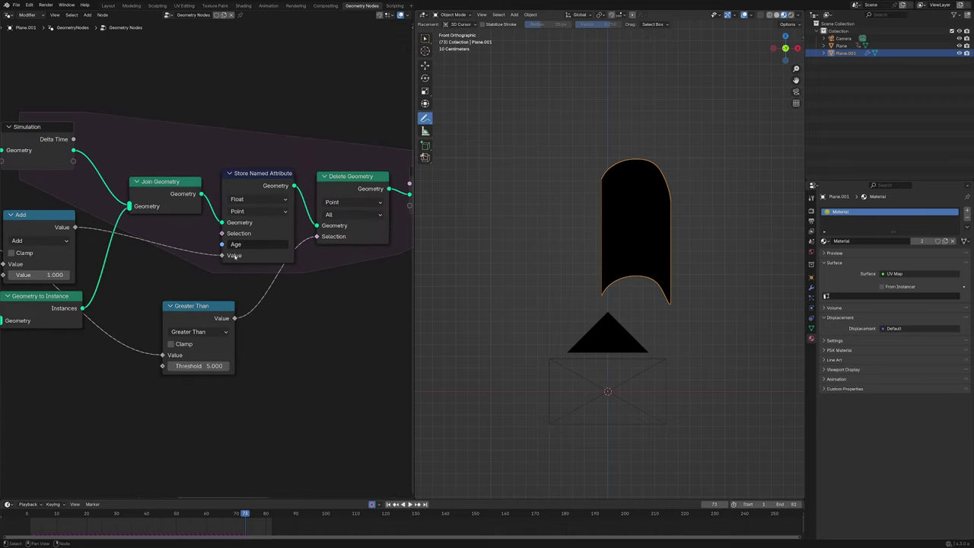
scroll(197, 260, down, 6)
middle_drag(307, 271, 180, 282)
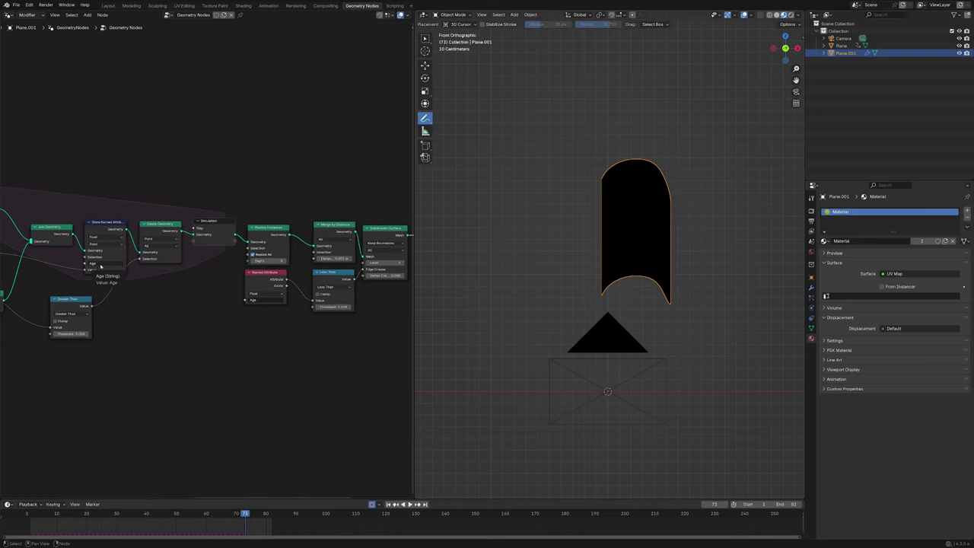
Switch from the Geometry Node Editor back to the Shader Editor for Plane.001's material.
scroll(602, 209, up, 6)
scroll(593, 186, down, 4)
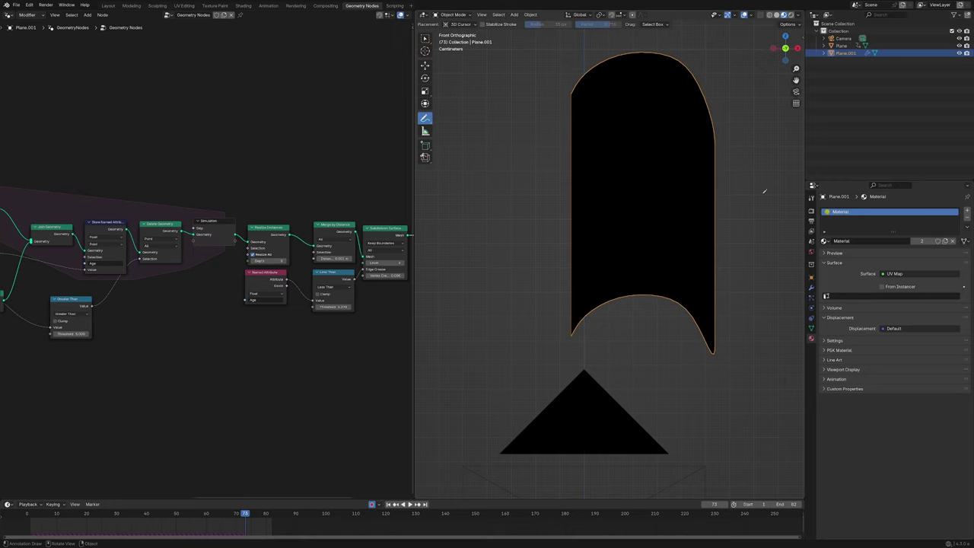
middle_drag(244, 332, 329, 328)
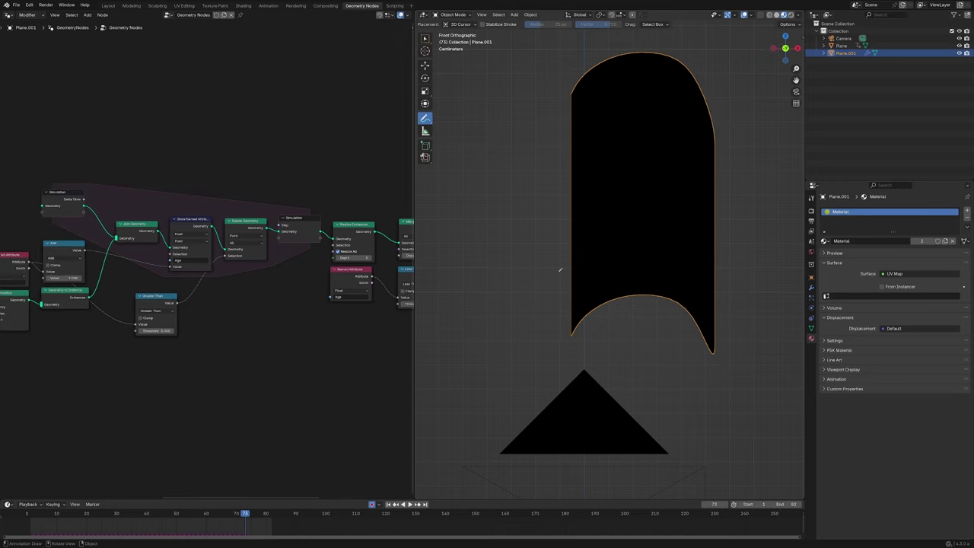
click(7, 14)
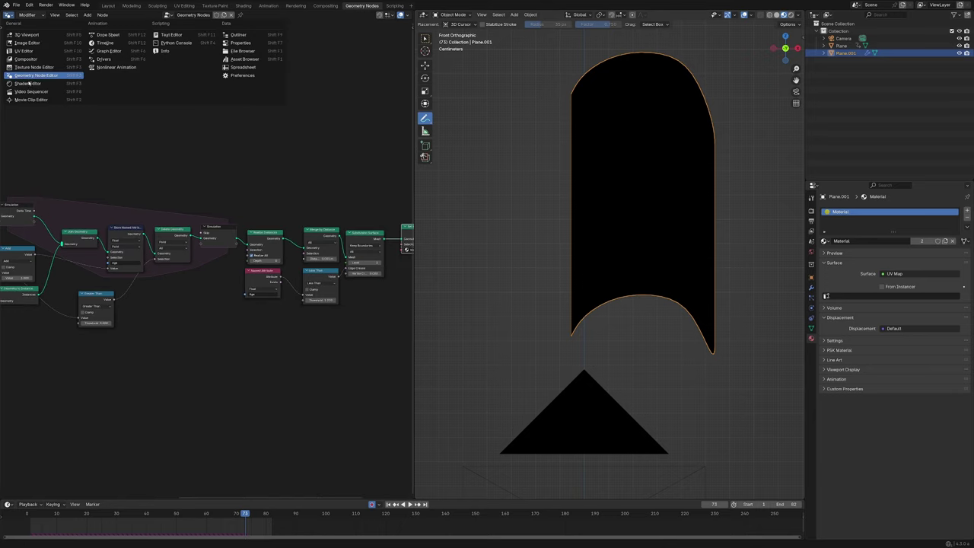
click(38, 83)
scroll(84, 207, down, 8)
middle_drag(83, 207, 224, 239)
scroll(187, 253, up, 9)
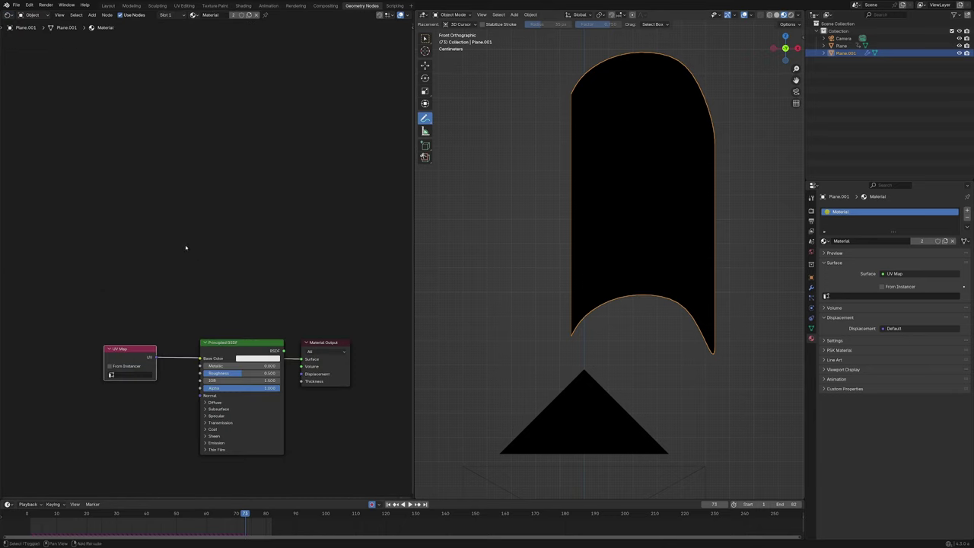
Add an Attribute node to the material and place it just above the UV Map node.
key(shift+a)
text(att)
key(Return)
click(116, 292)
middle_drag(116, 292, 154, 258)
scroll(154, 257, up, 1)
Set the Attribute node's name to Age, align the node above UV Map and preview its Color output on the trail.
click(184, 304)
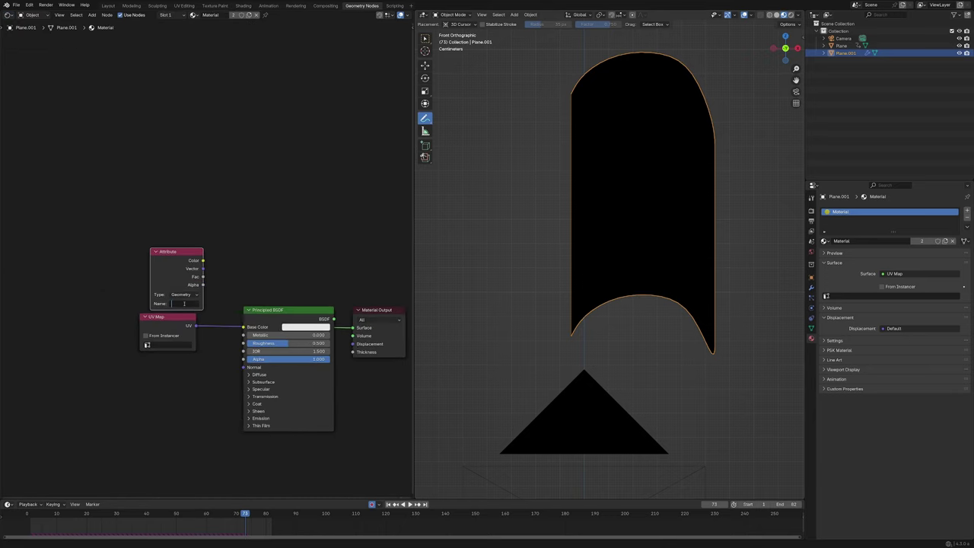
text(Age)
key(Return)
drag(184, 267, 171, 266)
ctrl+shift+click(171, 261)
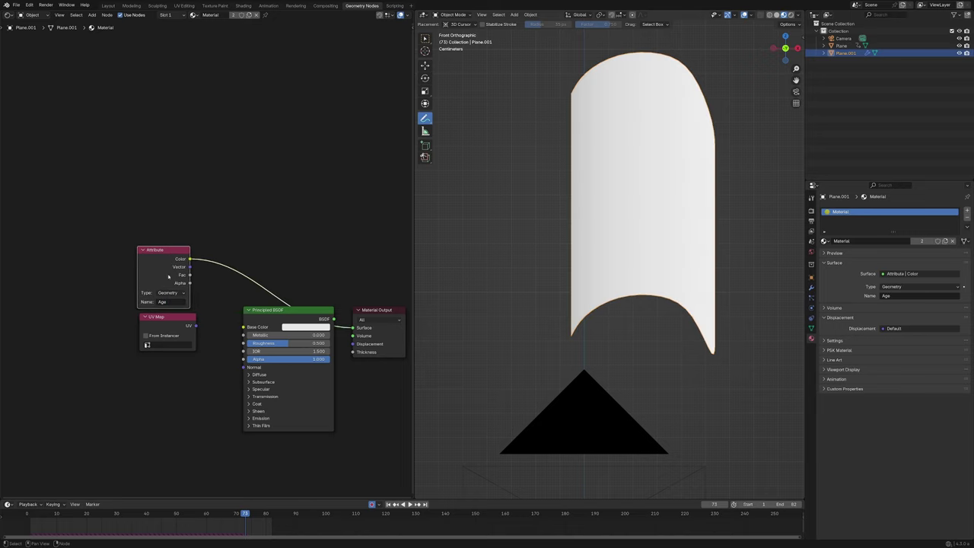
Insert a Map Range node between the Age Attribute and the Material Output's Surface, with its From Max at 18.570.
drag(162, 271, 181, 278)
middle_drag(270, 256, 209, 241)
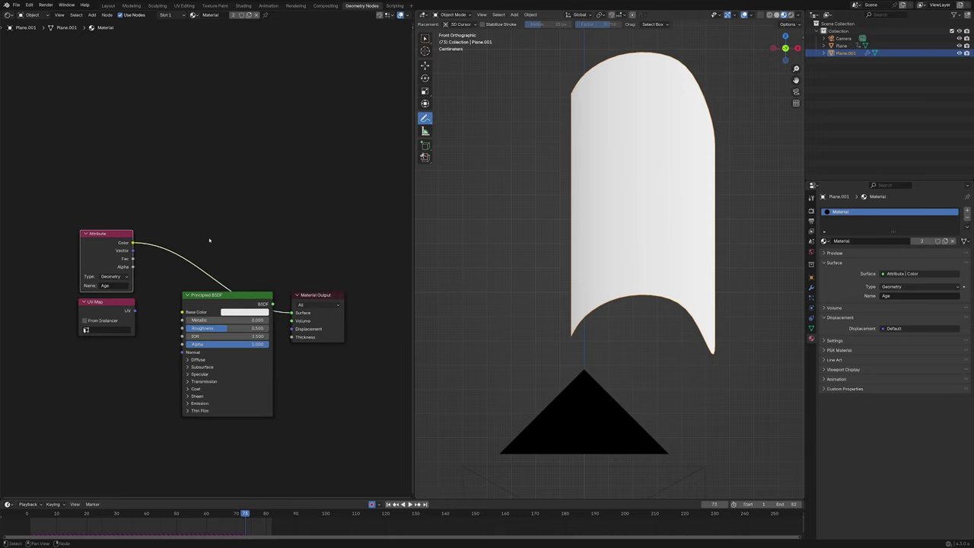
key(shift+a)
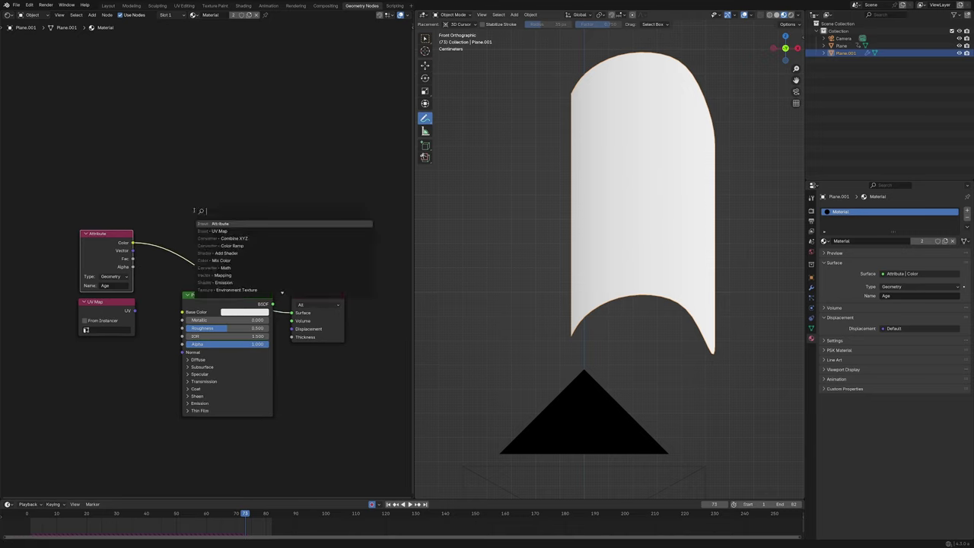
key(shift+a)
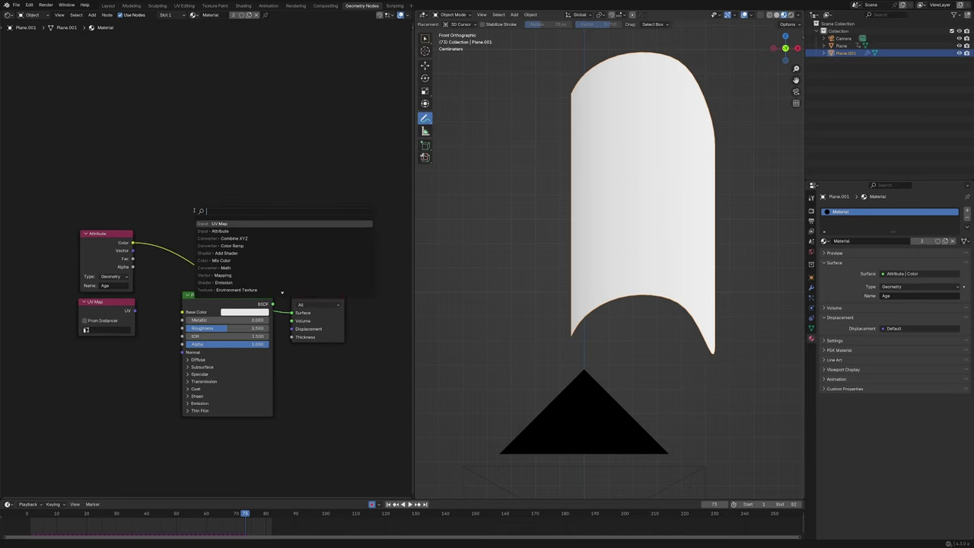
text(map)
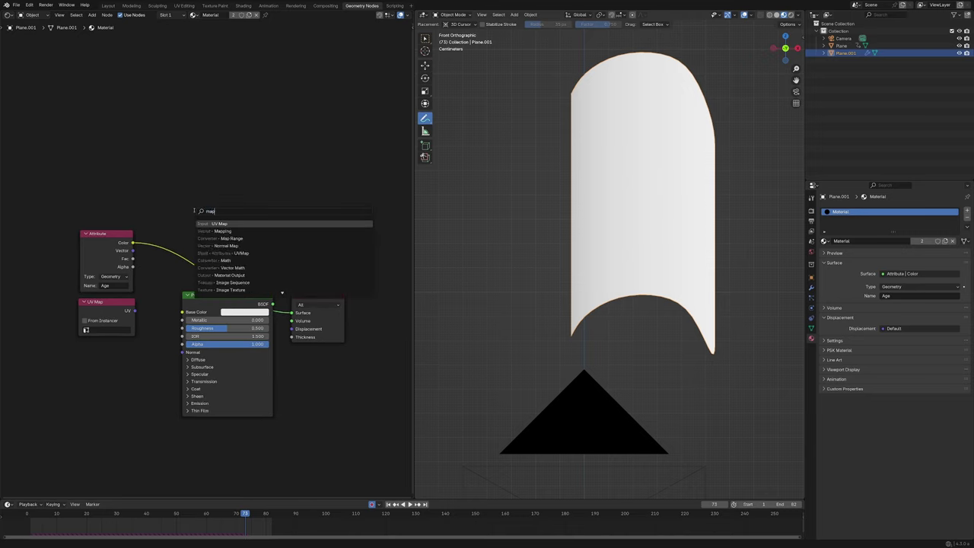
click(213, 238)
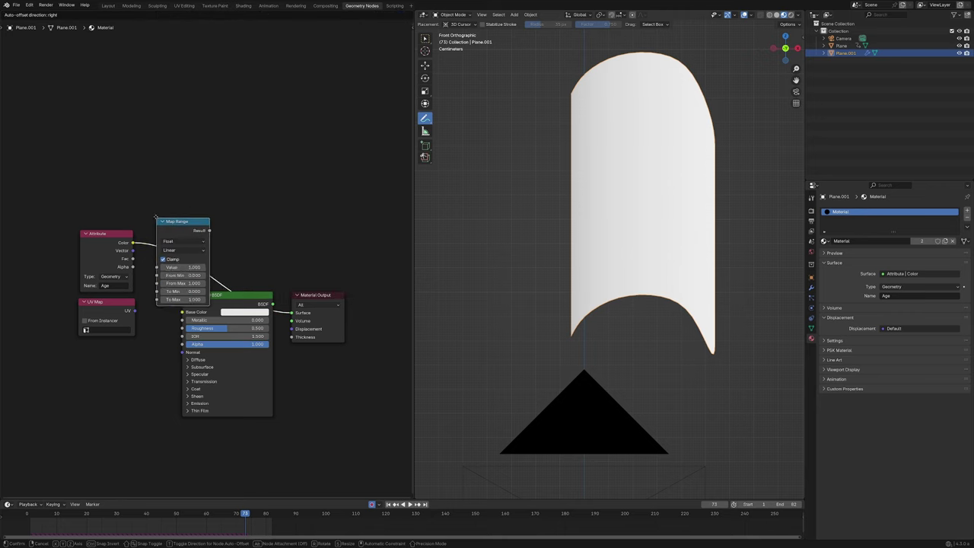
click(175, 250)
scroll(173, 256, up, 3)
drag(181, 286, 309, 285)
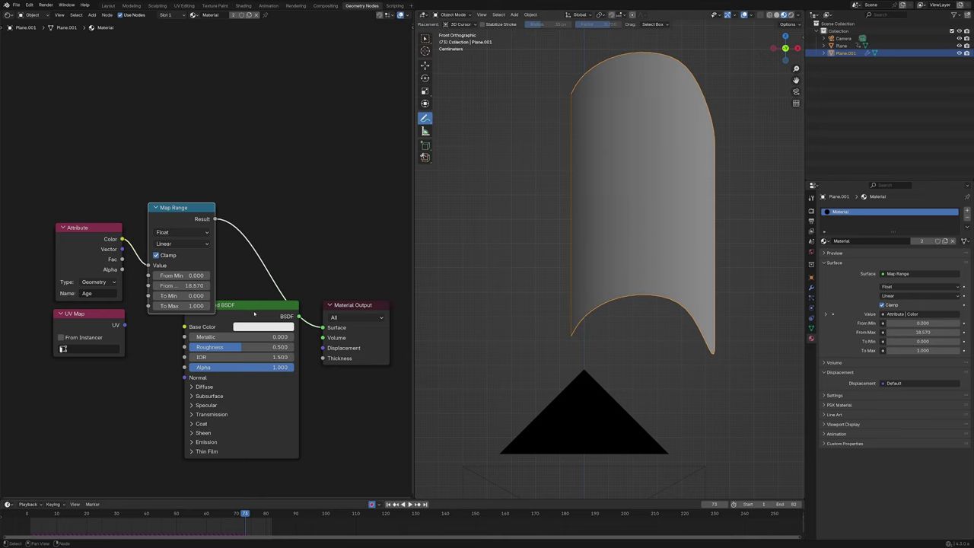
Play the animation to preview the gradient, and move the Map Range and Attribute nodes up clear of the other shader nodes.
key(space)
scroll(562, 286, down, 5)
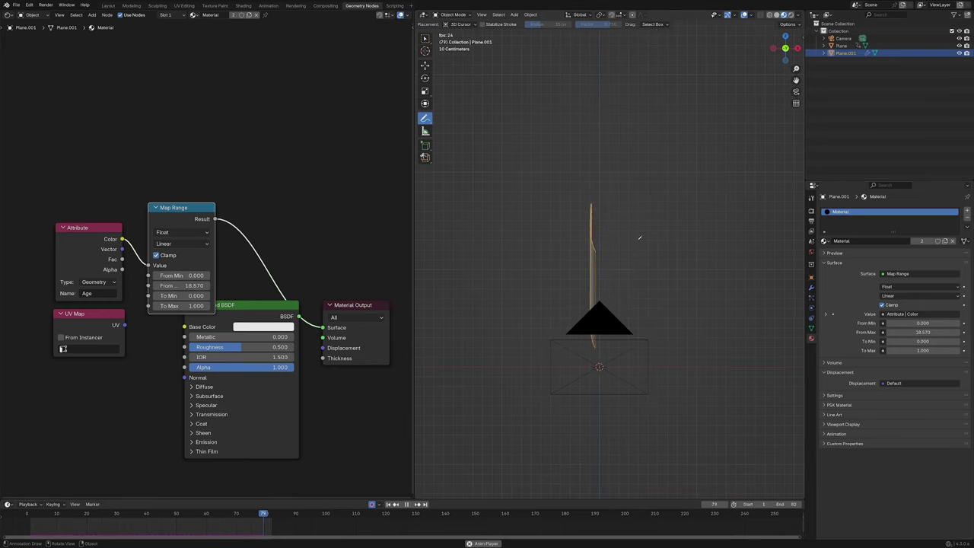
drag(179, 210, 232, 174)
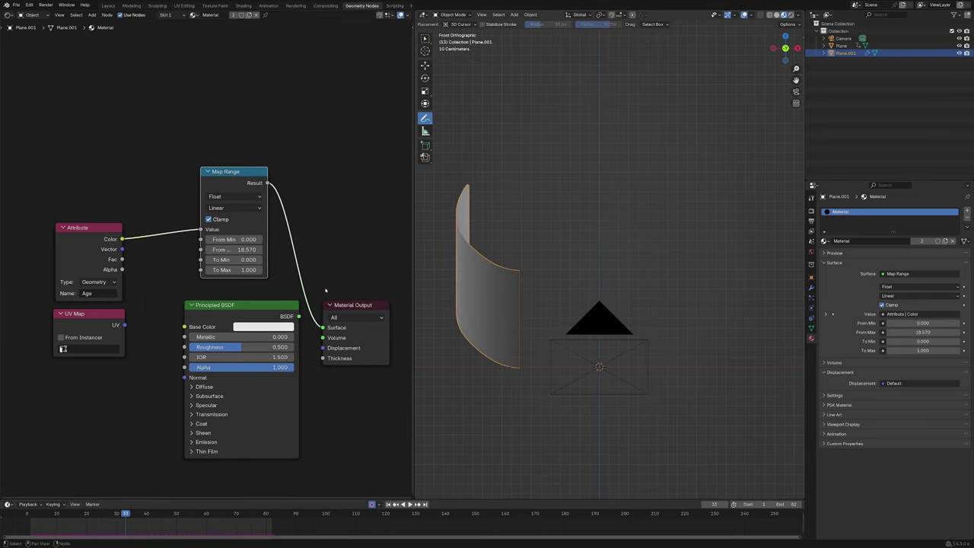
scroll(210, 259, up, 2)
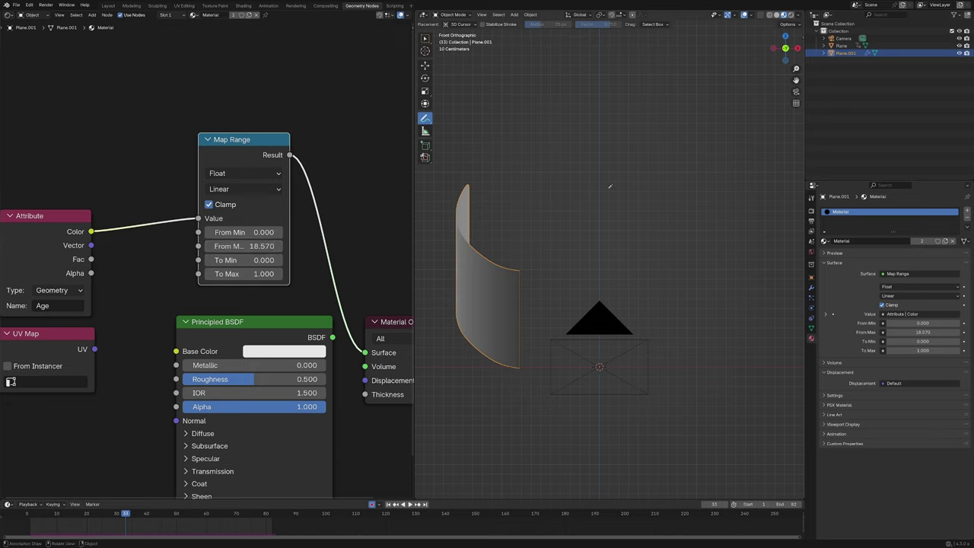
scroll(259, 193, down, 1)
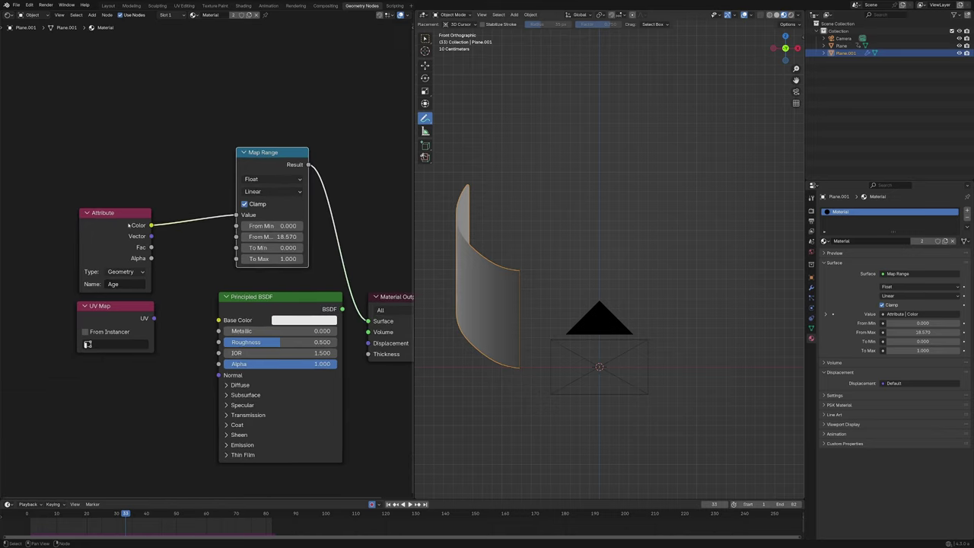
drag(128, 225, 149, 167)
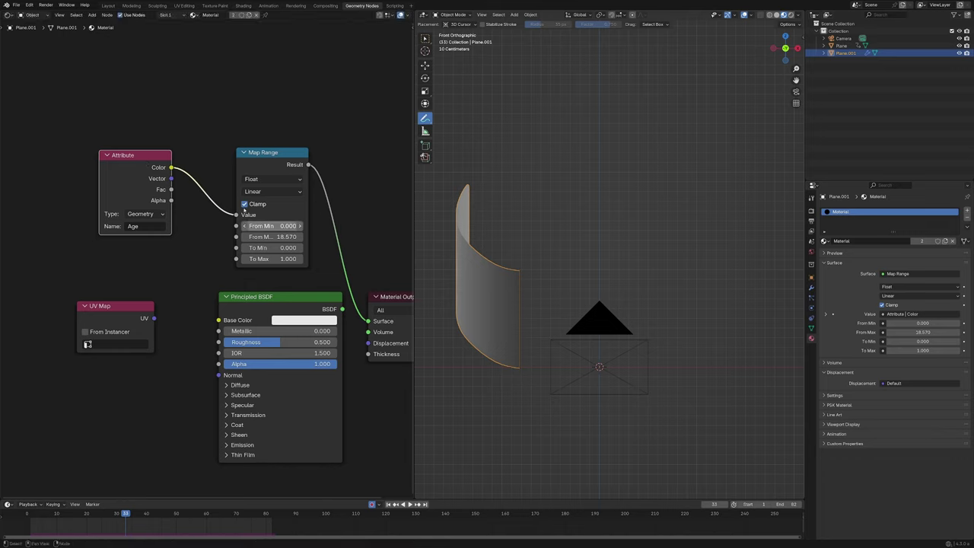
Check the Greater Than node's Threshold in the geometry node editor, and return to the shader editor.
click(9, 14)
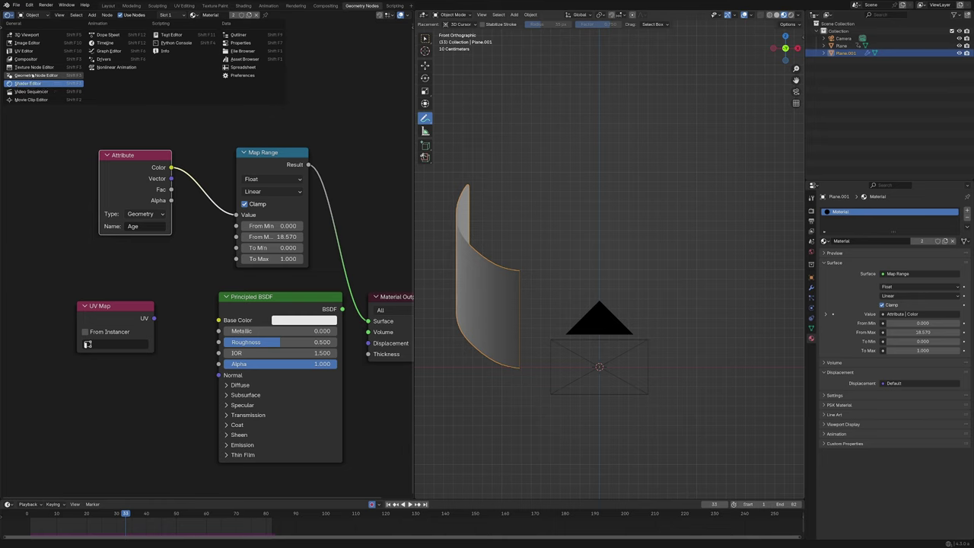
click(30, 75)
scroll(251, 266, up, 5)
middle_drag(260, 341, 234, 332)
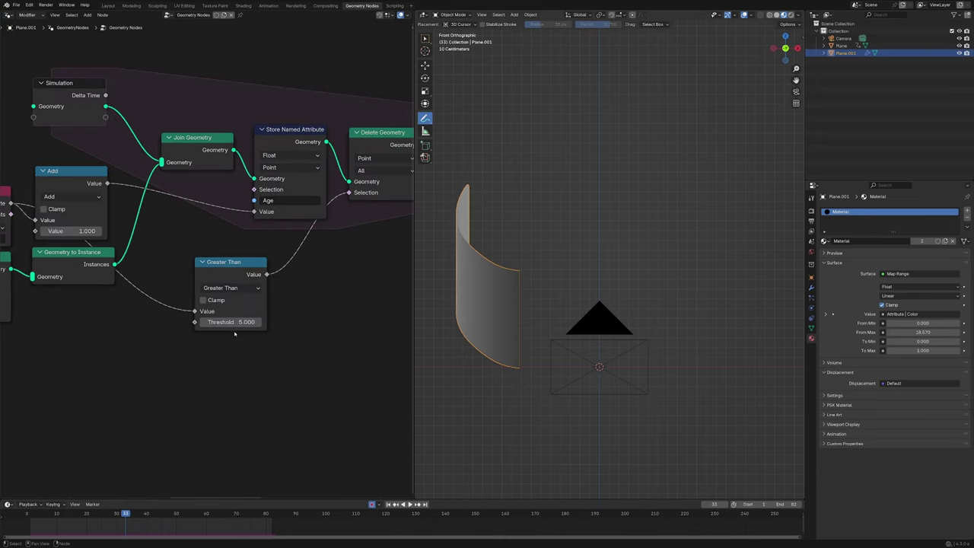
scroll(231, 321, down, 3)
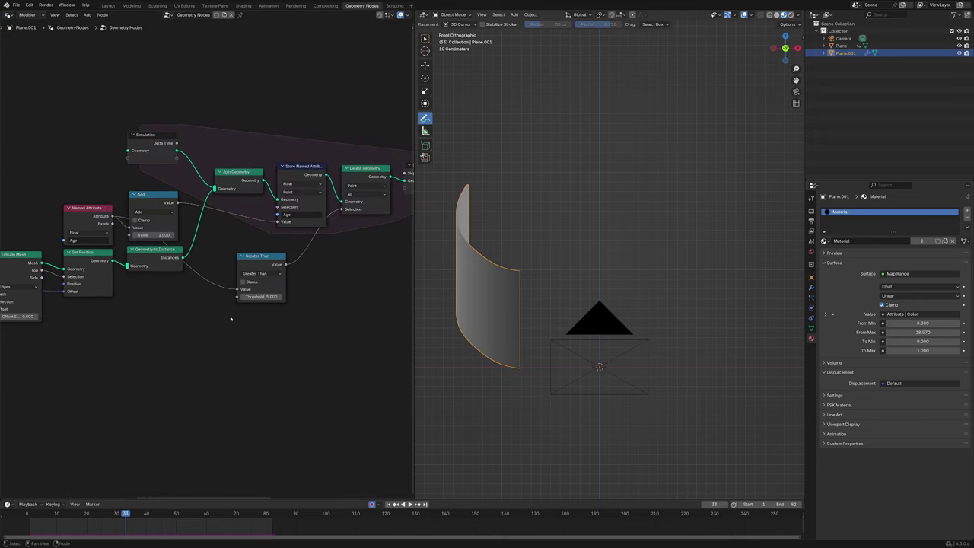
click(7, 15)
click(34, 73)
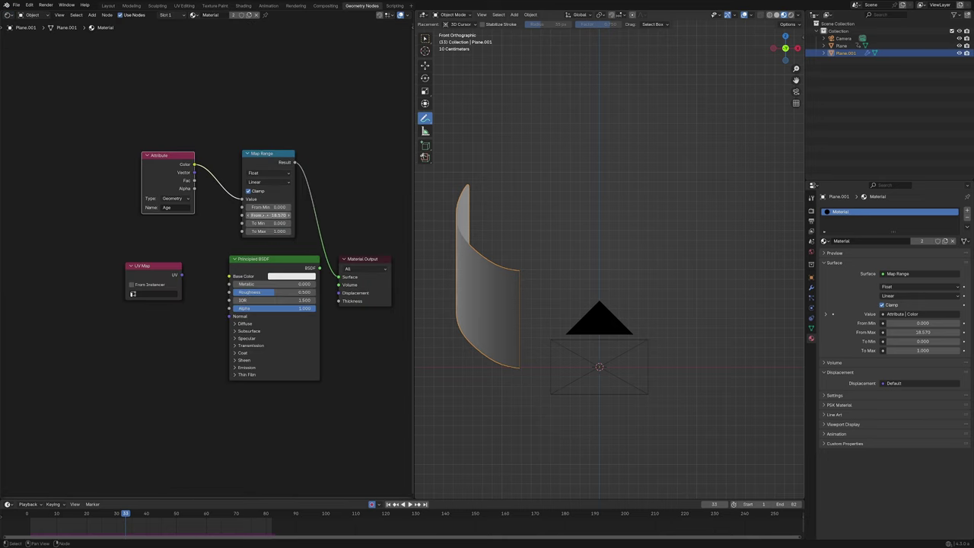
In the geometry node editor, add a Group Input node and connect it to the Greater Than node's Threshold as an exposed input.
click(9, 15)
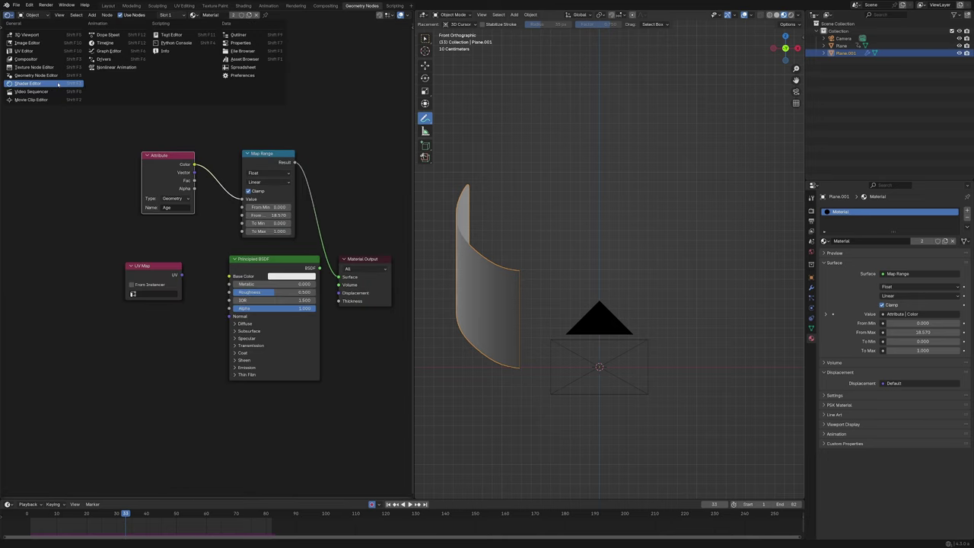
click(35, 75)
scroll(326, 218, down, 5)
scroll(249, 259, up, 6)
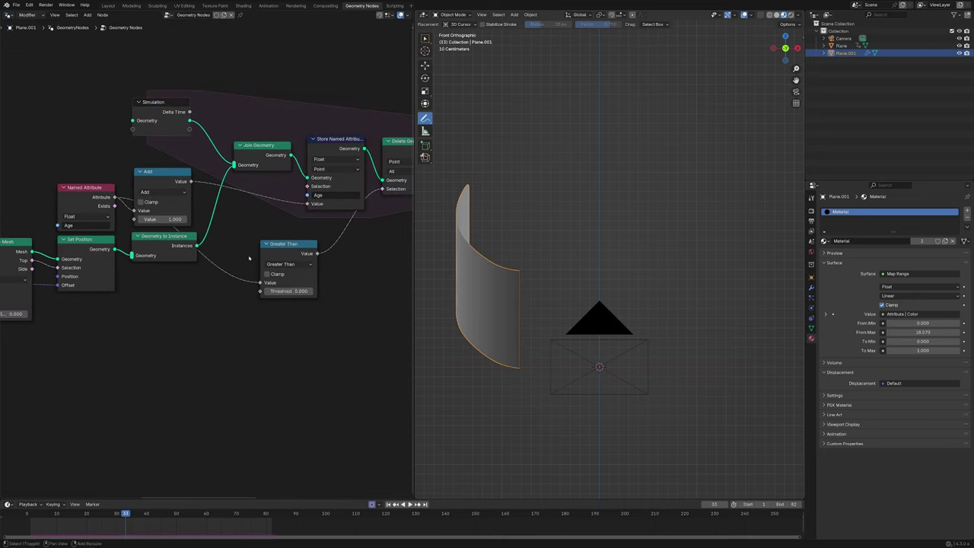
key(shift+a)
text(i)
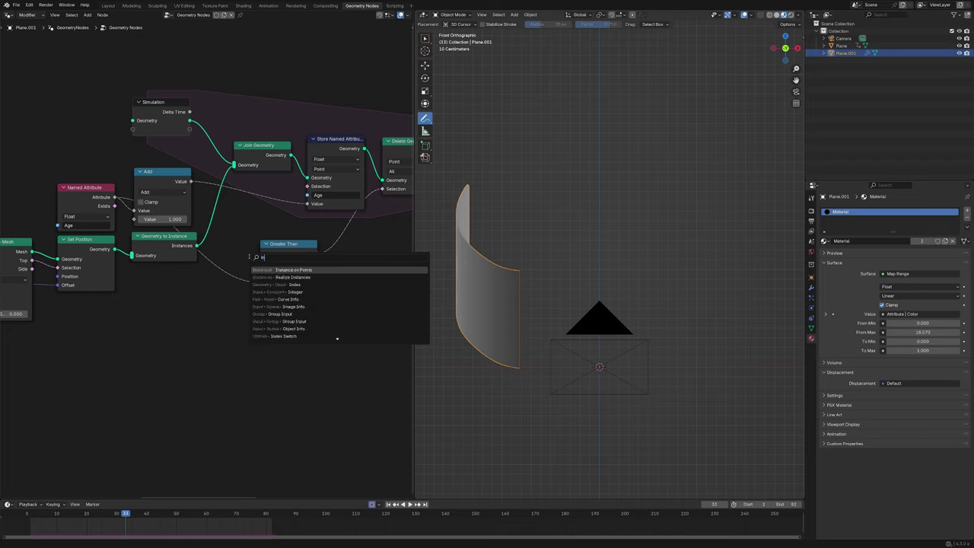
text(nput)
key(Return)
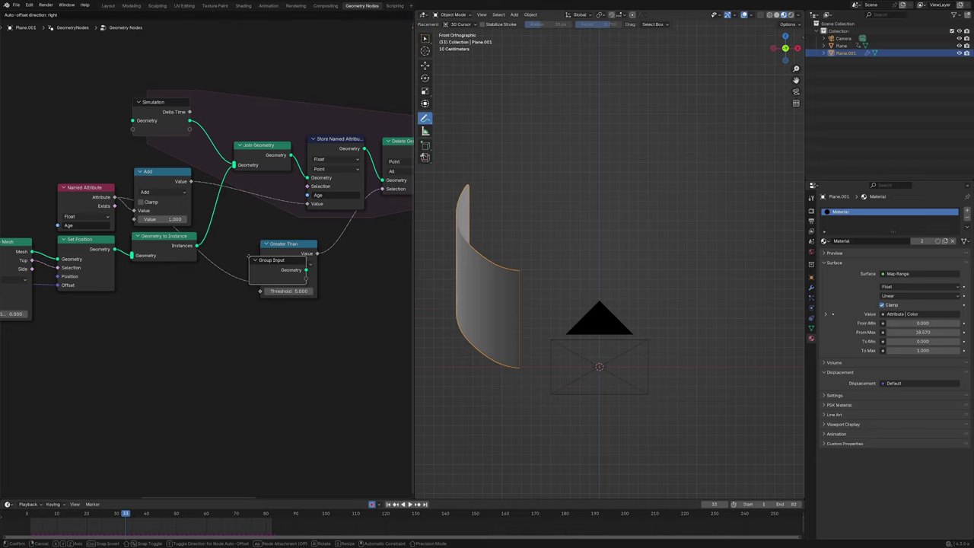
click(131, 270)
scroll(214, 258, up, 2)
drag(268, 297, 183, 298)
Change the type of the exposed Value group socket to Integer.
key(n)
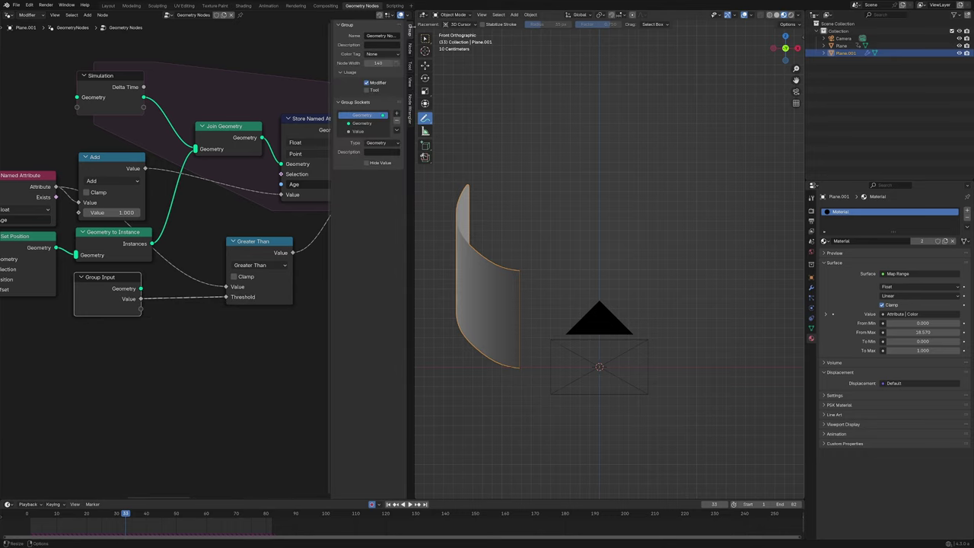
click(357, 131)
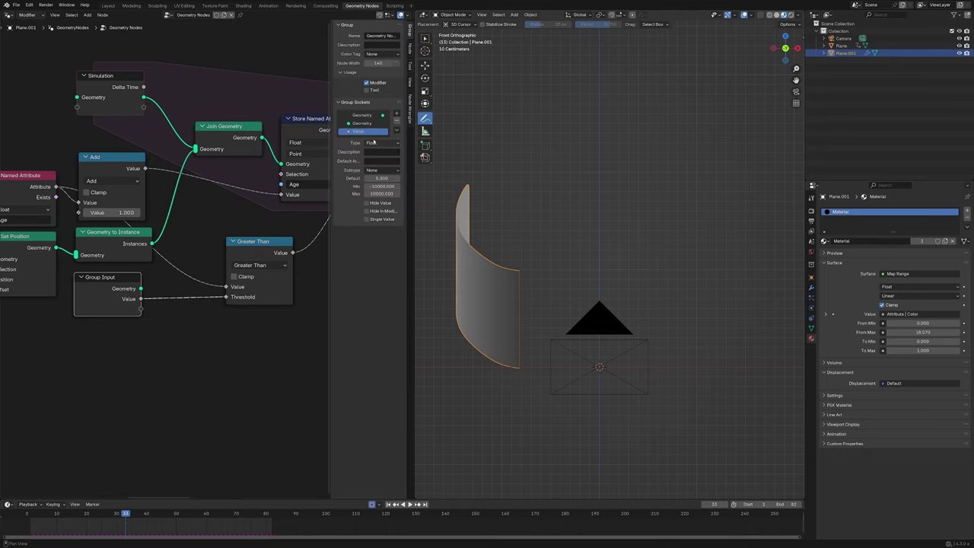
click(382, 143)
click(374, 184)
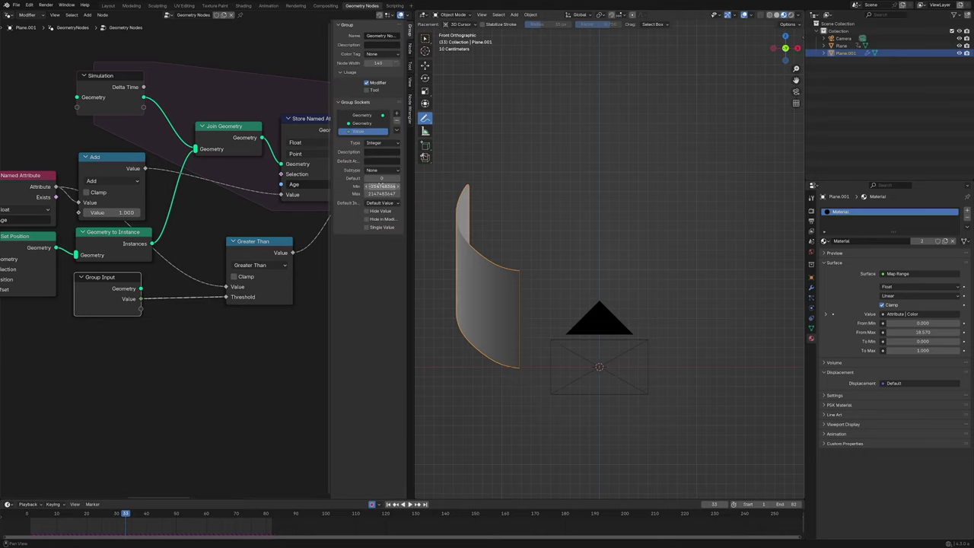
Test the GeometryNodes modifier's Value at 2 with the animation playing, and set it to 10.
click(811, 287)
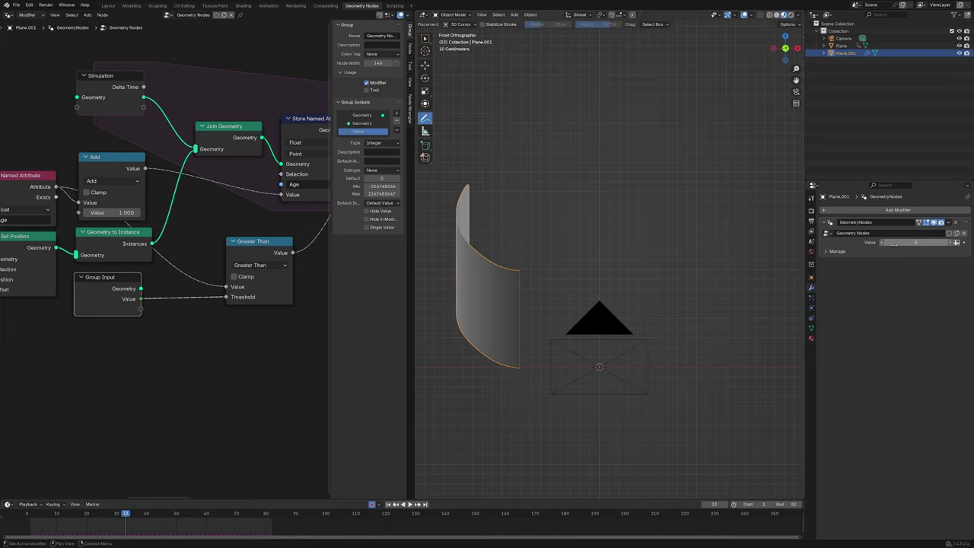
click(914, 244)
text(2)
key(Return)
key(space)
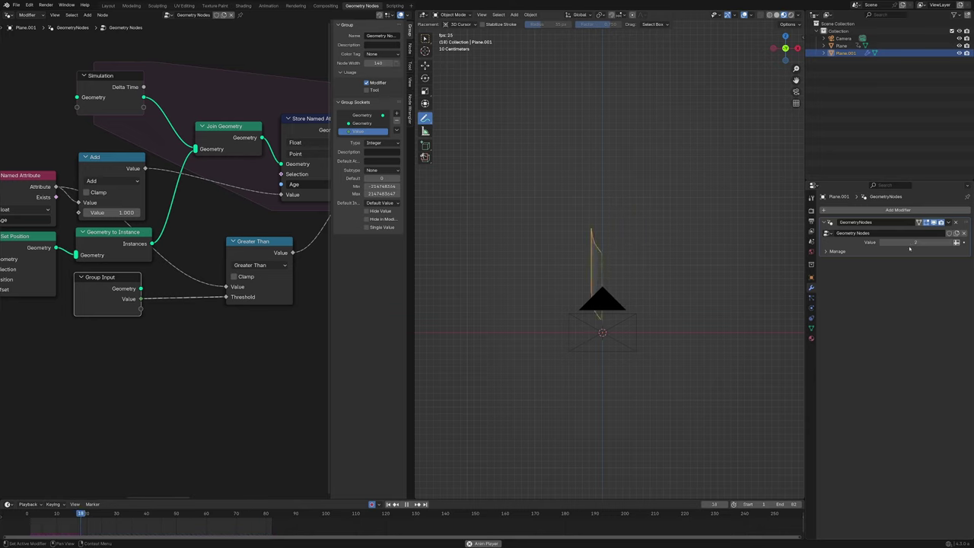
text(10)
key(Return)
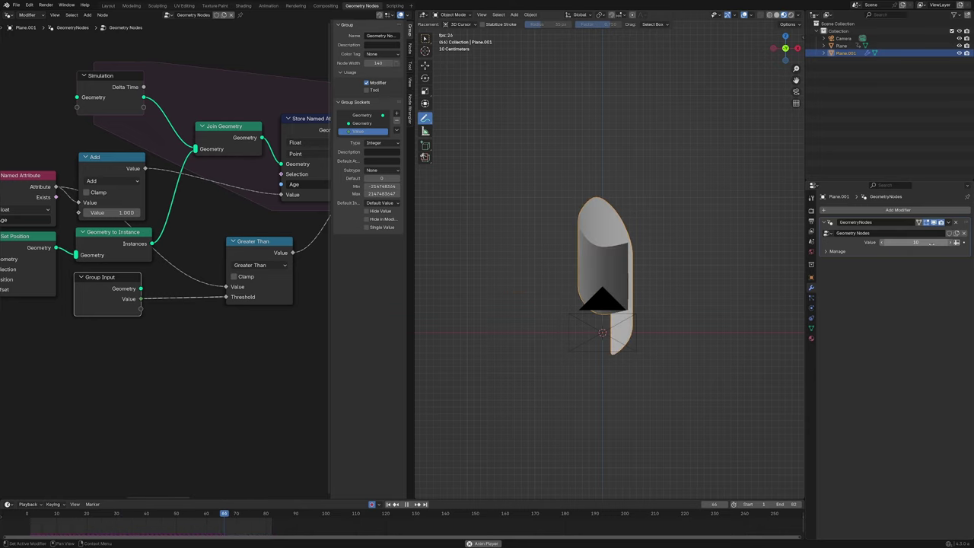
Duplicate the Group Input node beside the Subdivision Surface node and expose the subdivision Level through it.
scroll(134, 295, down, 2)
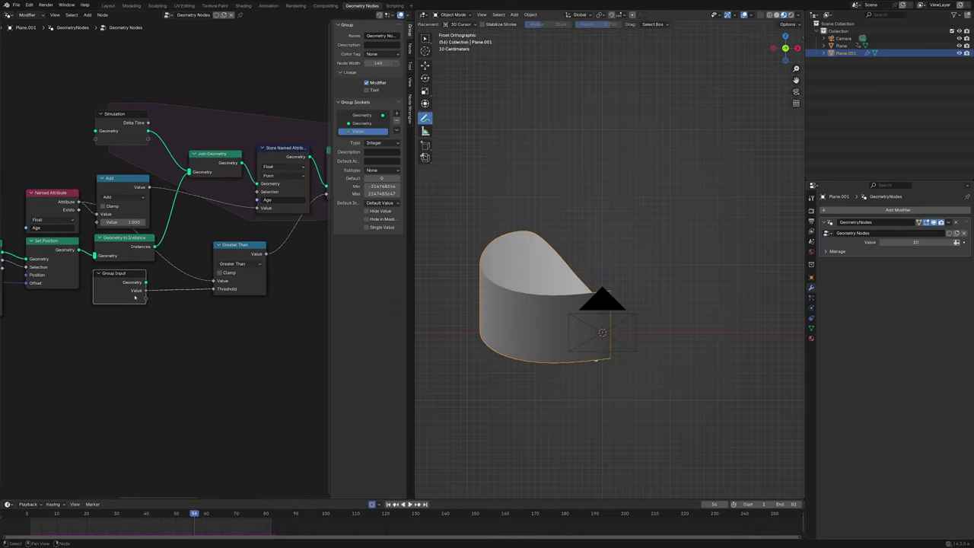
middle_drag(134, 295, 72, 278)
key(shift+d)
click(348, 286)
middle_drag(270, 269, 95, 266)
scroll(95, 265, up, 3)
scroll(235, 289, up, 1)
middle_drag(235, 288, 147, 299)
key(g)
click(263, 281)
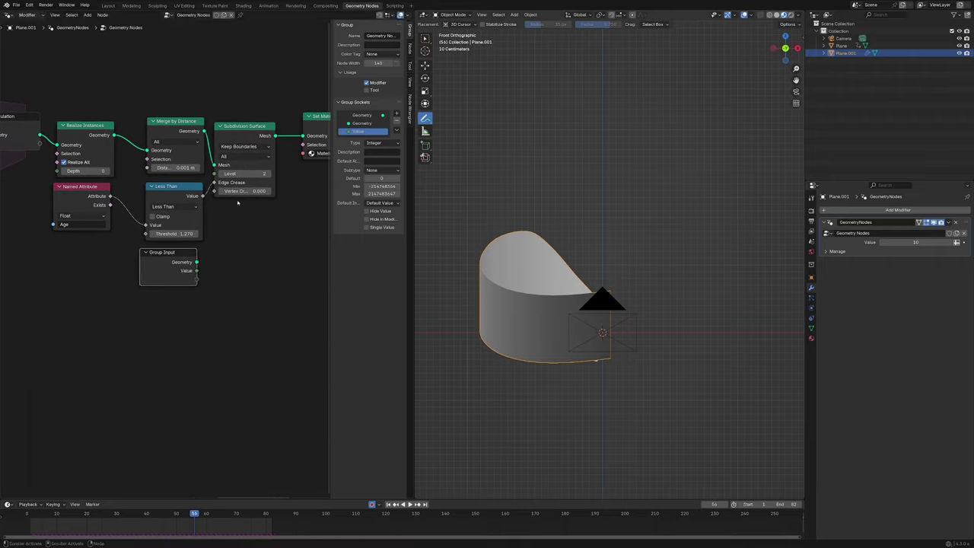
drag(214, 174, 197, 280)
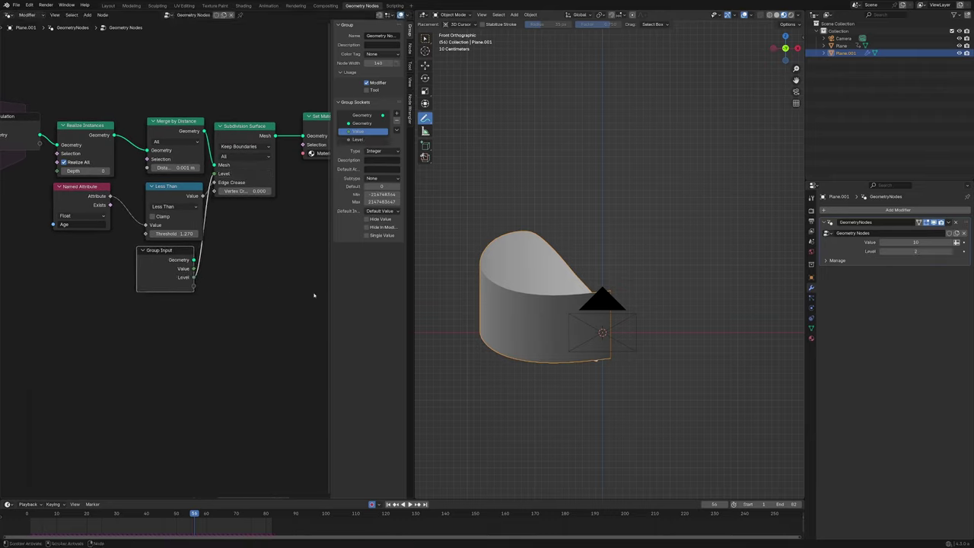
Duplicate the Group Input node beside the Object Info node and expose its Object field as a group input.
scroll(203, 302, down, 3)
middle_drag(81, 274, 266, 288)
click(267, 287)
scroll(237, 293, down, 3)
key(shift+d)
click(17, 226)
middle_drag(30, 242, 182, 245)
scroll(183, 246, up, 6)
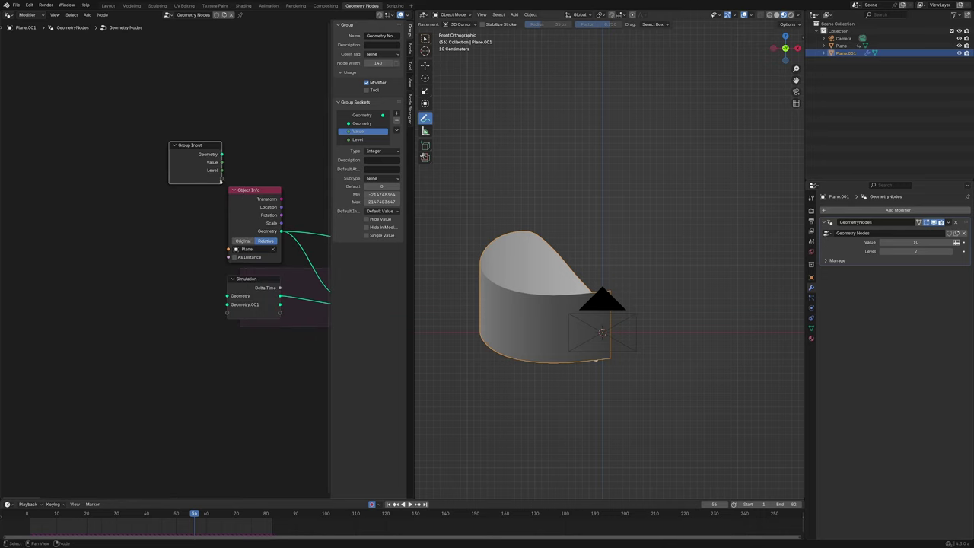
drag(189, 173, 183, 256)
scroll(249, 255, up, 3)
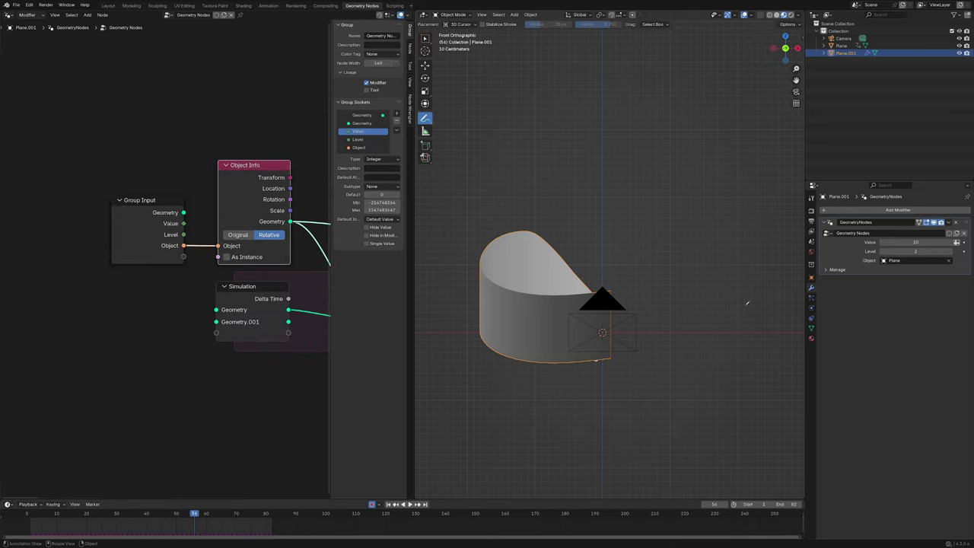
Rename the Value group socket to Trail Length and the Level socket to Subd.
key(Home)
double_click(365, 131)
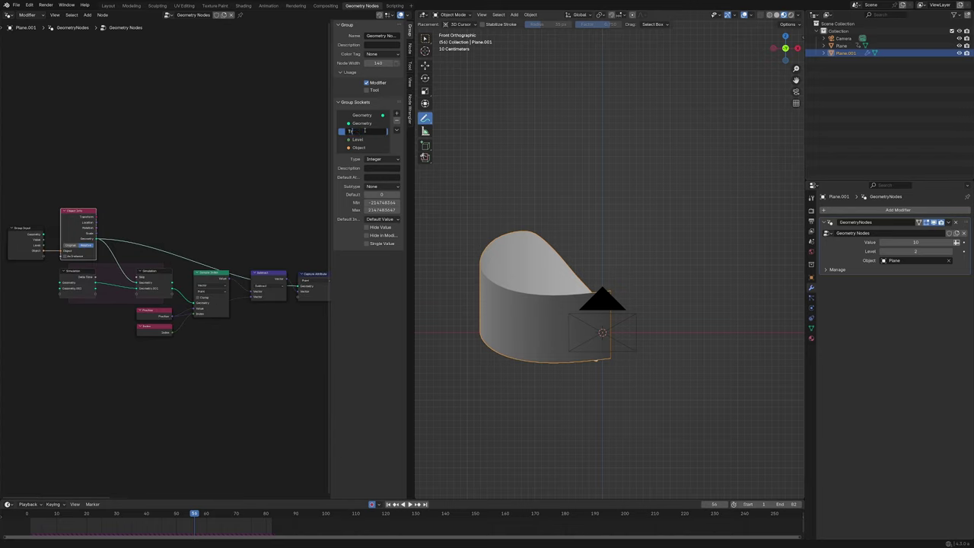
double_click(372, 139)
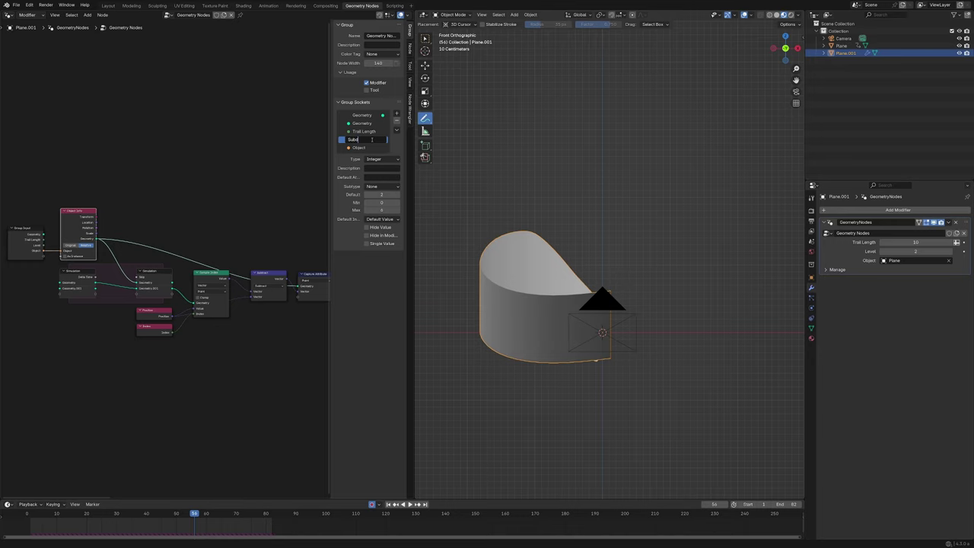
key(Return)
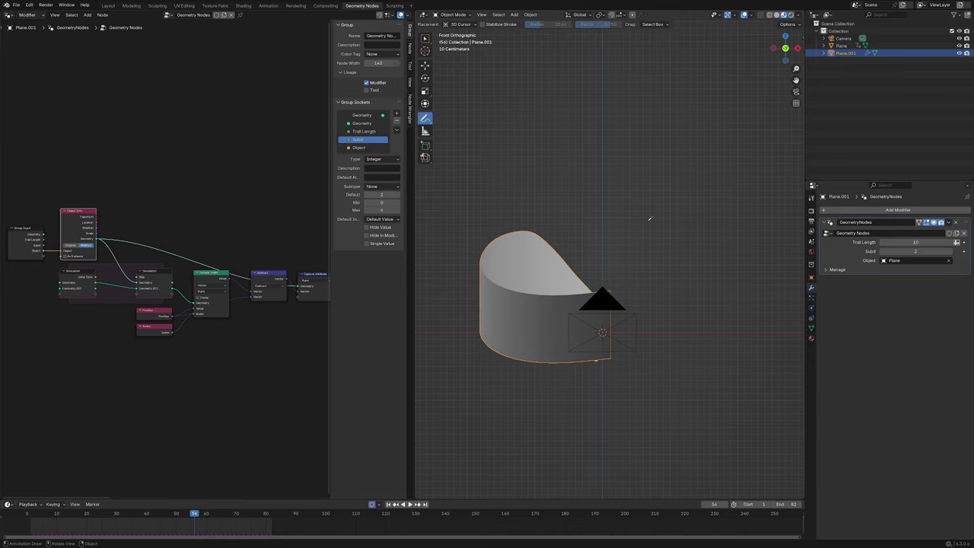
scroll(628, 368, up, 1)
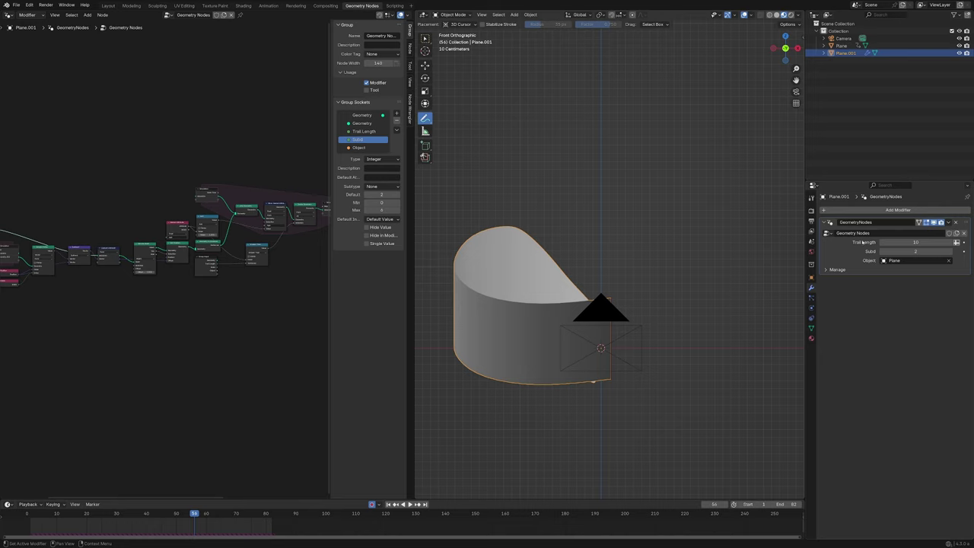
click(8, 15)
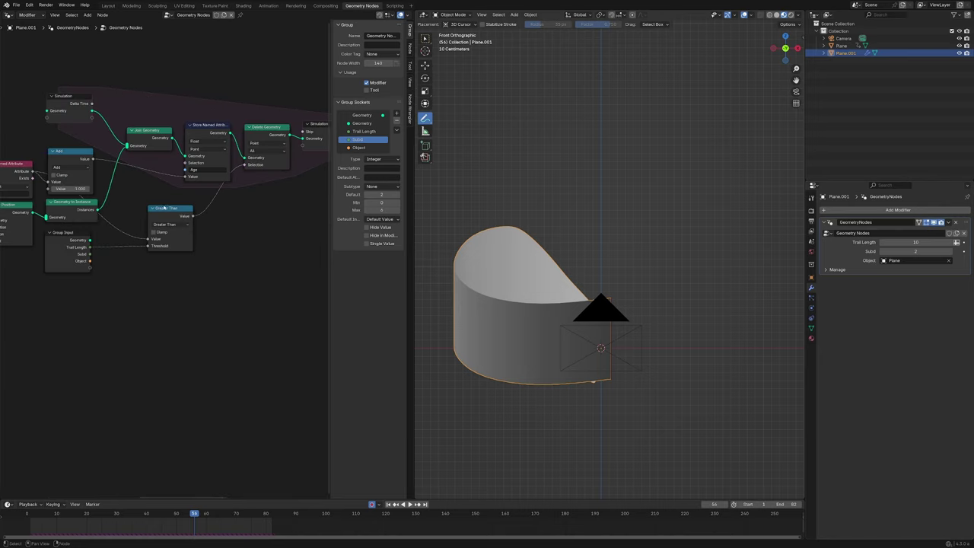
Make room before the Viewer and Group Output nodes and add a Store Named Attribute node after Set Material.
middle_drag(164, 208, 200, 238)
drag(177, 150, 298, 253)
key(g)
click(310, 250)
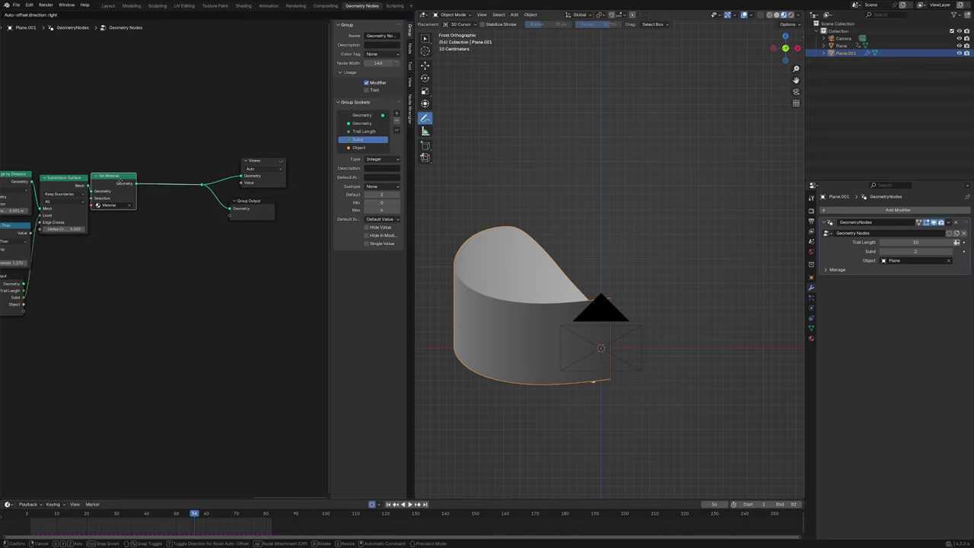
key(shift+a)
text(store)
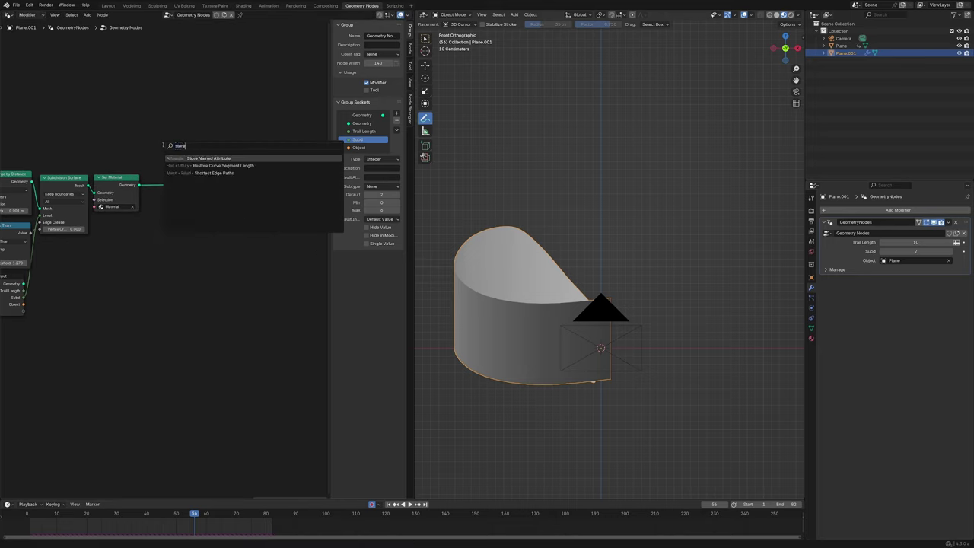
key(Return)
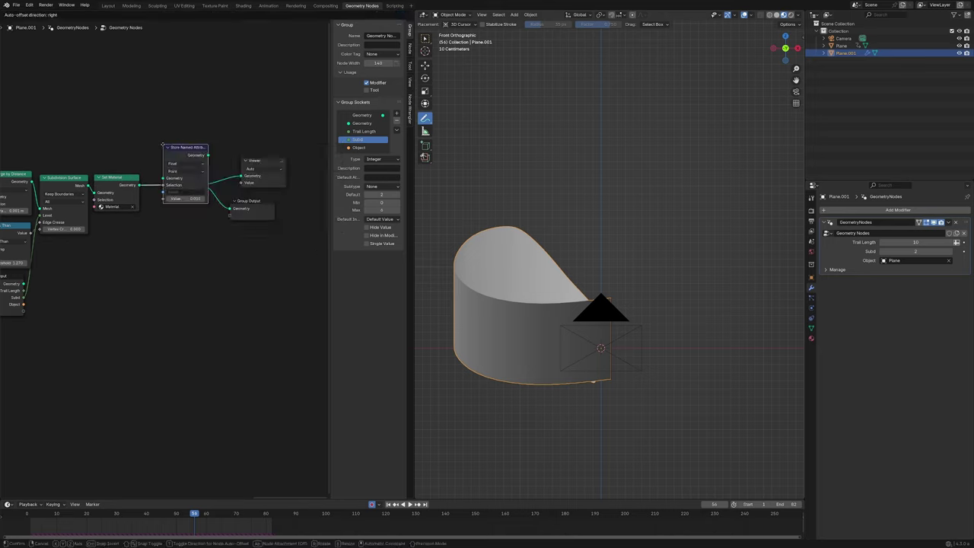
click(157, 165)
Feed the group's Trail Length input into the new Store Named Attribute's Value and name the attribute TrailLength.
middle_drag(156, 165, 253, 146)
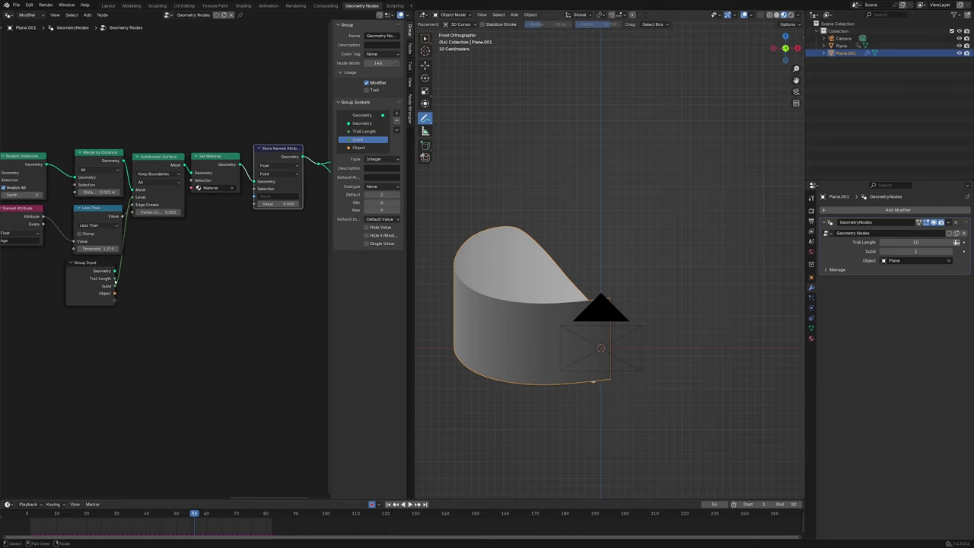
drag(114, 285, 254, 204)
middle_drag(290, 198, 231, 240)
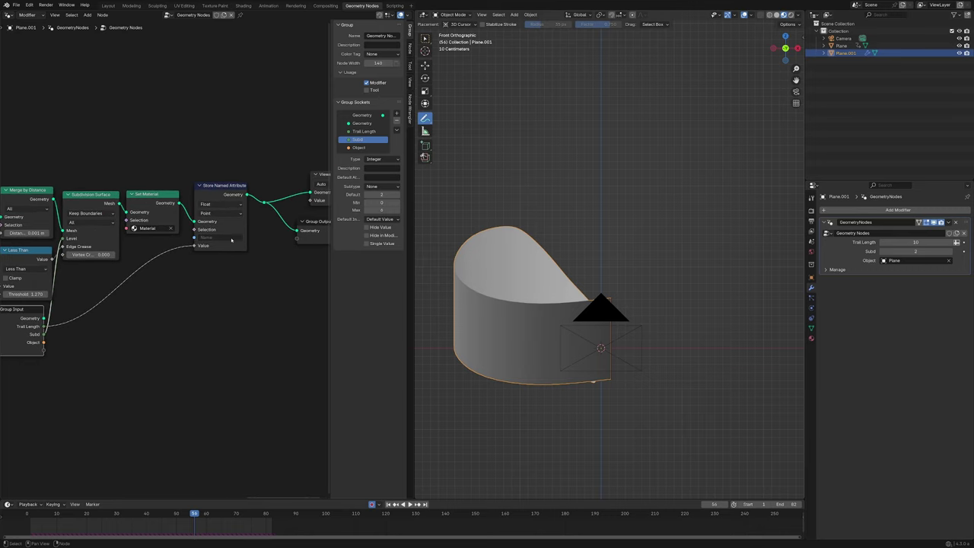
click(231, 238)
text(TrailL)
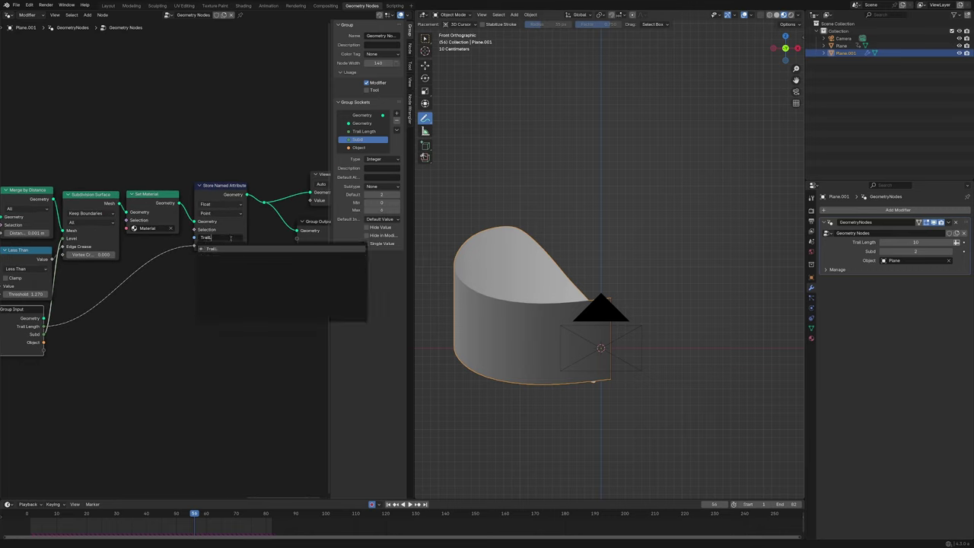
text(ength)
click(213, 246)
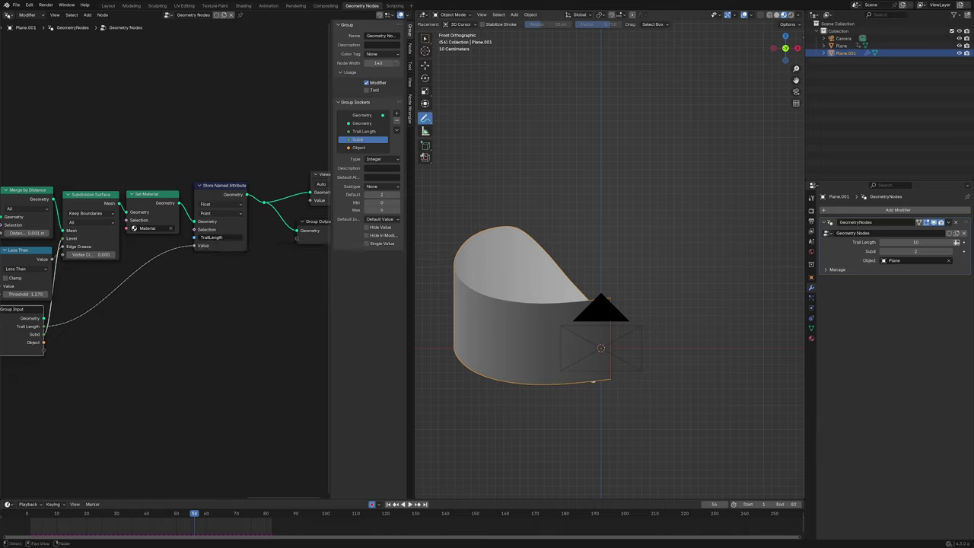
Switch the node editor to the Shader Editor and duplicate the Age Attribute node with the name TrailLength.
click(8, 15)
click(30, 84)
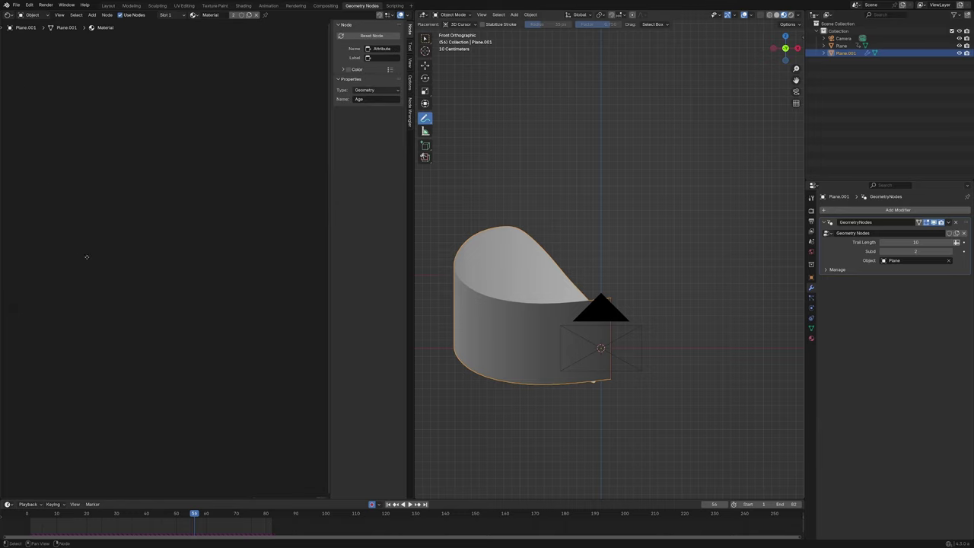
middle_drag(86, 258, 198, 267)
scroll(46, 257, up, 4)
middle_drag(129, 258, 198, 254)
scroll(69, 253, up, 14)
drag(85, 157, 70, 62)
key(shift+d)
click(71, 179)
text(TrailLength)
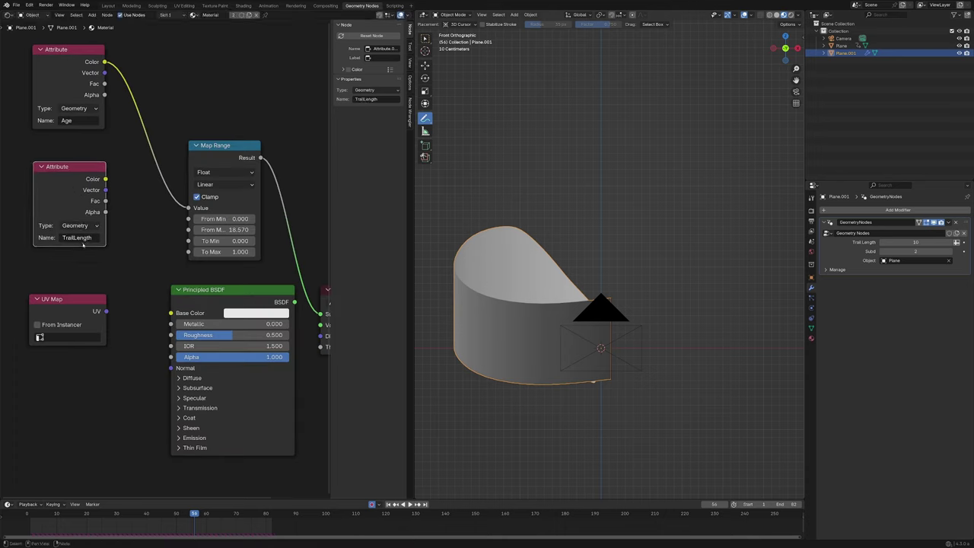
Connect the TrailLength attribute's Color to the Map Range node's From Max and move Material Output farther away.
mouse_move(77, 200)
mouse_down()
mouse_move(75, 179)
mouse_move(166, 162)
mouse_move(188, 230)
mouse_up()
scroll(323, 297, down, 7)
middle_drag(323, 297, 169, 272)
drag(179, 270, 286, 202)
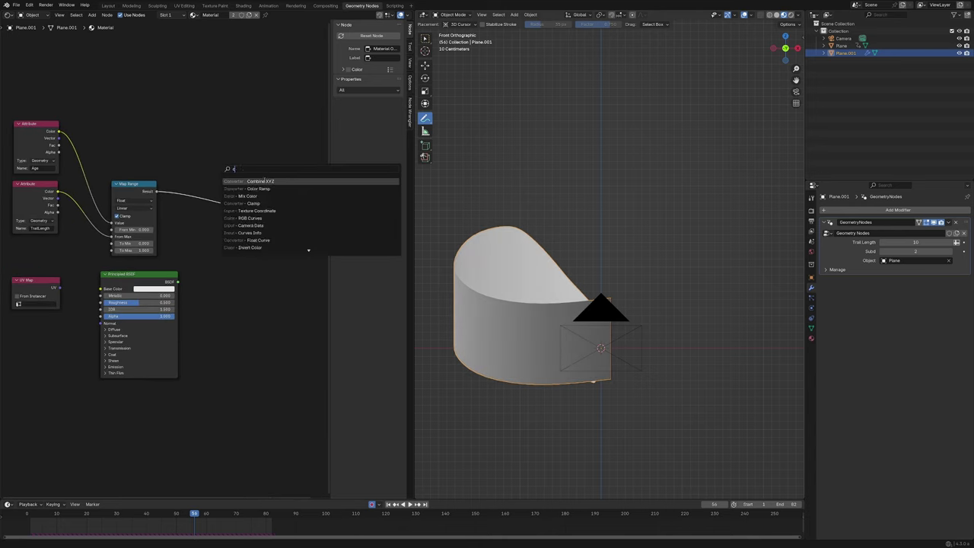
click(258, 210)
drag(261, 197, 182, 199)
drag(215, 173, 224, 174)
key(ctrl+x)
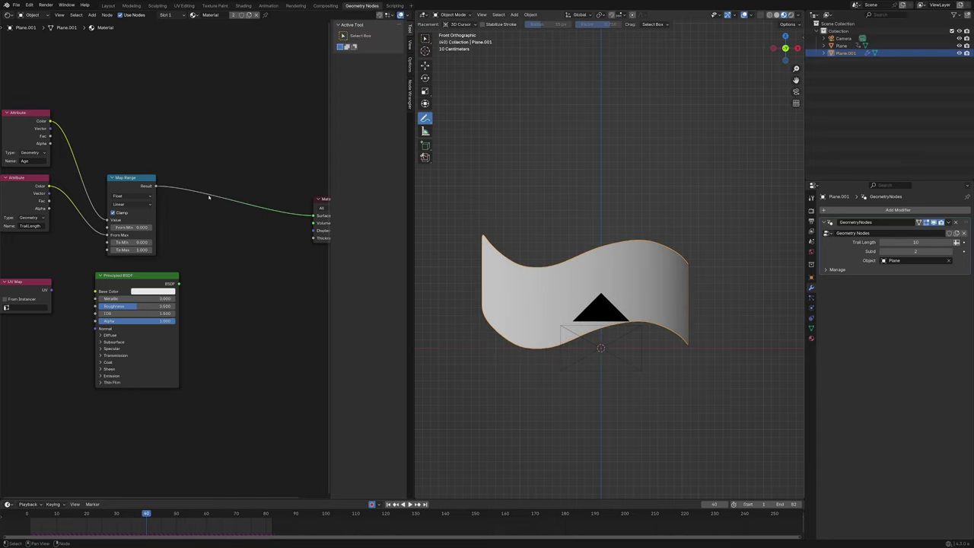
Move the Principled BSDF between Map Range and Material Output and connect the Map Range Result to its Alpha.
drag(143, 276, 249, 253)
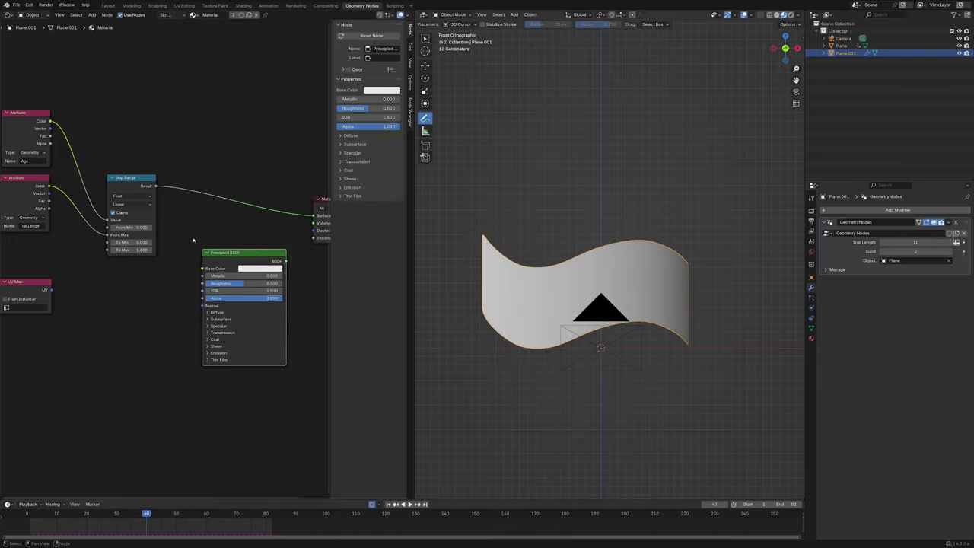
scroll(193, 239, up, 1)
middle_drag(184, 232, 168, 230)
drag(138, 180, 188, 301)
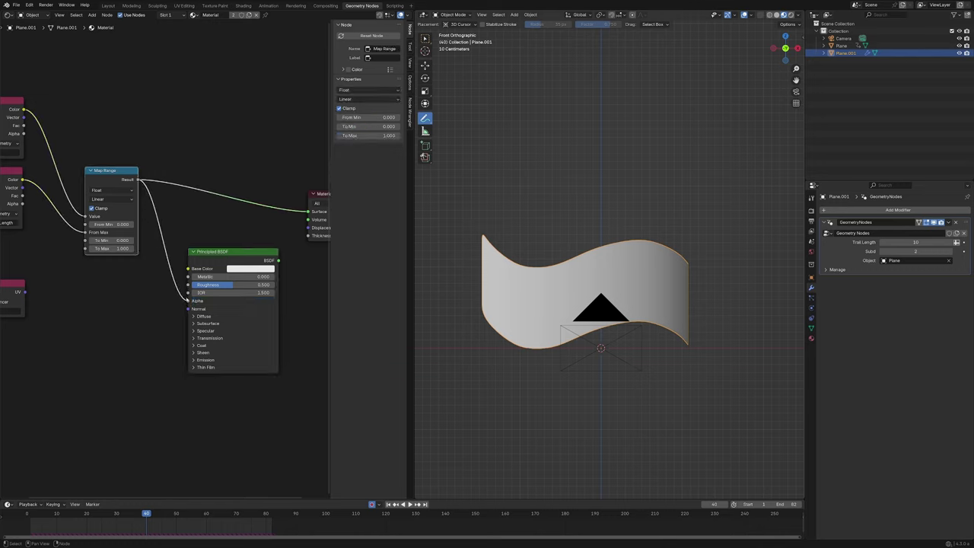
Insert an Invert Color node on the link between the Map Range Result and the Principled BSDF's Alpha.
drag(223, 252, 253, 254)
middle_drag(254, 243, 133, 256)
key(shift+a)
click(93, 195)
key(Escape)
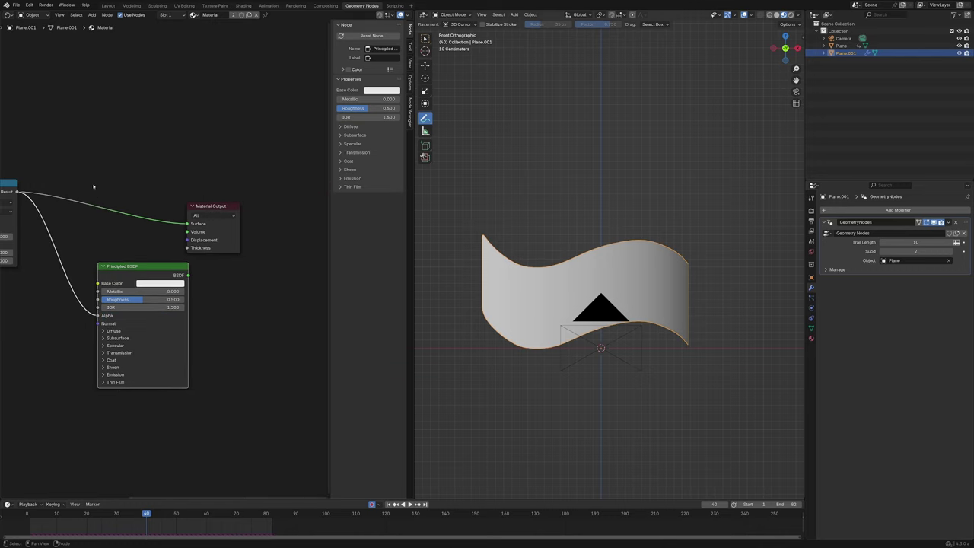
key(shift+a)
click(94, 182)
text(invert)
key(Return)
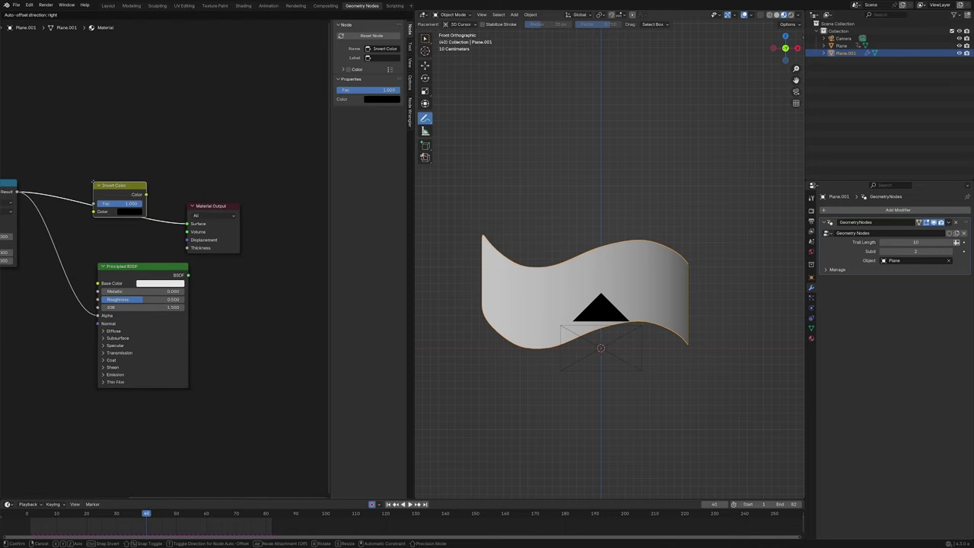
click(45, 243)
Connect the Principled BSDF to the Material Output's Surface and space the two nodes apart.
ctrl+shift+click(152, 276)
drag(152, 277, 138, 270)
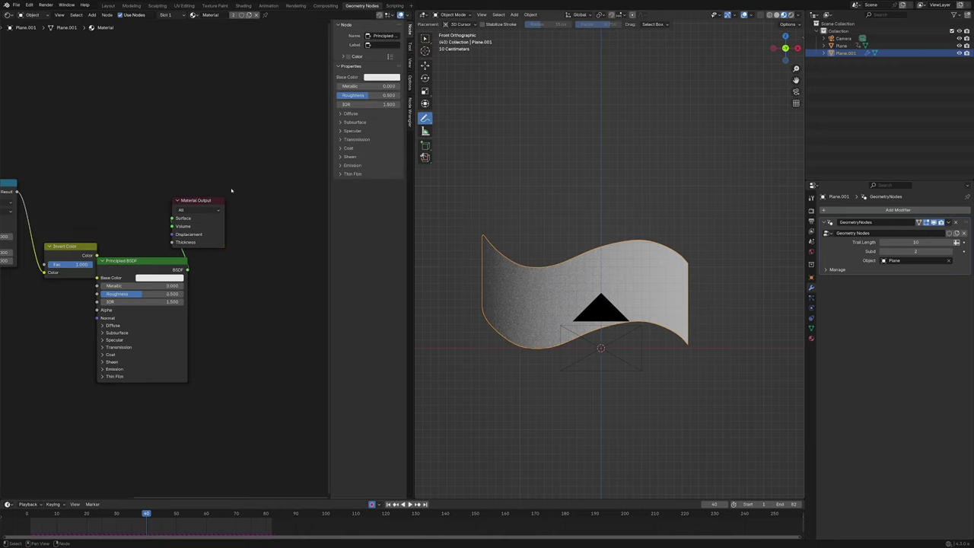
drag(233, 173, 183, 286)
key(g)
click(231, 272)
drag(282, 267, 235, 236)
key(g)
click(286, 282)
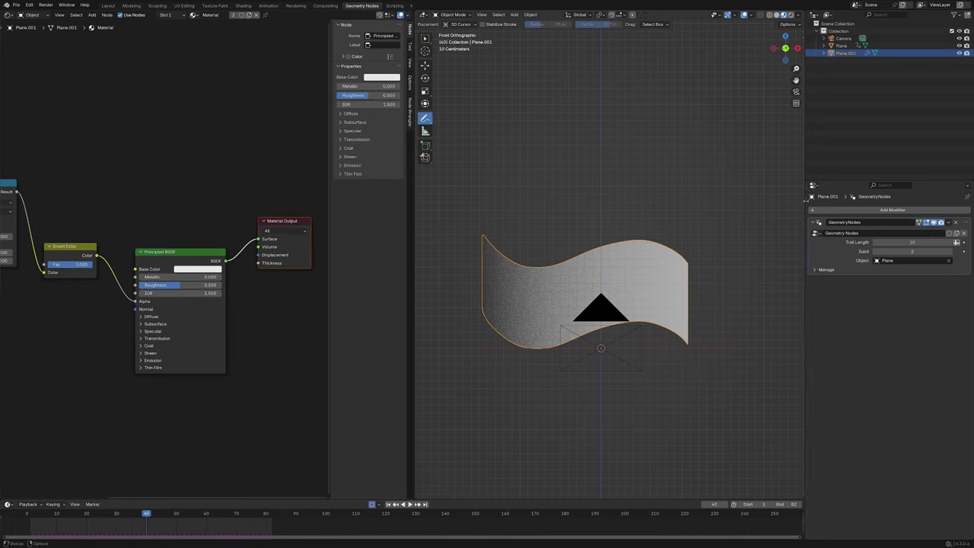
Set the scene's render engine to EEVEE.
click(811, 338)
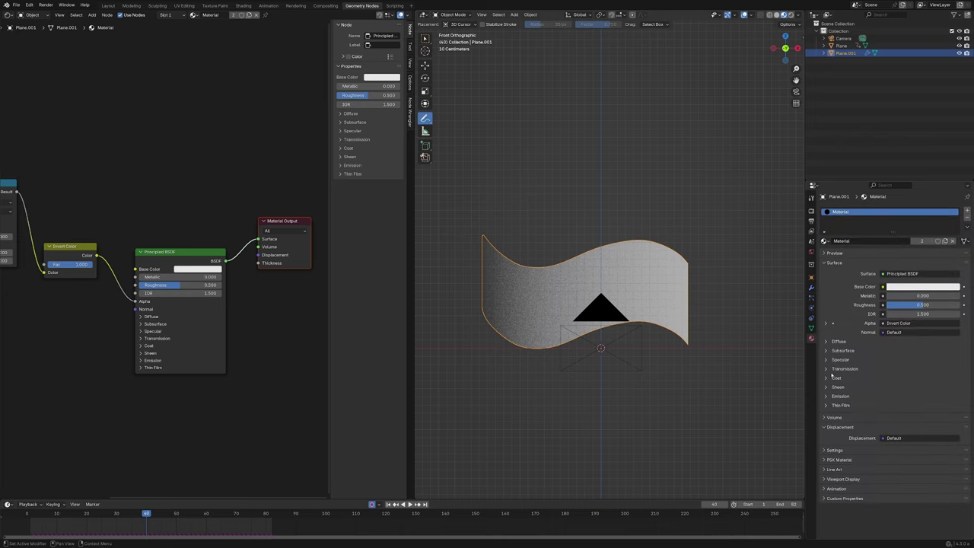
click(811, 211)
click(901, 211)
click(895, 219)
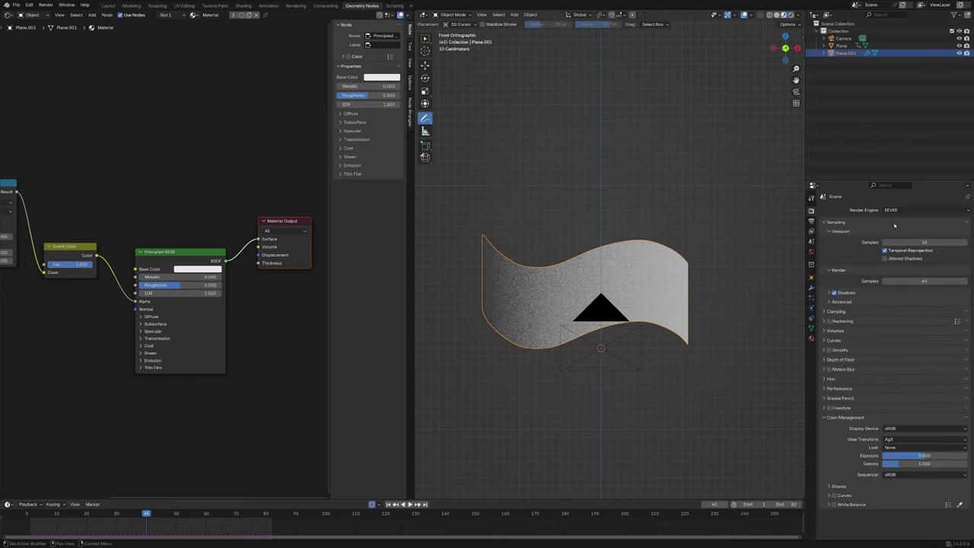
Set the trail material's Render Method to Blended in its surface settings.
click(811, 338)
scroll(907, 439, down, 3)
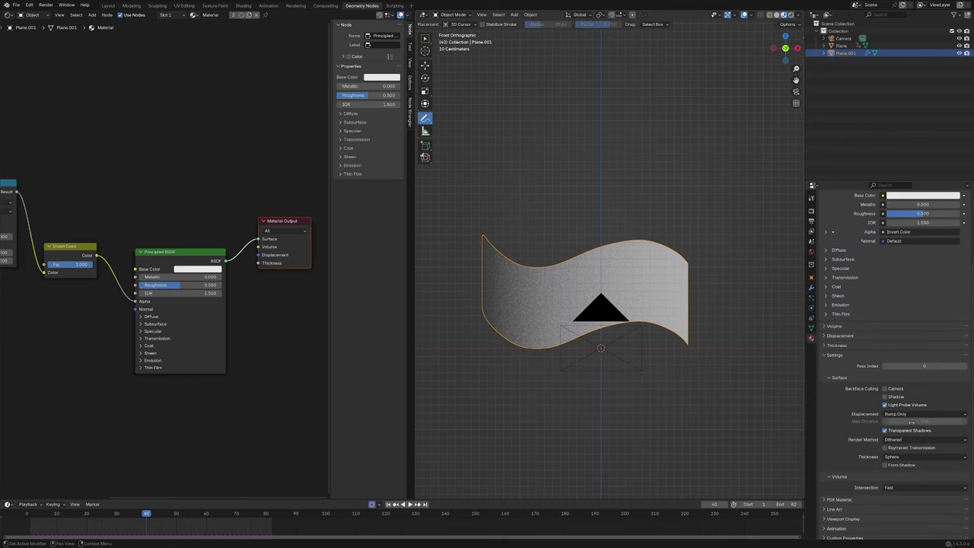
click(906, 440)
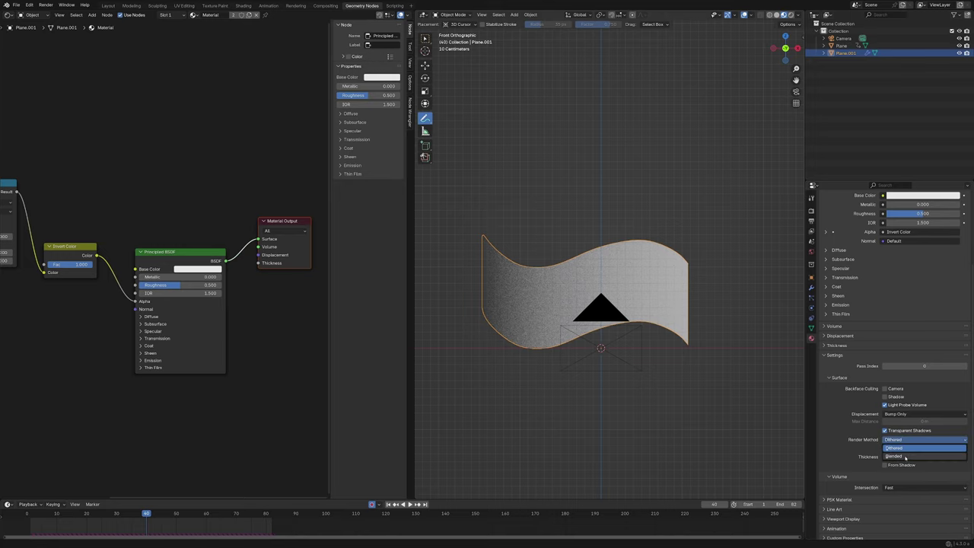
click(895, 456)
Play the animation to check the trail's transparency fade, and show the viewport overlays again.
key(space)
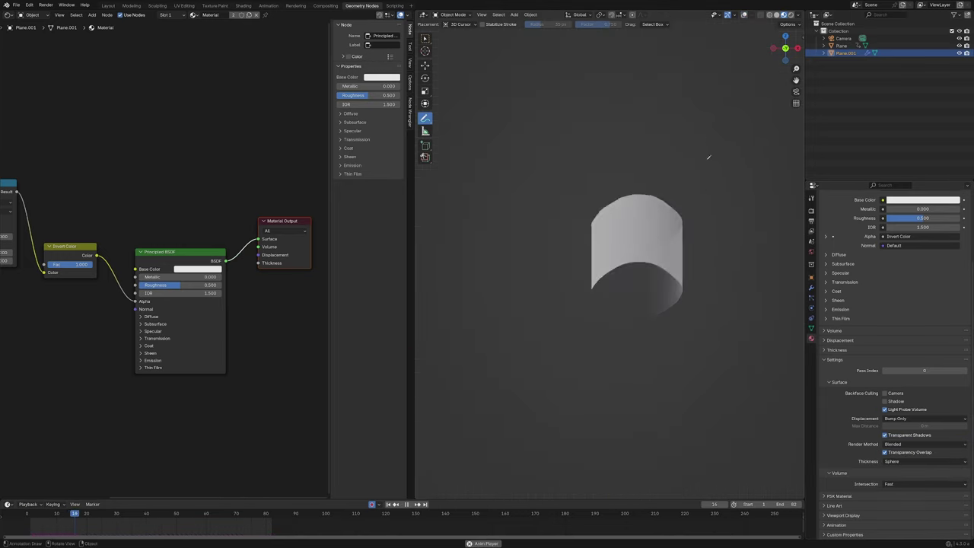
key(space)
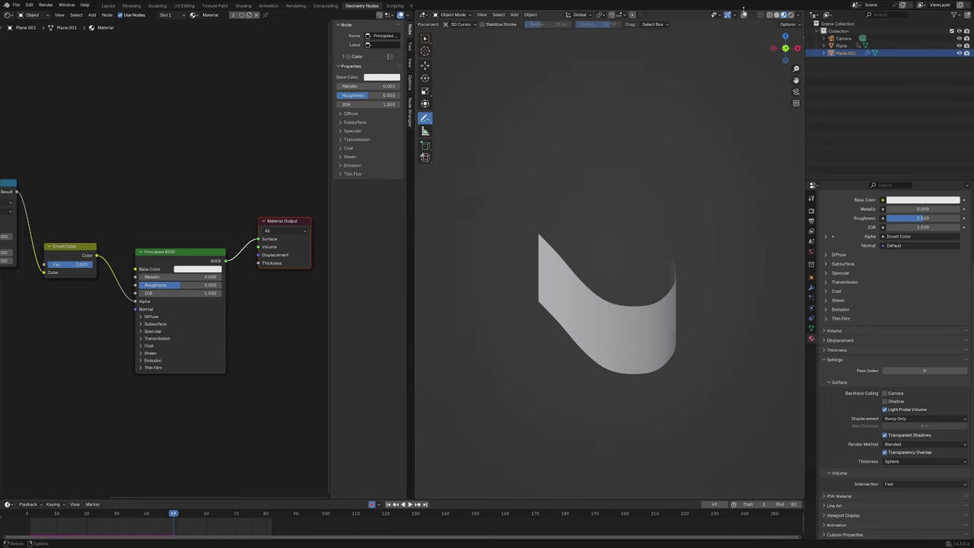
click(744, 15)
scroll(567, 239, up, 2)
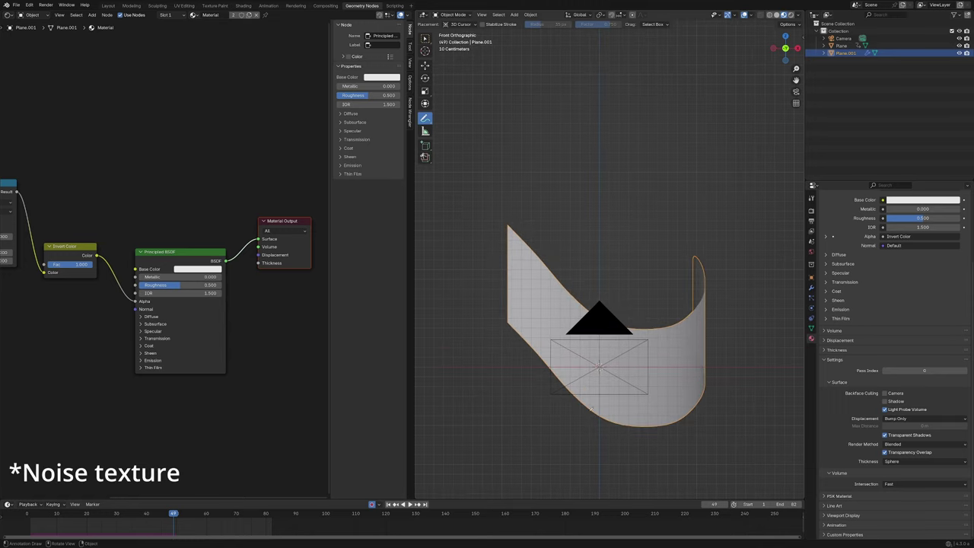
Preview the Map Range node's result directly on the trail and move the timeline to frame 39.
scroll(94, 278, down, 4)
scroll(165, 295, up, 2)
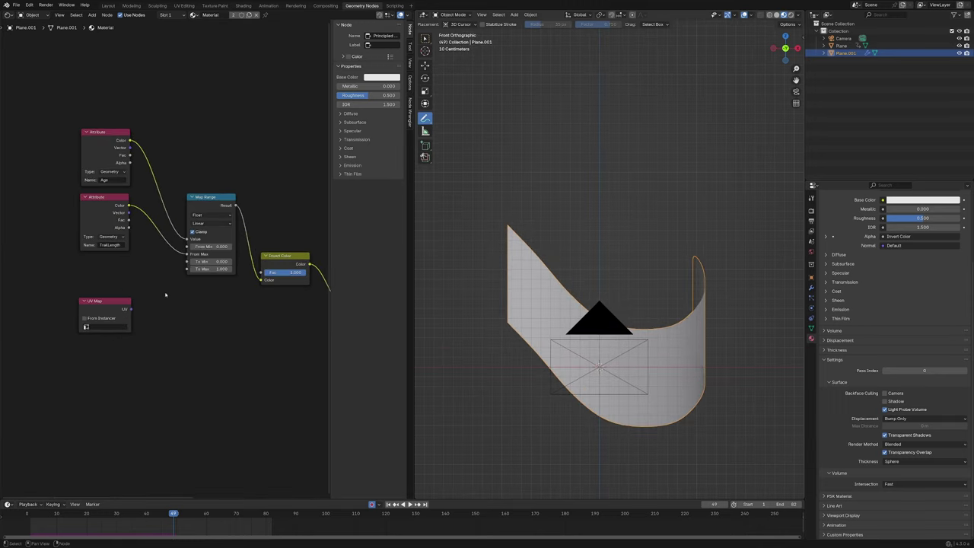
middle_drag(275, 361, 178, 321)
middle_drag(115, 309, 186, 322)
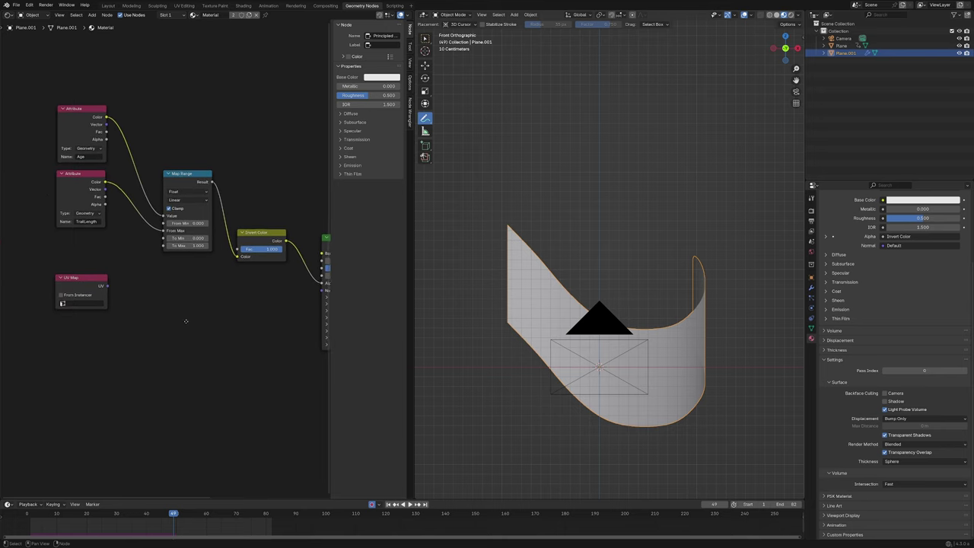
middle_drag(268, 210, 244, 221)
click(145, 184)
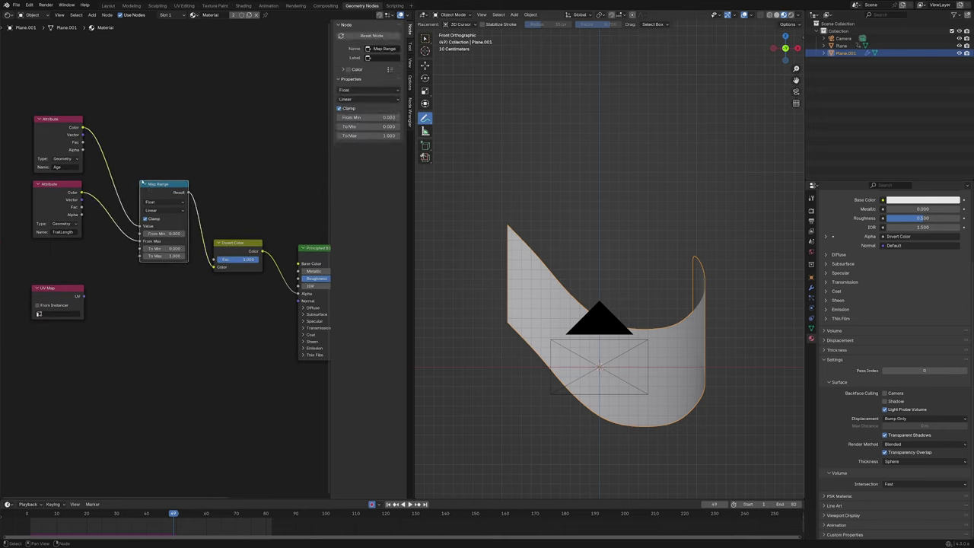
ctrl+shift+click(174, 191)
drag(171, 513, 147, 503)
key(space)
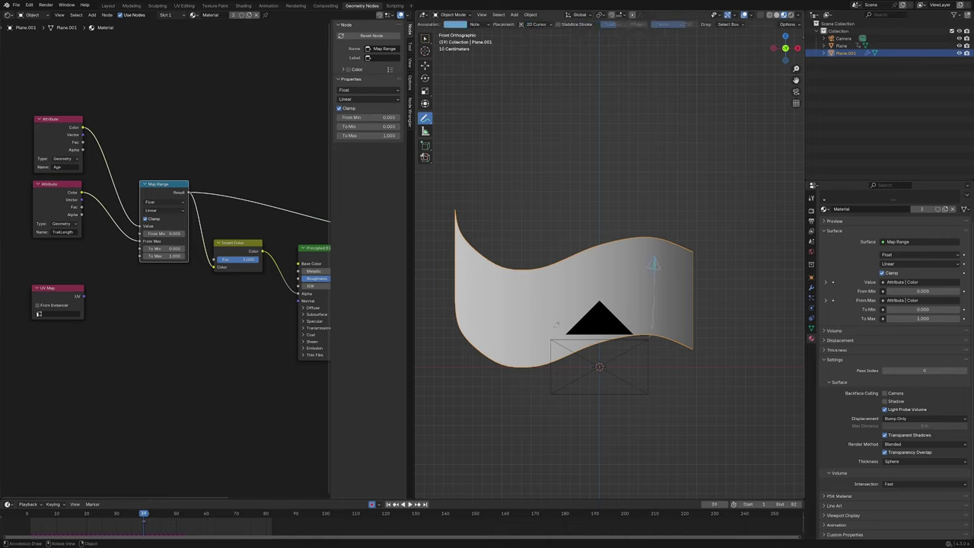
Switch the node editor back to the Geometry Node Editor and open the Plane object in edit mode.
click(7, 15)
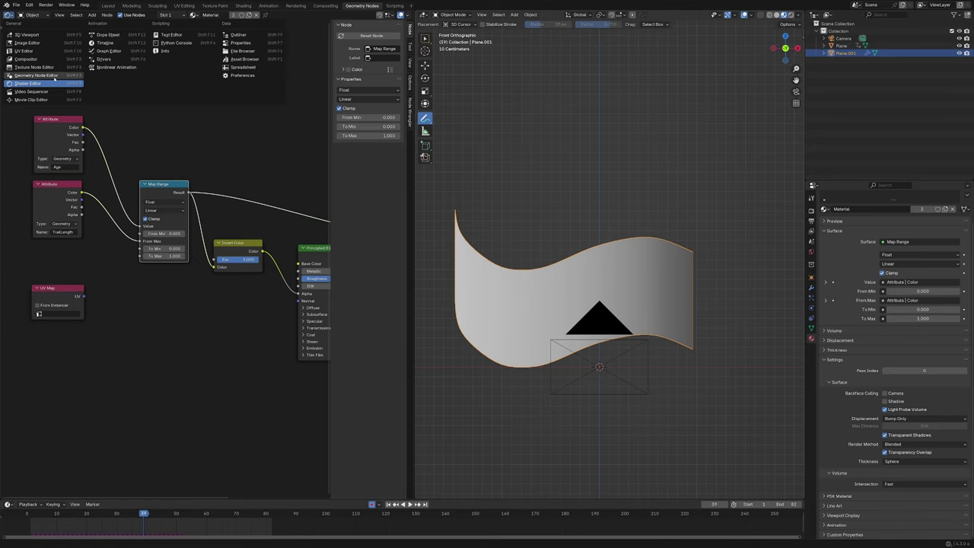
click(54, 77)
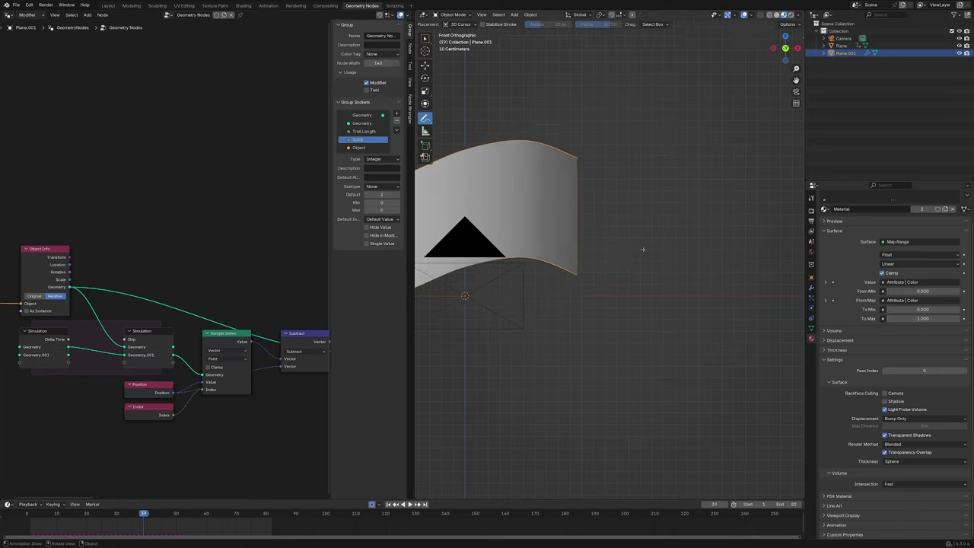
click(841, 45)
key(Tab)
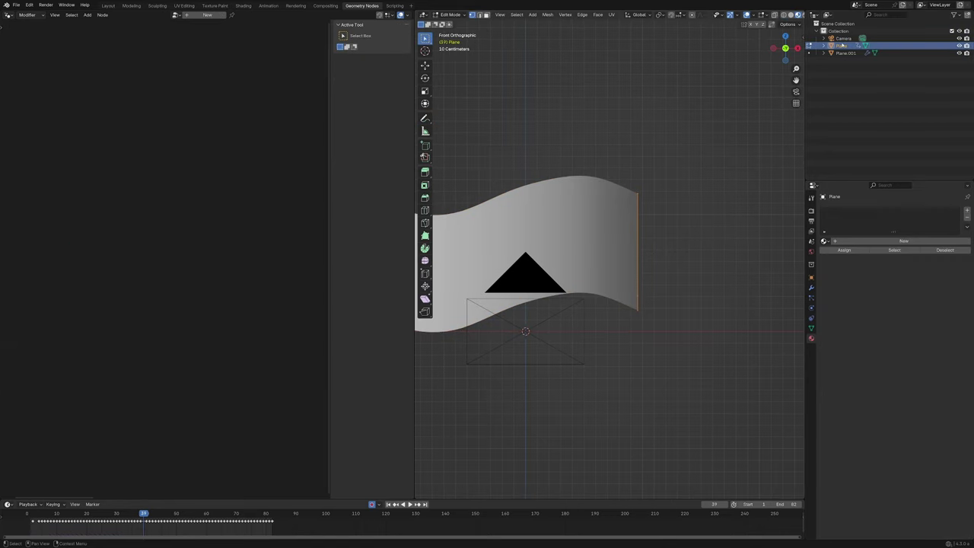
Examine the Plane's vertices one by one along its vertical edge, from the lowest to the highest.
scroll(685, 267, up, 5)
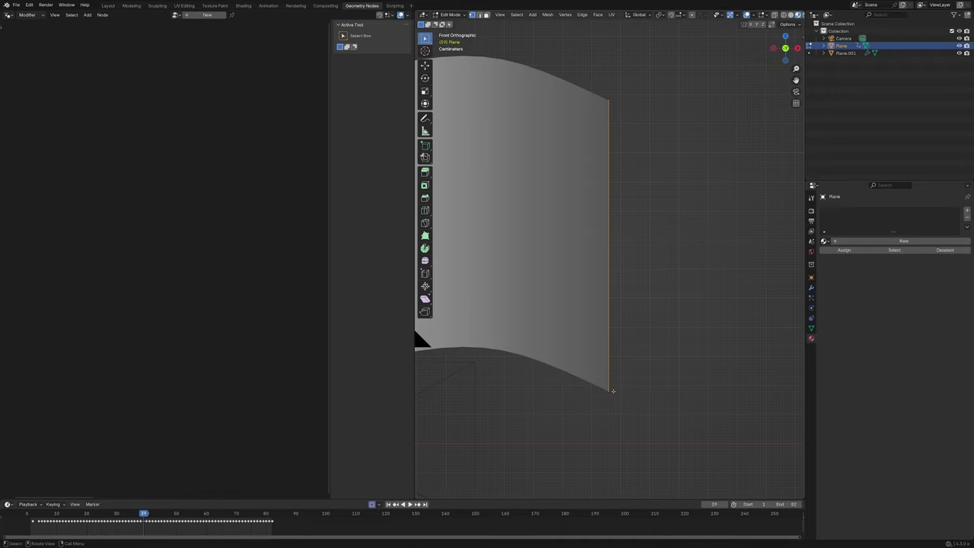
click(611, 390)
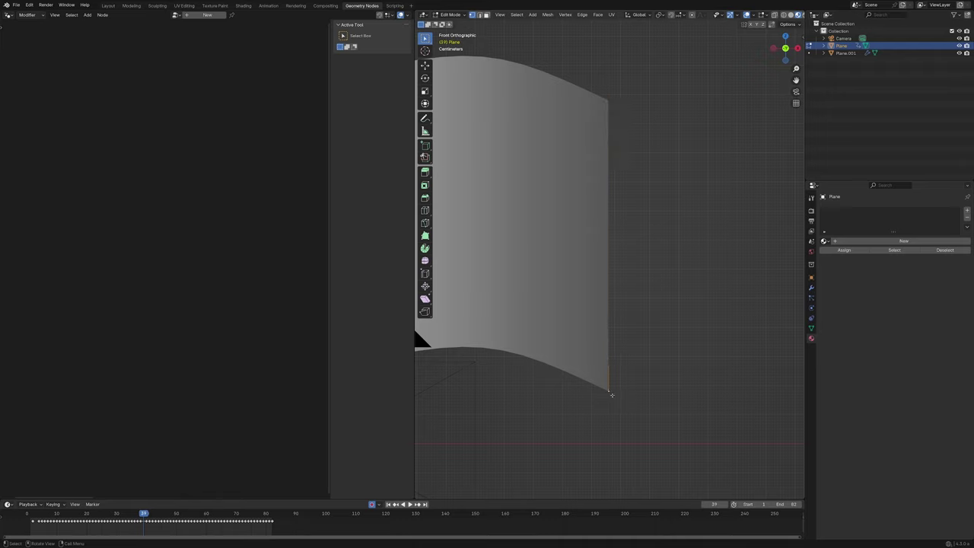
click(605, 324)
click(611, 390)
shift+click(610, 355)
shift+click(610, 318)
shift+click(611, 283)
shift+click(612, 246)
click(609, 207)
click(609, 170)
click(609, 133)
click(609, 100)
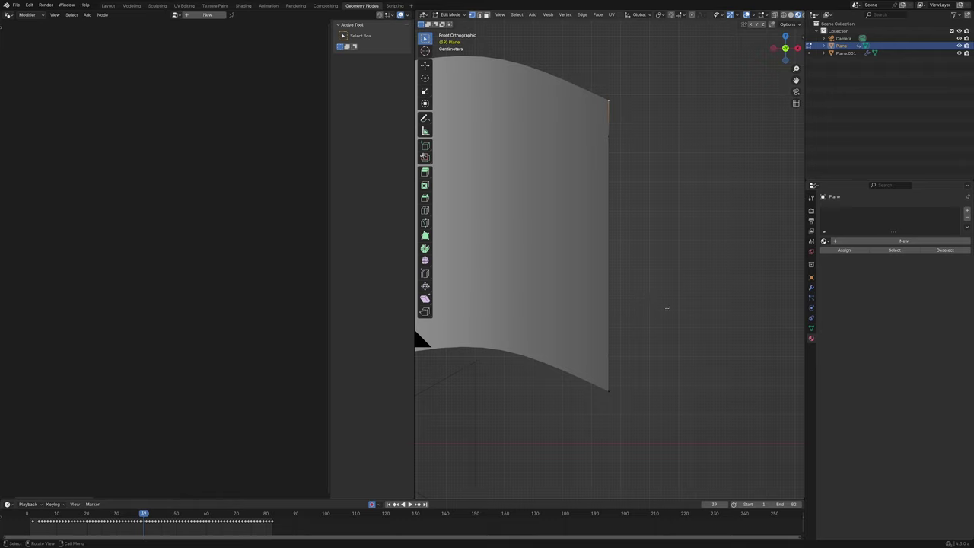
Pick the Plane's lowest and highest vertices in turn, and return to object mode with Plane.001 selected.
click(609, 391)
click(606, 97)
key(Tab)
click(848, 53)
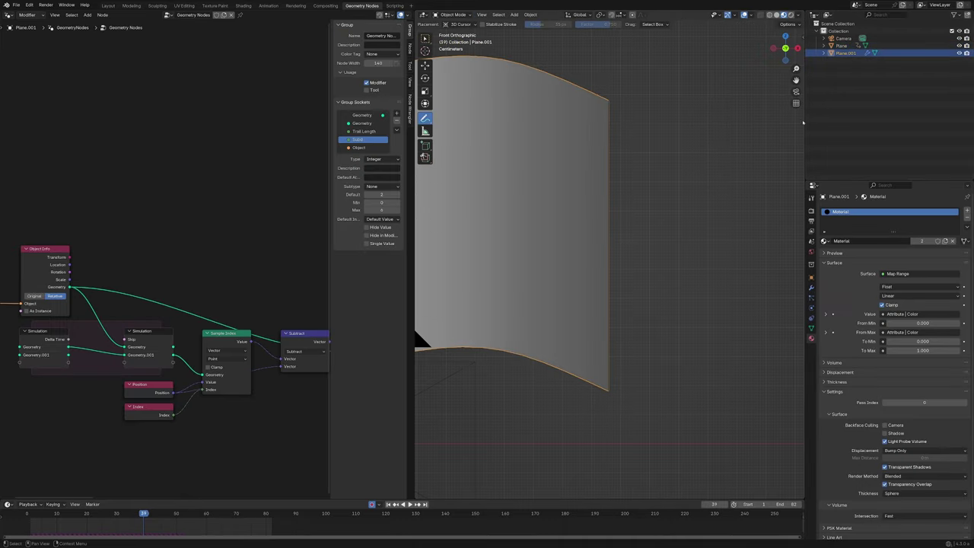
Move the Group Input and Object Info nodes away from the simulation zone and add a reroute on Object Info's Geometry links.
scroll(166, 283, down, 3)
scroll(164, 282, up, 2)
middle_drag(117, 262, 313, 231)
scroll(146, 246, up, 2)
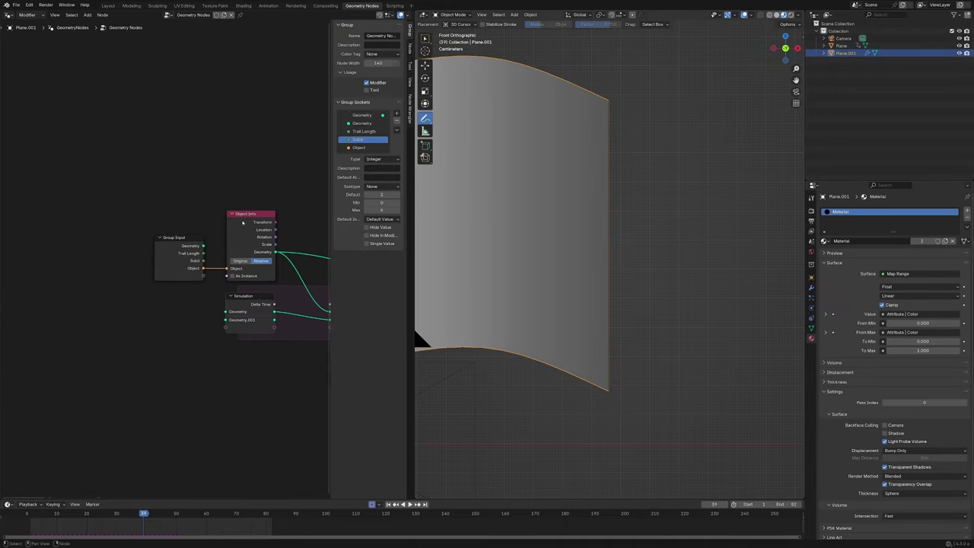
drag(158, 196, 266, 252)
key(g)
click(130, 242)
shift+right_drag(198, 222, 202, 275)
key(g)
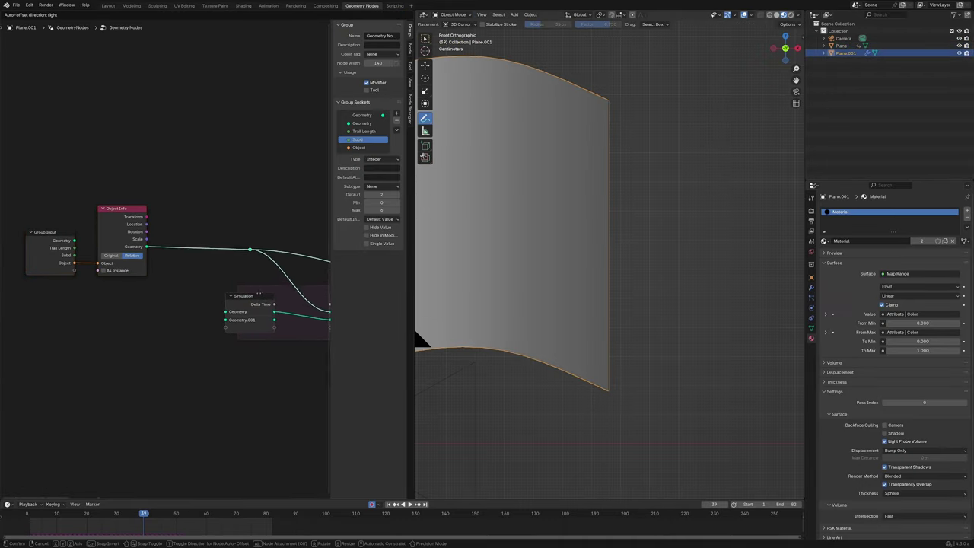
click(273, 263)
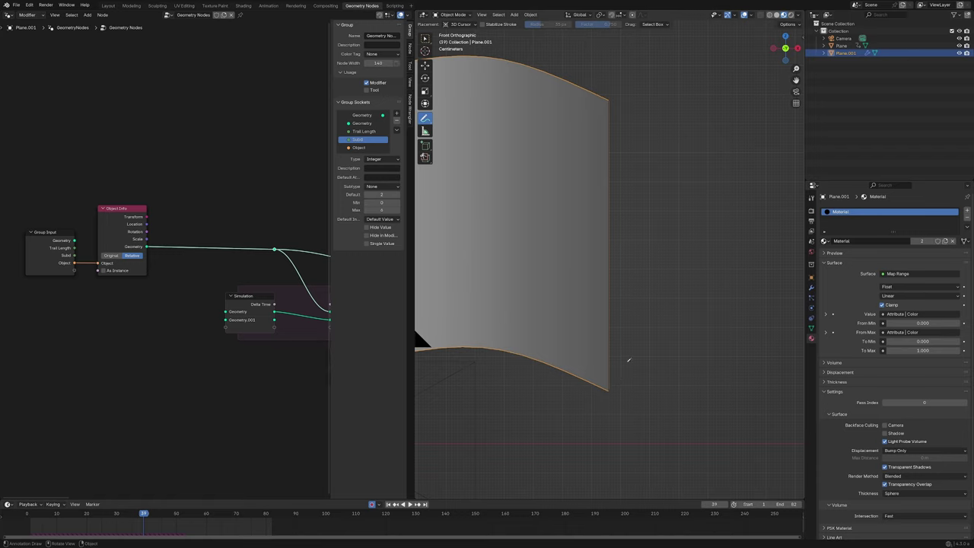
Insert a Store Named Attribute node between Object Info's Geometry output and the reroute.
middle_drag(93, 162, 174, 144)
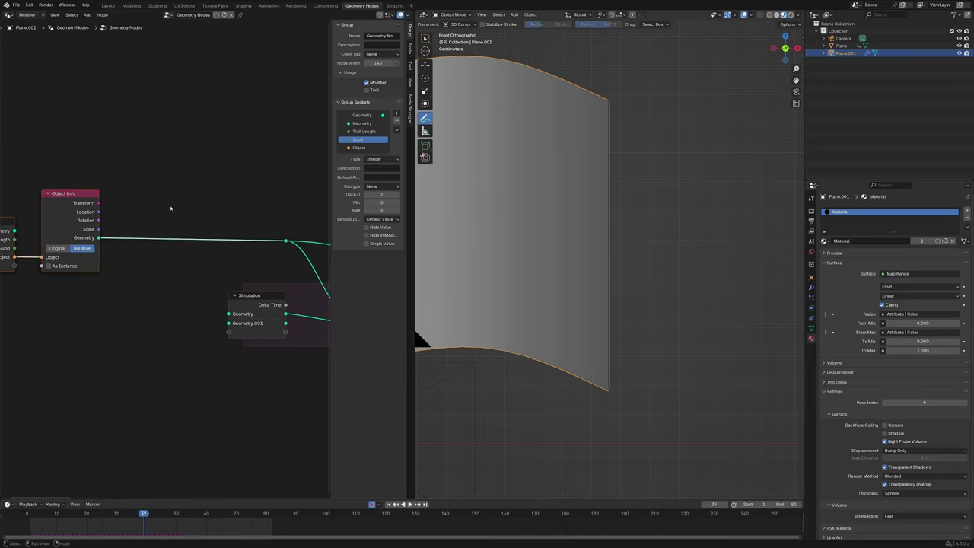
key(shift+a)
click(172, 196)
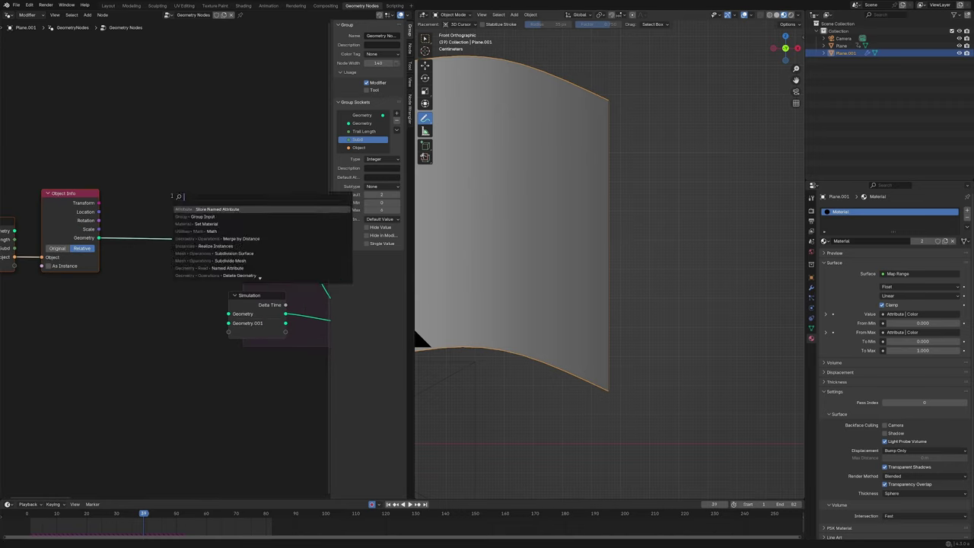
text(store)
key(Return)
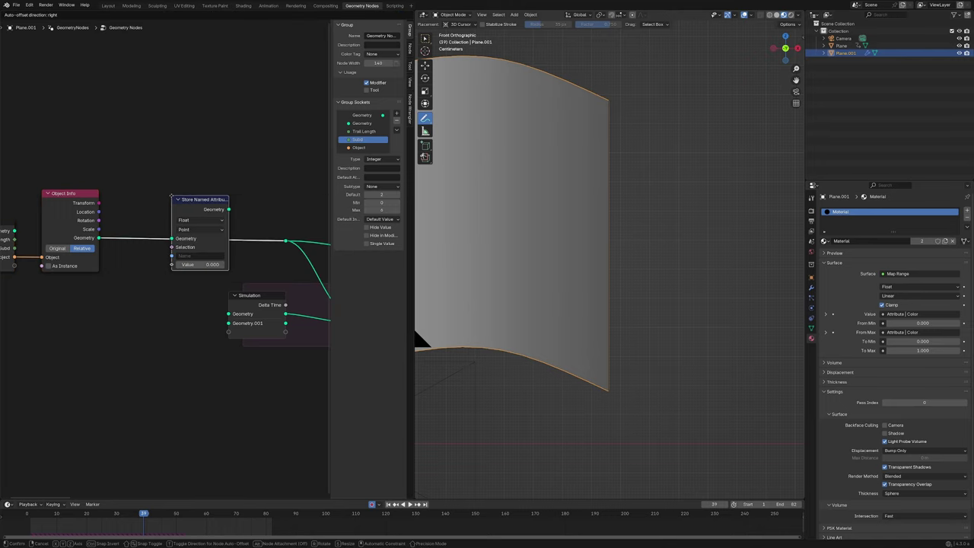
Add an Index node and connect it to the Value input of the Store Named Attribute node.
key(shift+a)
click(141, 248)
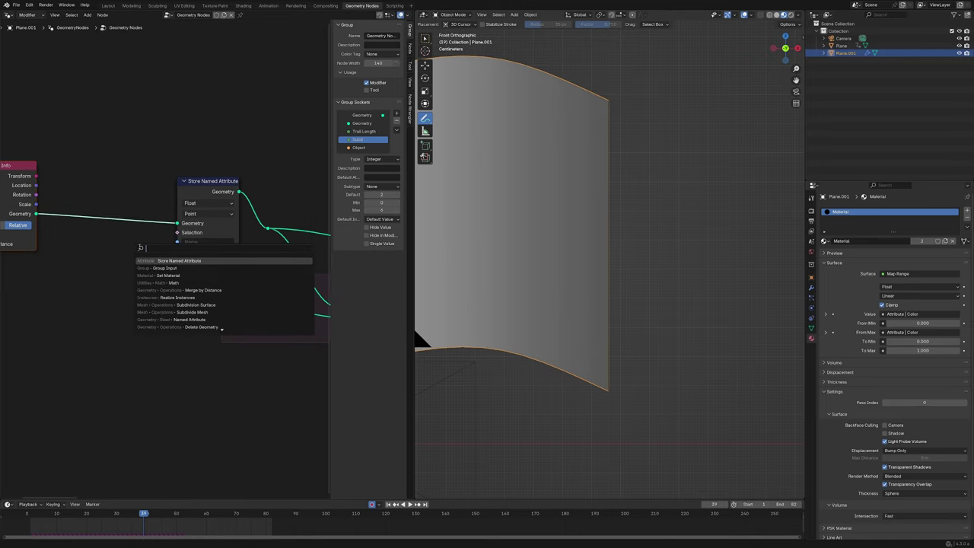
text(index)
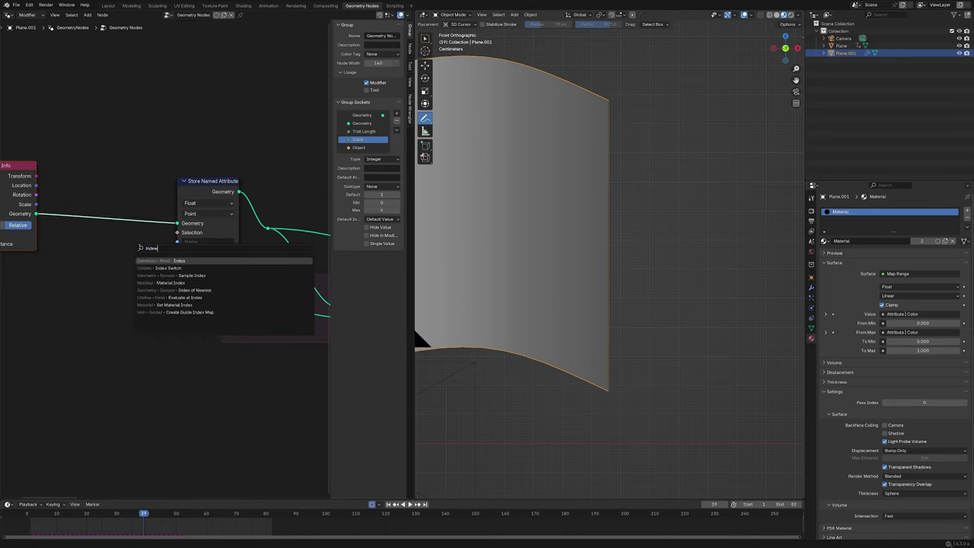
key(Return)
click(95, 273)
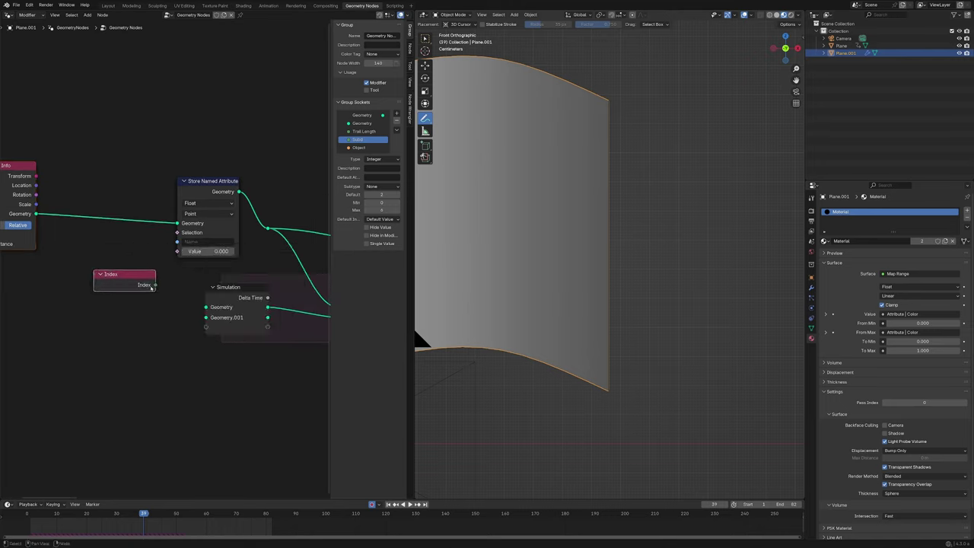
drag(156, 285, 177, 252)
drag(131, 291, 115, 286)
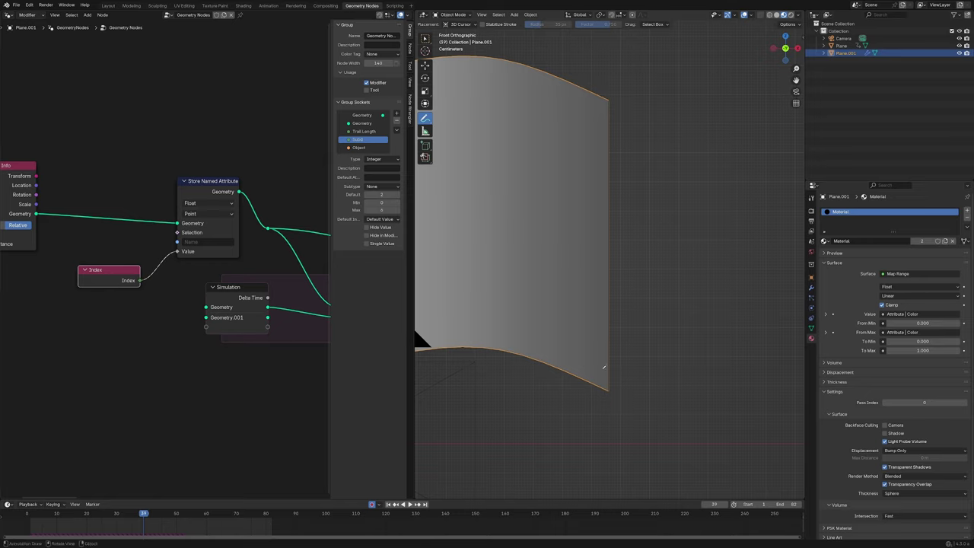
Name the attribute stored from the Index node UVy.
scroll(192, 276, up, 3)
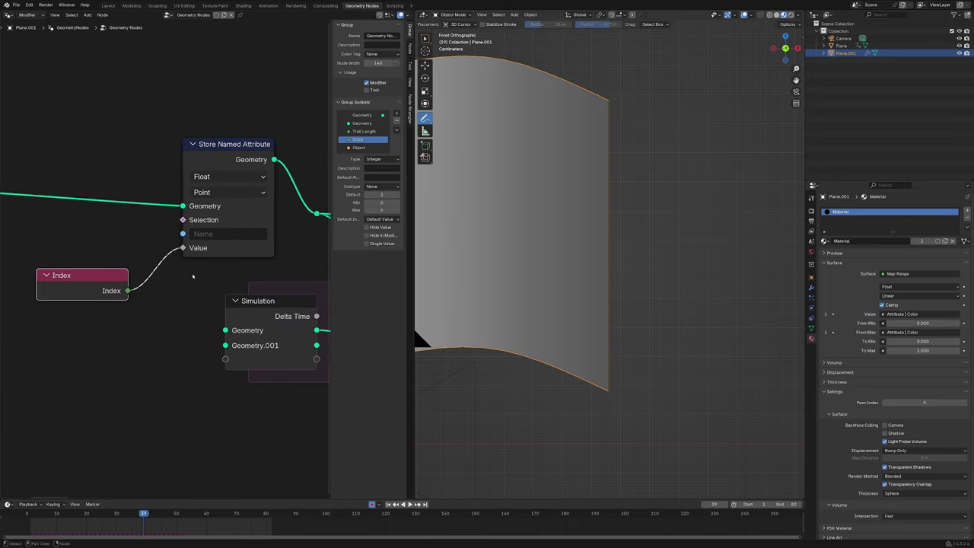
click(224, 235)
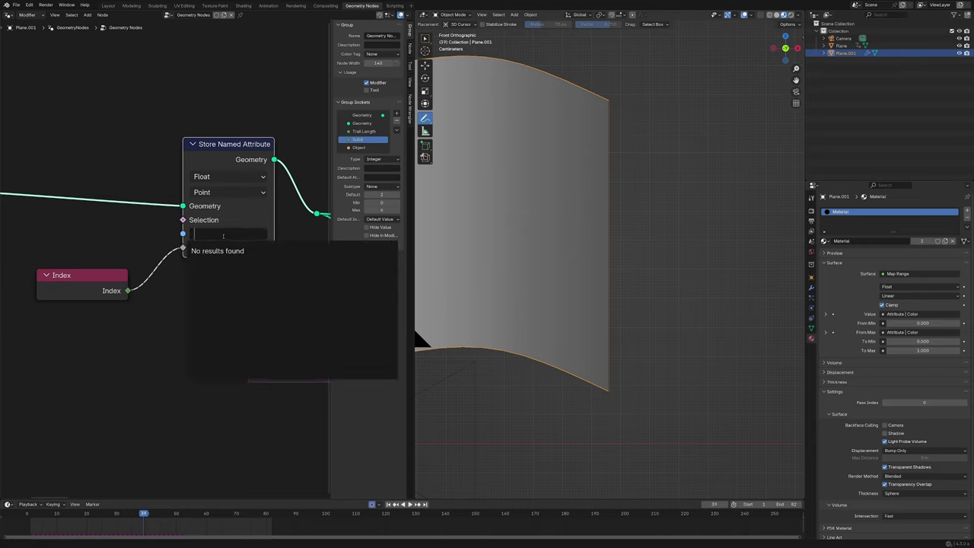
text(UVy)
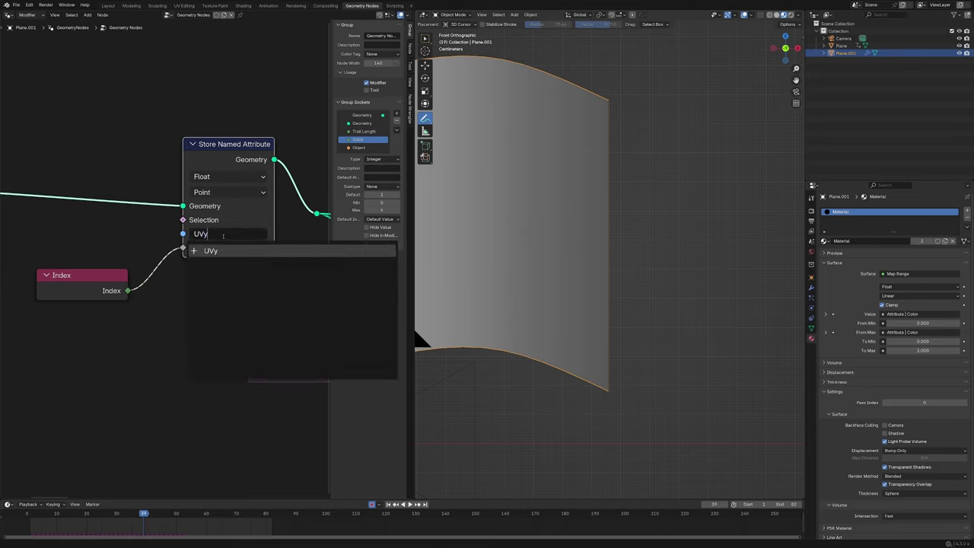
key(Return)
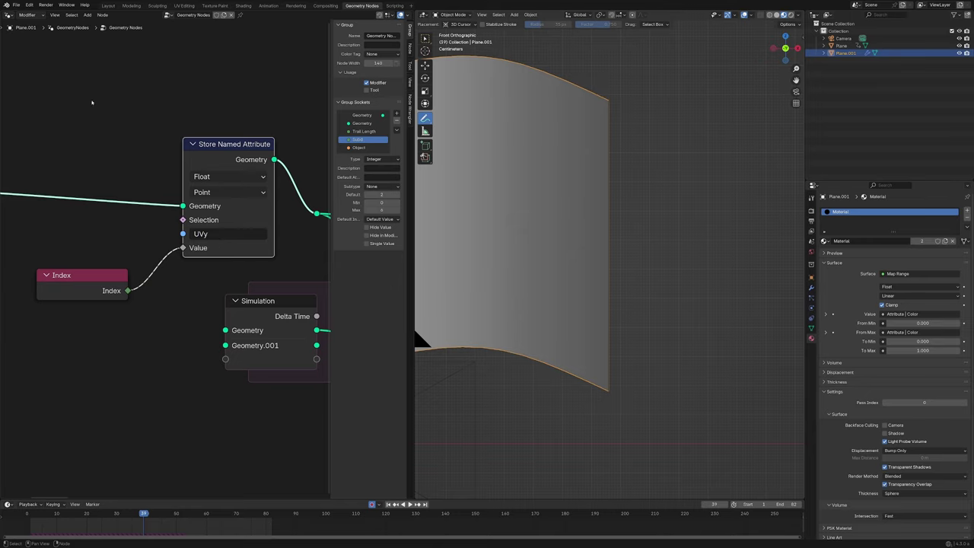
In the Shader Editor, duplicate the TrailLength Attribute node, set its name to UVy and preview its Color directly on the trail.
click(7, 14)
click(35, 93)
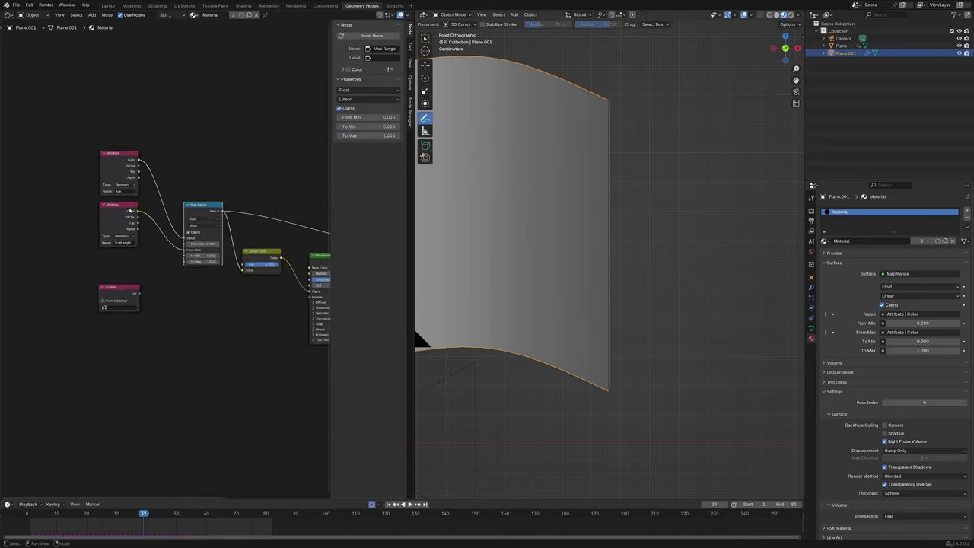
scroll(129, 211, up, 4)
click(109, 196)
key(shift+d)
click(109, 266)
click(108, 306)
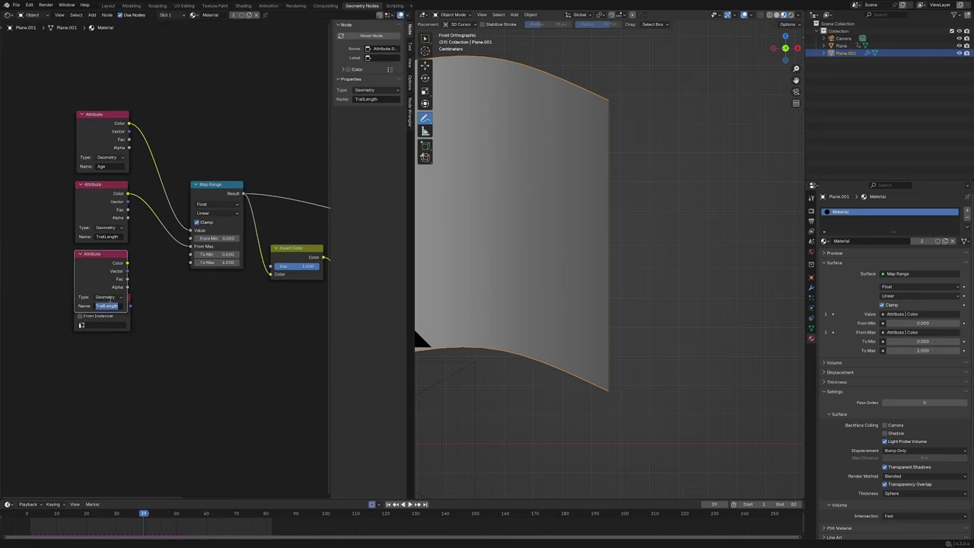
text(UVy)
key(Return)
ctrl+shift+click(116, 263)
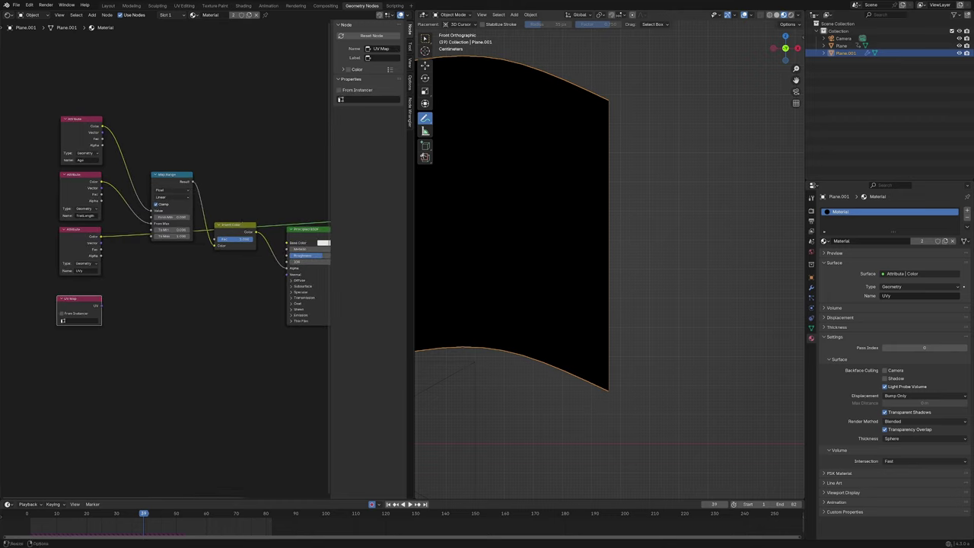
Switch the node editor back to the Geometry Node Editor, at the start of the node tree.
scroll(101, 268, up, 1)
click(10, 15)
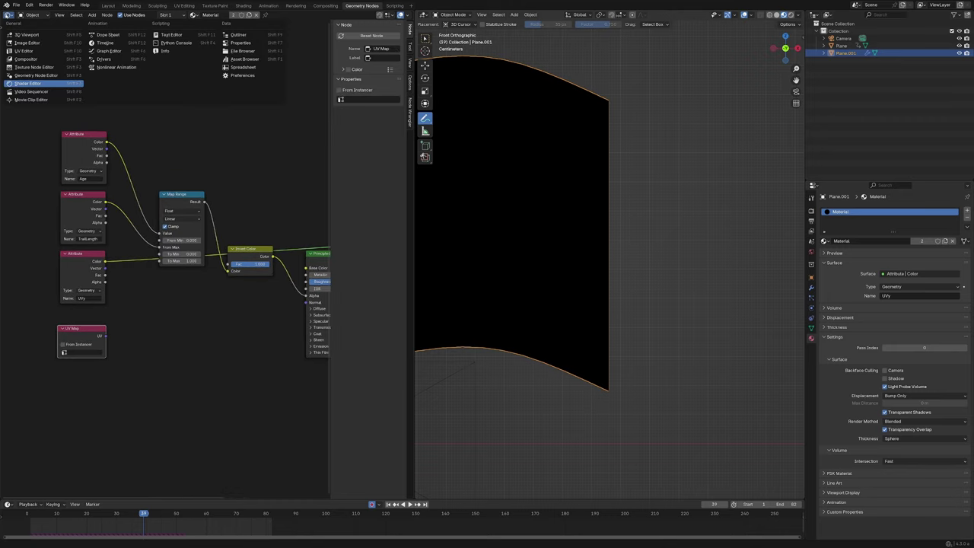
click(31, 76)
middle_drag(106, 268, 227, 269)
scroll(167, 288, up, 2)
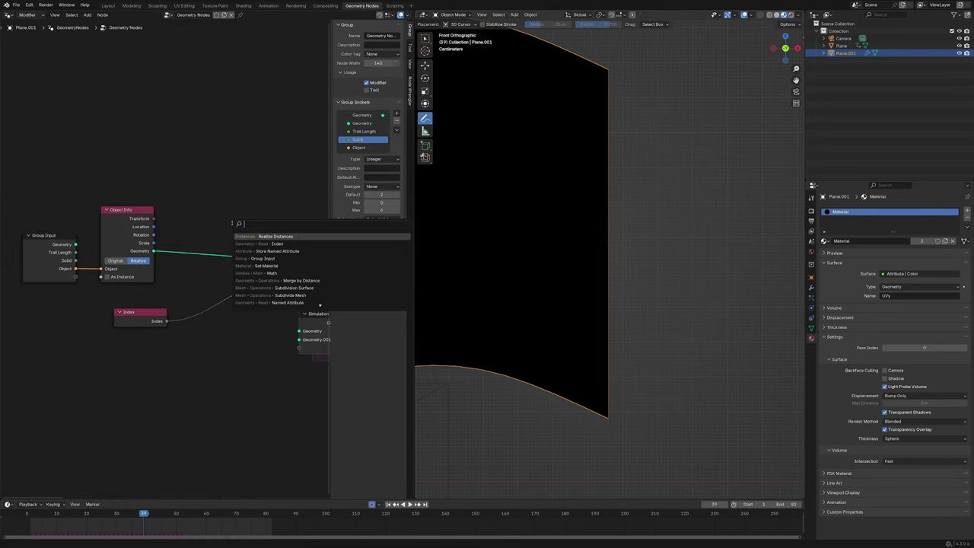
text(mesh)
key(Return)
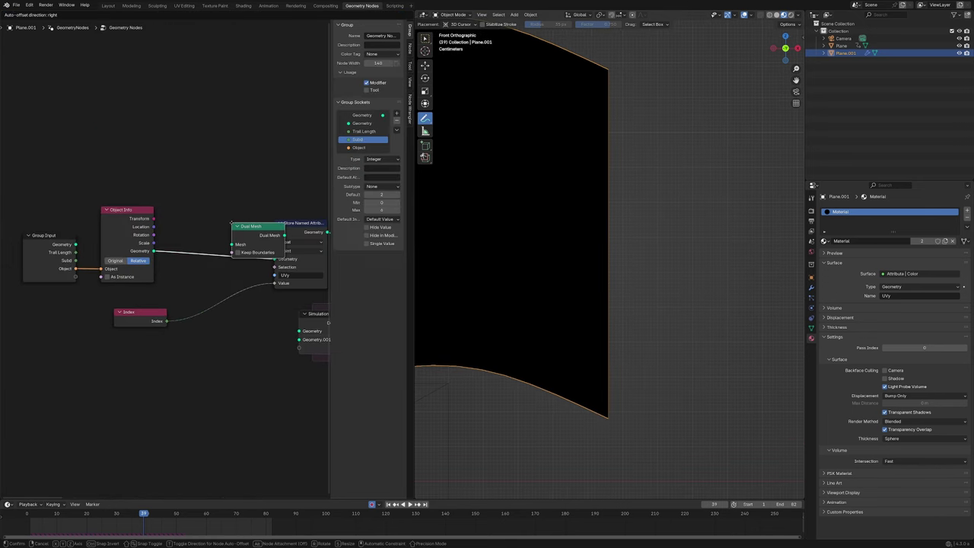
right_click(232, 223)
key(shift+a)
text(mesh)
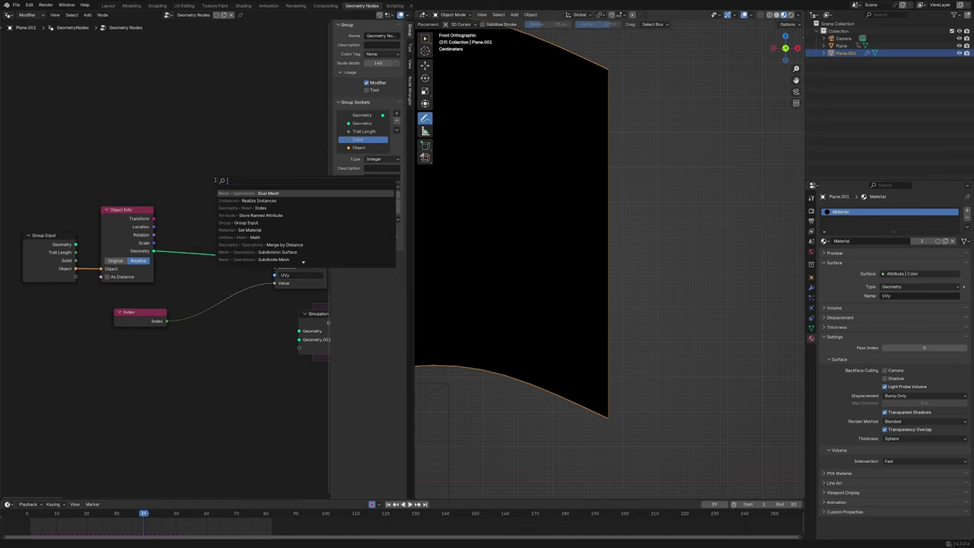
key(Return)
click(215, 181)
Insert a Mesh to Curve node followed by a Curve to Mesh node between Object Info and the UVy Store Named Attribute node.
key(shift+a)
text(mesh to)
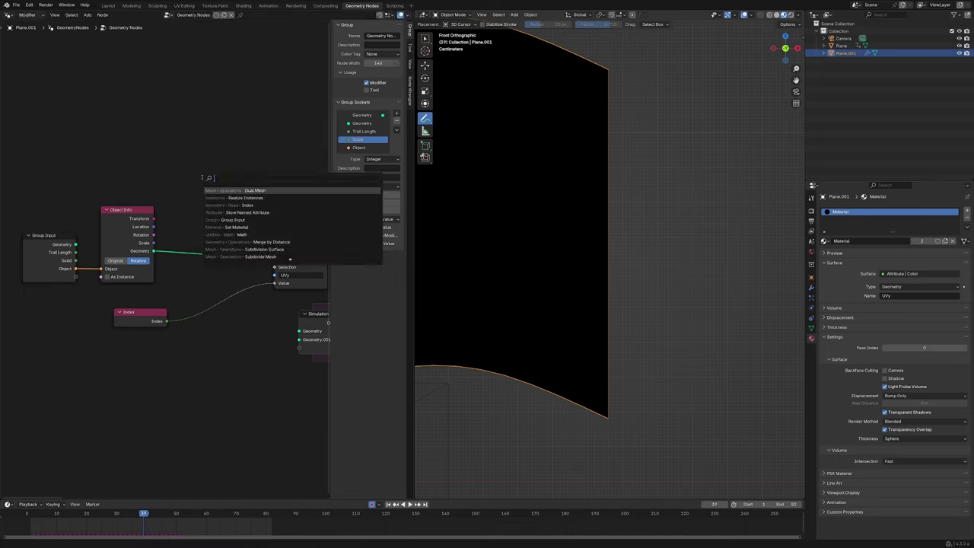
key(Return)
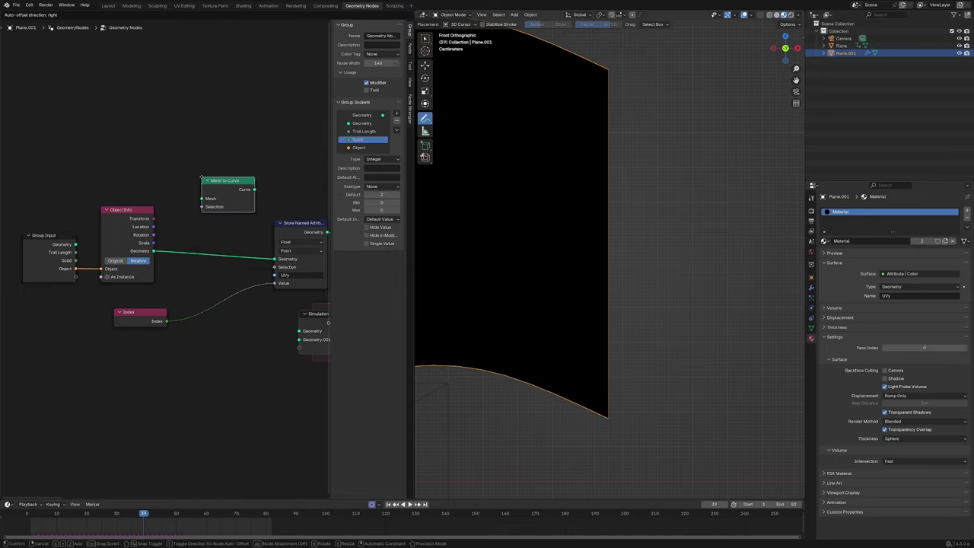
click(172, 254)
key(shift+a)
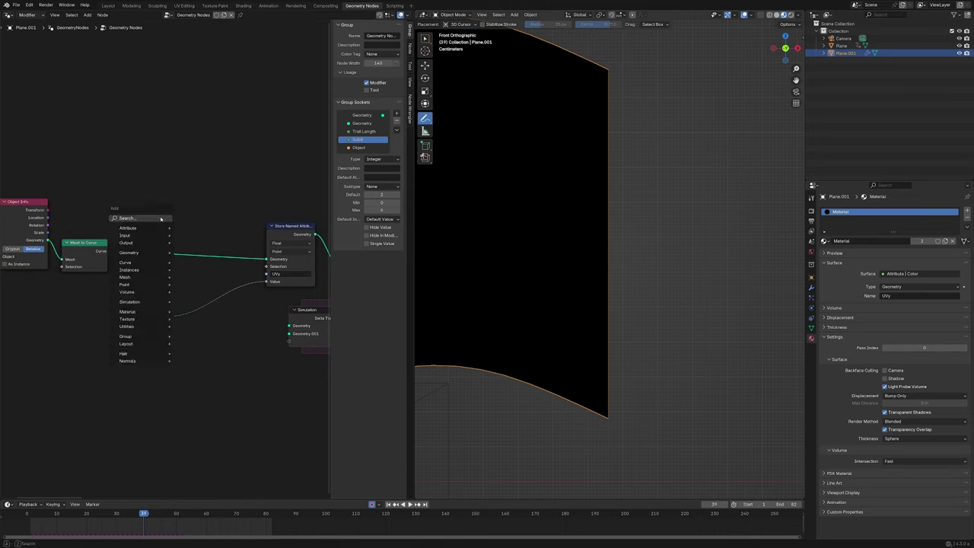
text(curve t)
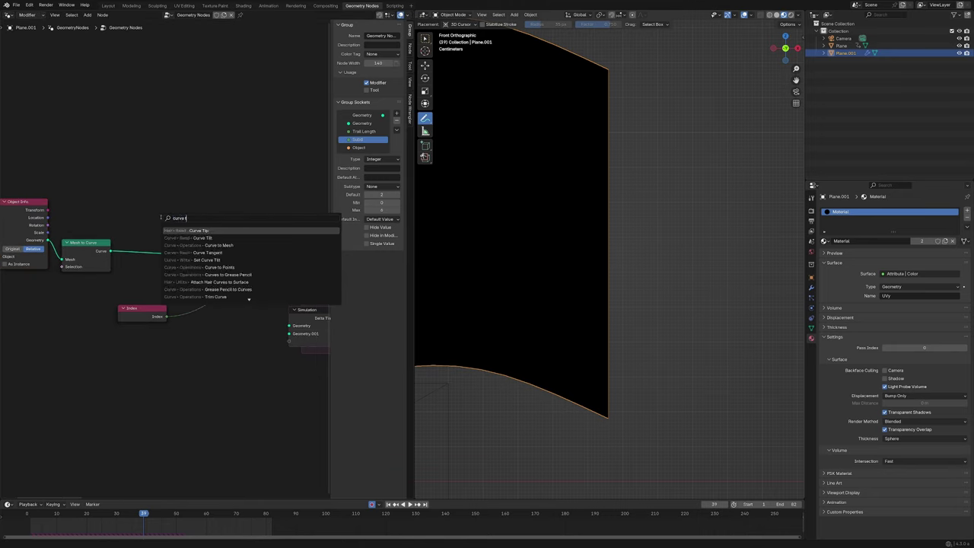
click(200, 245)
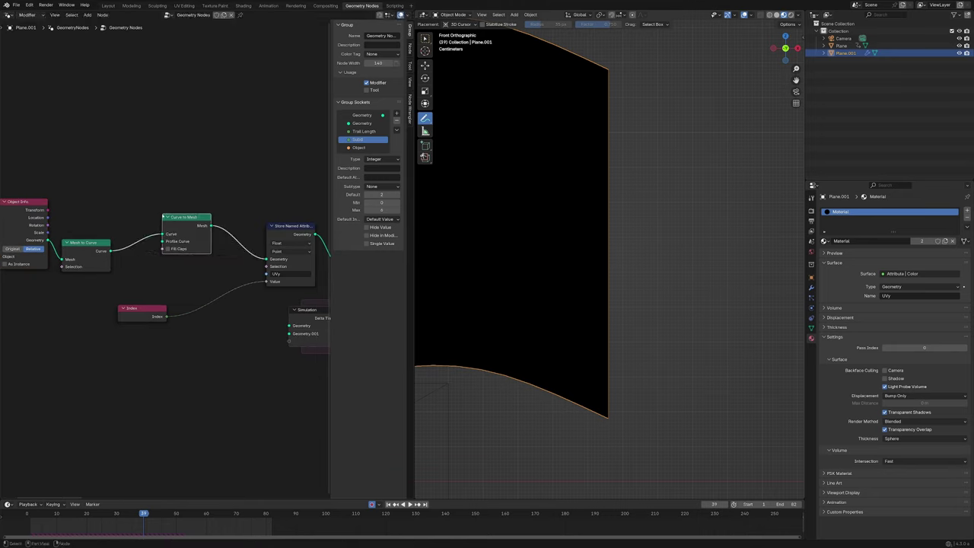
click(200, 244)
Play the animation to about frame 54 and examine the UVy shading along the trail's lower edge.
scroll(224, 346, down, 3)
middle_drag(224, 345, 290, 355)
scroll(580, 378, down, 5)
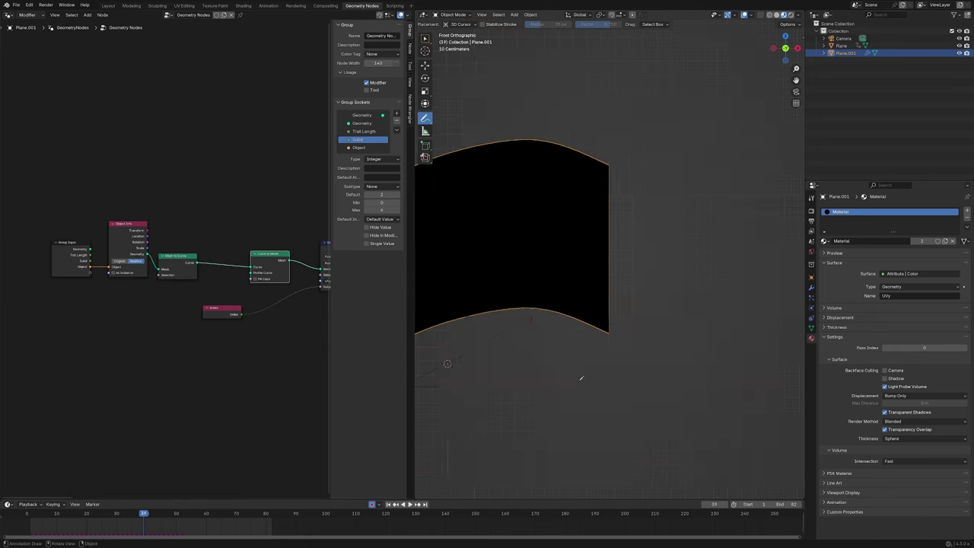
key(space)
scroll(578, 366, down, 6)
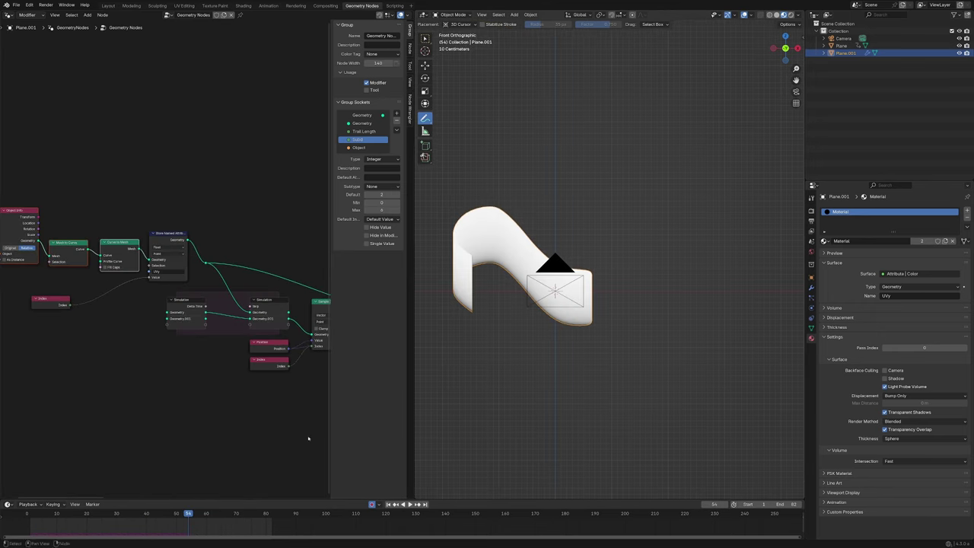
scroll(571, 311, up, 6)
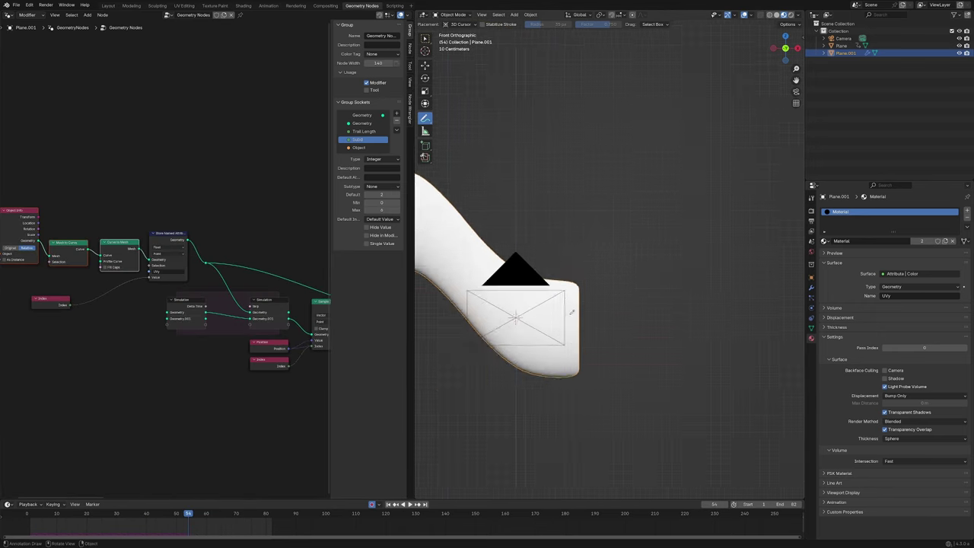
shift+middle_drag(506, 403, 666, 300)
middle_drag(38, 305, 162, 307)
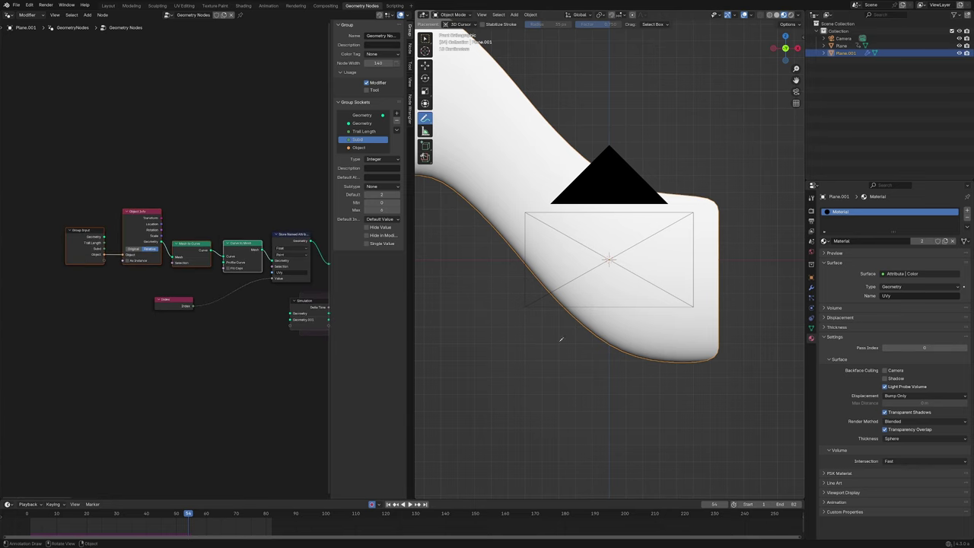
scroll(614, 343, up, 2)
Return the timeline to frame 39, play the animation again to about frame 53 and check the trail's shading.
mouse_move(152, 511)
mouse_down()
mouse_move(125, 508)
mouse_move(144, 503)
mouse_up()
middle_drag(205, 238, 169, 258)
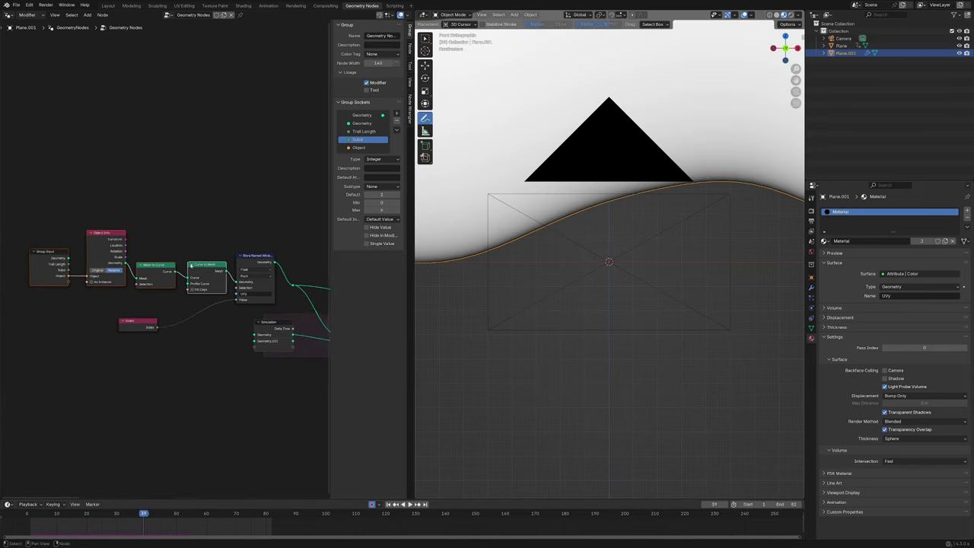
scroll(169, 258, up, 1)
click(163, 268)
click(209, 268)
scroll(593, 260, down, 1)
key(space)
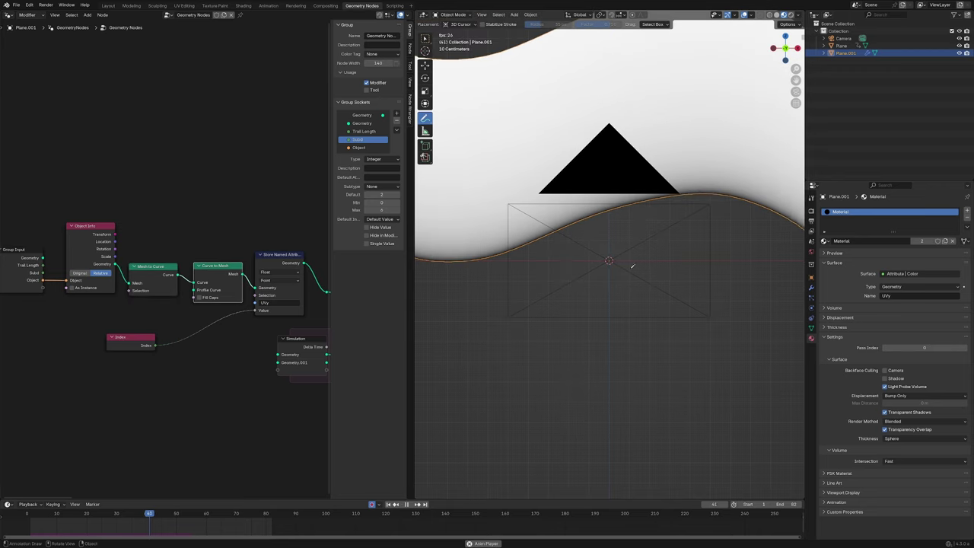
key(space)
scroll(525, 289, down, 5)
shift+drag(510, 290, 548, 293)
Examine the Plane's vertices in edit mode against the trail, and return to object mode with Plane.001 selected.
click(841, 46)
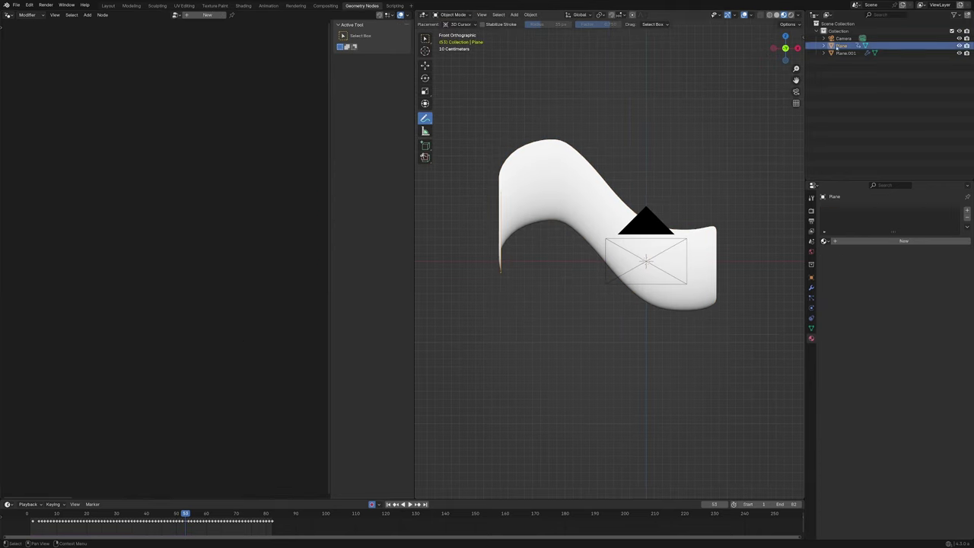
key(Tab)
scroll(519, 262, up, 4)
shift+middle_drag(519, 262, 576, 280)
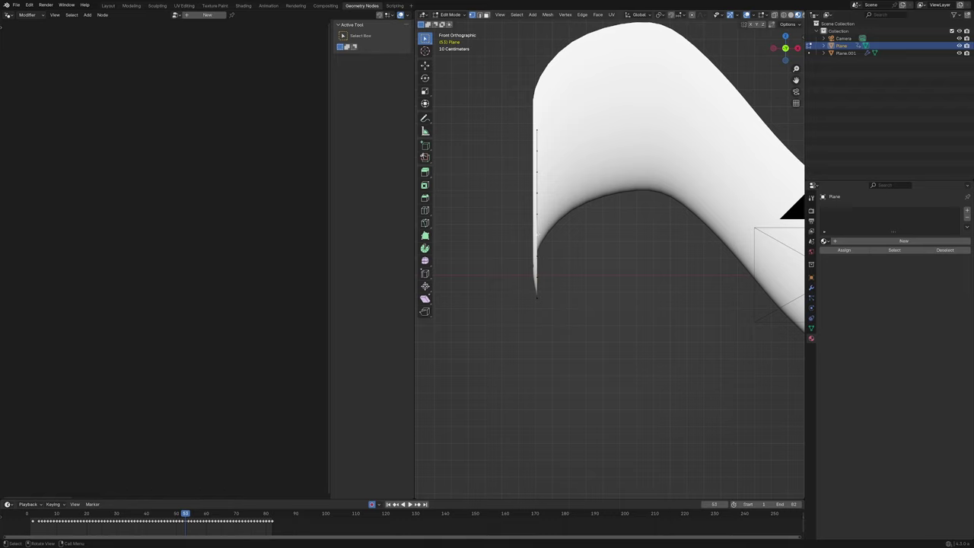
key(Tab)
click(579, 117)
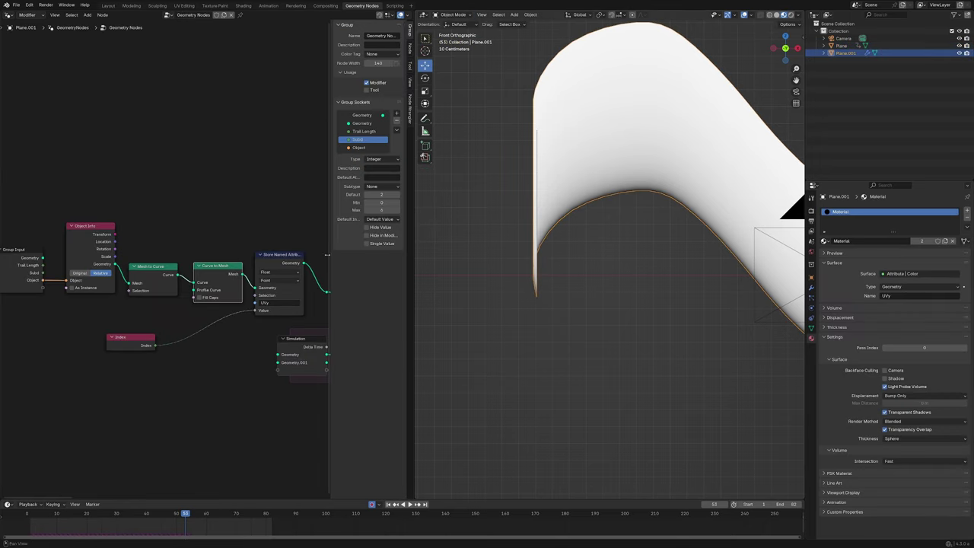
Review the trail's geometry node tree and switch the node editor to the shader nodes of its material.
shift+middle_drag(630, 202, 597, 277)
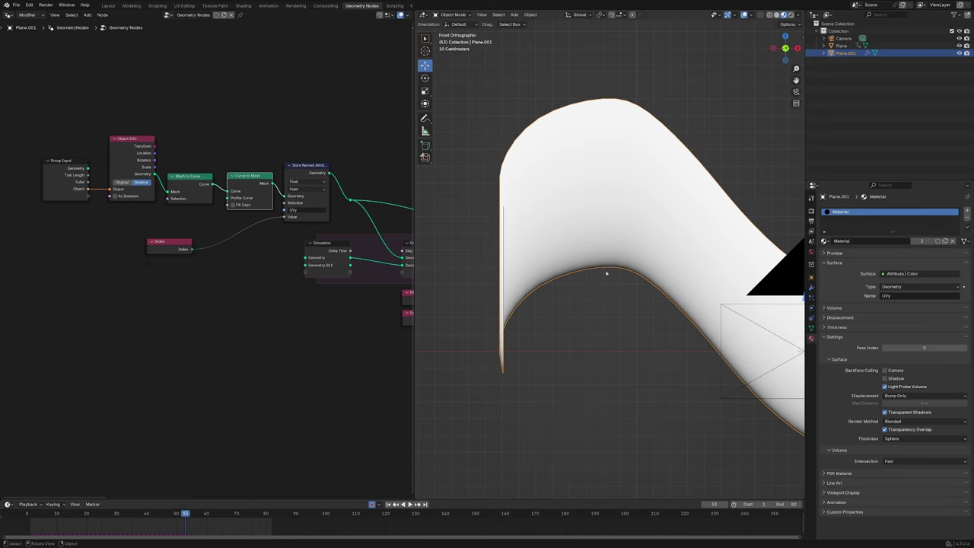
middle_drag(339, 160, 189, 191)
scroll(189, 191, down, 6)
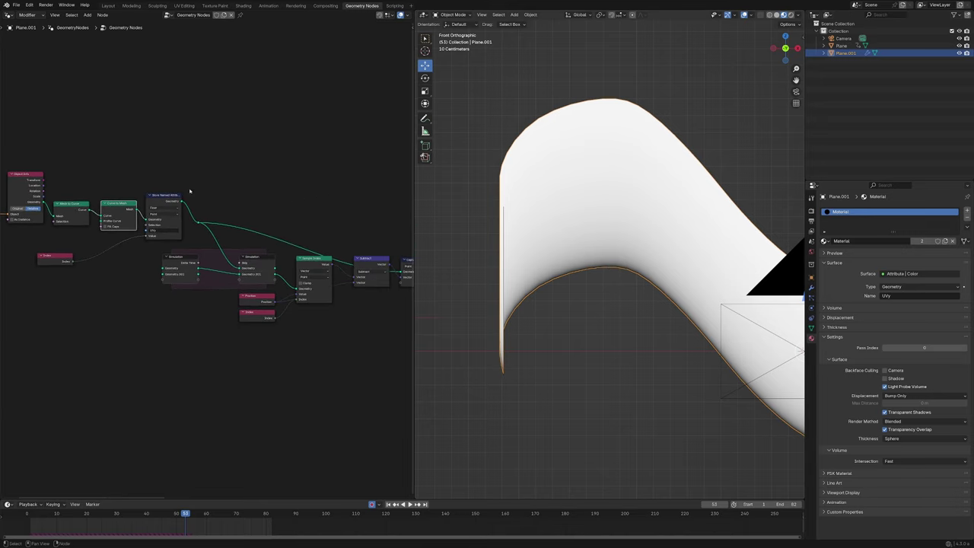
middle_drag(291, 181, 156, 192)
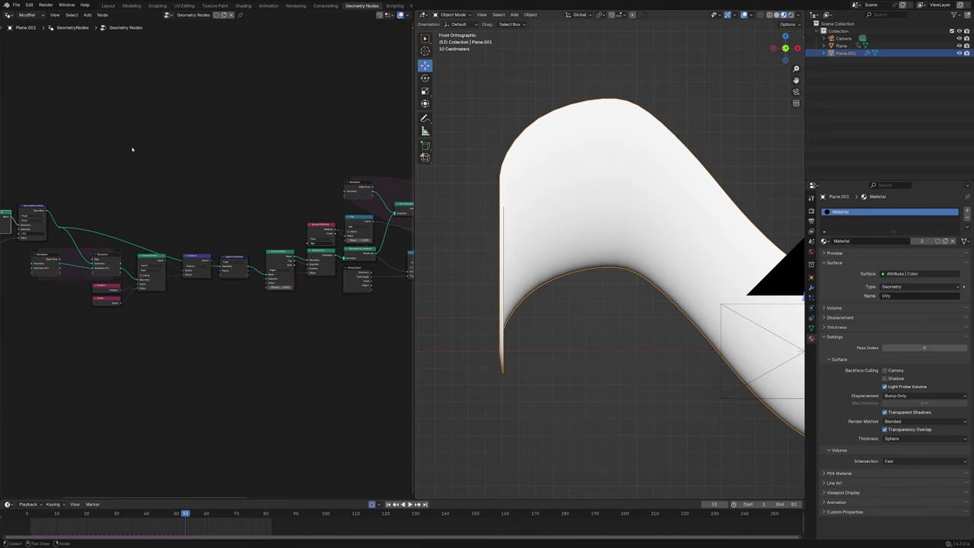
click(9, 15)
click(35, 85)
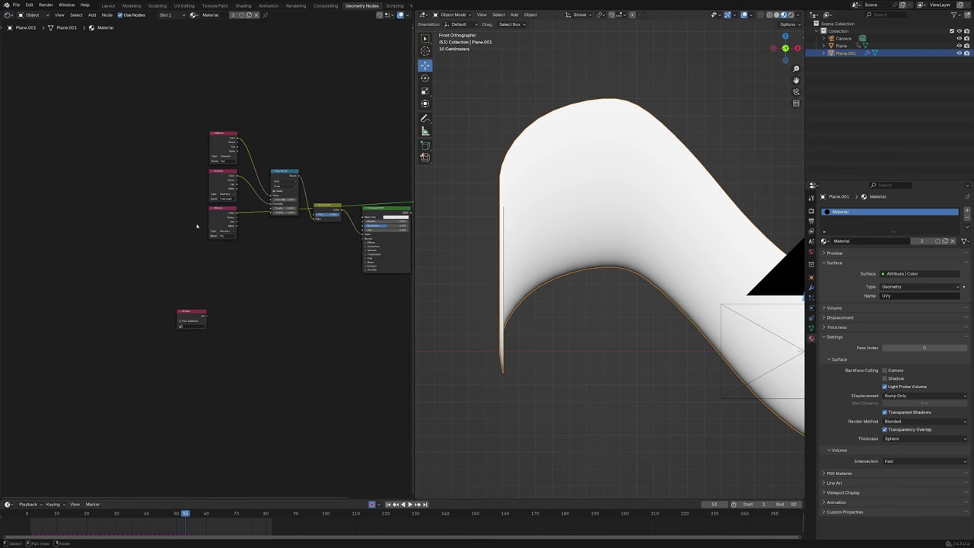
Preview the Map Range result and the UVy attribute's colour in turn on the trail surface.
middle_drag(286, 234, 200, 259)
scroll(213, 257, up, 8)
ctrl+shift+click(197, 185)
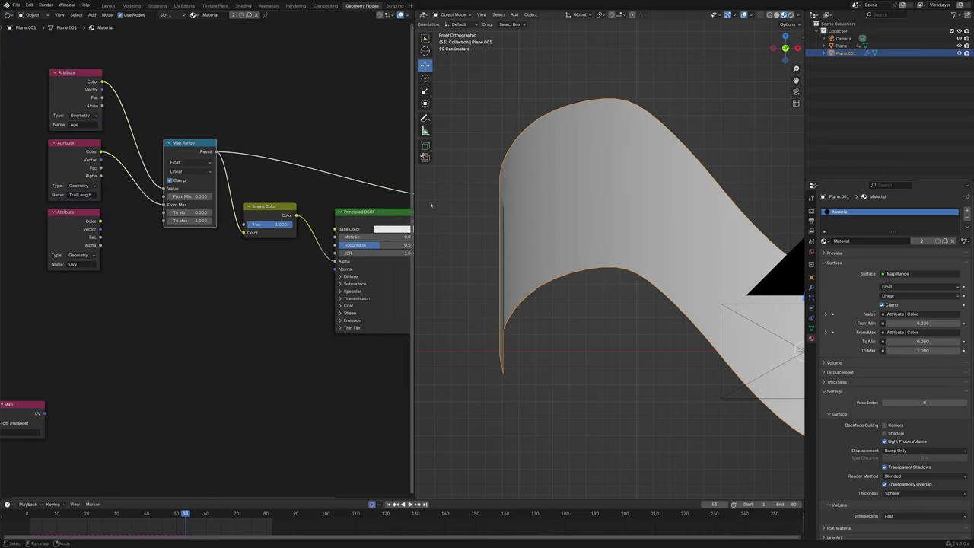
scroll(431, 205, down, 2)
ctrl+shift+click(128, 204)
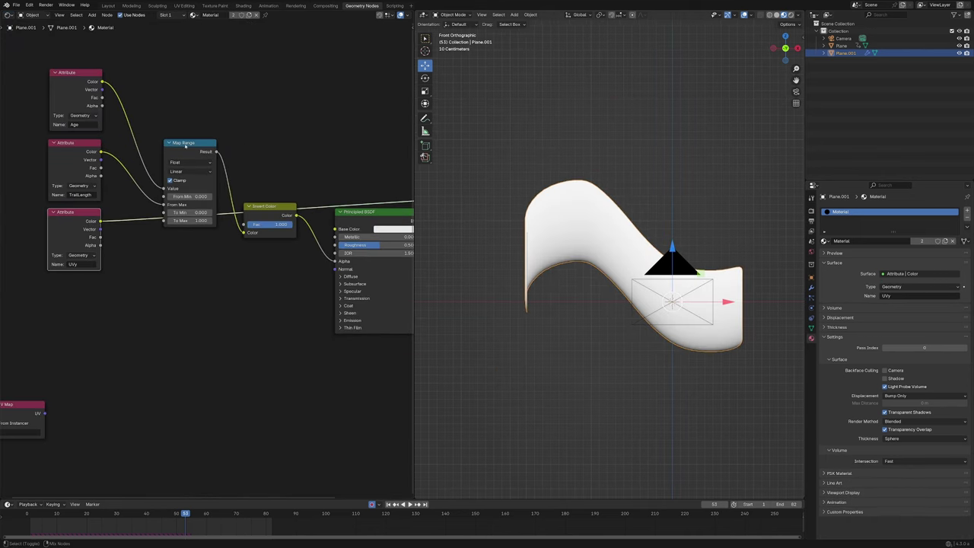
Add a Combine XYZ node with the Map Range result in X and the UVy colour in Y, and preview it.
middle_drag(257, 161, 183, 208)
key(shift+a)
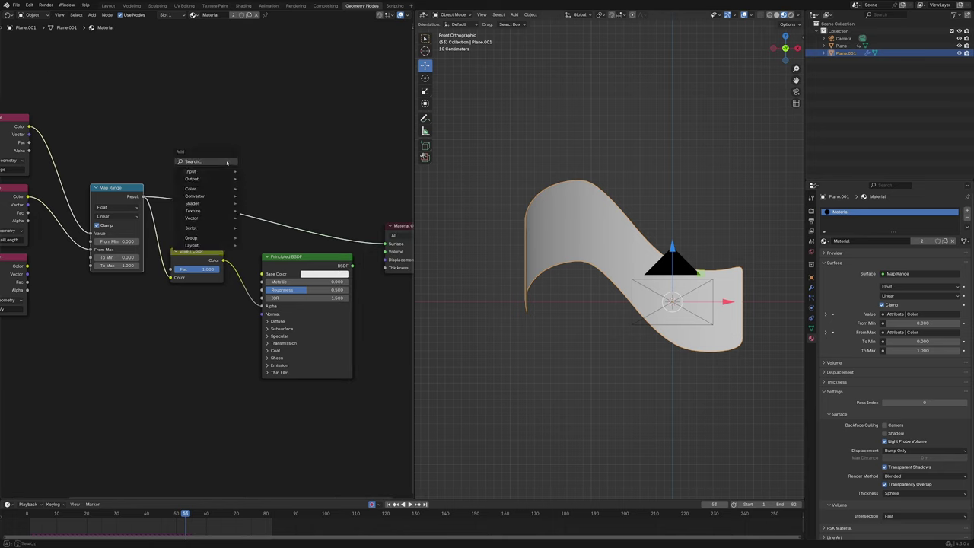
click(227, 162)
text(comb)
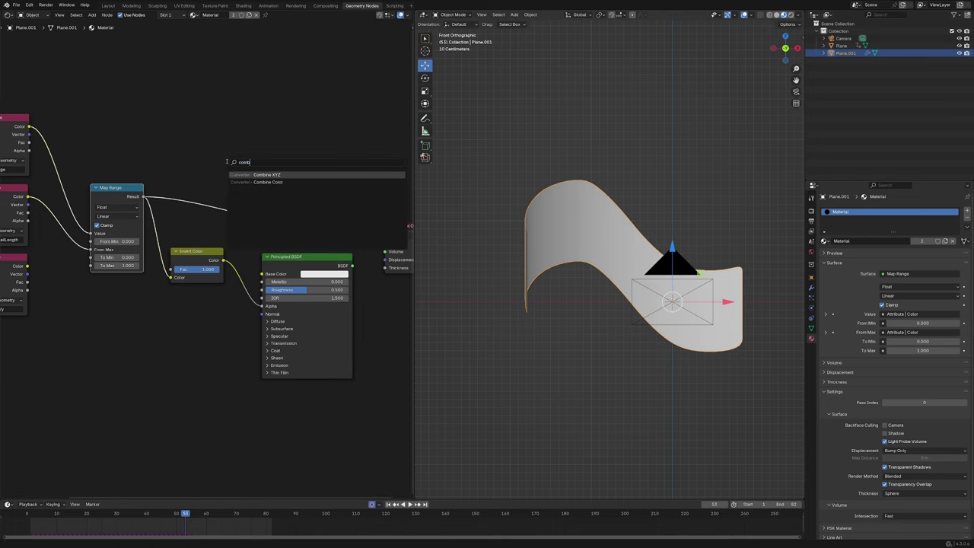
key(Return)
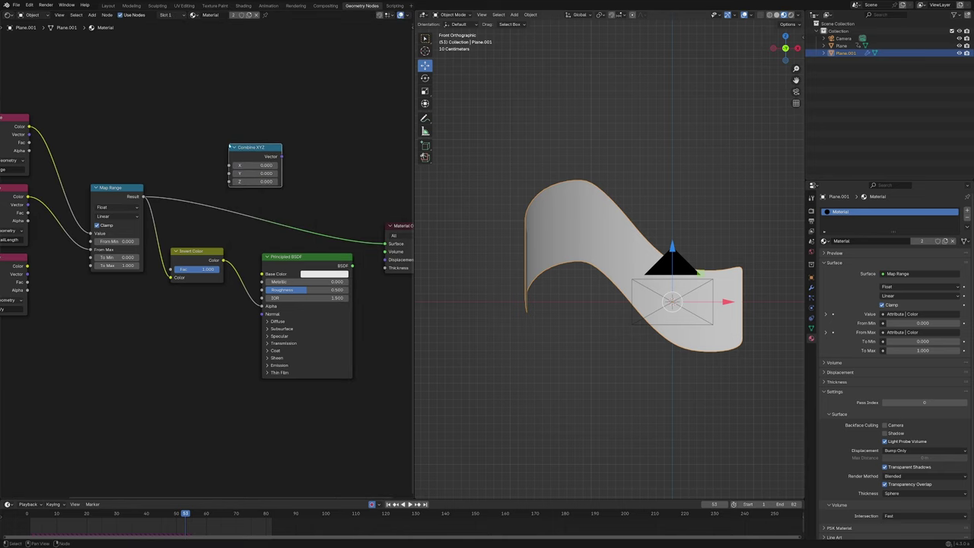
click(228, 142)
middle_drag(151, 192, 186, 213)
drag(178, 210, 266, 186)
ctrl+shift+click(289, 168)
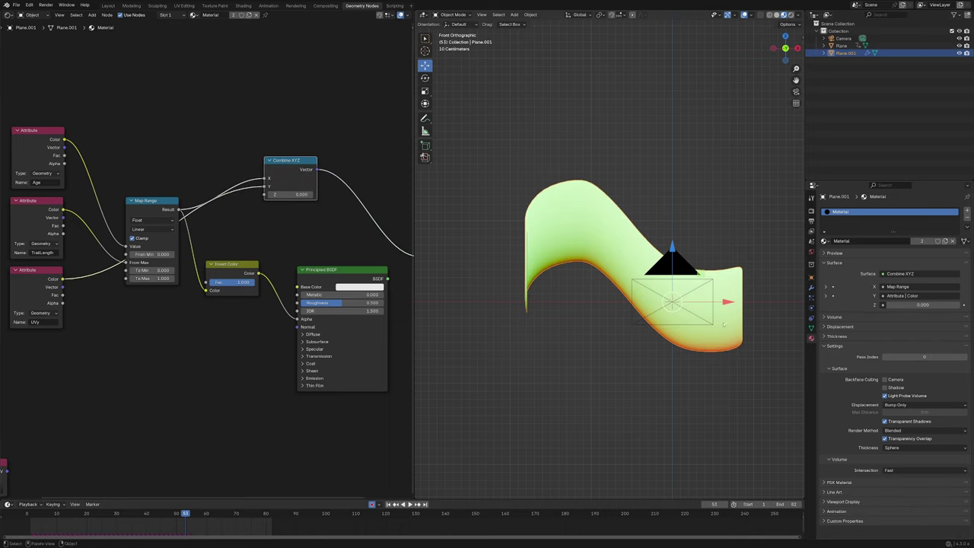
Examine the combined coordinate colours across the trail against the Age, TrailLength and UVy attribute nodes.
scroll(594, 255, up, 5)
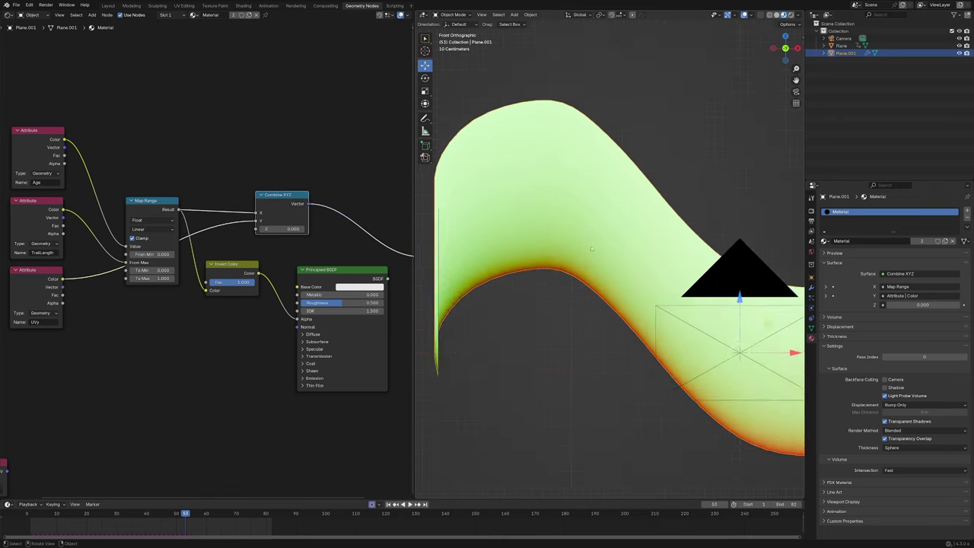
scroll(594, 255, down, 2)
shift+middle_drag(602, 202, 608, 228)
shift+middle_drag(446, 156, 480, 210)
scroll(606, 178, up, 3)
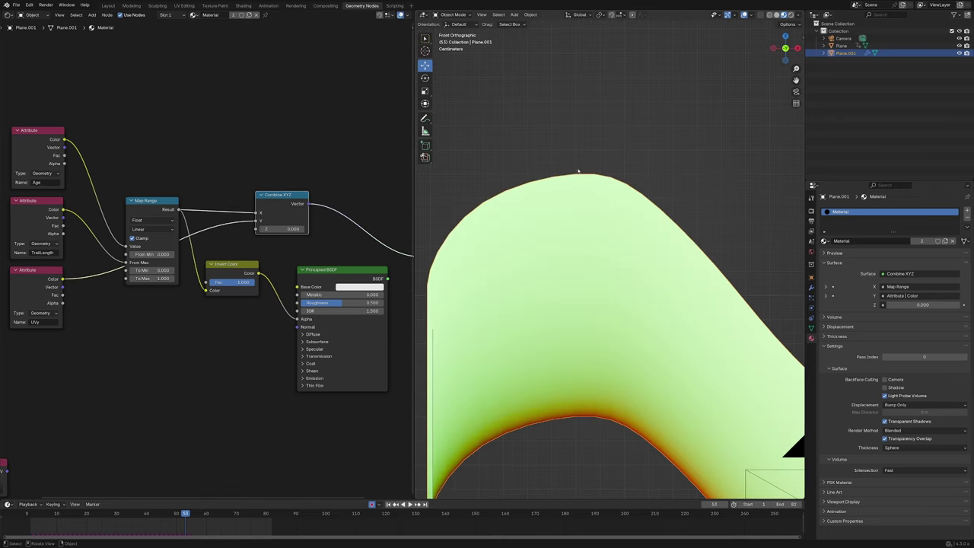
middle_drag(173, 255, 301, 223)
scroll(301, 222, up, 3)
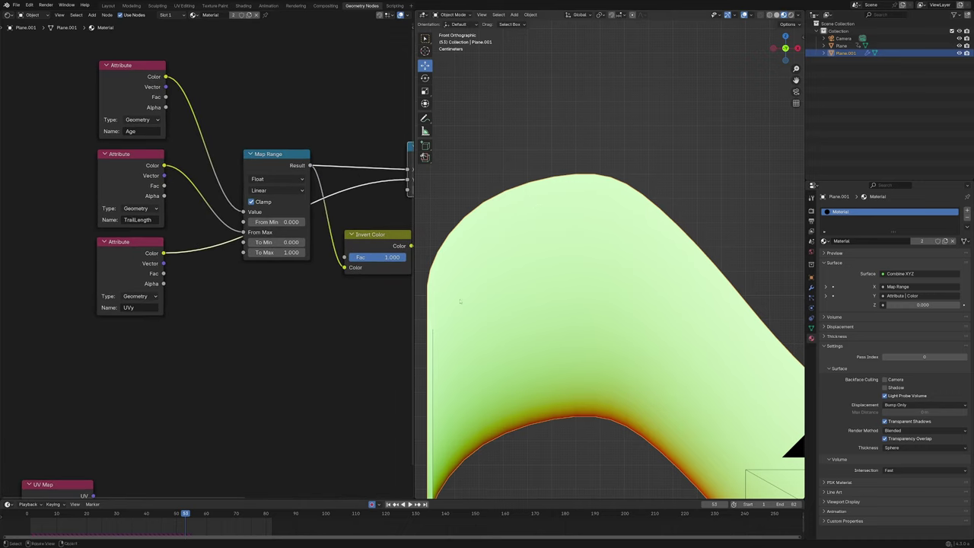
drag(127, 255, 133, 251)
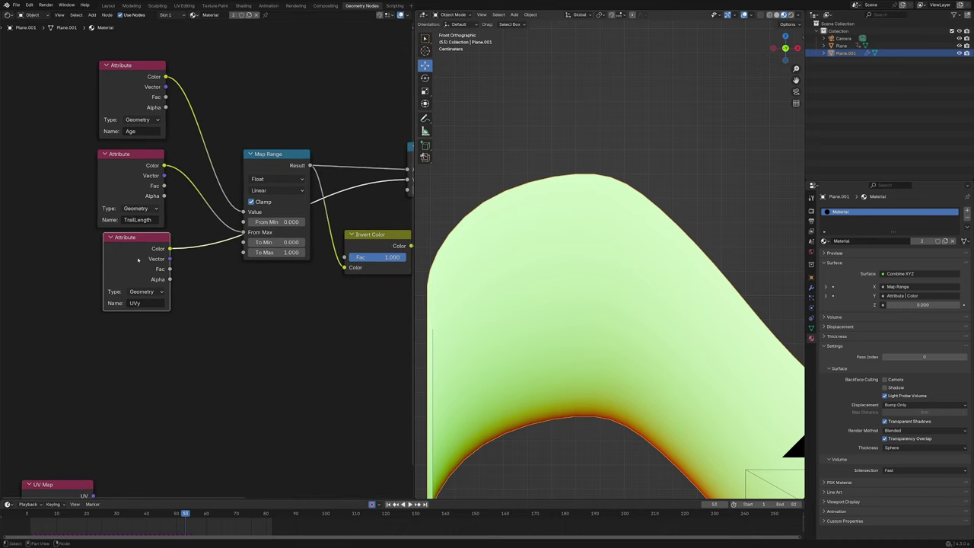
scroll(623, 382, down, 4)
Inspect the Plane's vertices in edit mode against the trail's colours, and return to object mode with Plane.001 selected.
click(541, 370)
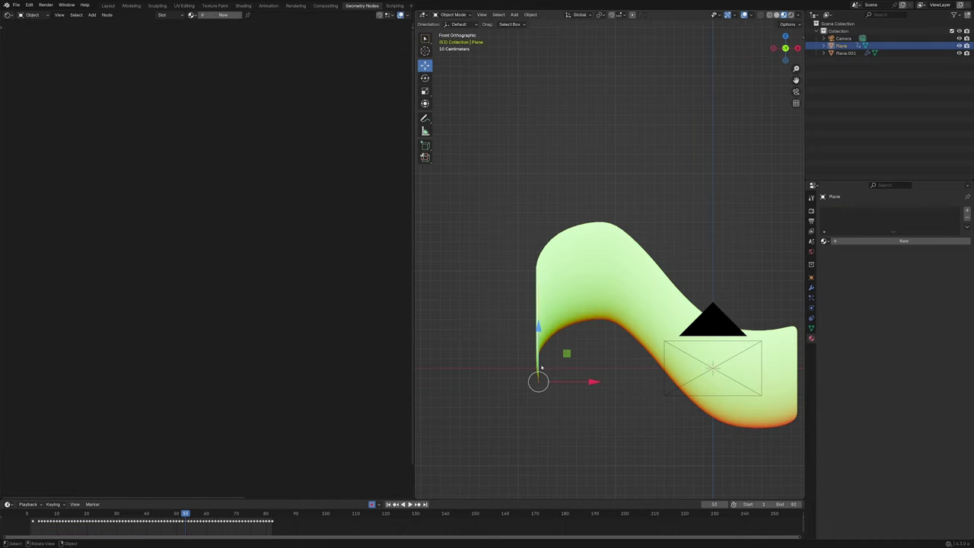
key(Tab)
scroll(492, 408, up, 4)
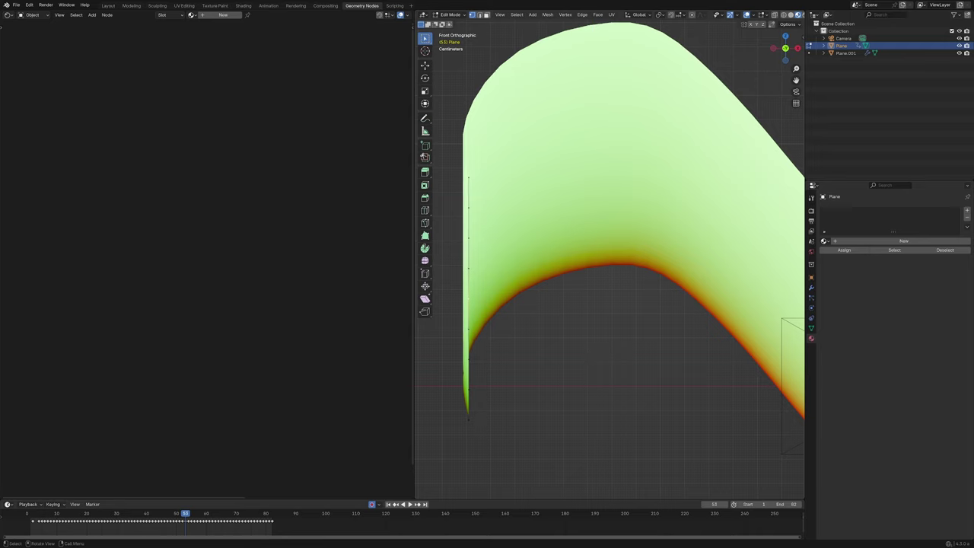
key(Tab)
click(465, 417)
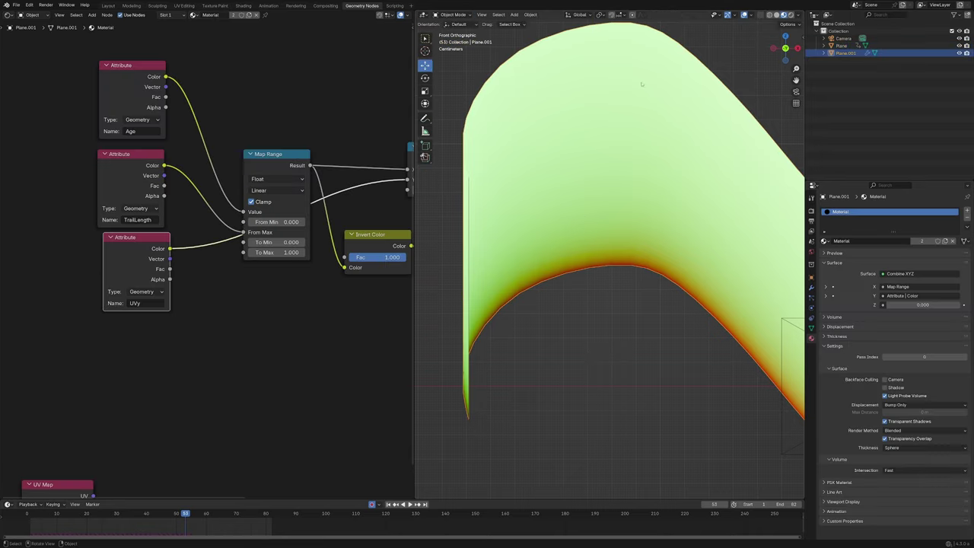
click(472, 417)
click(596, 265)
scroll(256, 353, down, 2)
Duplicate the Map Range node onto the link between UVy and Combine XYZ, and set its From Max to 8.
mouse_move(156, 265)
mouse_down()
mouse_move(155, 282)
mouse_move(141, 269)
mouse_up()
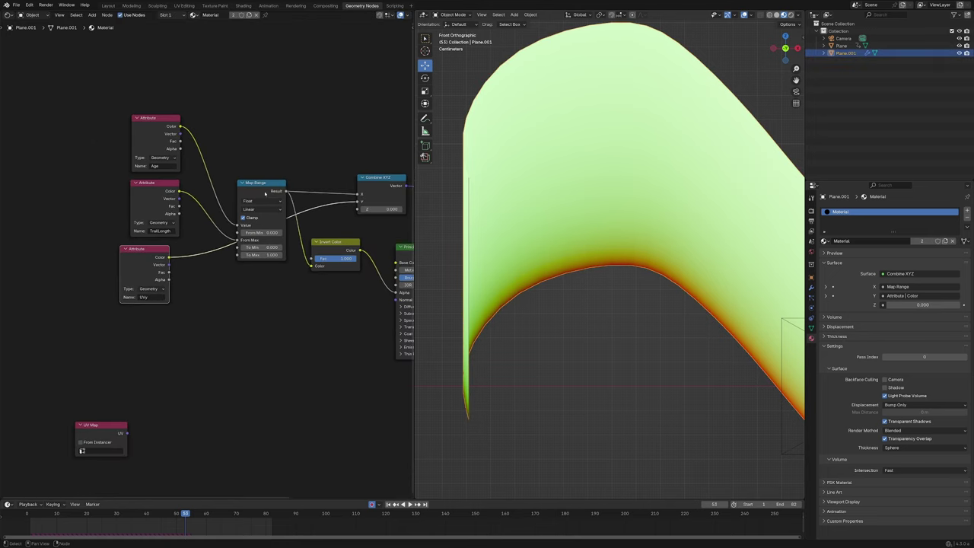
click(264, 194)
key(shift+d)
click(211, 262)
scroll(211, 263, up, 1)
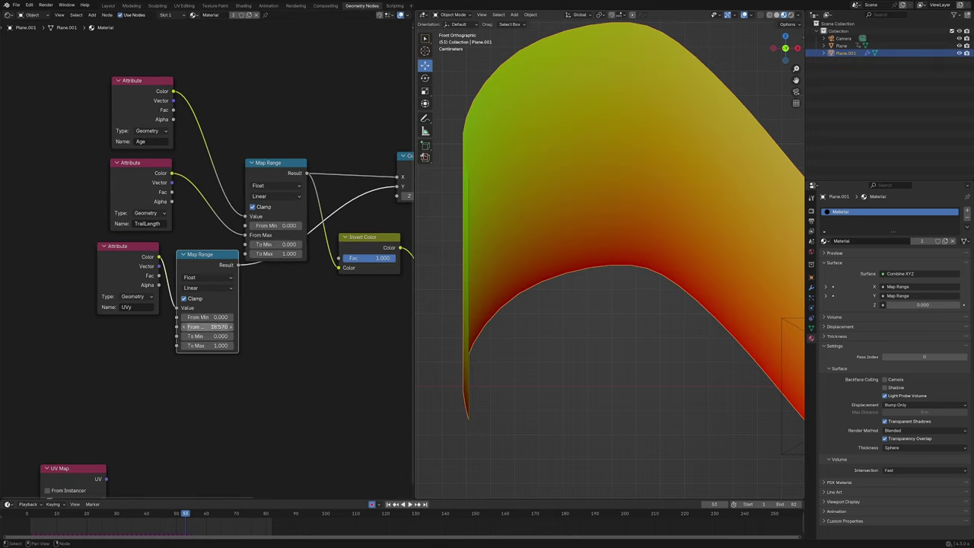
text(8)
key(Return)
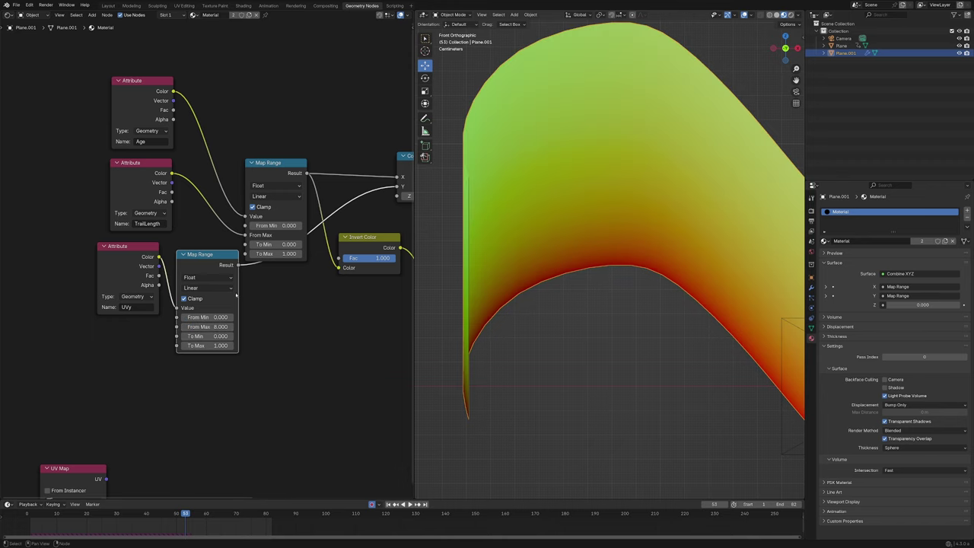
Check the Plane's vertex rows in edit mode again and compare them with the remapped UVy gradient.
click(470, 208)
key(Tab)
key(Tab)
click(476, 226)
middle_drag(289, 344, 274, 342)
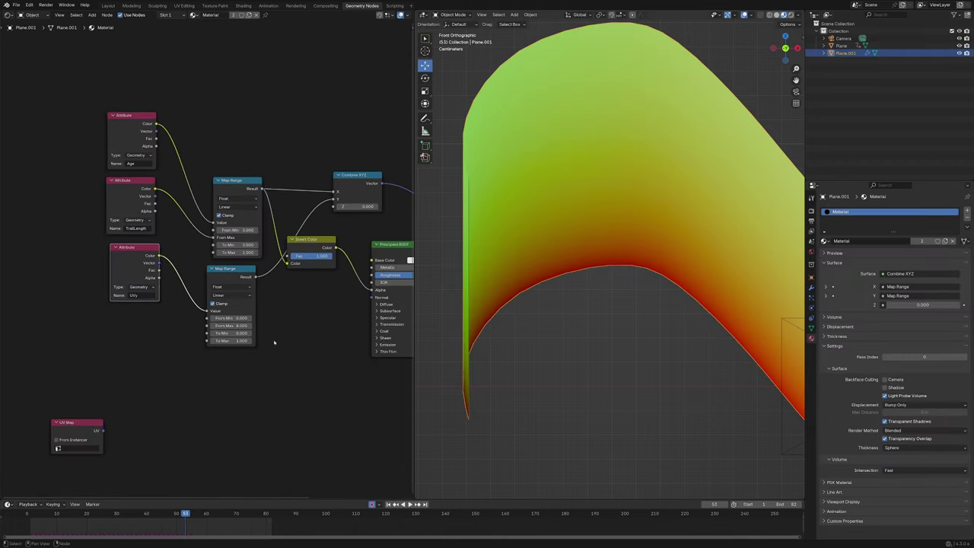
scroll(239, 337, up, 1)
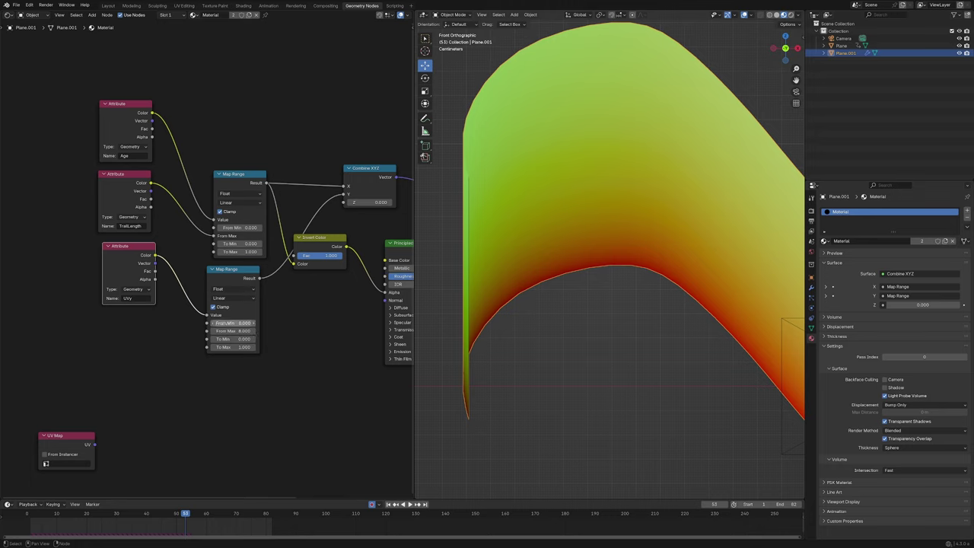
Rearrange the Combine XYZ, Invert Color and Principled BSDF nodes to make room before the Material Output.
middle_drag(336, 322, 192, 327)
scroll(192, 326, down, 2)
drag(198, 255, 208, 278)
drag(248, 260, 250, 318)
drag(224, 196, 194, 205)
Insert a Noise Texture node between Combine XYZ and the Material Output, and view it on the trail.
key(shift+a)
click(260, 190)
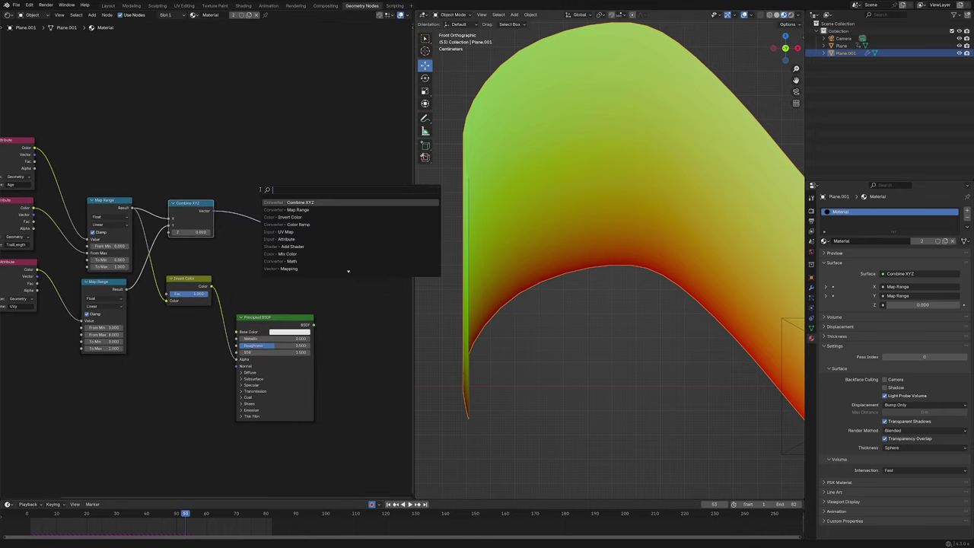
text(noise)
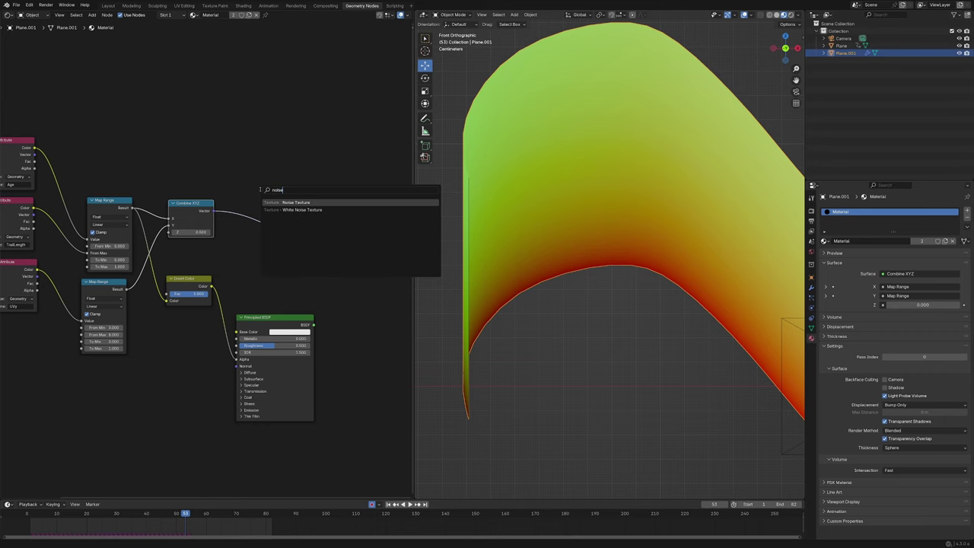
key(Return)
click(257, 189)
scroll(710, 320, down, 2)
shift+middle_drag(710, 320, 637, 285)
scroll(537, 273, down, 3)
scroll(636, 285, up, 2)
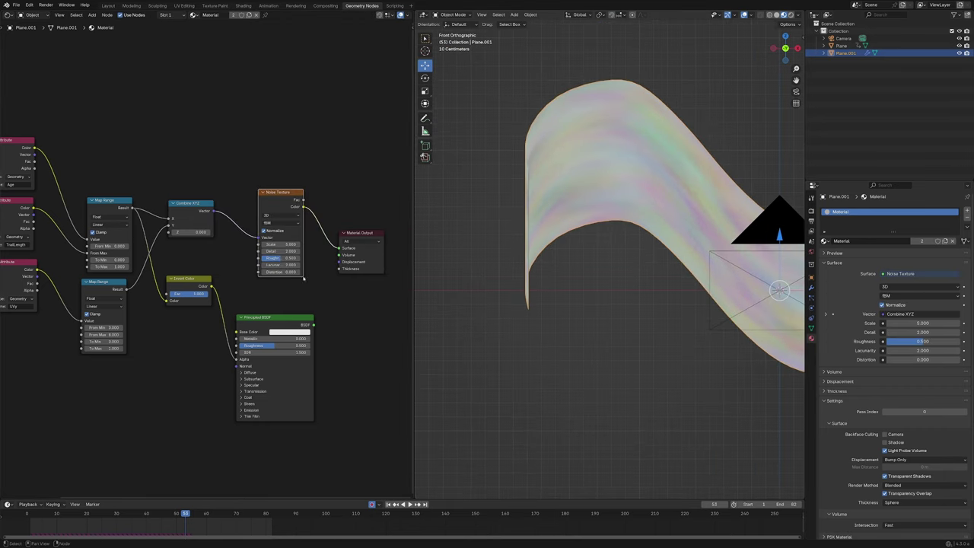
Play the animation and stop at frame 20 to examine how the noise texture follows the trail.
middle_drag(304, 279, 372, 285)
scroll(609, 274, down, 2)
shift+middle_drag(609, 274, 487, 292)
key(space)
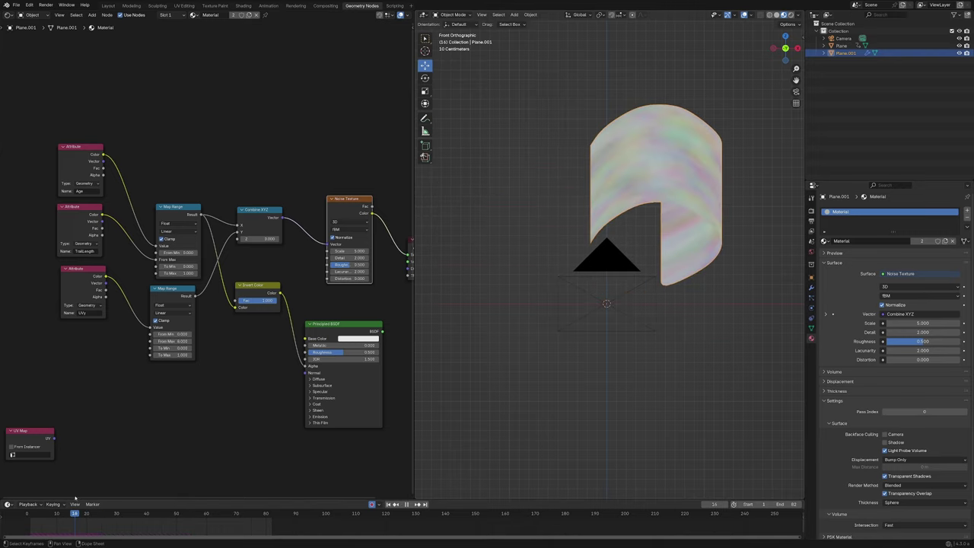
key(space)
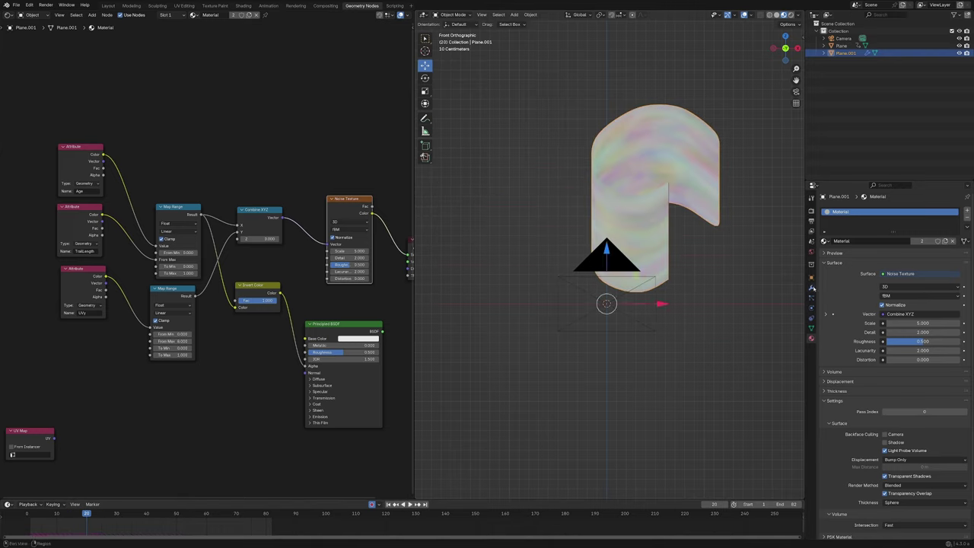
Set the Geometry Nodes modifier's Trail Length to 3 and play the animation from frame 40.
click(813, 288)
click(915, 242)
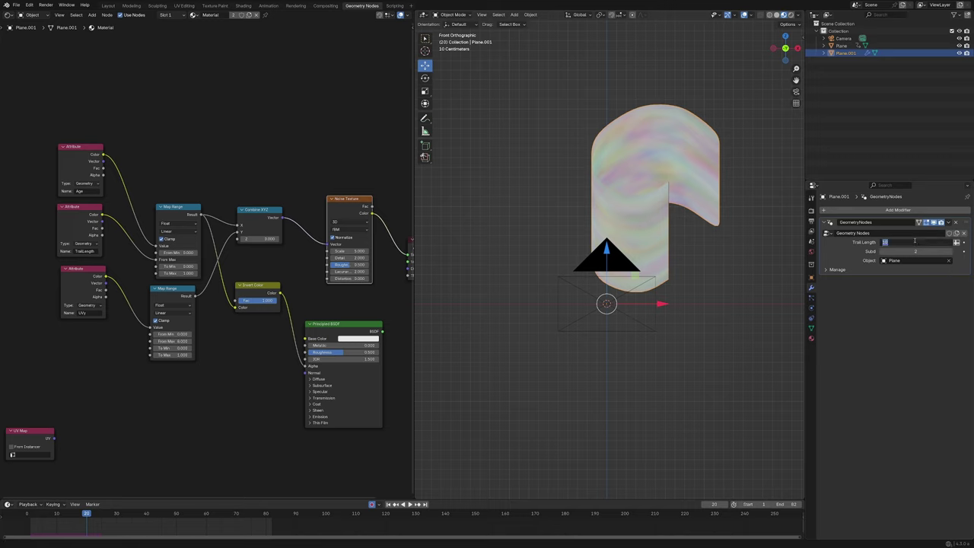
text(3)
key(Return)
click(146, 515)
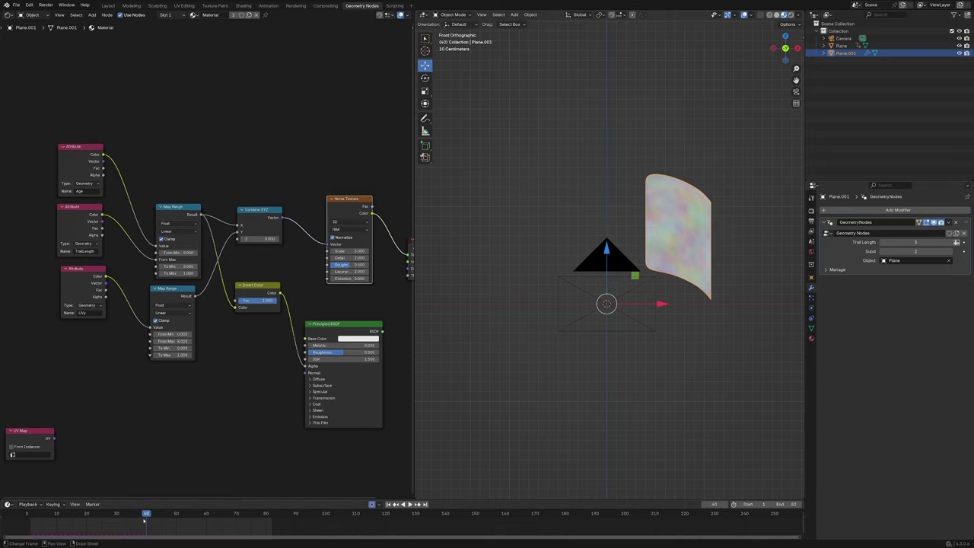
key(space)
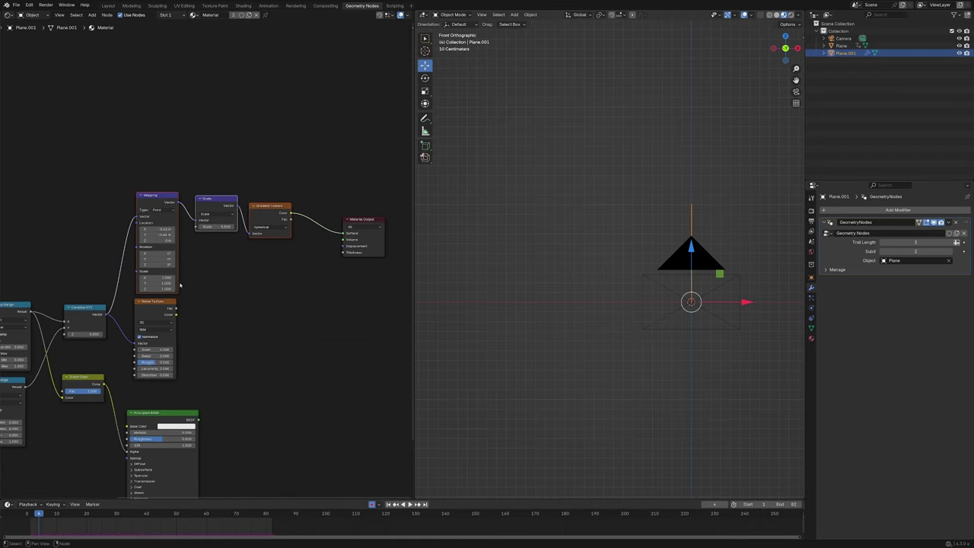
Delete the Mapping, Scale and Gradient Texture nodes, connect the Noise Texture's Fac to the Material Output, and play the animation.
key(x)
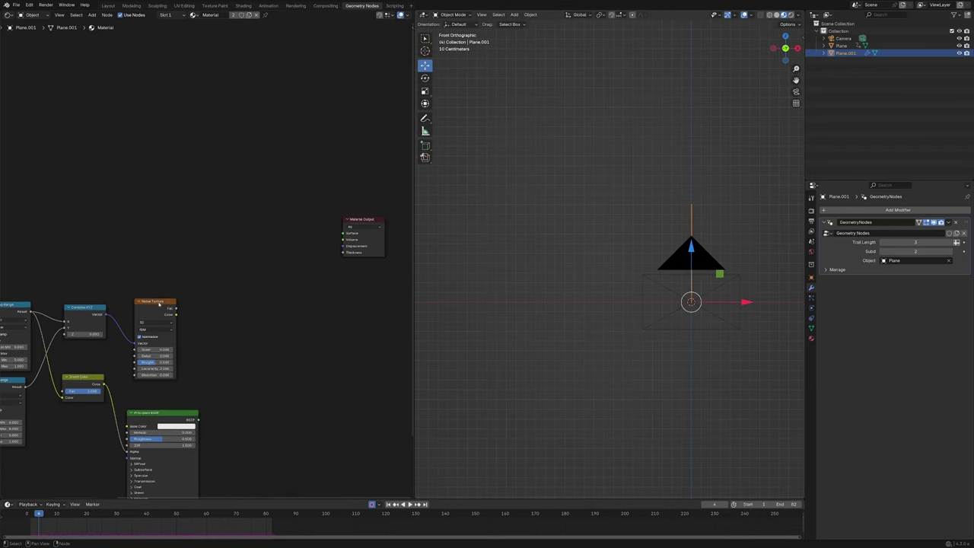
drag(159, 304, 167, 287)
key(space)
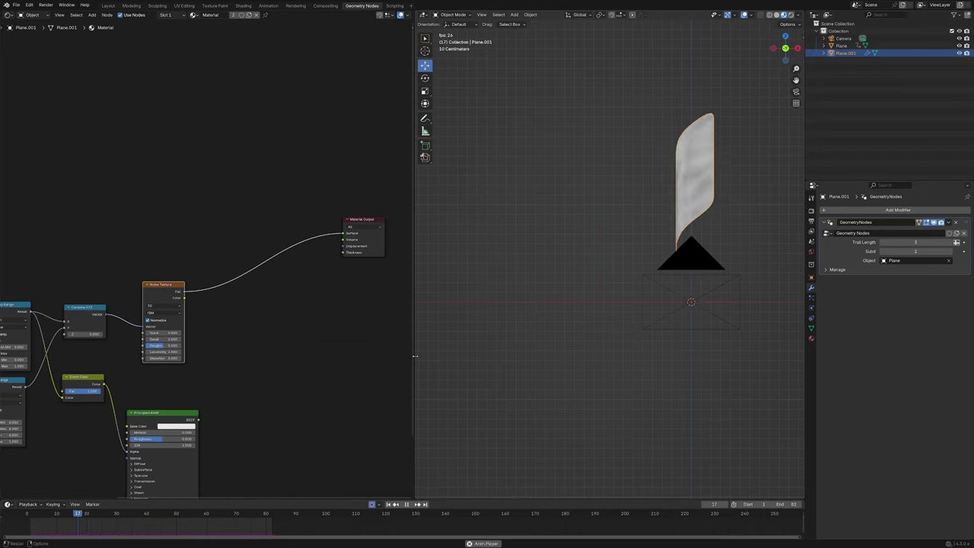
Reposition the Principled BSDF node directly below the Noise Texture node.
scroll(296, 295, up, 1)
middle_drag(295, 295, 189, 259)
scroll(137, 306, down, 1)
middle_drag(131, 309, 280, 280)
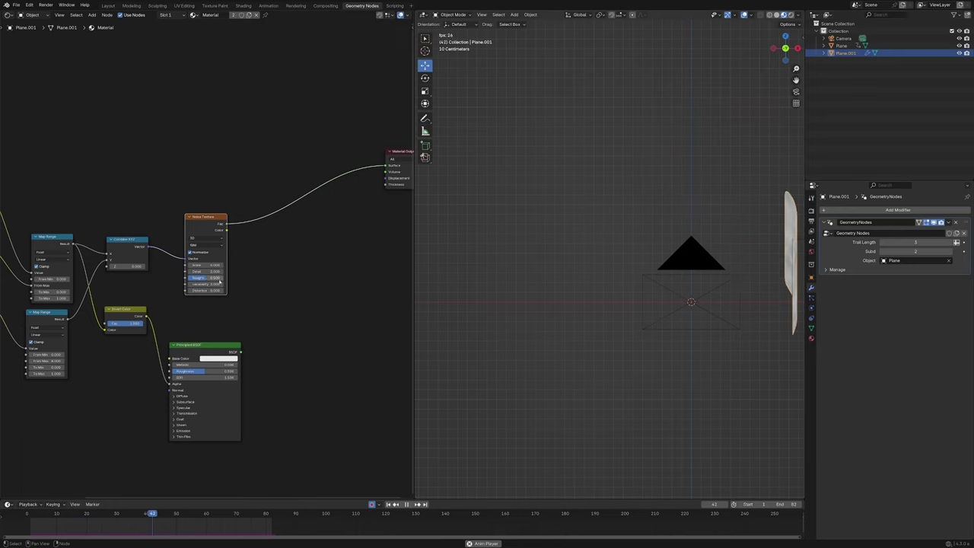
drag(218, 344, 296, 339)
scroll(265, 259, up, 2)
middle_drag(265, 259, 252, 259)
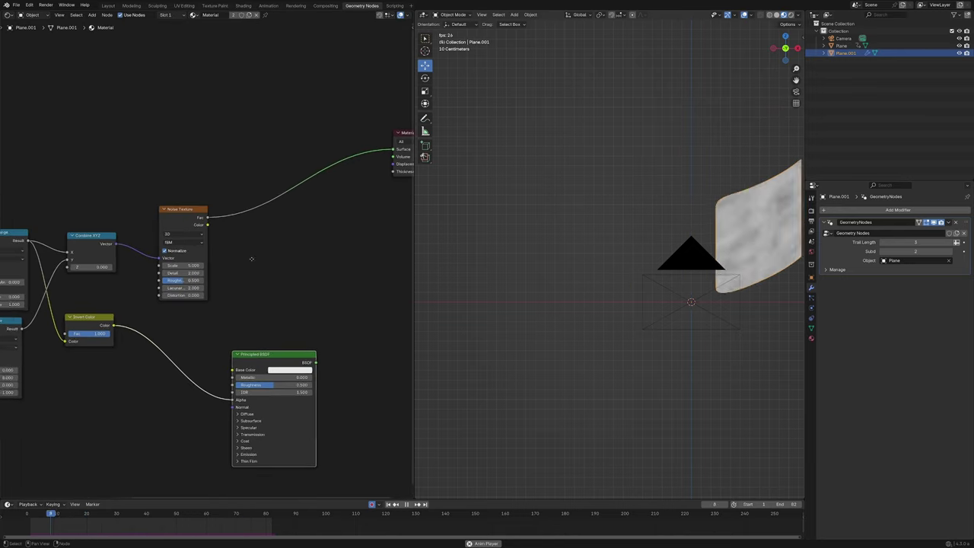
drag(232, 354, 158, 326)
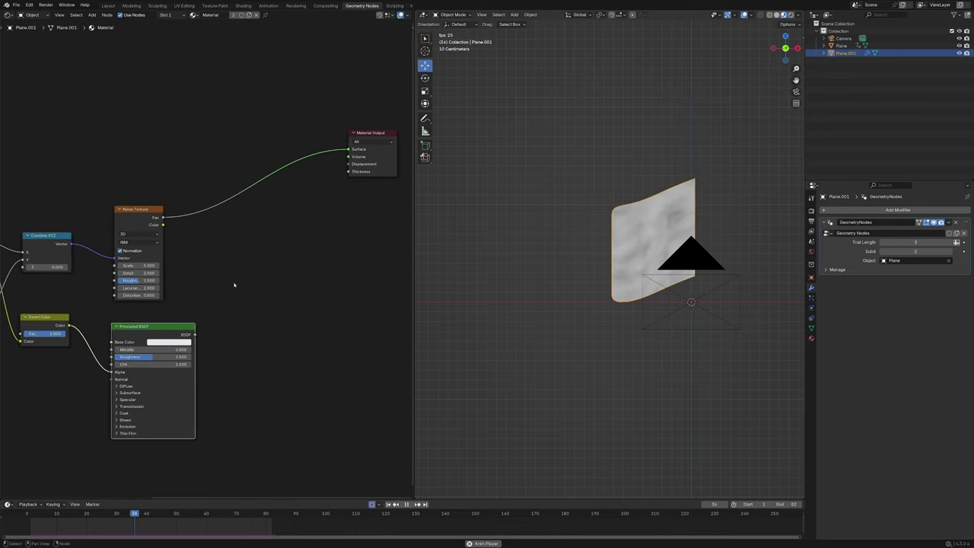
Stop the animation at frame 40 and add an Emission node and a Transparent BSDF node to the material.
key(space)
click(272, 266)
key(shift+a)
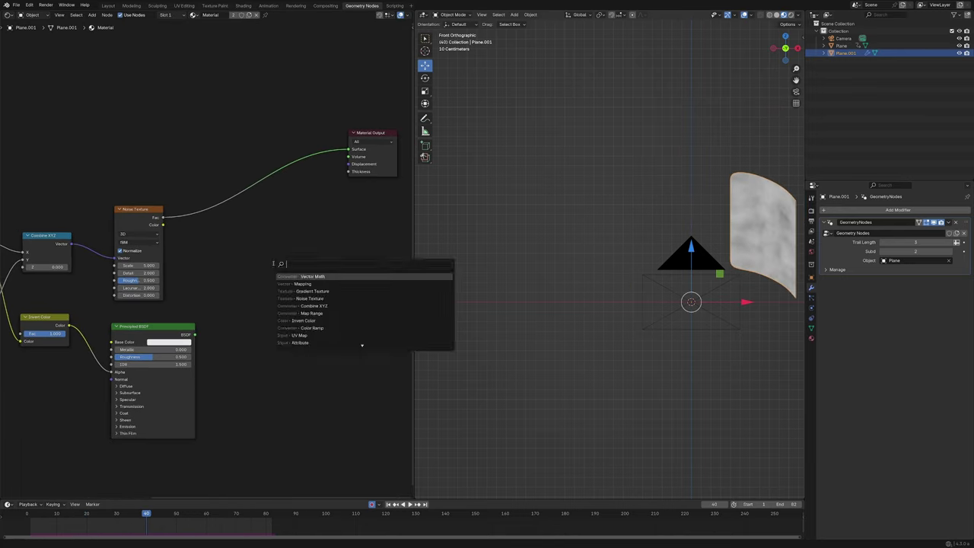
text(emi)
key(Return)
click(245, 280)
key(shift+a)
click(238, 229)
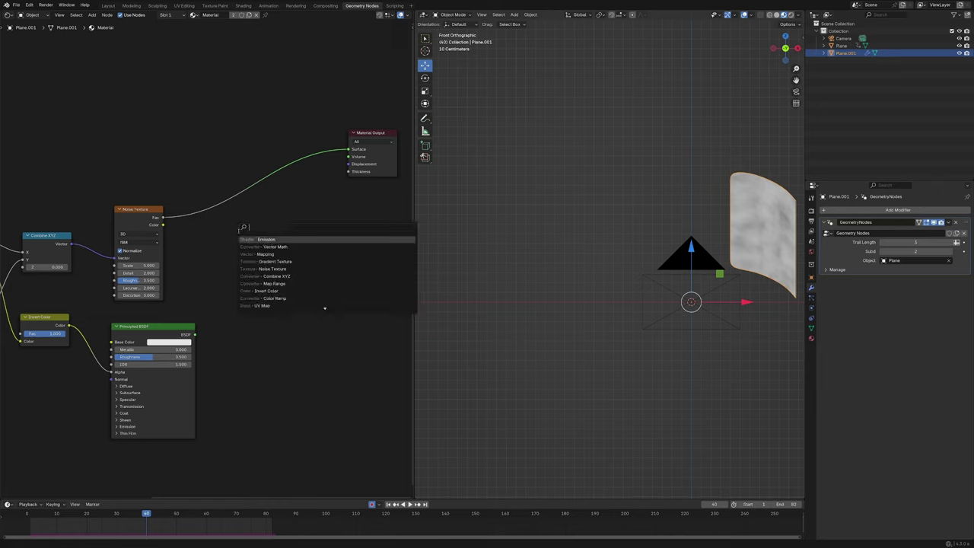
text(tr)
click(284, 246)
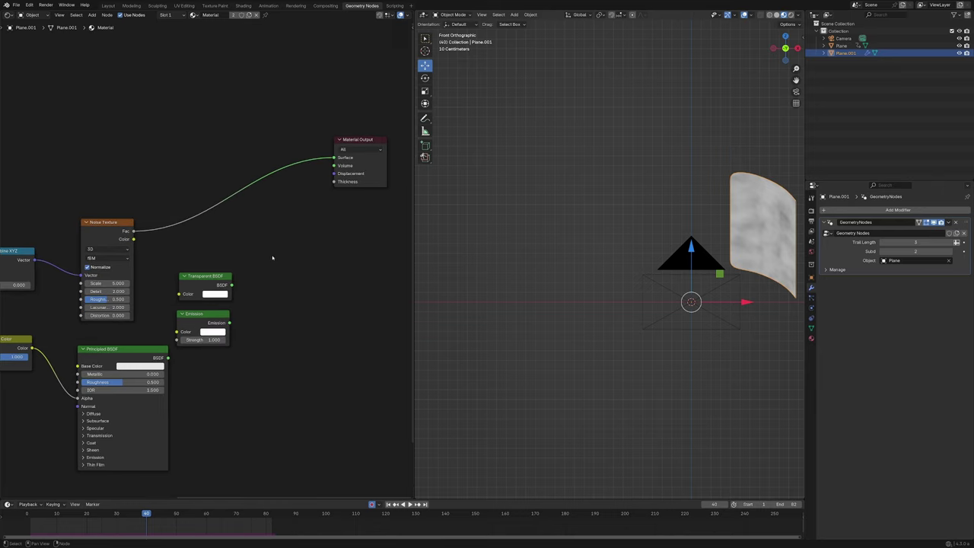
Add an Add Shader node and connect the Transparent BSDF and Emission outputs to its two Shader inputs.
key(shift+a)
click(274, 251)
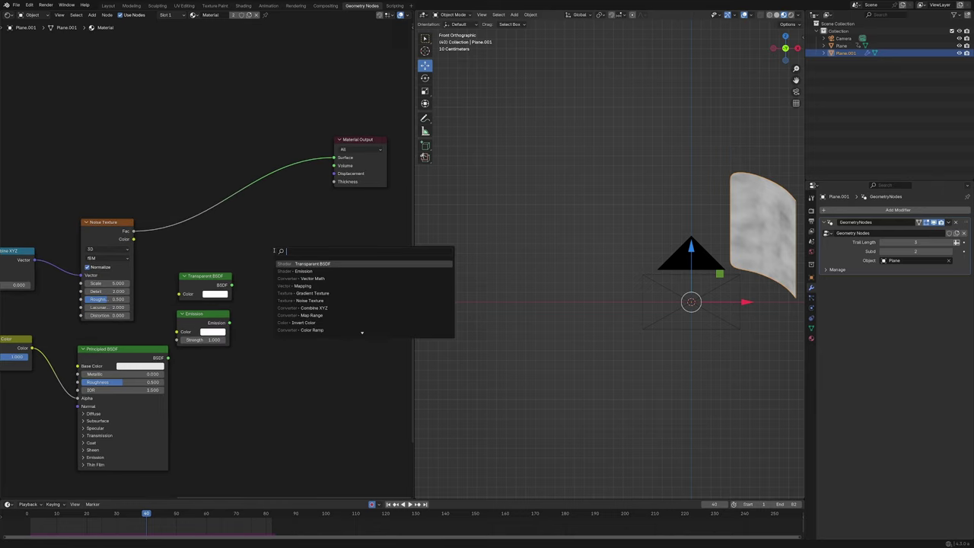
text(add)
key(Return)
click(274, 276)
drag(231, 285, 274, 291)
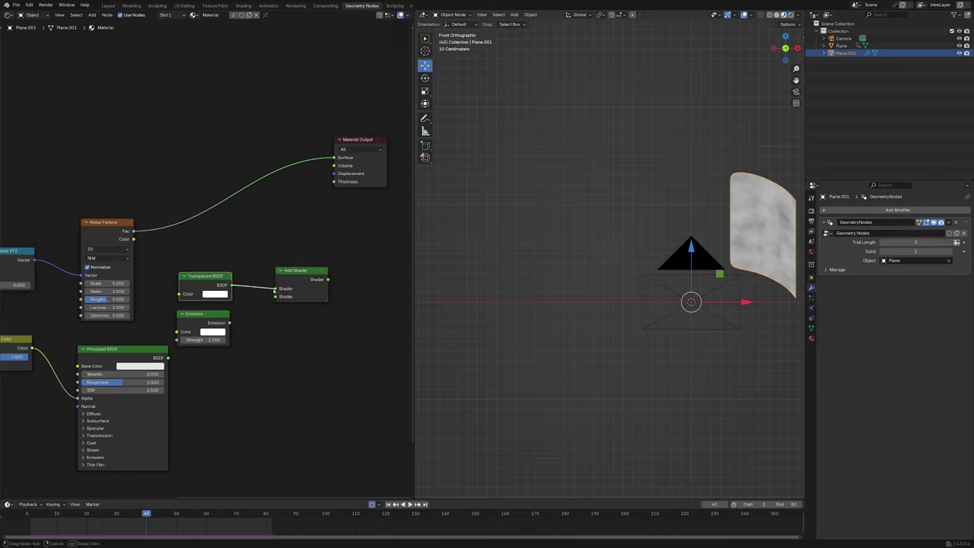
drag(229, 324, 276, 296)
Move the Transparent BSDF, Emission and Add Shader nodes aside and preview the Invert Color node on the trail.
drag(185, 266, 322, 358)
key(g)
click(376, 349)
middle_drag(140, 286, 247, 317)
middle_drag(164, 372, 240, 341)
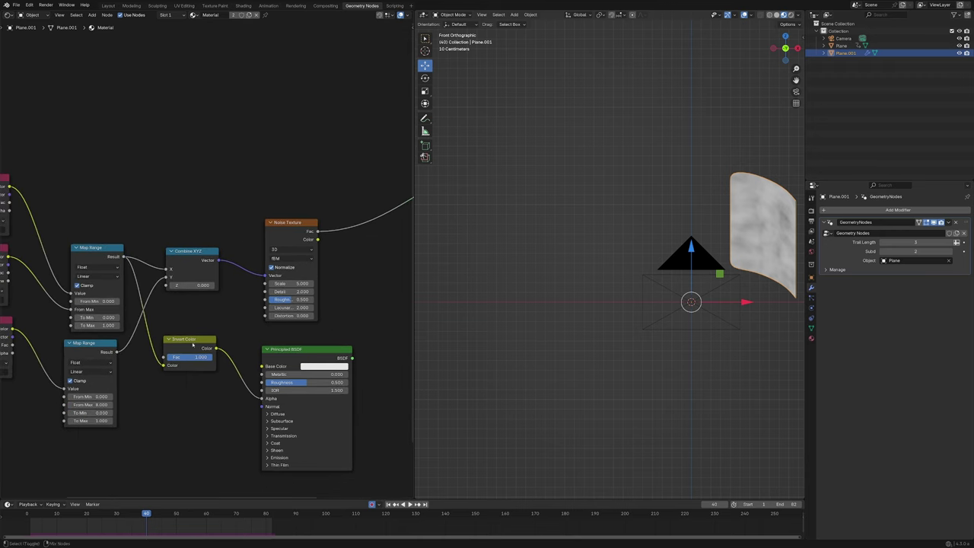
ctrl+shift+click(194, 346)
Add a Mix Color node in Color Burn mode, connecting Invert Color to A and the Noise Texture's Fac to B.
scroll(251, 325, right, 8)
key(shift+a)
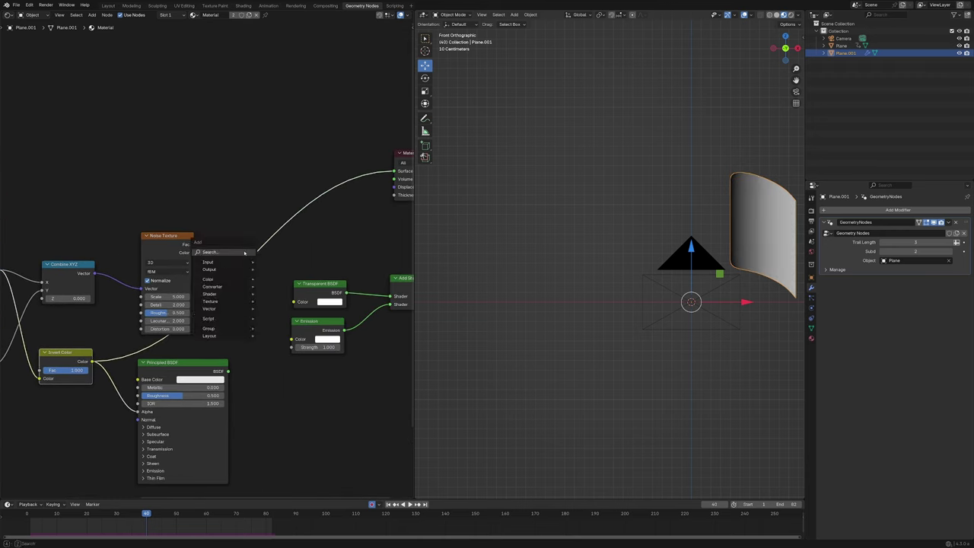
text(mix)
key(Return)
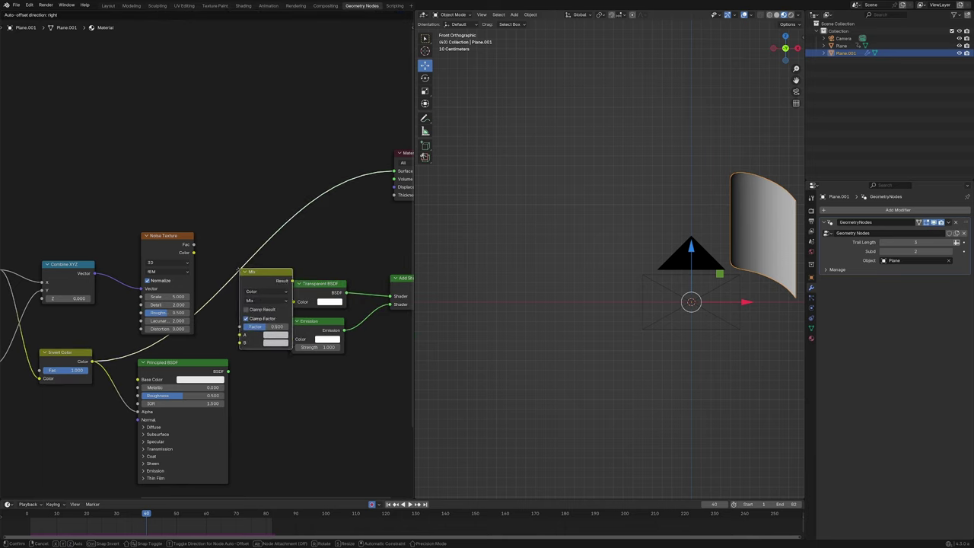
click(257, 300)
click(256, 327)
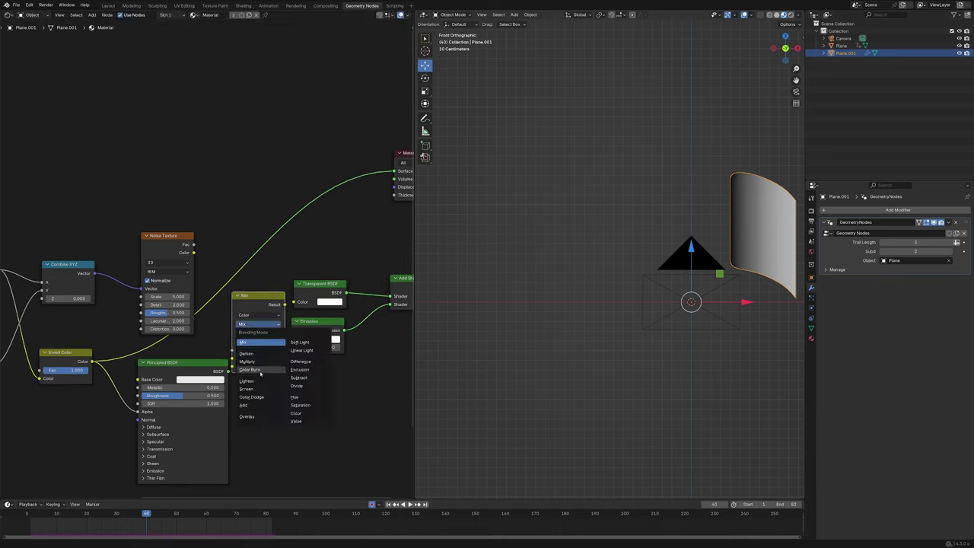
click(251, 370)
drag(92, 362, 95, 361)
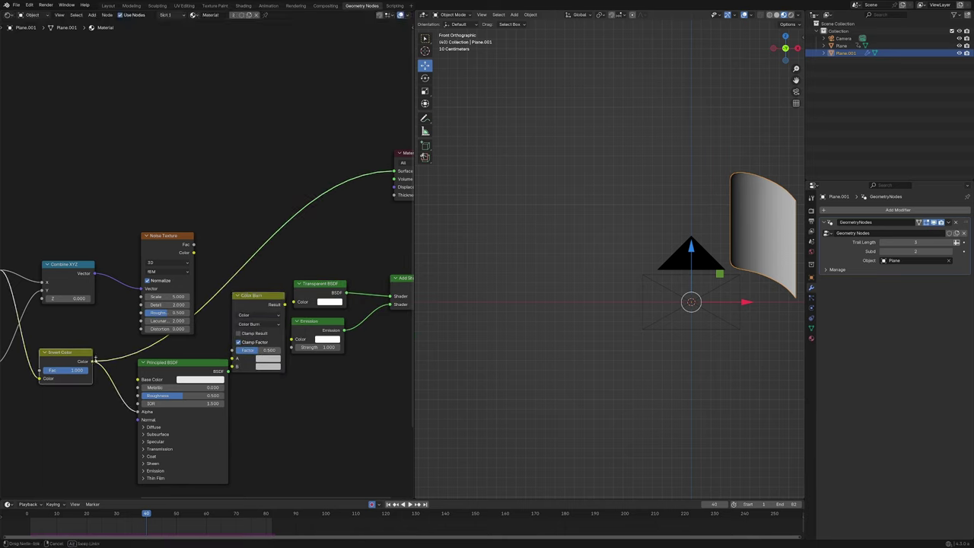
drag(194, 245, 227, 326)
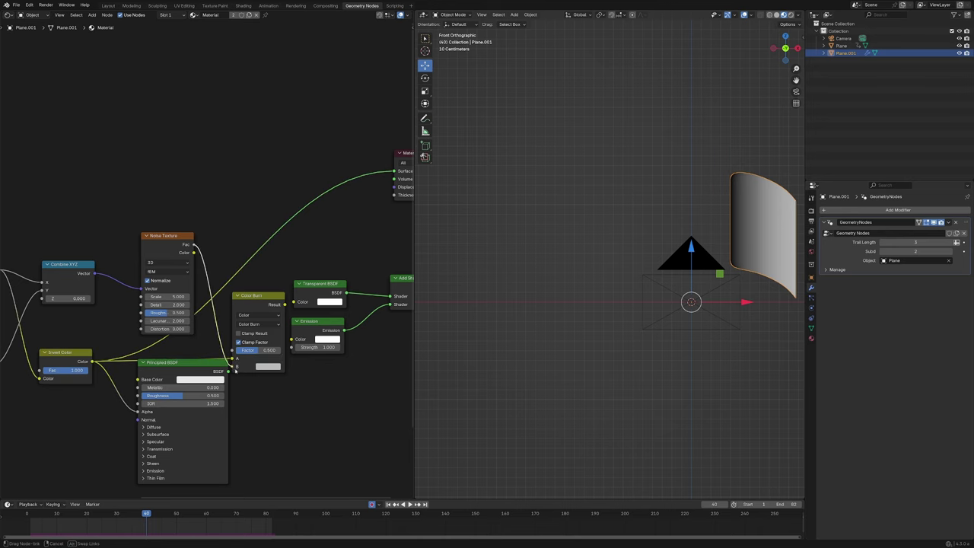
Insert a Mapping node between the Combine XYZ and Noise Texture nodes.
middle_drag(130, 202, 255, 196)
key(shift+a)
text(map)
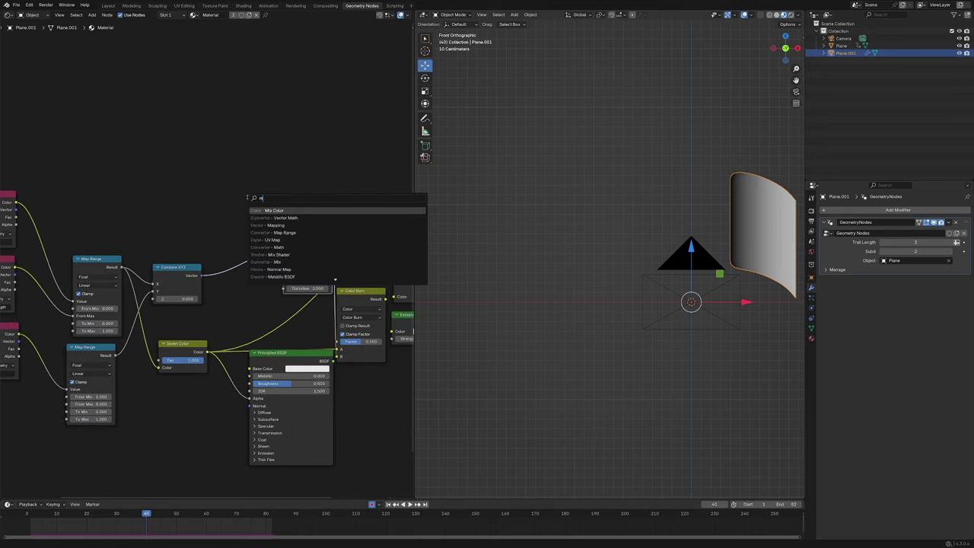
key(Return)
click(229, 207)
Set the Color Burn node's Factor to 1.000 and preview its result on the trail.
scroll(245, 284, up, 2)
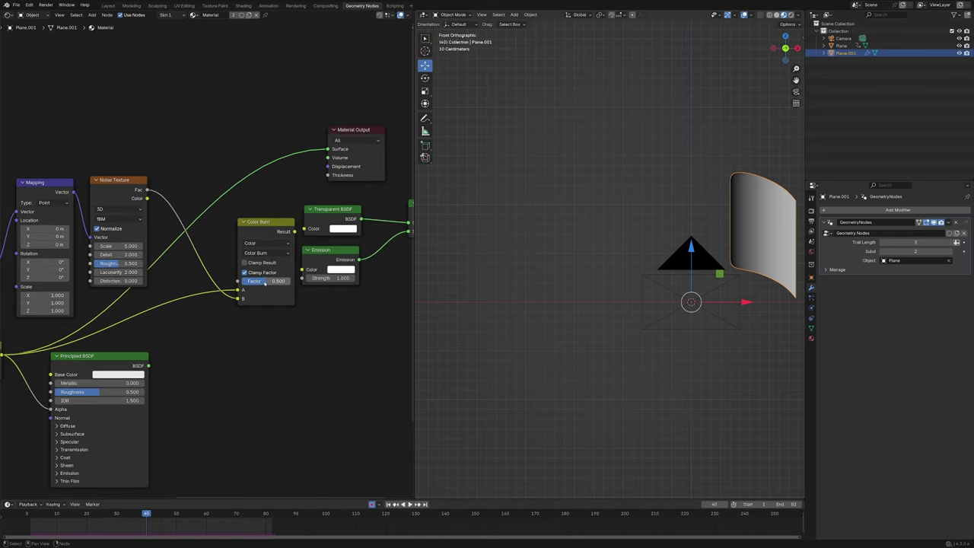
middle_drag(331, 279, 305, 287)
click(221, 236)
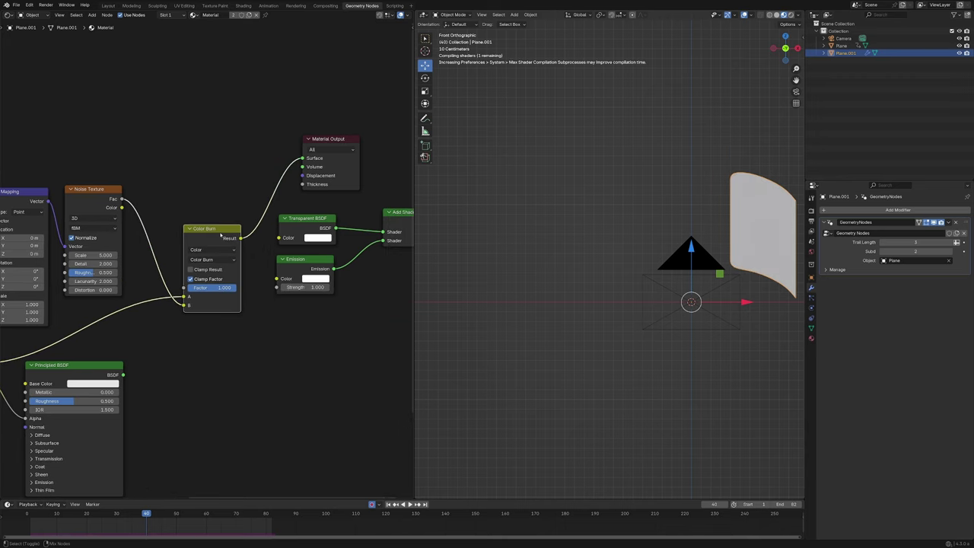
shift+middle_drag(713, 267, 596, 275)
scroll(629, 284, up, 3)
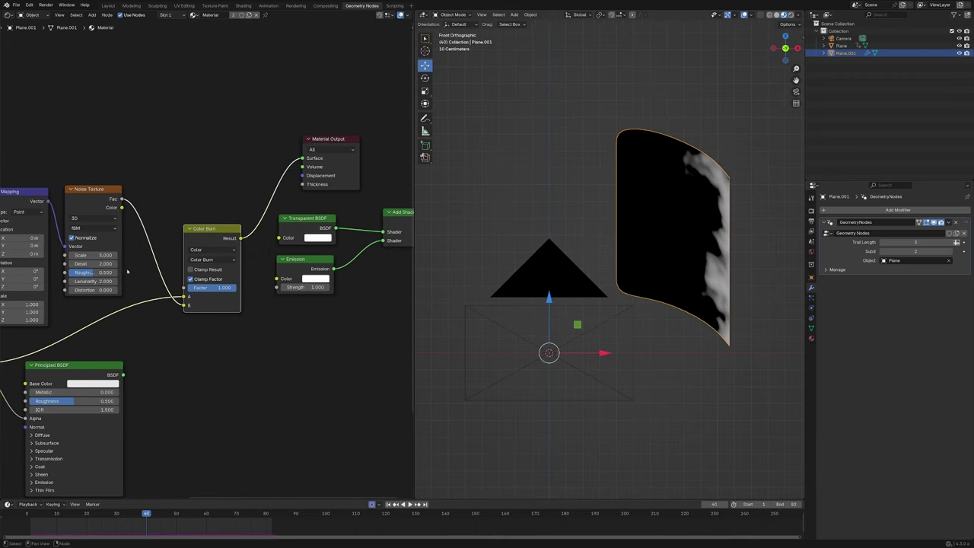
Set the Mapping node's X scale to -0.020 to stretch the noise along the trail.
middle_drag(127, 272, 241, 271)
drag(137, 312, 61, 305)
scroll(221, 304, down, 1)
Insert a Math node set to Add between Invert Color and Color Burn, with a value of about 0.25.
click(232, 306)
key(shift+a)
text(s)
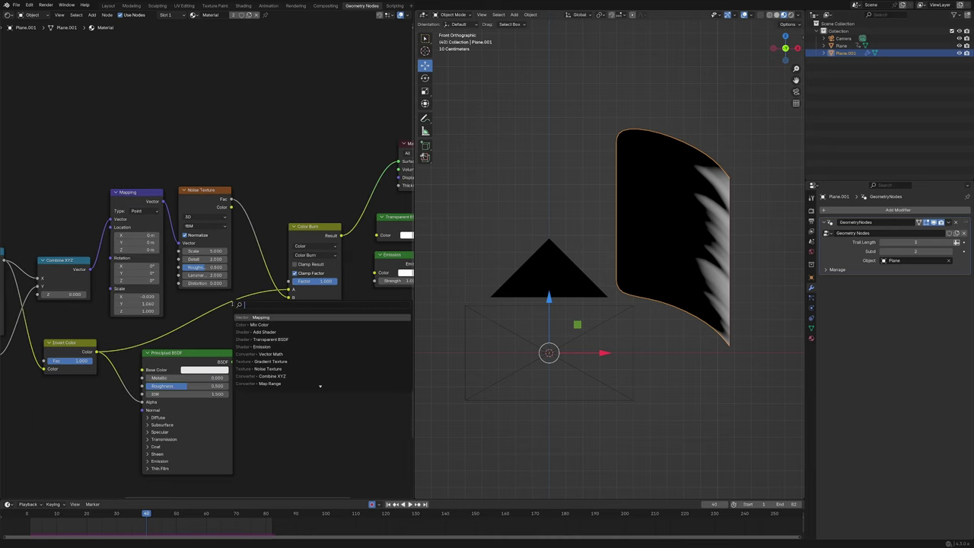
text(math)
key(Return)
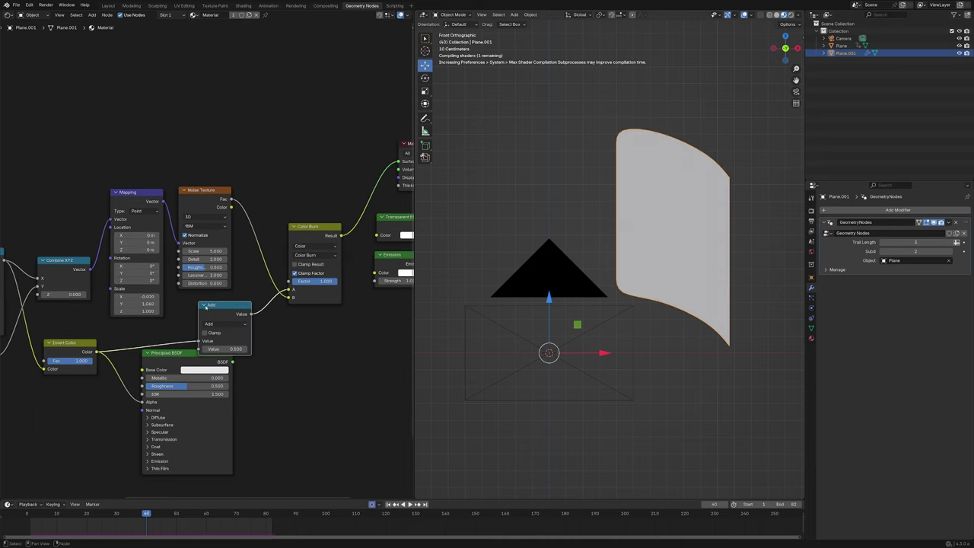
drag(234, 350, 215, 349)
Connect the Color Burn result to the Emission Strength and the Add Shader output to the Material Output.
middle_drag(234, 350, 70, 344)
scroll(70, 344, down, 2)
drag(165, 246, 204, 286)
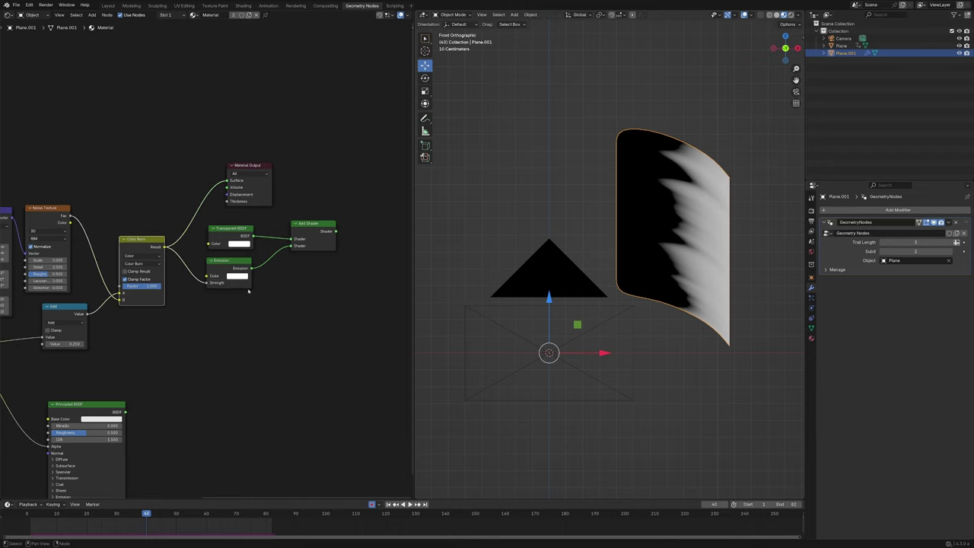
middle_drag(248, 291, 234, 297)
ctrl+shift+click(298, 242)
Deselect the trail and play the animation to examine the streaky transparent fade, stopping at frame 40.
key(space)
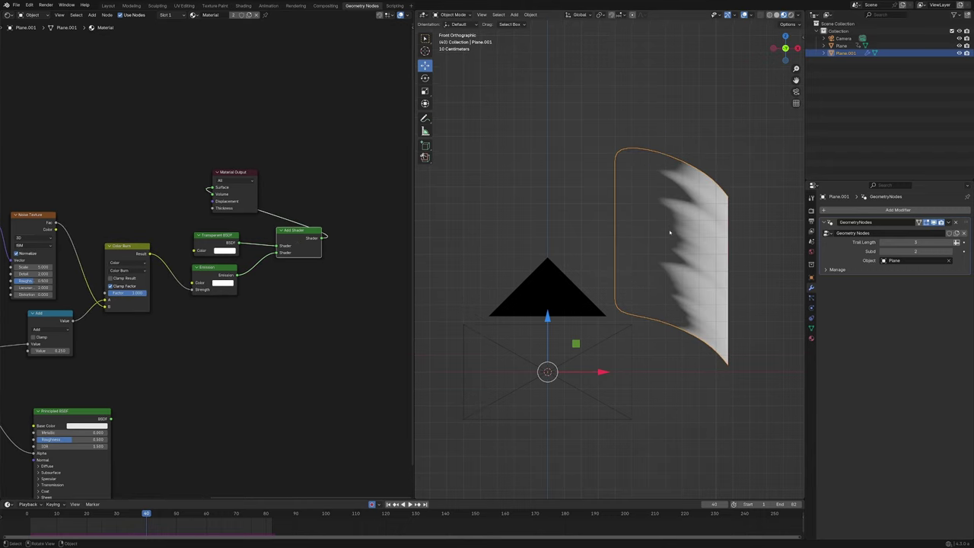
click(670, 289)
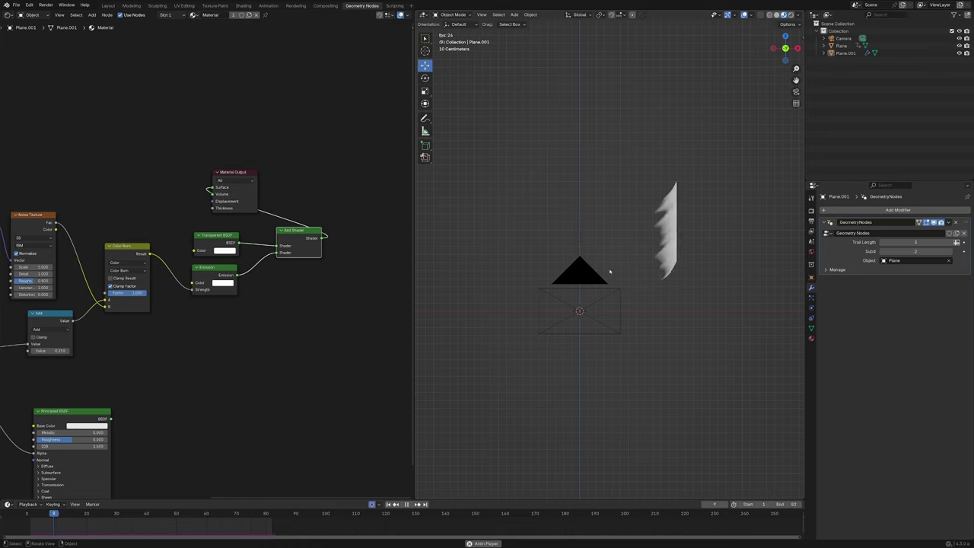
key(space)
scroll(245, 193, down, 3)
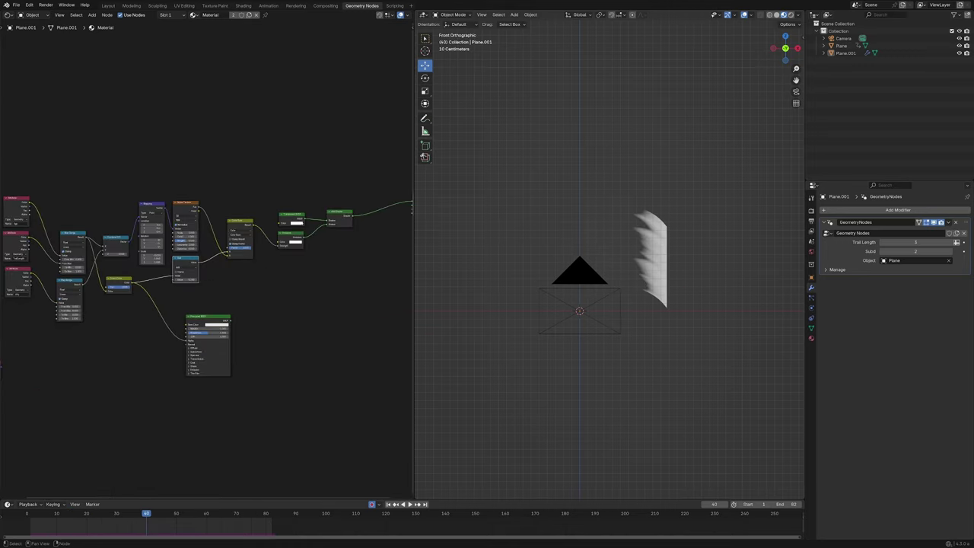
scroll(194, 195, up, 4)
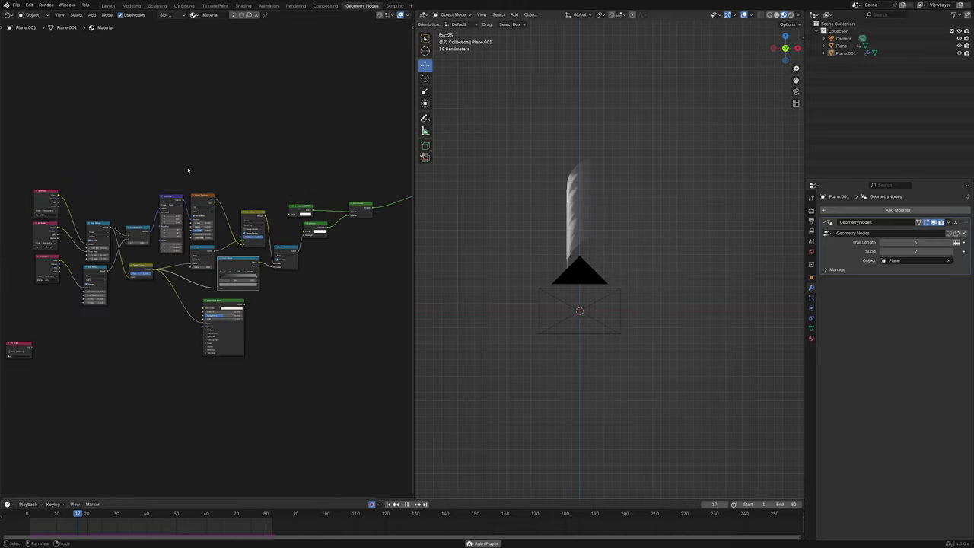
Examine the trail with the added Color Ramp blend by stopping the animation and stepping through frames.
scroll(109, 202, up, 2)
middle_drag(110, 204, 67, 207)
drag(366, 150, 226, 270)
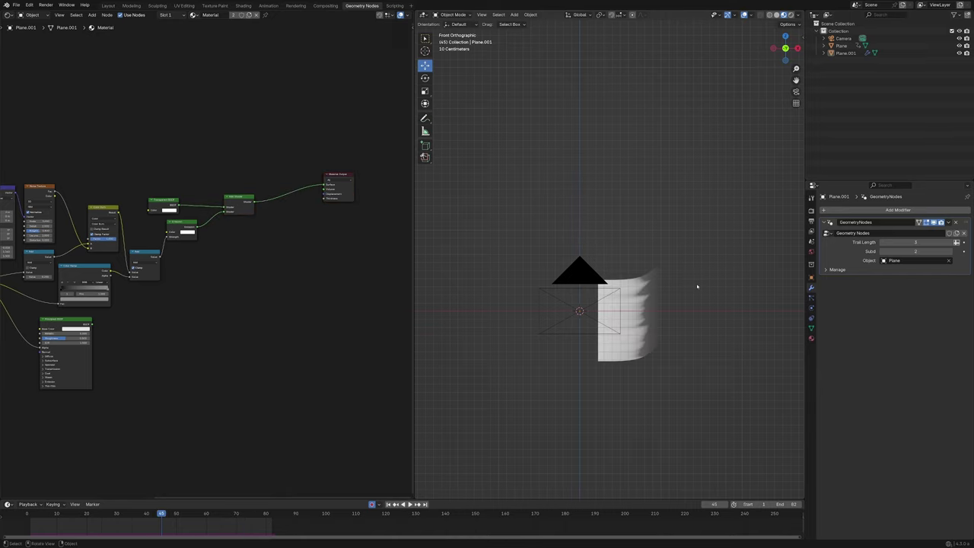
key(Right)
key(Right)
key(space)
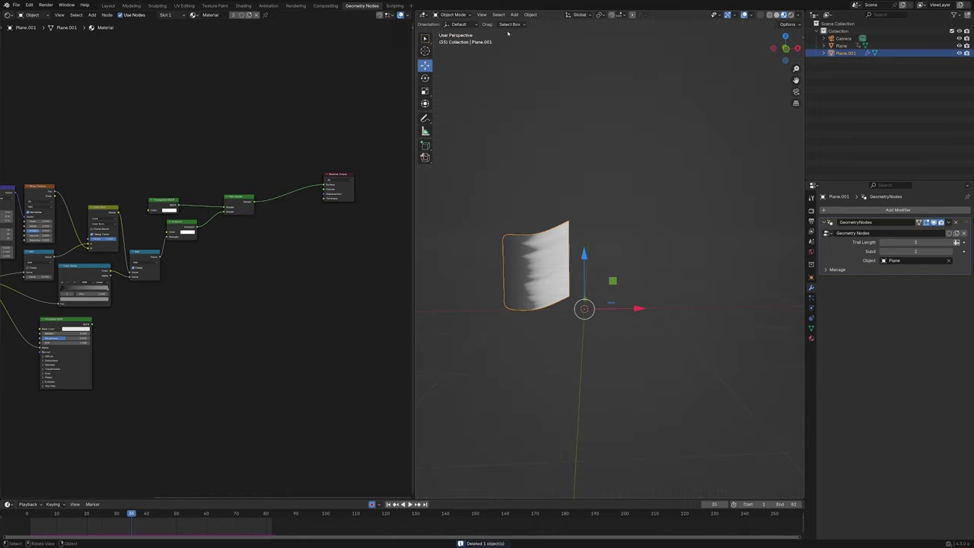
Add a Monkey mesh to the scene.
click(515, 14)
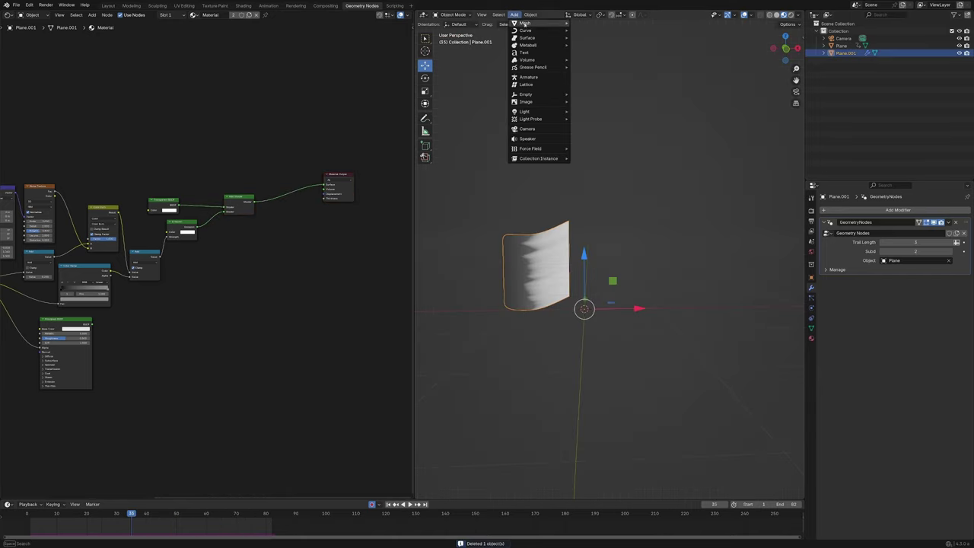
mouse_move(532, 23)
click(590, 92)
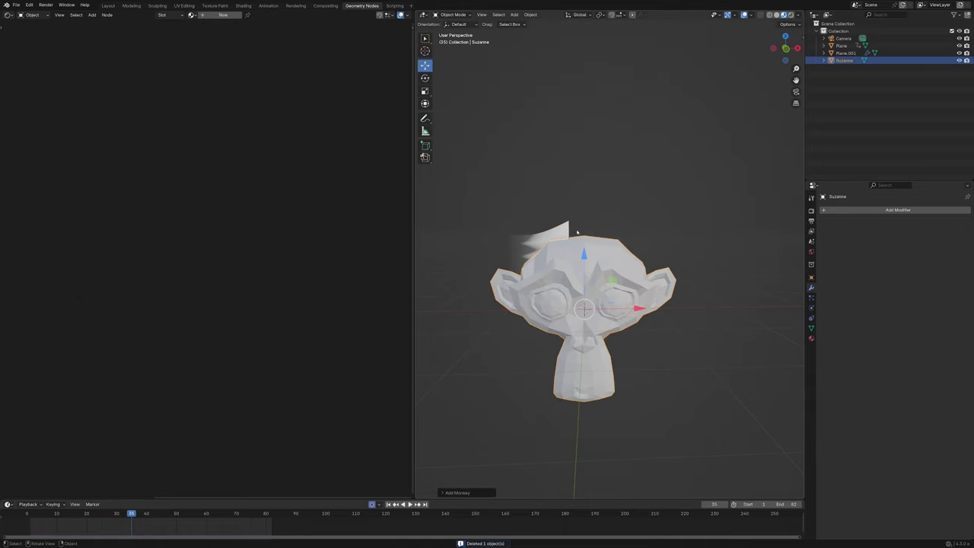
Parent the monkey head to the animated Plane object.
scroll(577, 232, up, 1)
mouse_move(577, 232)
middle_down()
mouse_move(643, 229)
mouse_move(546, 225)
mouse_move(574, 222)
middle_up()
scroll(567, 229, up, 1)
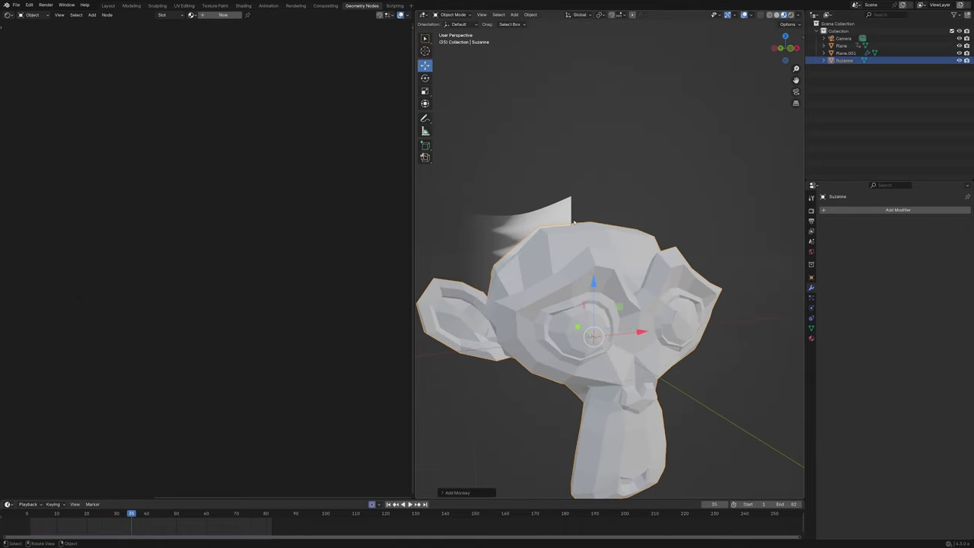
scroll(574, 222, up, 5)
shift+click(503, 163)
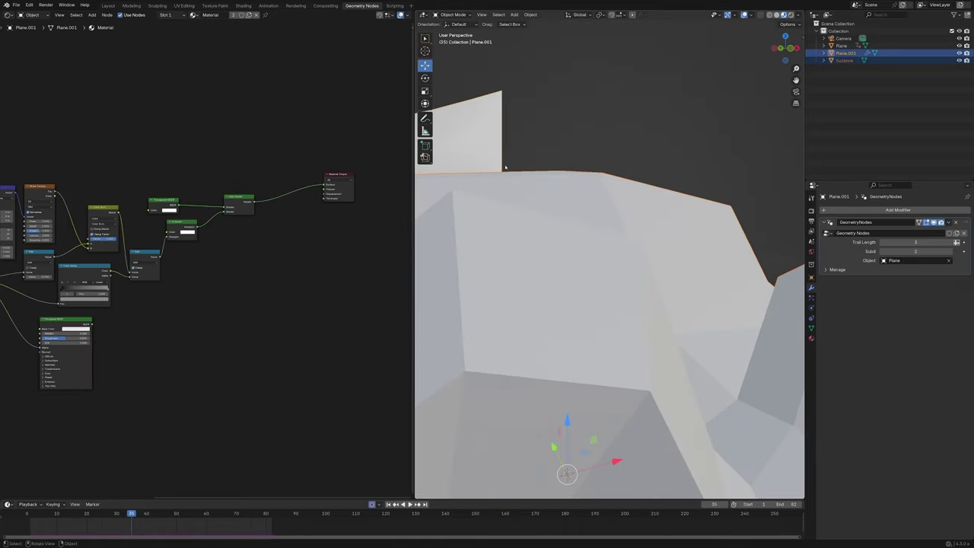
scroll(505, 167, down, 5)
click(682, 182)
click(601, 255)
alt+shift+click(580, 220)
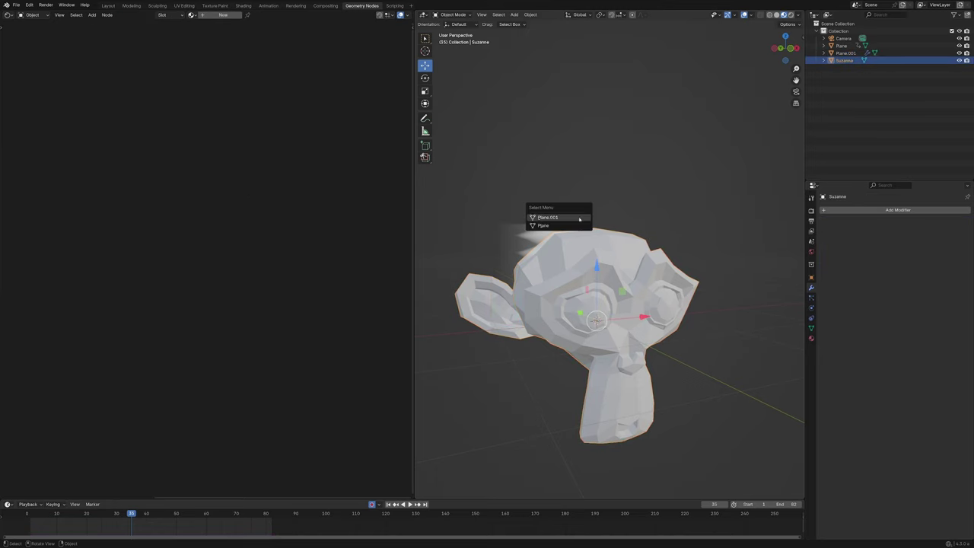
click(583, 226)
key(ctrl+p)
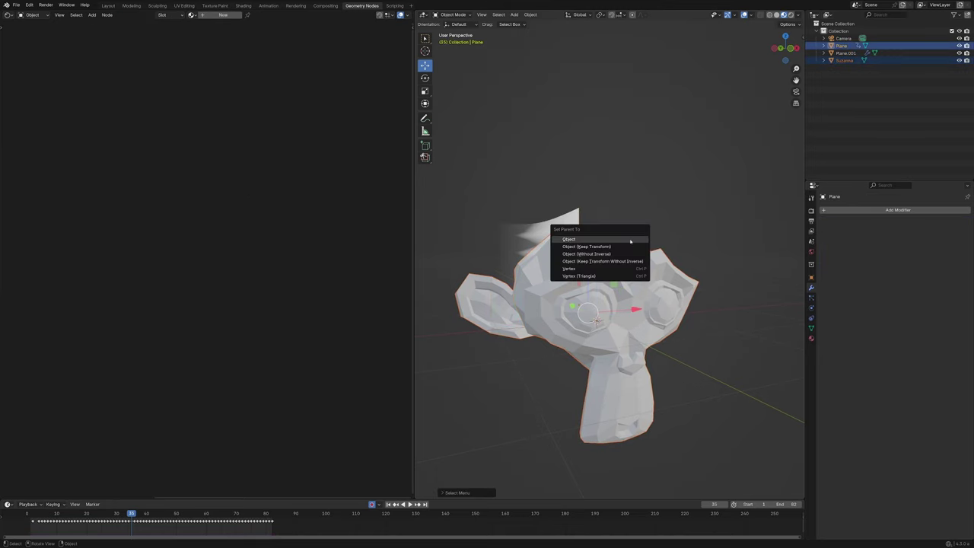
click(601, 245)
Play the animation to frame 71 and rename the Plane.001 object as Trail.
key(space)
click(659, 258)
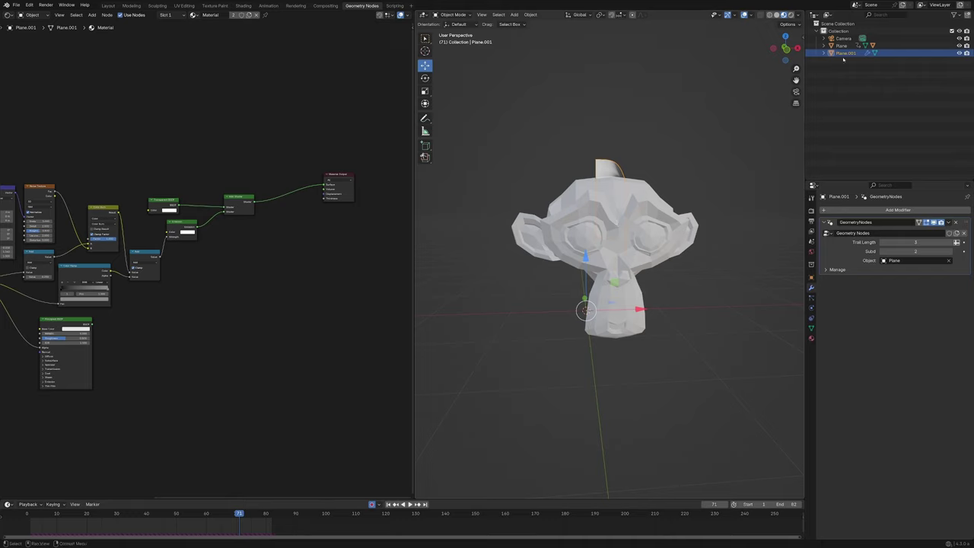
double_click(844, 53)
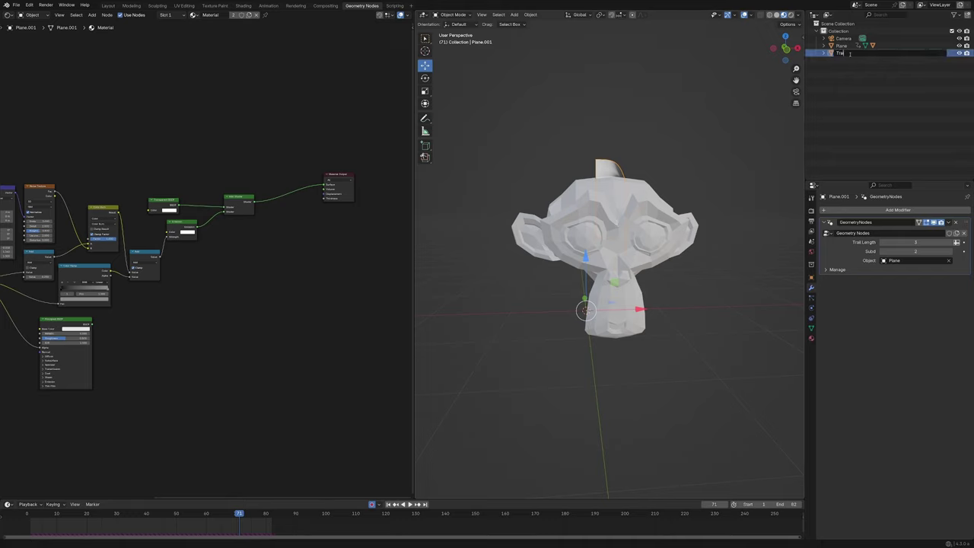
key(Return)
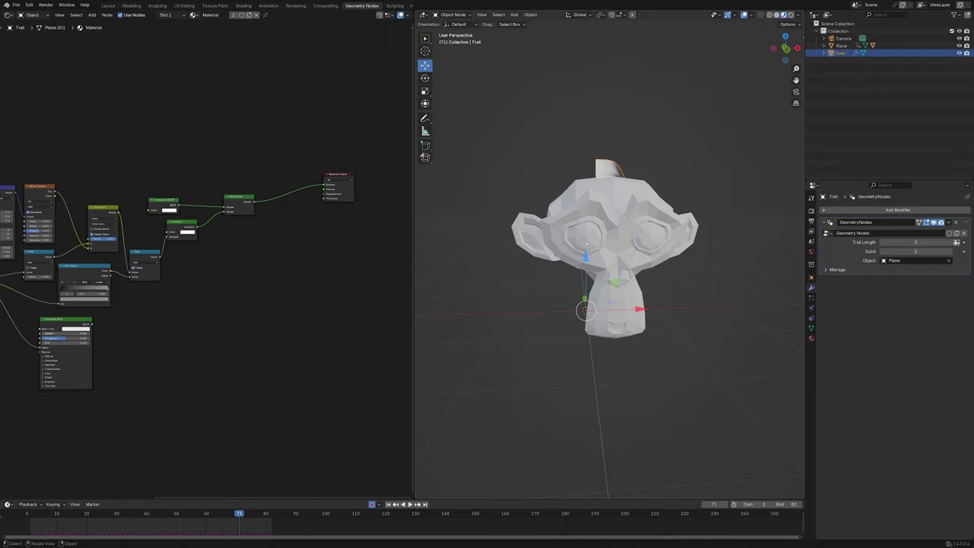
Duplicate the Trail object in place, set the copy's Geometry Nodes Object to Suzanne, and play the animation.
scroll(630, 214, up, 2)
key(shift+d)
right_click(630, 214)
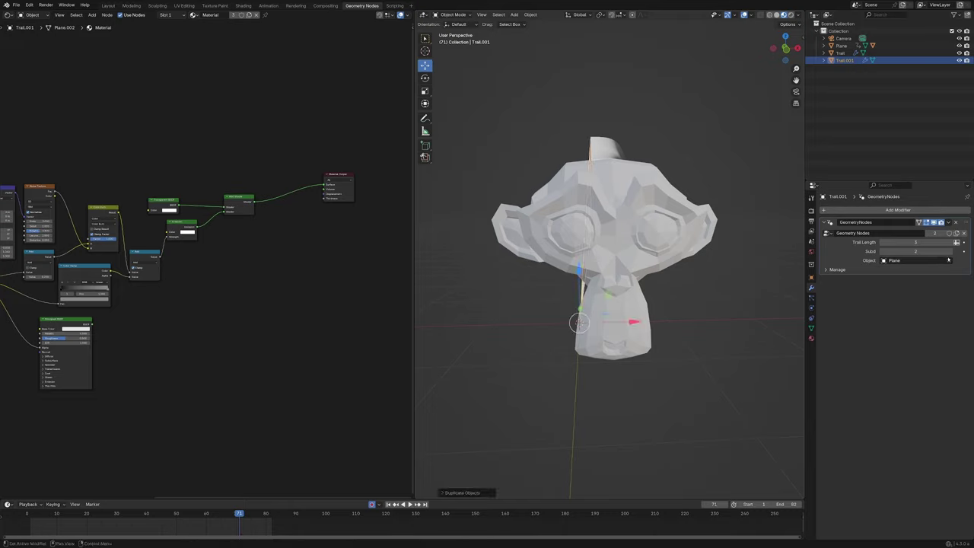
click(685, 214)
key(space)
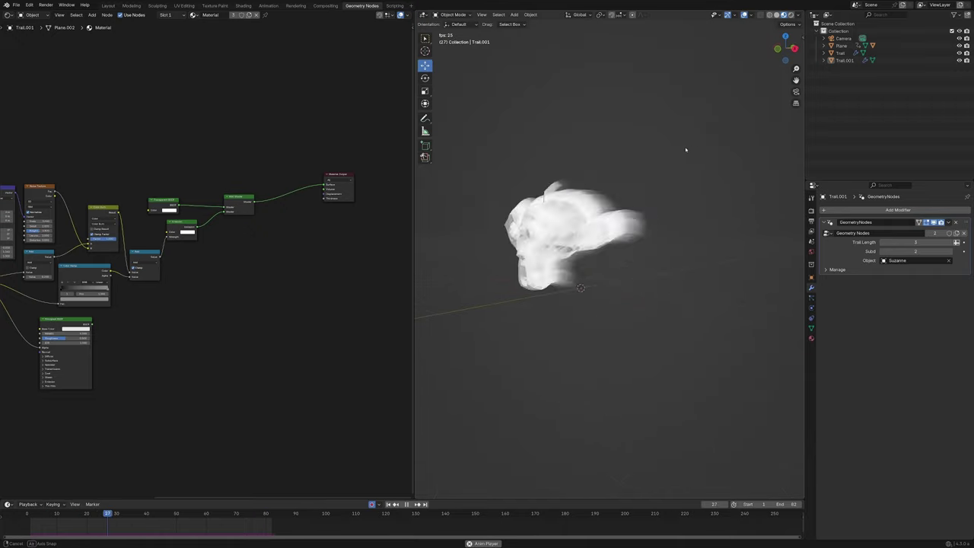
Play the animation to check the head trail, select Trail.001 and clear its Geometry Nodes Object.
key(space)
key(space)
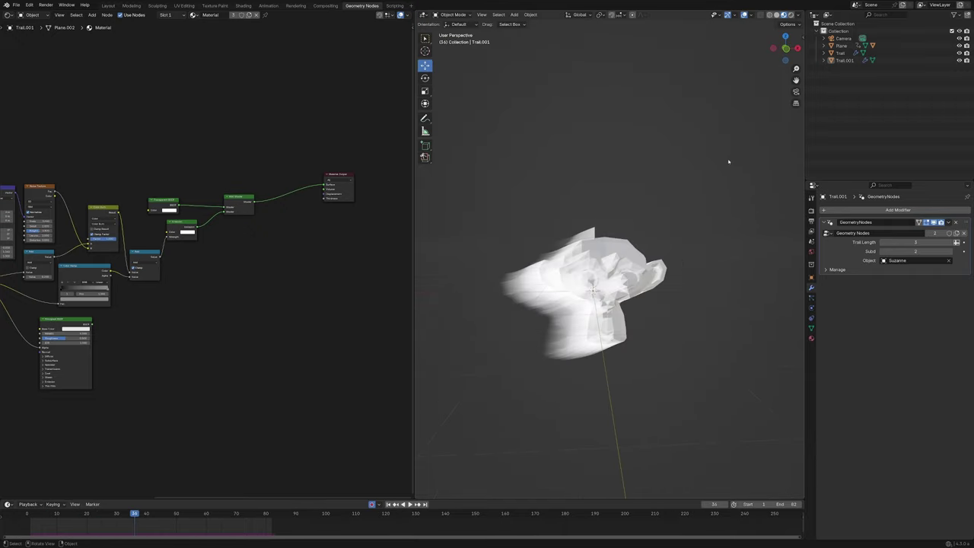
click(631, 282)
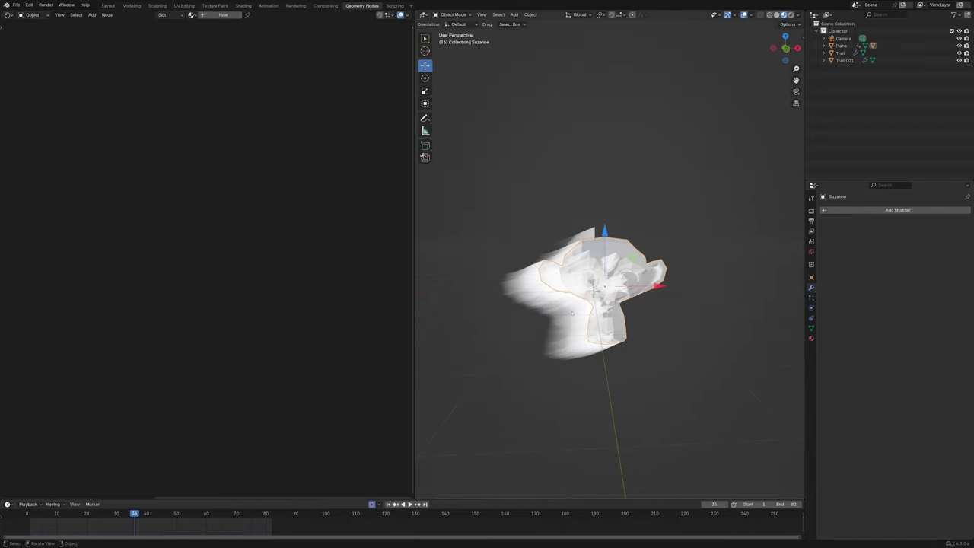
click(630, 281)
key(space)
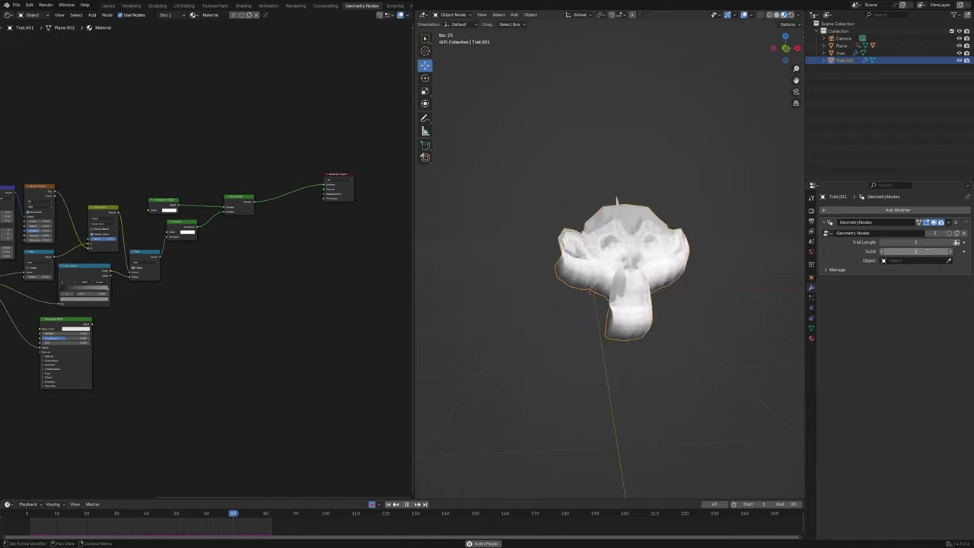
scroll(605, 359, up, 3)
middle_drag(605, 358, 620, 365)
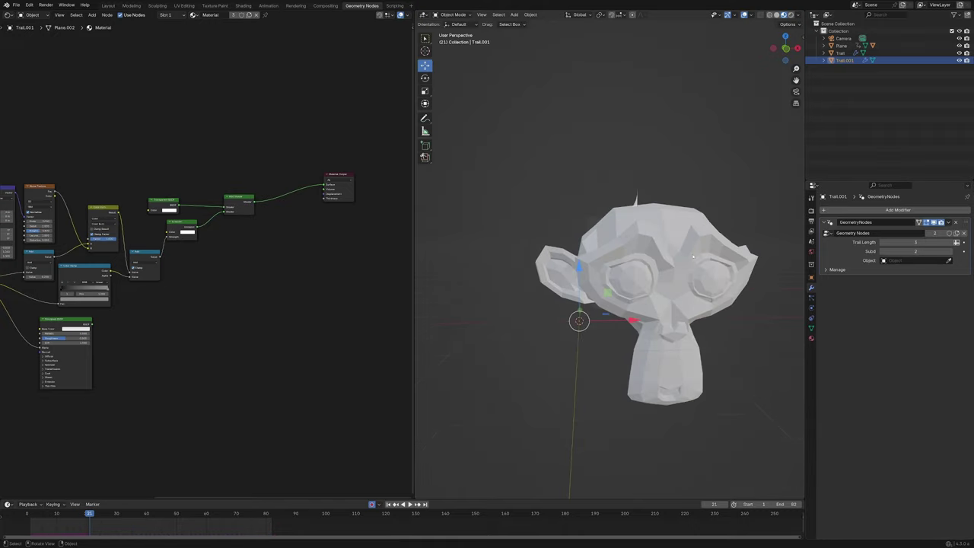
Enter Edit Mode on the Suzanne monkey head and deselect its whole mesh.
click(625, 312)
middle_drag(609, 304, 708, 289)
scroll(590, 236, up, 1)
key(Tab)
shift+middle_drag(483, 288, 704, 238)
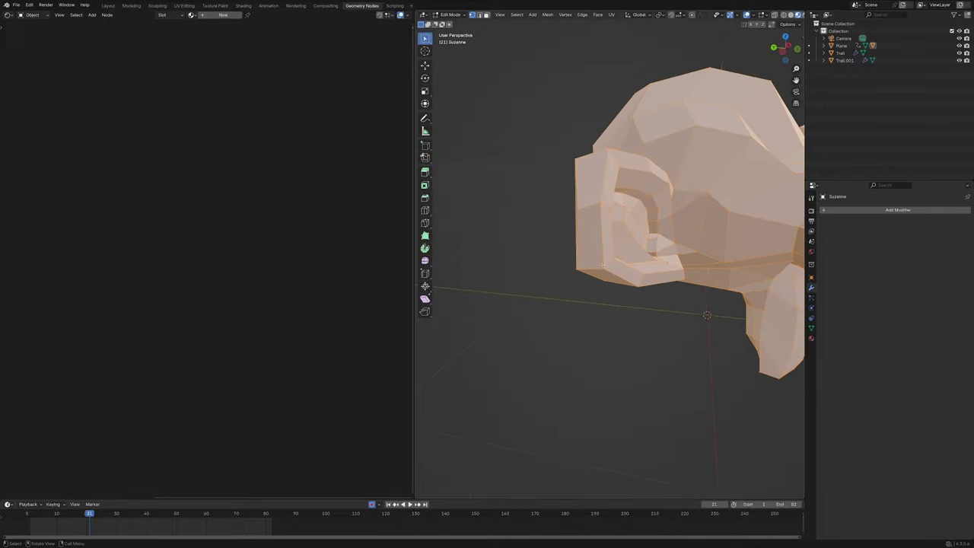
key(alt+a)
Select a shortest path of edges over the monkey's head, running from one ear's outer rim across the crown to the other ear.
scroll(603, 266, down, 4)
middle_drag(670, 175, 551, 196)
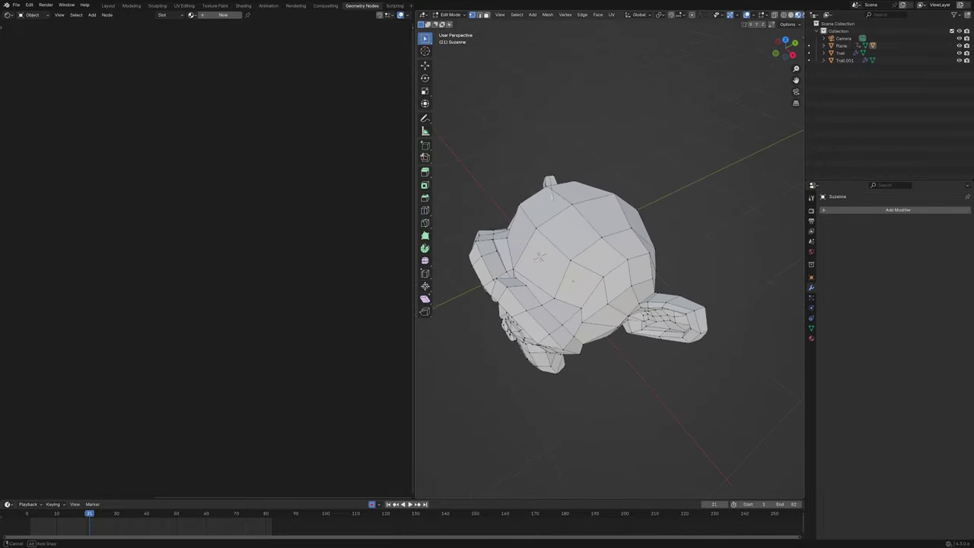
middle_drag(539, 257, 495, 252)
middle_drag(606, 249, 560, 249)
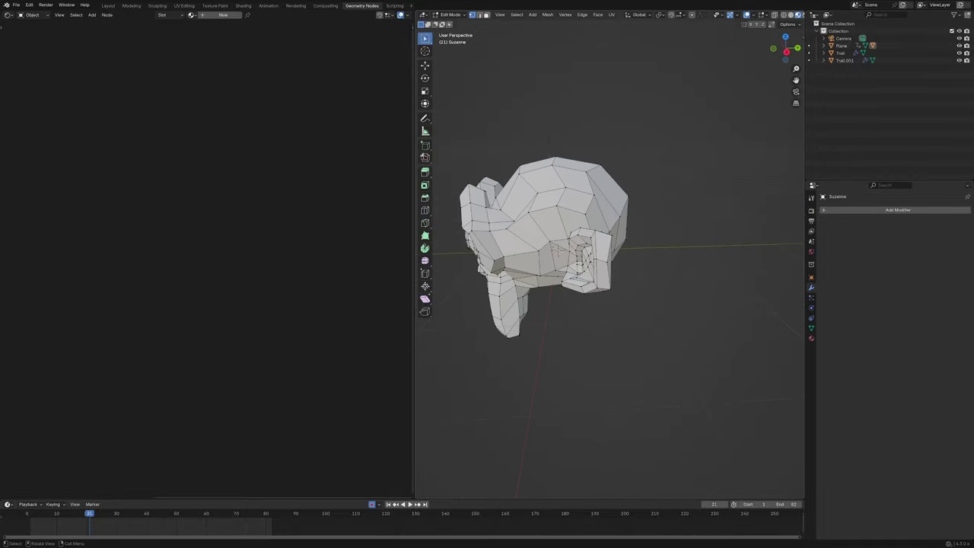
middle_drag(617, 268, 525, 262)
scroll(619, 241, up, 2)
middle_drag(619, 241, 669, 265)
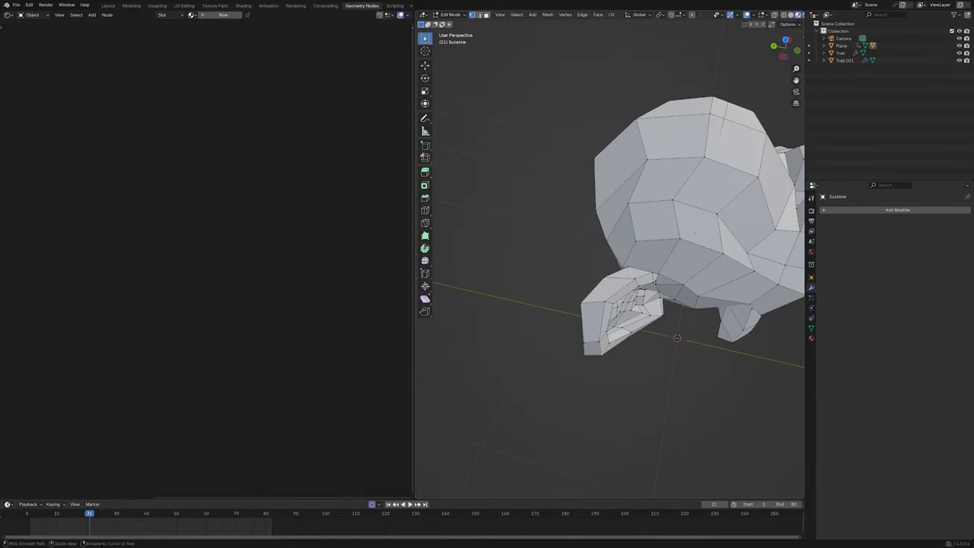
middle_drag(587, 349, 595, 356)
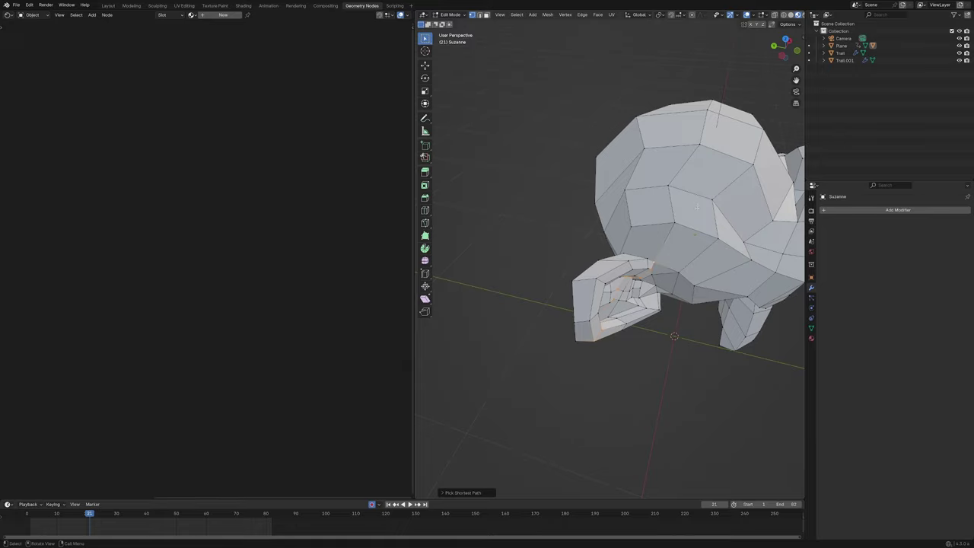
middle_drag(696, 207, 677, 212)
click(573, 336)
ctrl+click(574, 283)
middle_drag(600, 263, 531, 247)
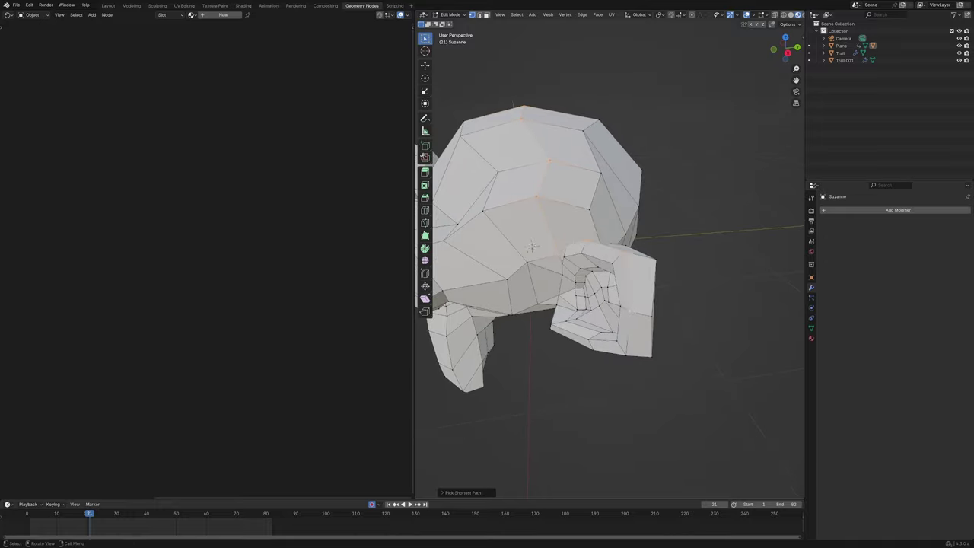
scroll(513, 105, down, 4)
middle_drag(513, 105, 645, 262)
scroll(644, 262, up, 4)
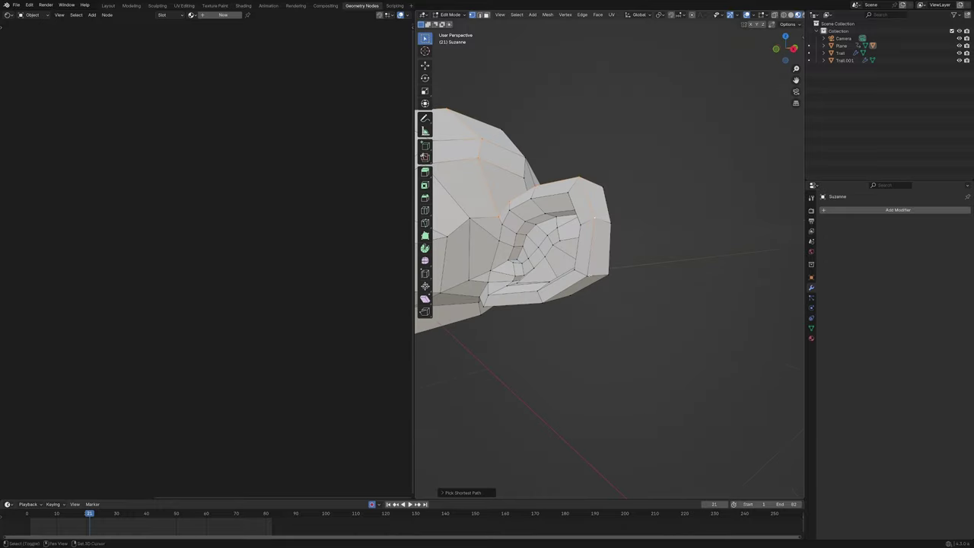
shift+click(588, 273)
Duplicate the selected edge path in place, separate it into its own object, and return to Object Mode.
scroll(589, 273, down, 6)
middle_drag(588, 272, 684, 219)
key(shift+d)
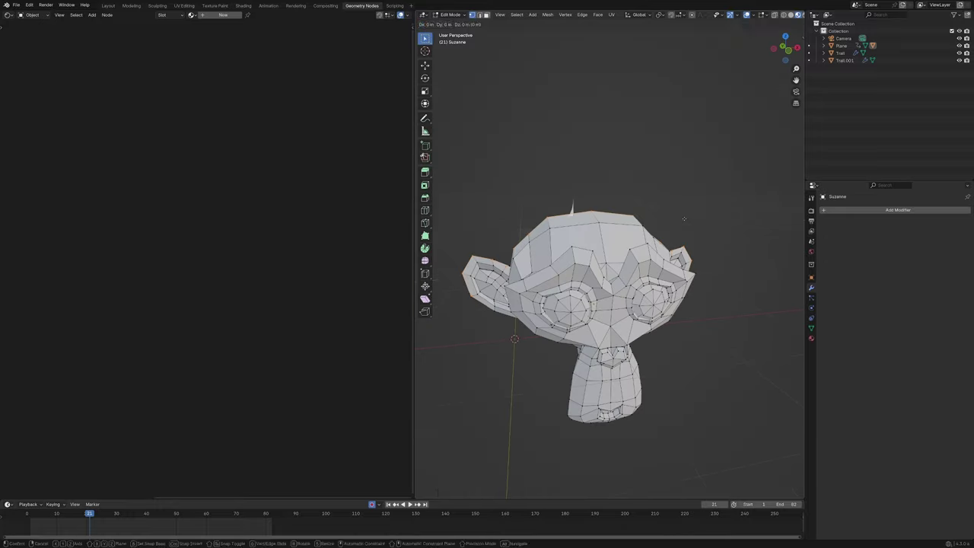
right_click(684, 218)
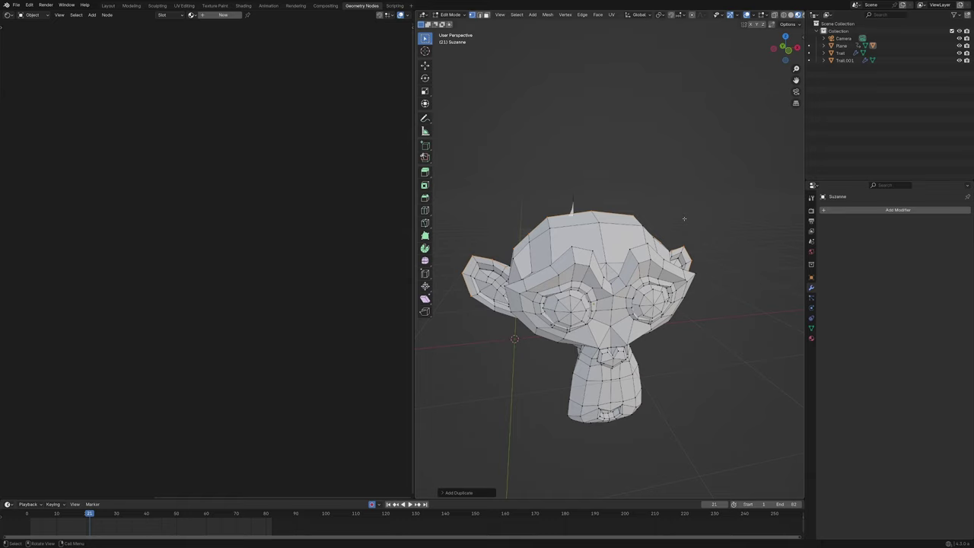
key(p)
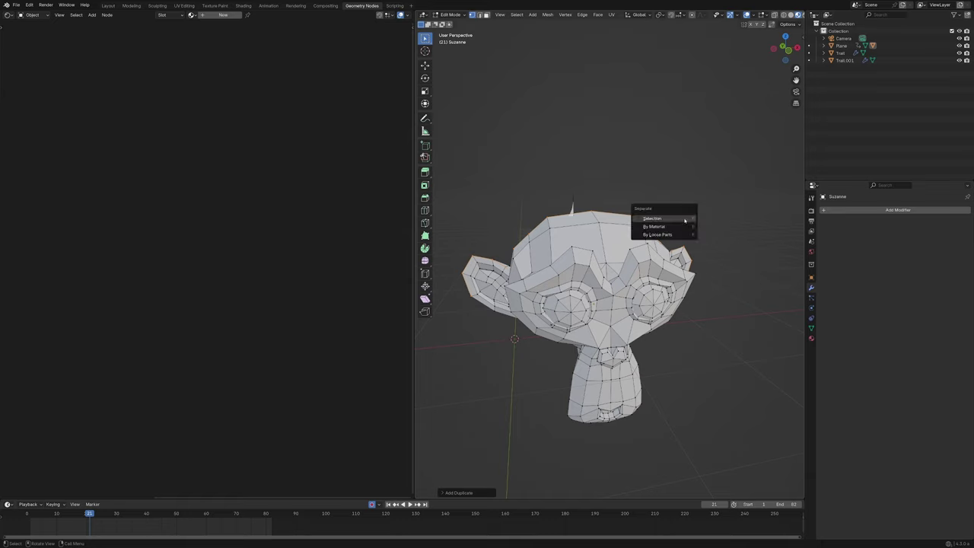
click(684, 219)
key(Tab)
middle_drag(668, 229, 660, 242)
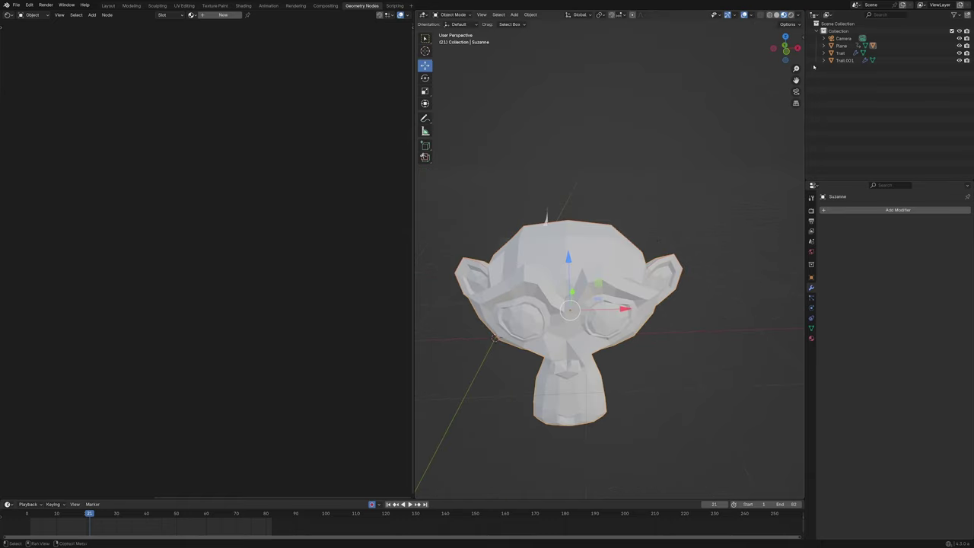
Select Suzanne.001 among the Plane's children and test-move the separated edge strip off the head, cancelling each move.
click(824, 45)
click(867, 75)
key(g)
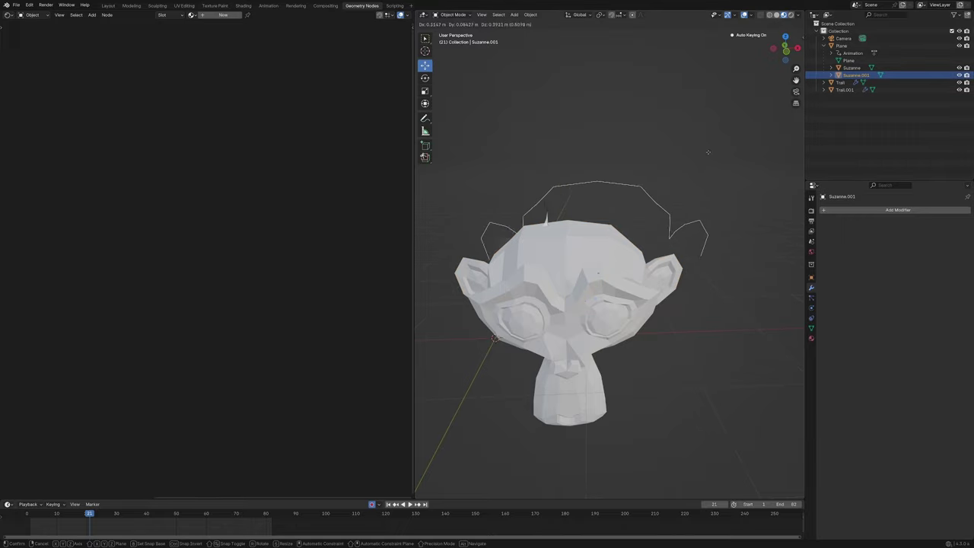
right_click(689, 121)
scroll(568, 150, up, 2)
middle_drag(567, 150, 586, 157)
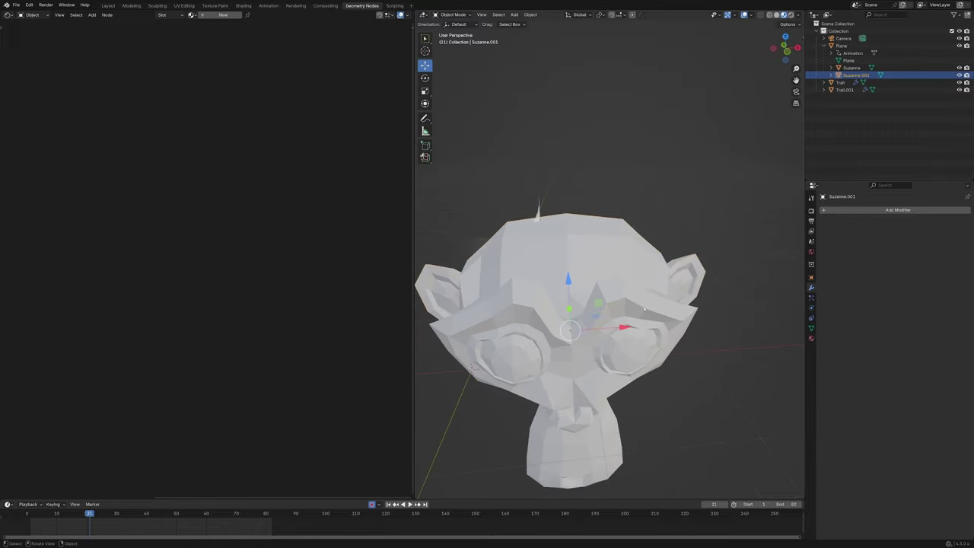
mouse_move(661, 272)
middle_down()
mouse_move(593, 270)
mouse_move(646, 274)
middle_up()
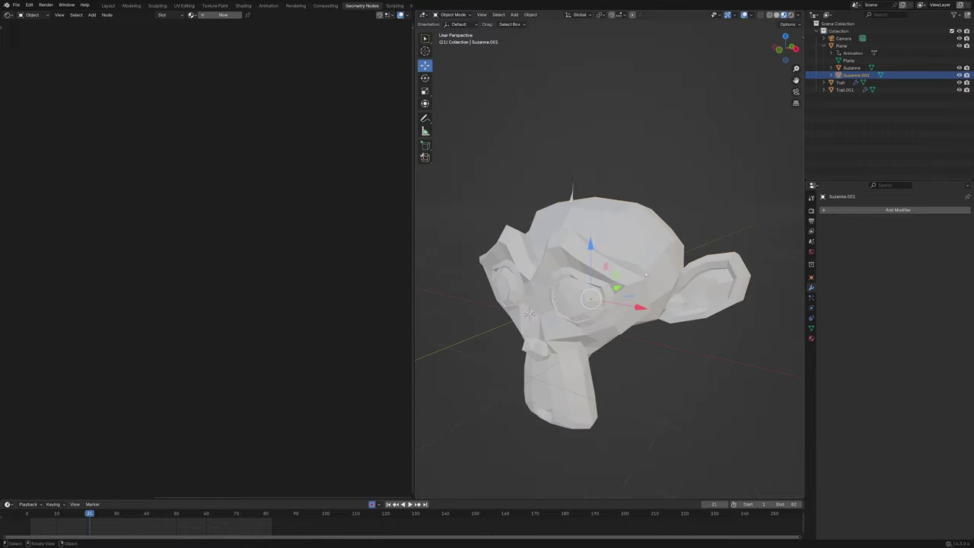
key(g)
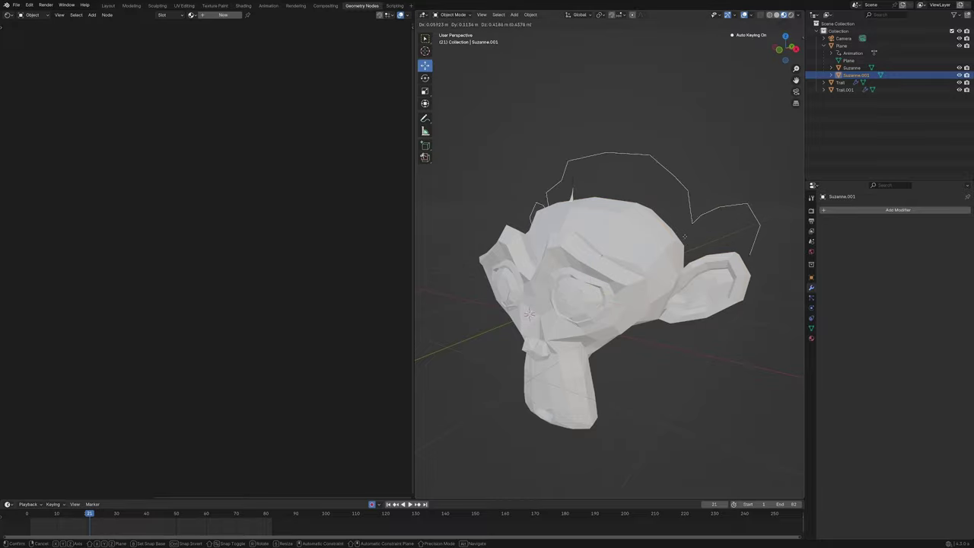
right_click(675, 231)
middle_drag(676, 232, 668, 255)
scroll(634, 222, down, 3)
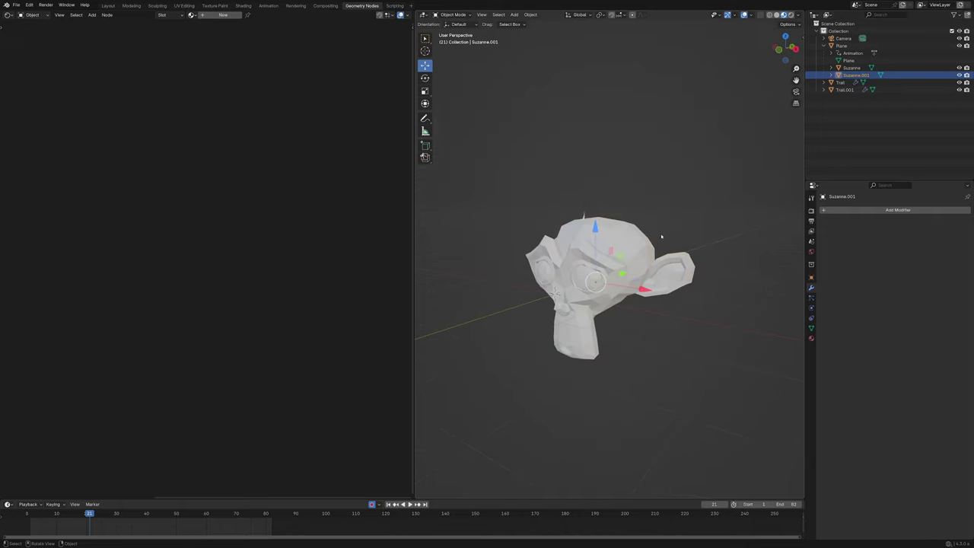
Set Trail.001's Geometry Nodes Object to Suzanne.001 and play the animation to check the edge trail.
middle_drag(626, 210, 647, 228)
click(845, 90)
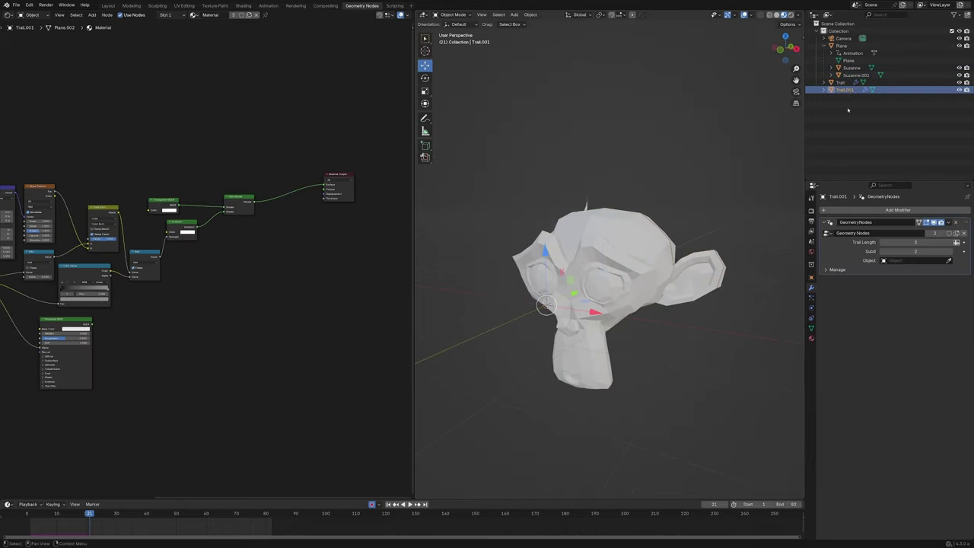
click(927, 261)
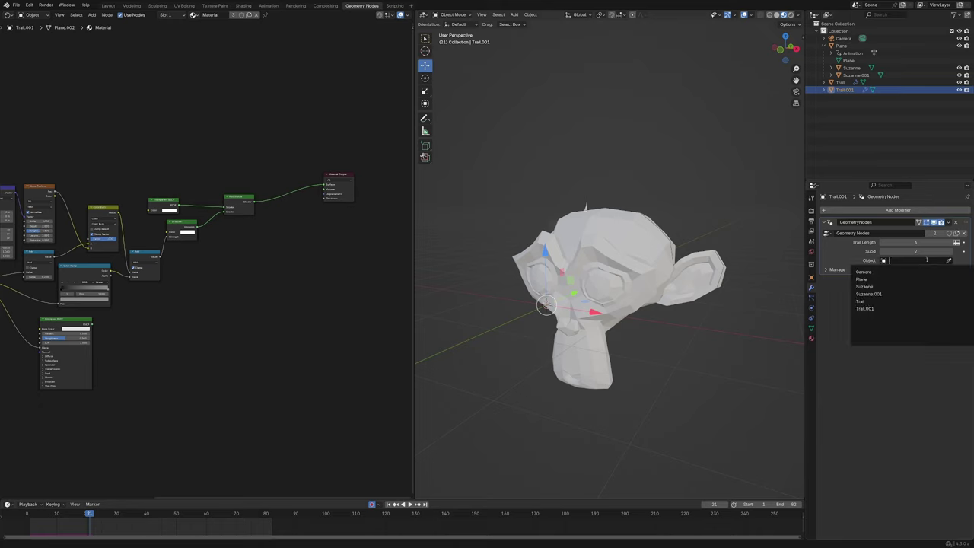
click(898, 298)
middle_drag(636, 255, 655, 254)
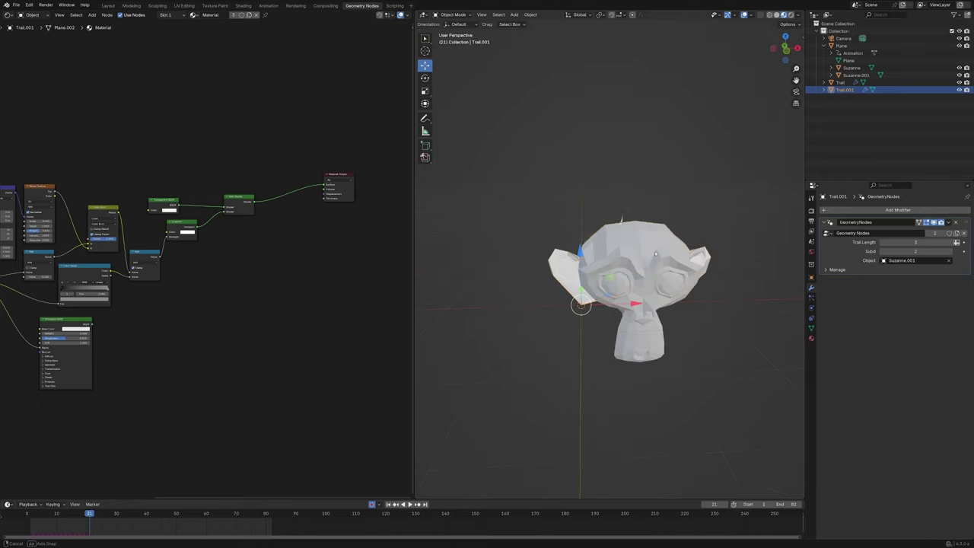
key(space)
scroll(647, 250, down, 2)
click(700, 239)
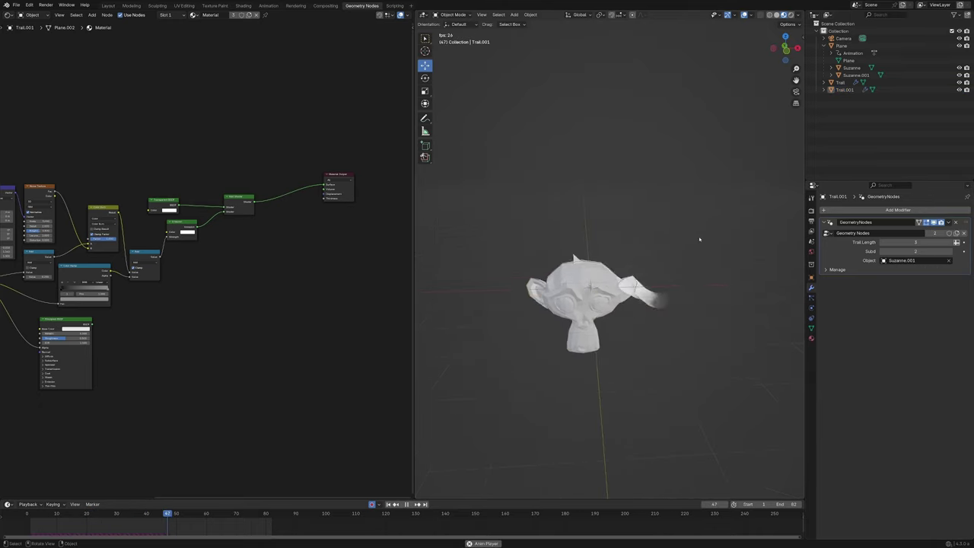
key(space)
Hide the original Trail object and the Plane, and replay the animation.
click(601, 239)
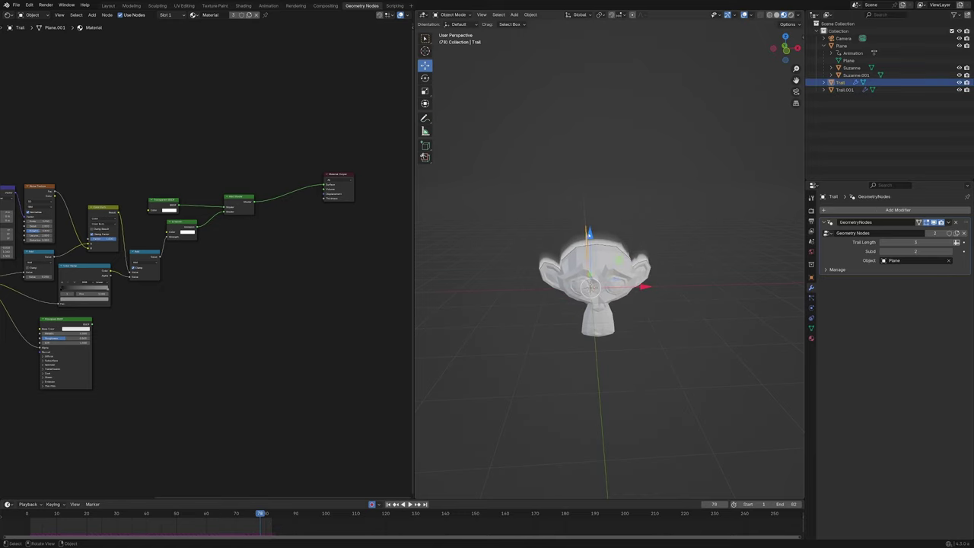
scroll(601, 241, up, 1)
scroll(606, 233, up, 4)
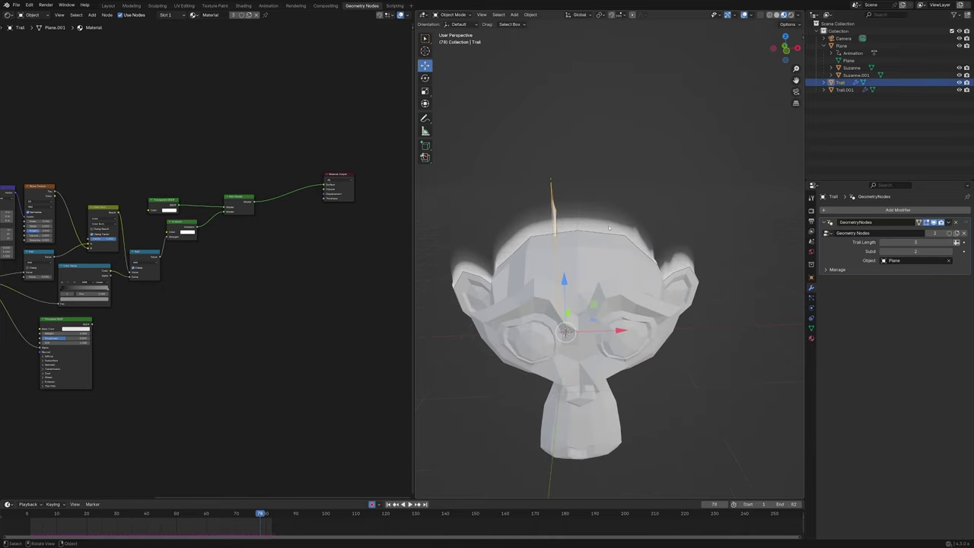
click(555, 211)
click(556, 212)
key(h)
key(space)
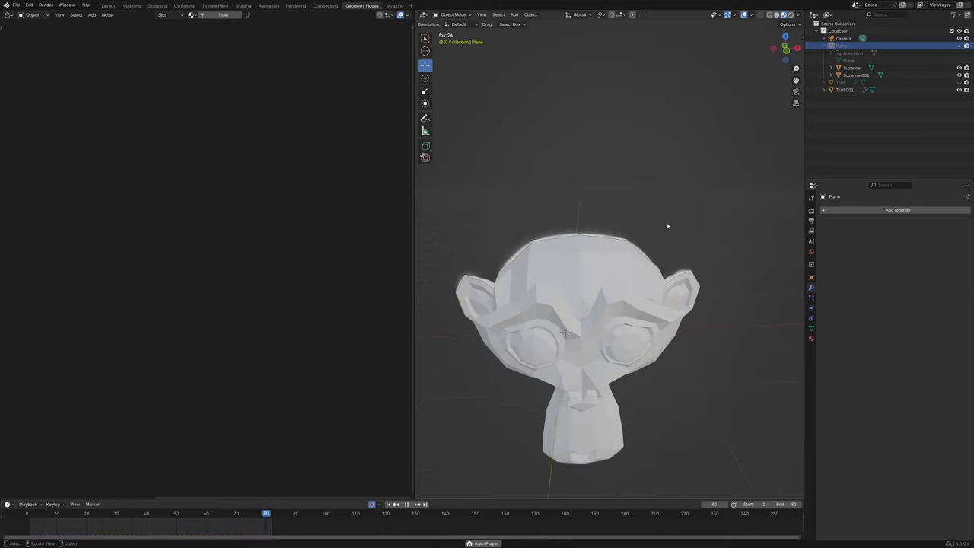
middle_drag(667, 226, 662, 215)
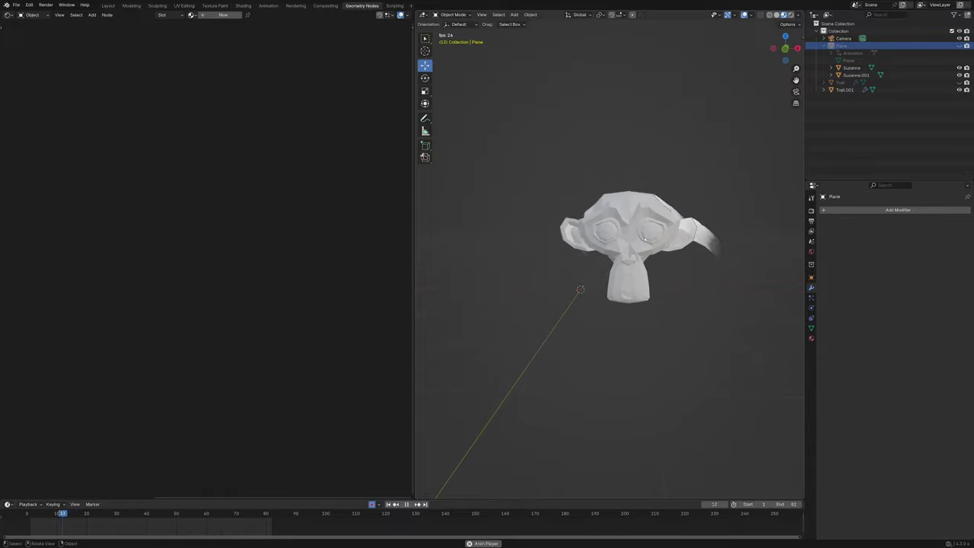
Set Trail.001's Trail Length to 10 and play the animation to frame 33.
click(650, 239)
key(space)
text(10)
key(Return)
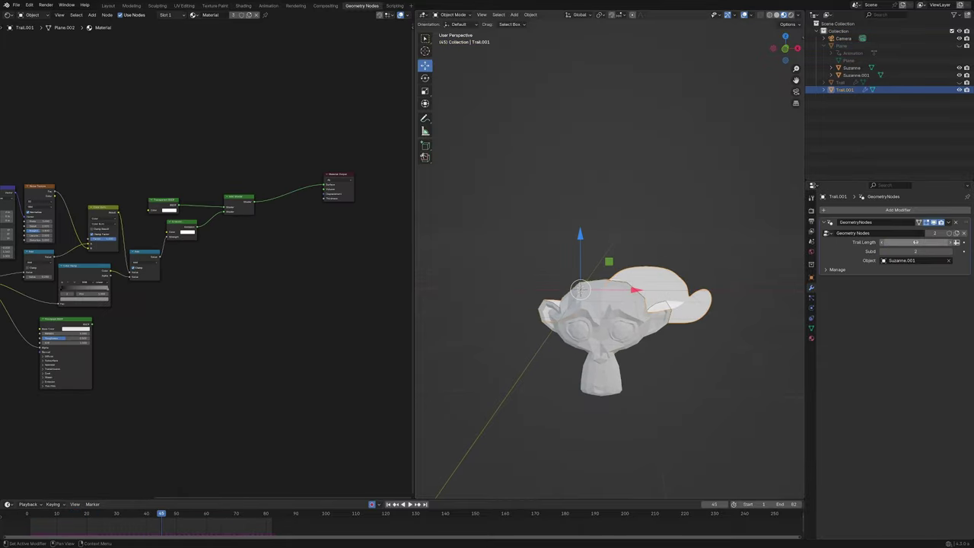
key(space)
click(693, 222)
scroll(693, 221, down, 3)
middle_drag(693, 221, 701, 222)
scroll(696, 224, up, 3)
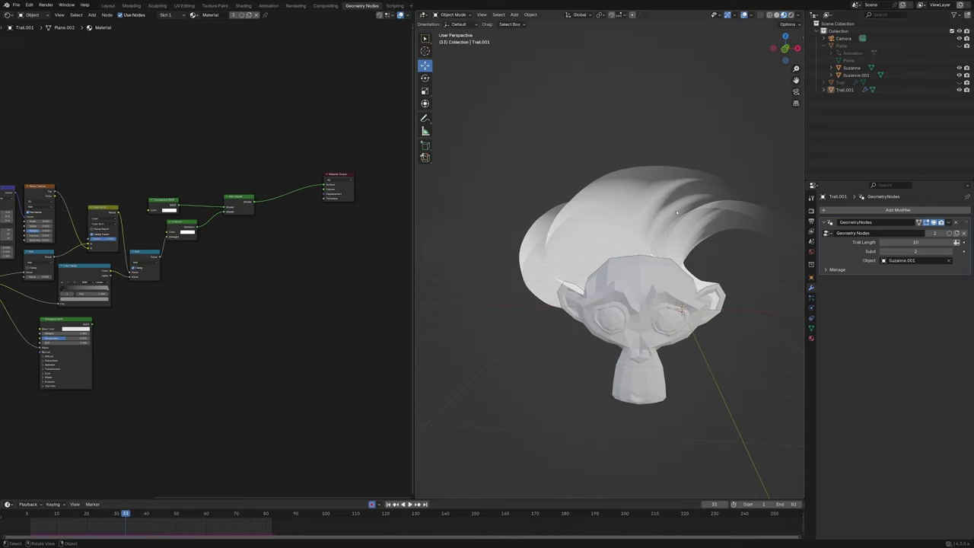
Select Trail.001 and set its material's UVy Map Range to From Max 16.080 with Clamp off.
click(704, 173)
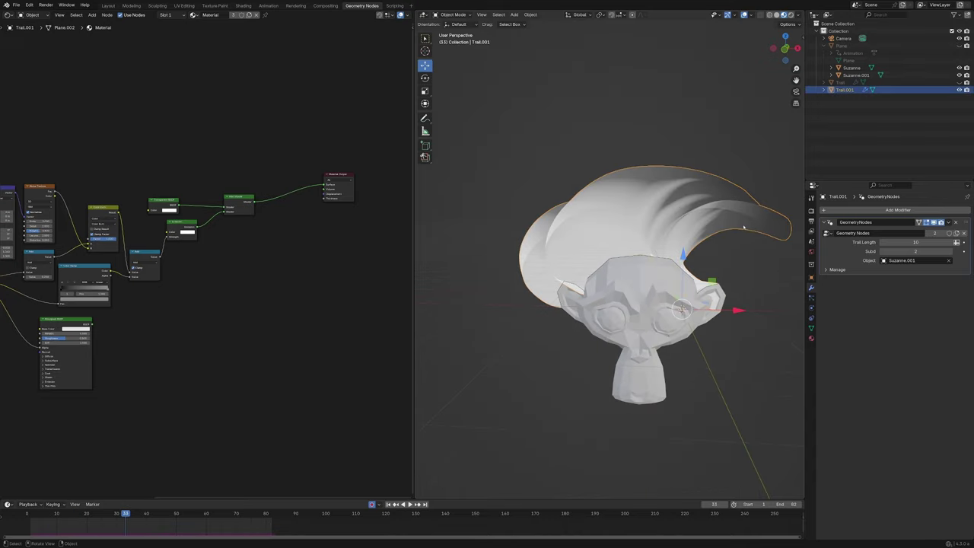
scroll(744, 227, up, 3)
middle_drag(744, 227, 784, 268)
click(702, 341)
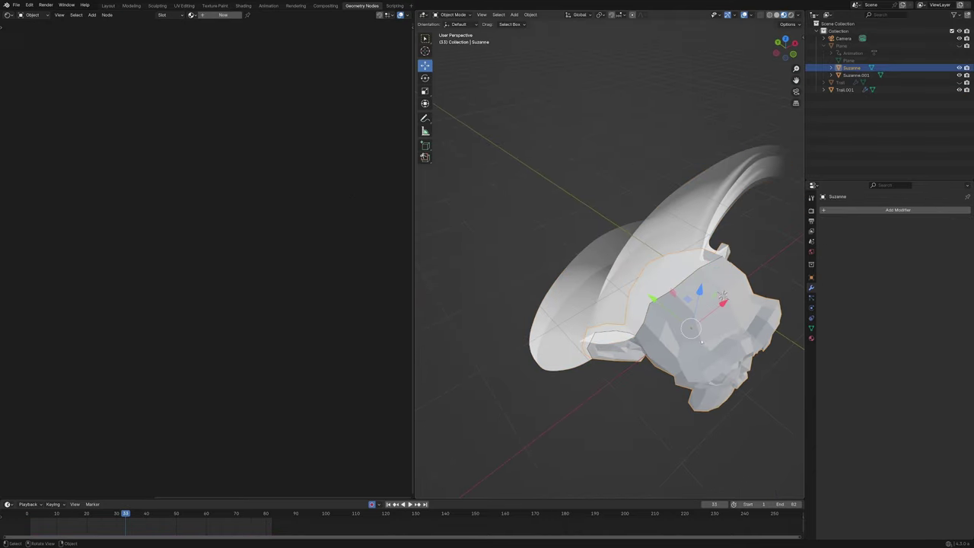
scroll(701, 343, left, 8)
click(668, 309)
scroll(158, 359, down, 3)
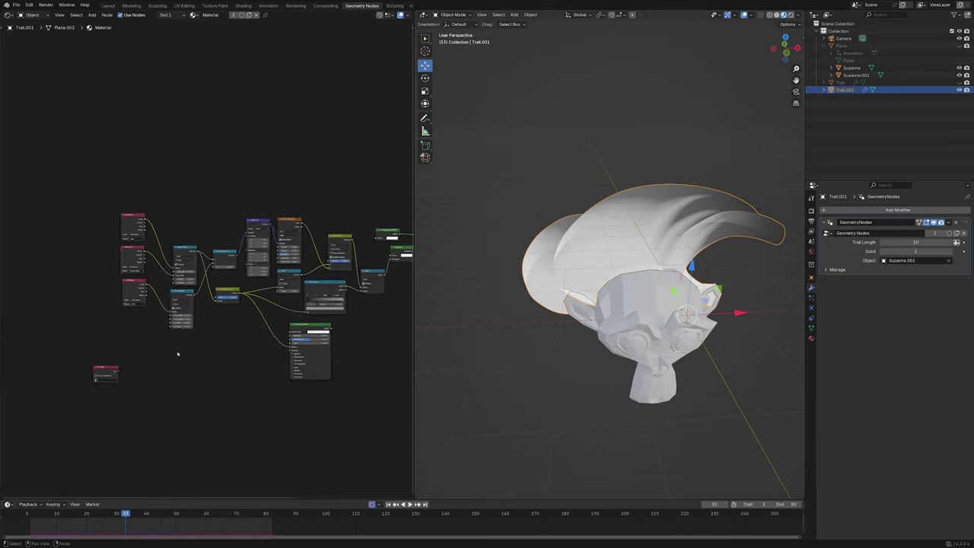
scroll(213, 328, up, 8)
mouse_move(217, 321)
mouse_down()
mouse_move(239, 321)
mouse_move(206, 321)
mouse_move(241, 321)
mouse_up()
click(194, 288)
click(213, 288)
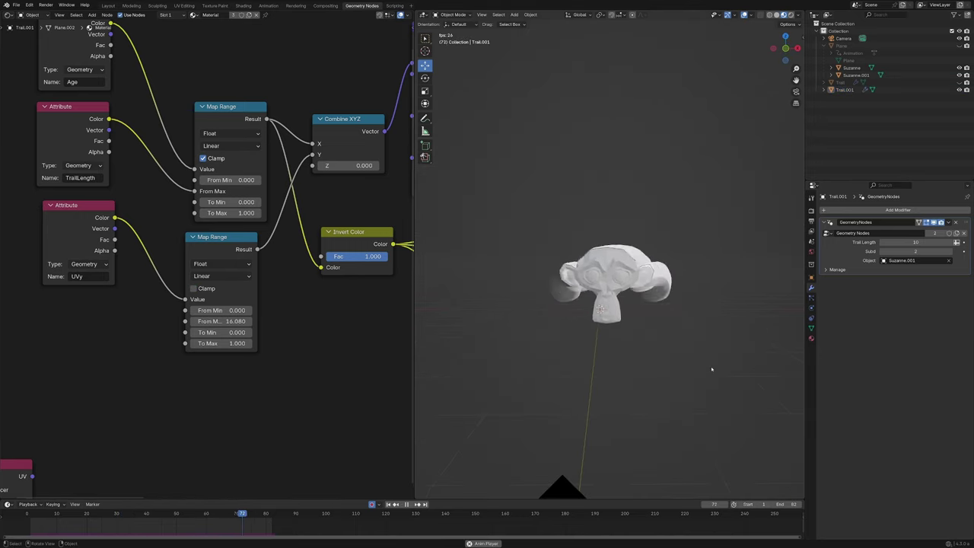